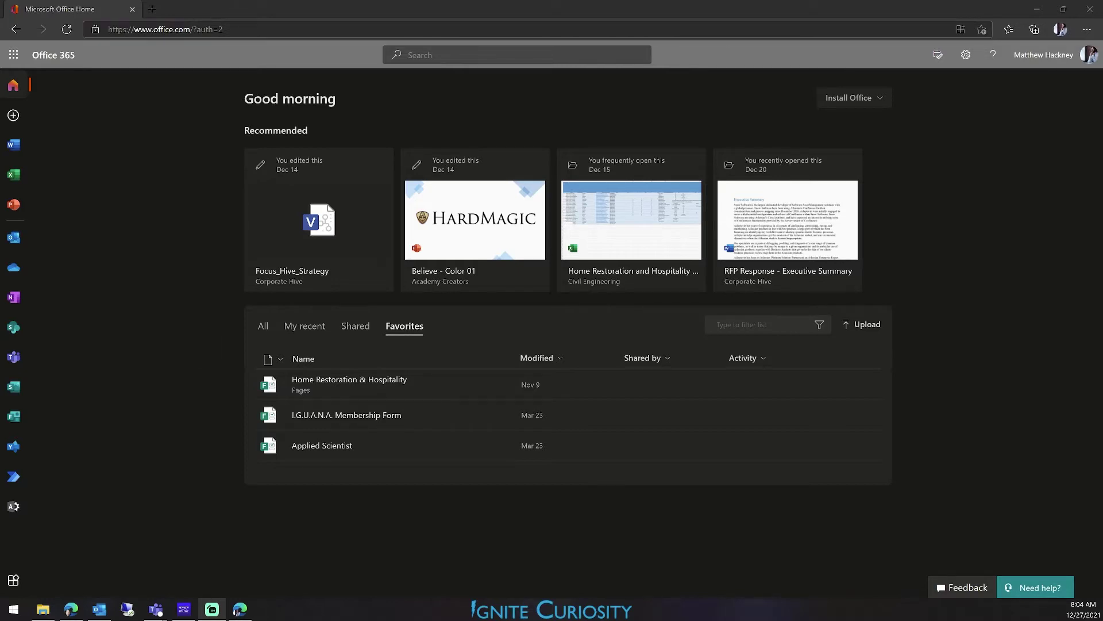
Search the web for "microsoft dynamics 365", open Microsoft's Dynamics 365 site and view its Sales business application section
click(152, 9)
text(microsoft )
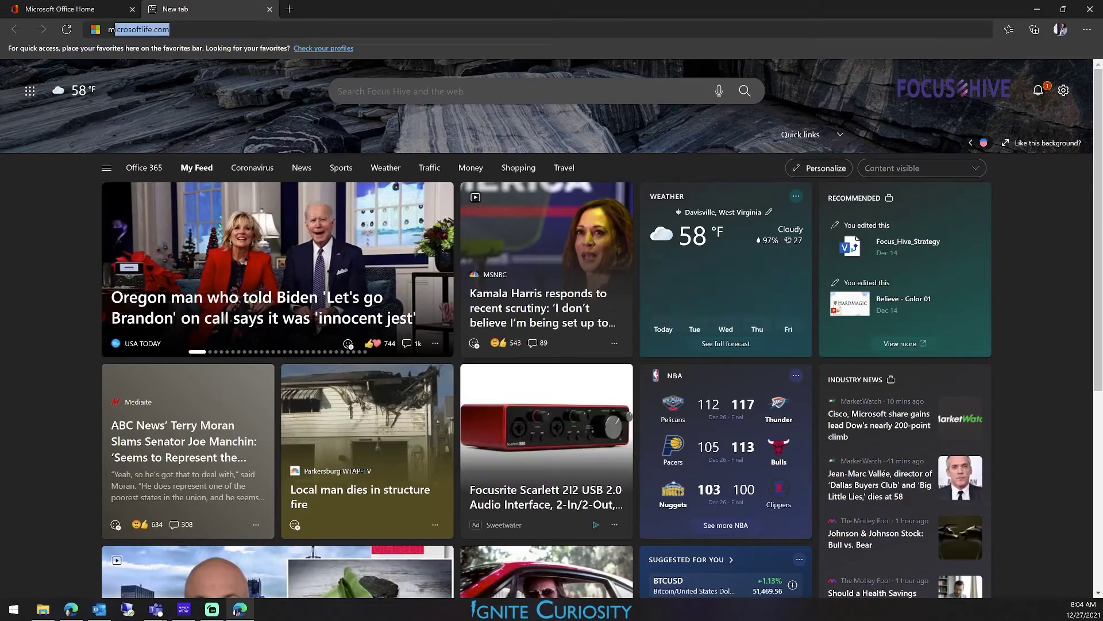
text(dynamics 365)
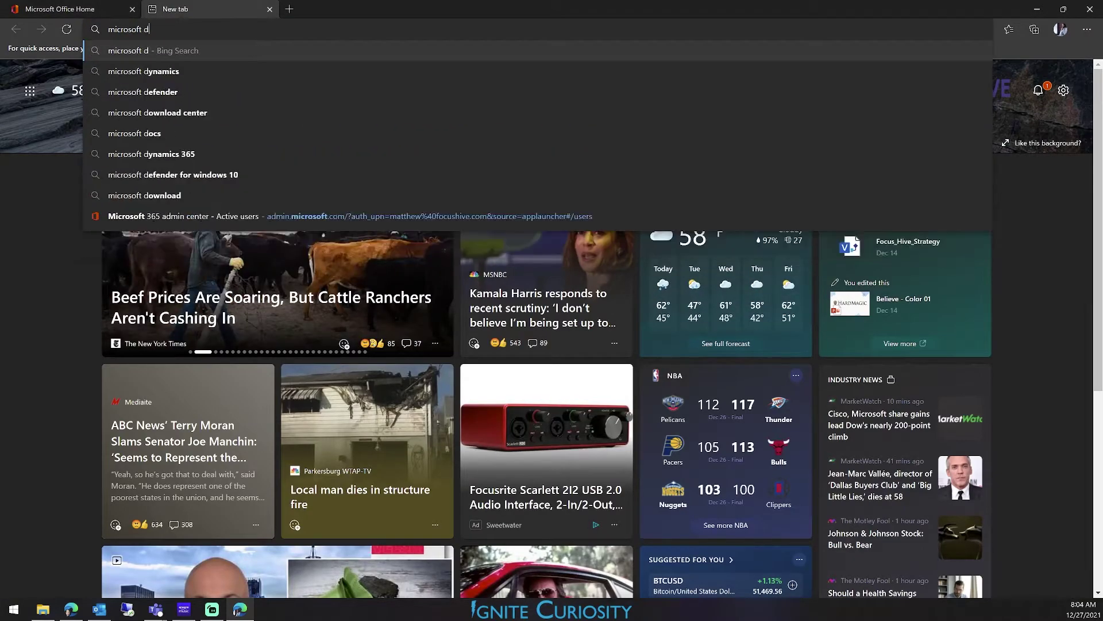
key(Return)
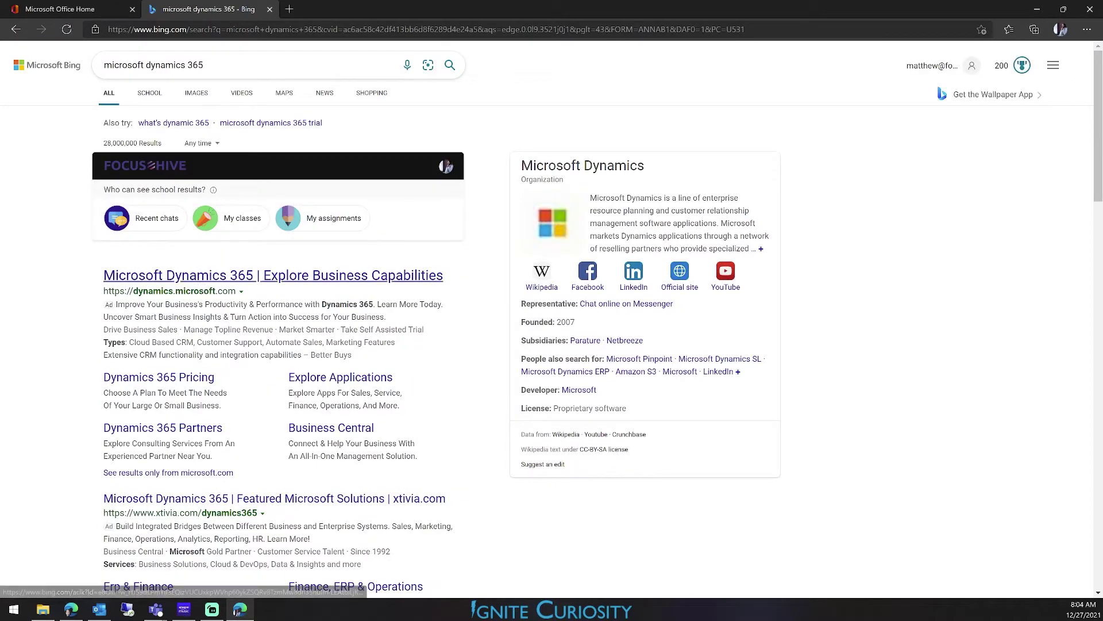
click(219, 279)
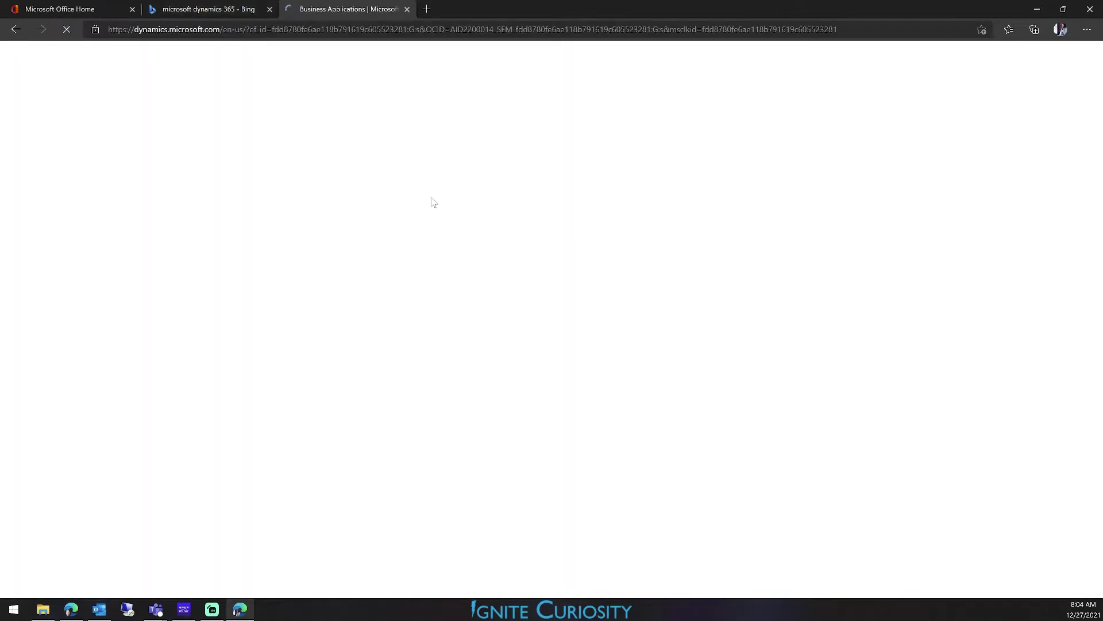
scroll(406, 262, down, 1)
scroll(405, 261, down, 10)
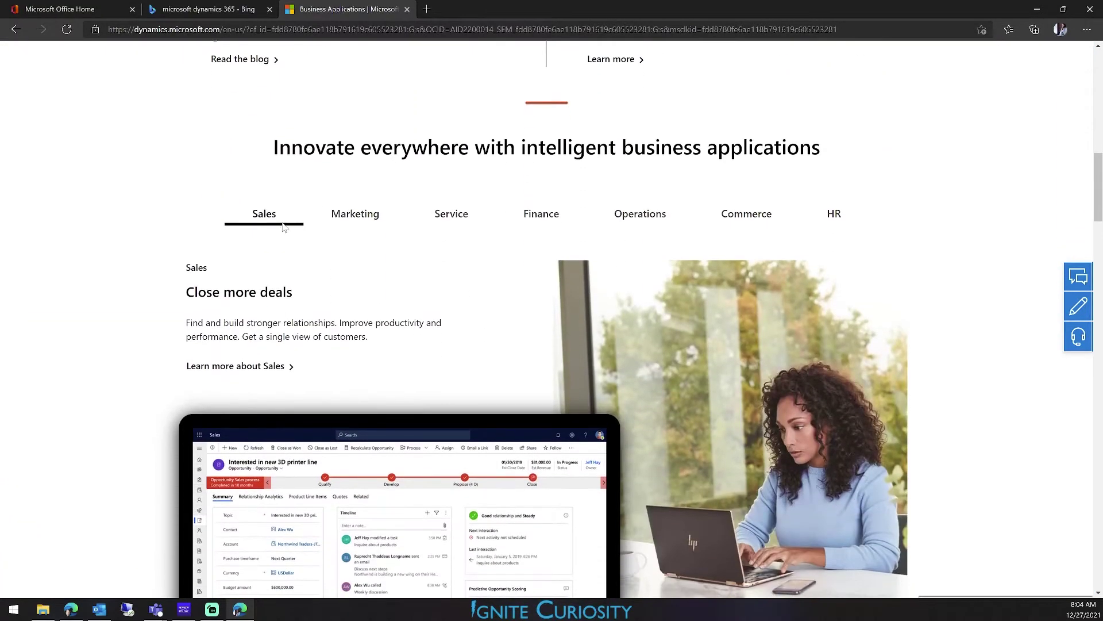
scroll(344, 230, down, 1)
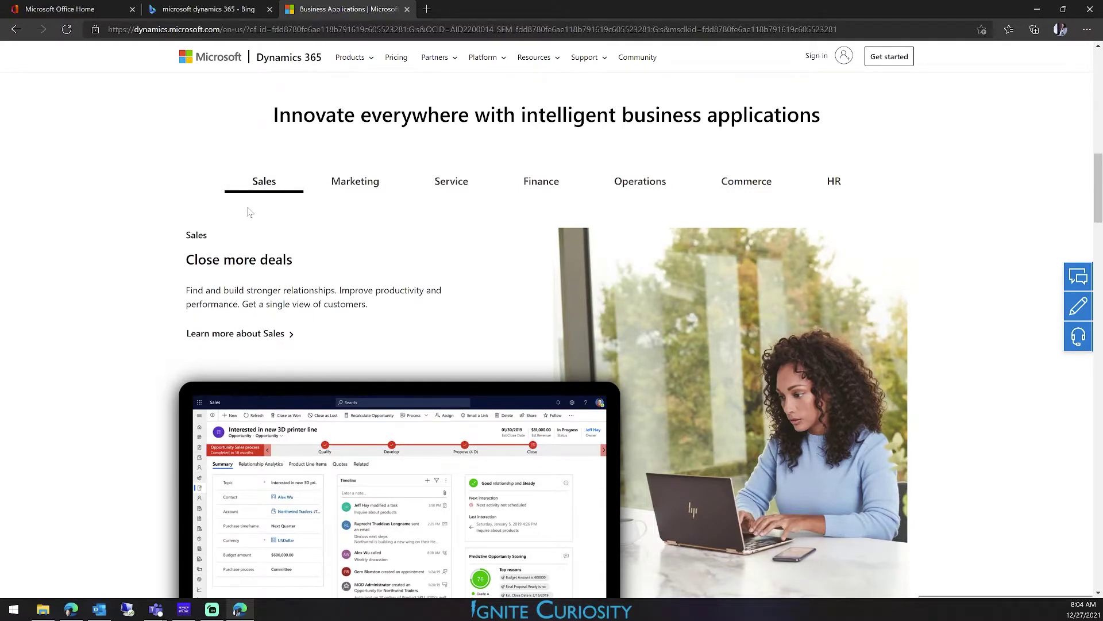
scroll(250, 212, down, 1)
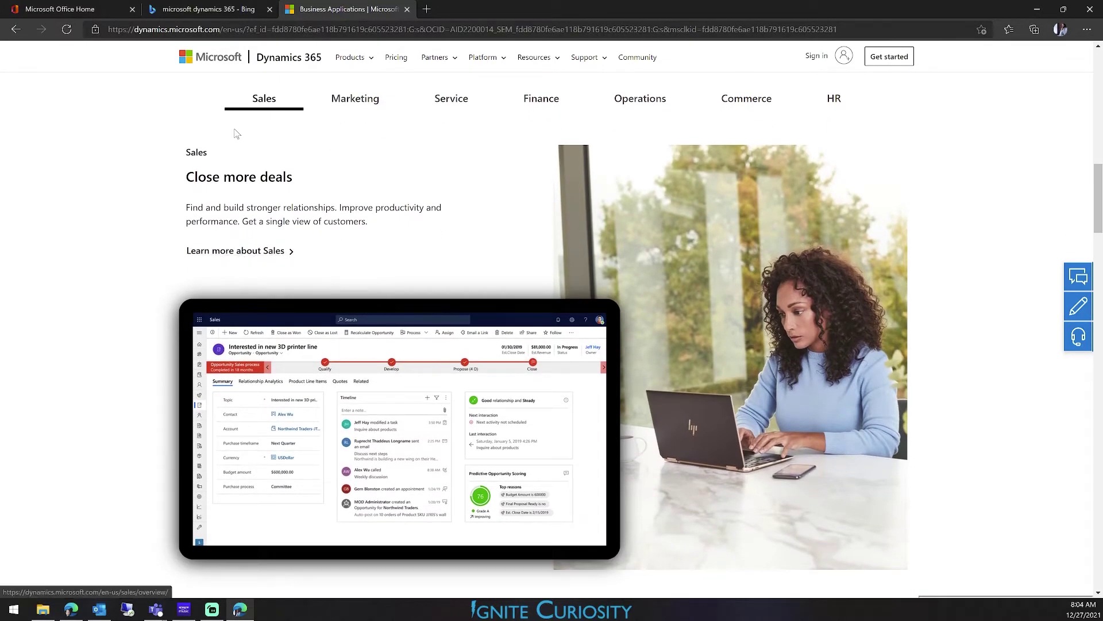
Search for "microsoft learn dynamics 365 sales", open the Dynamics 365 Sales page on Microsoft Learn and review the popular learning paths and modules
click(255, 34)
text(m)
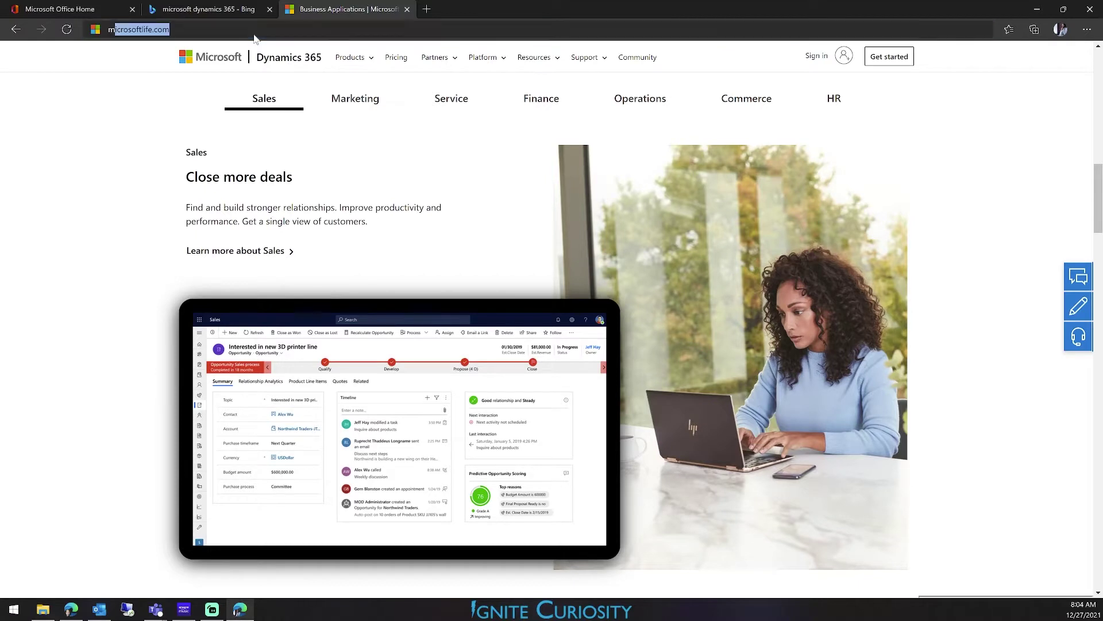
text(icrosoft learn )
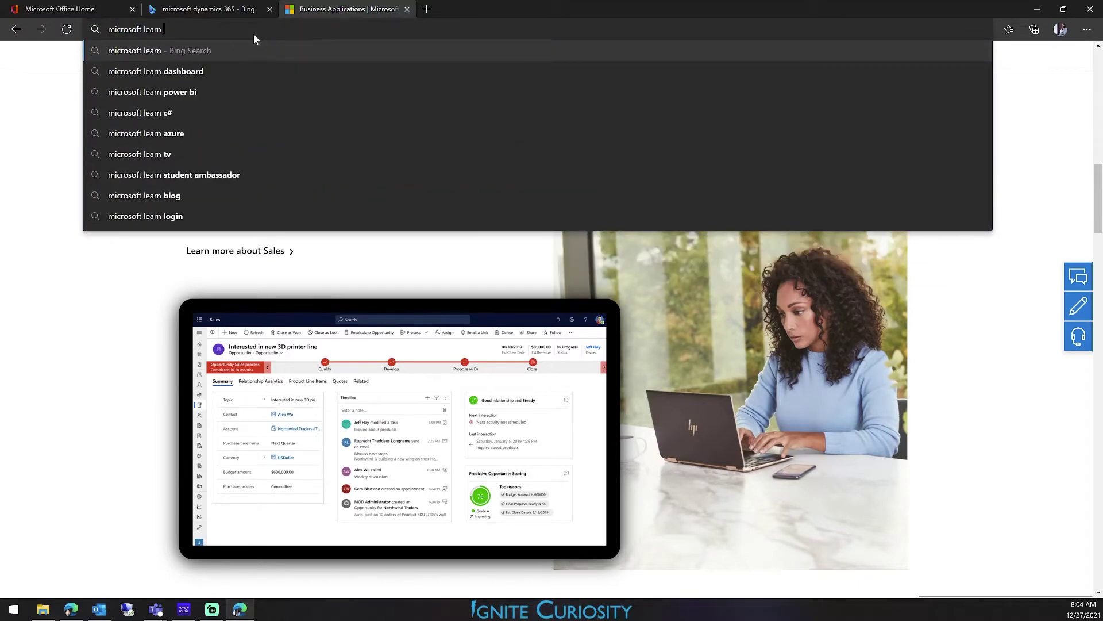
text(dynamics)
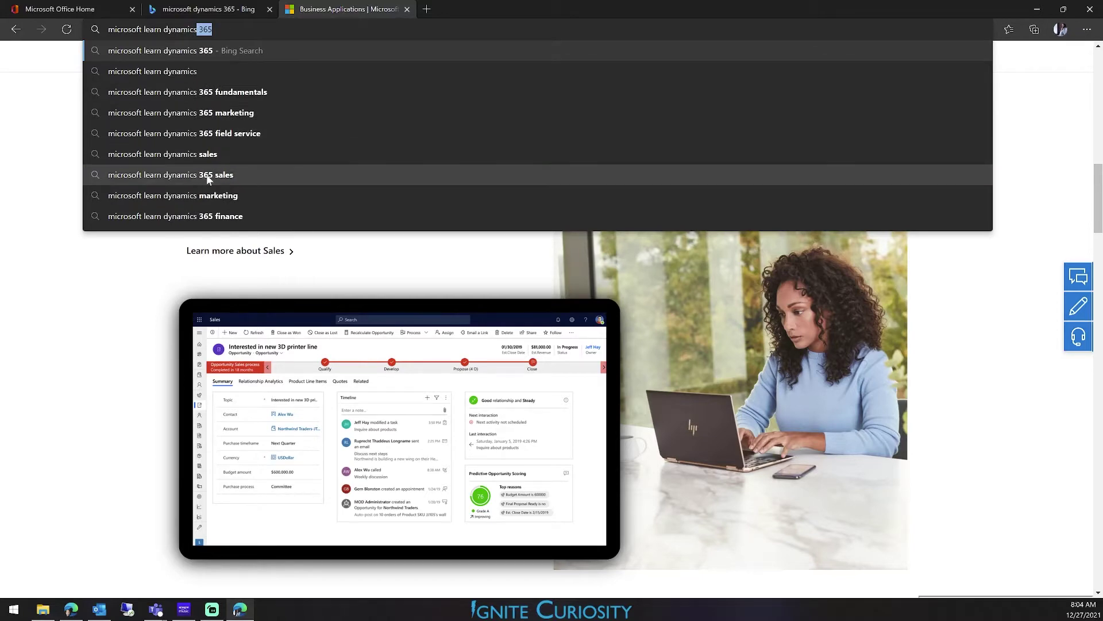
click(222, 179)
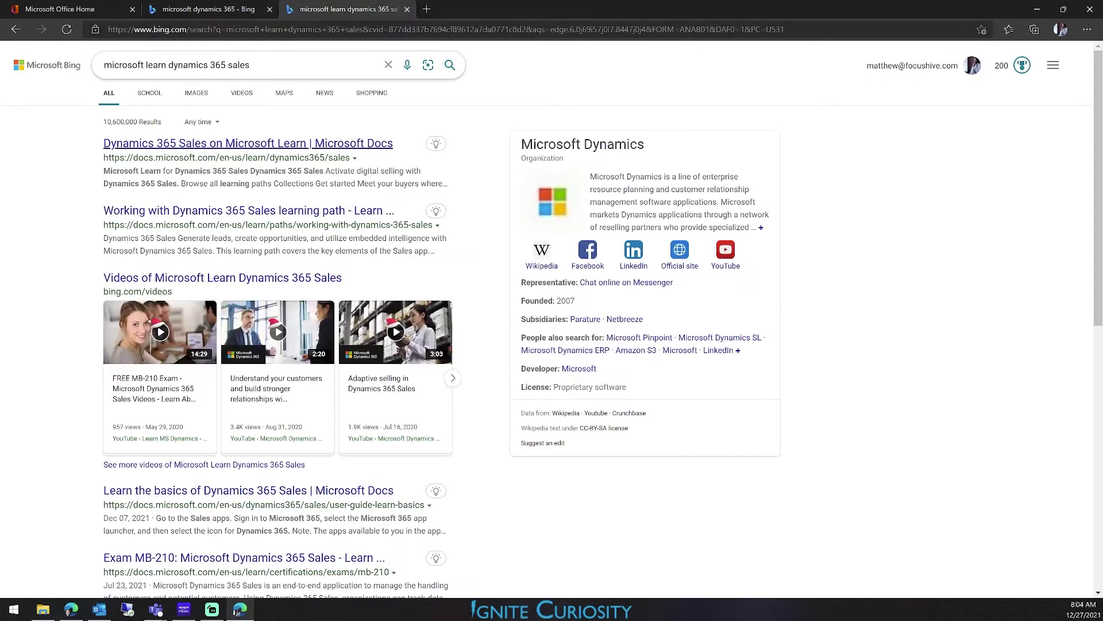
click(222, 146)
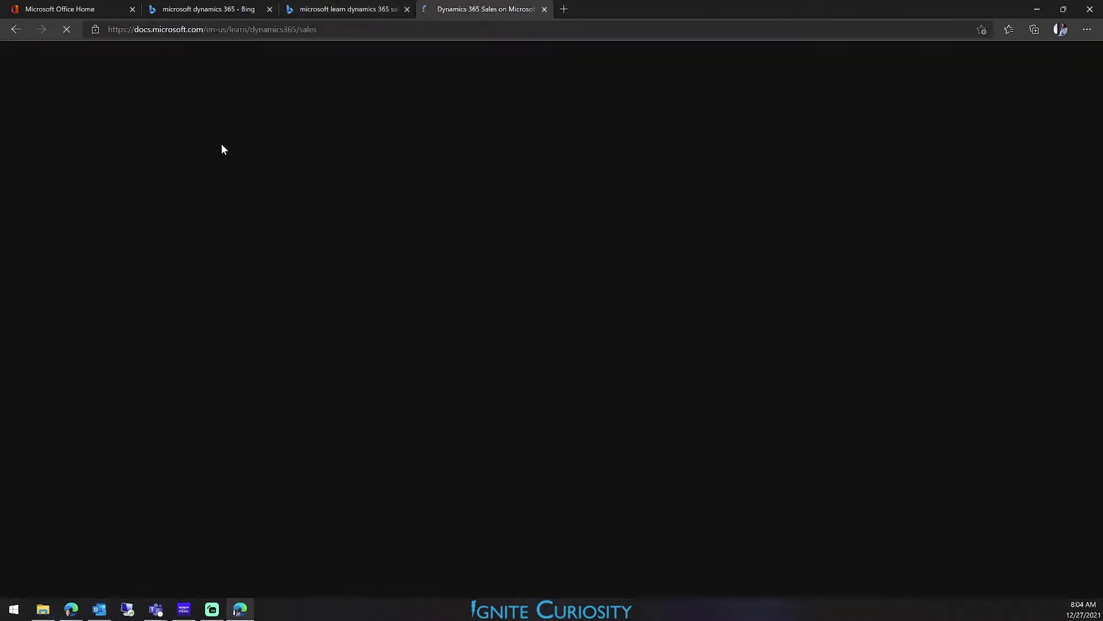
scroll(485, 442, down, 3)
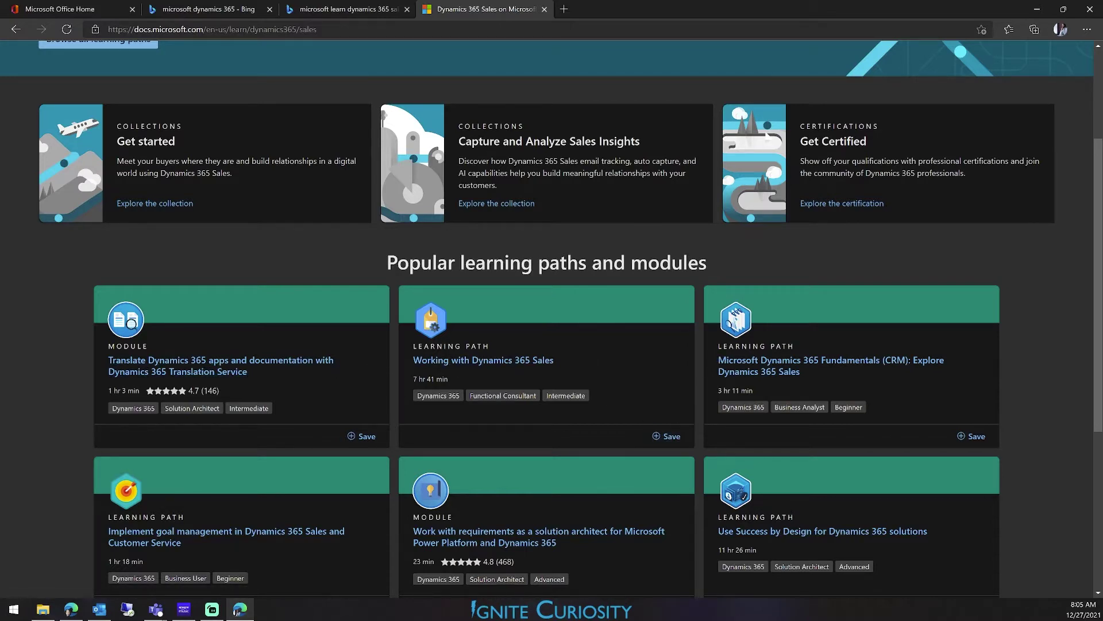
scroll(147, 320, down, 5)
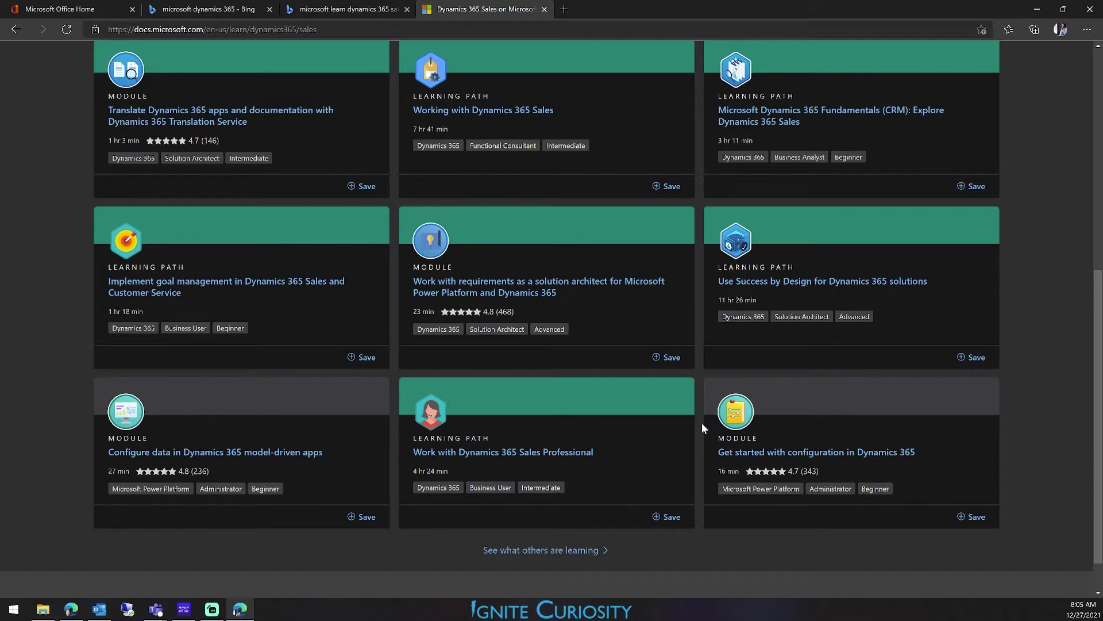
Return to Office 365, launch the Dream Hub business app from the full app list and view its available areas
click(73, 9)
drag(145, 29, 188, 31)
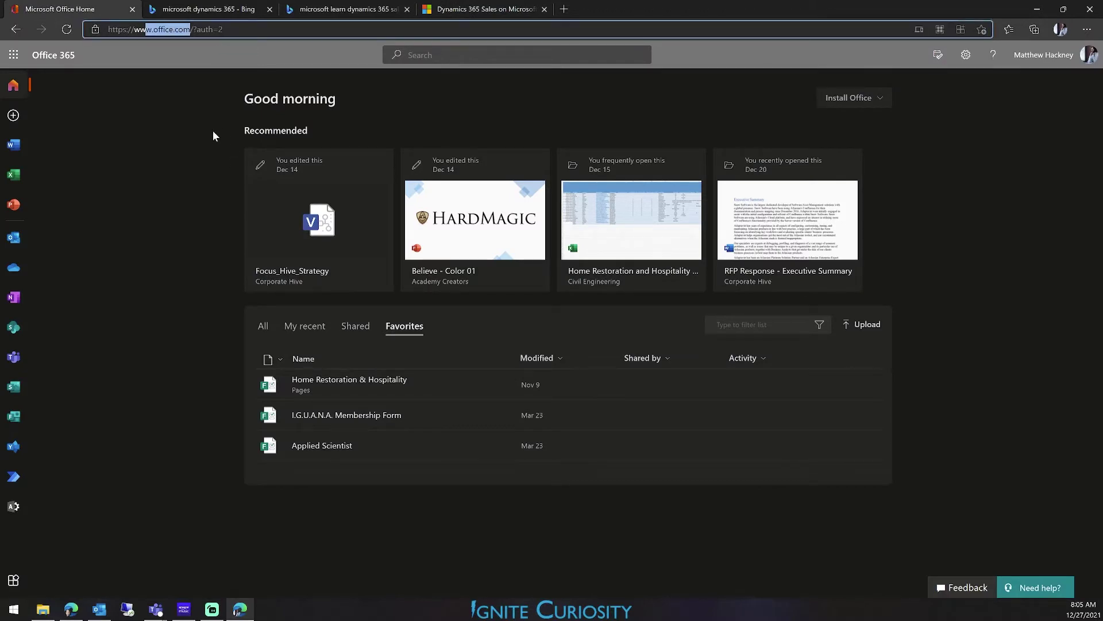
click(15, 583)
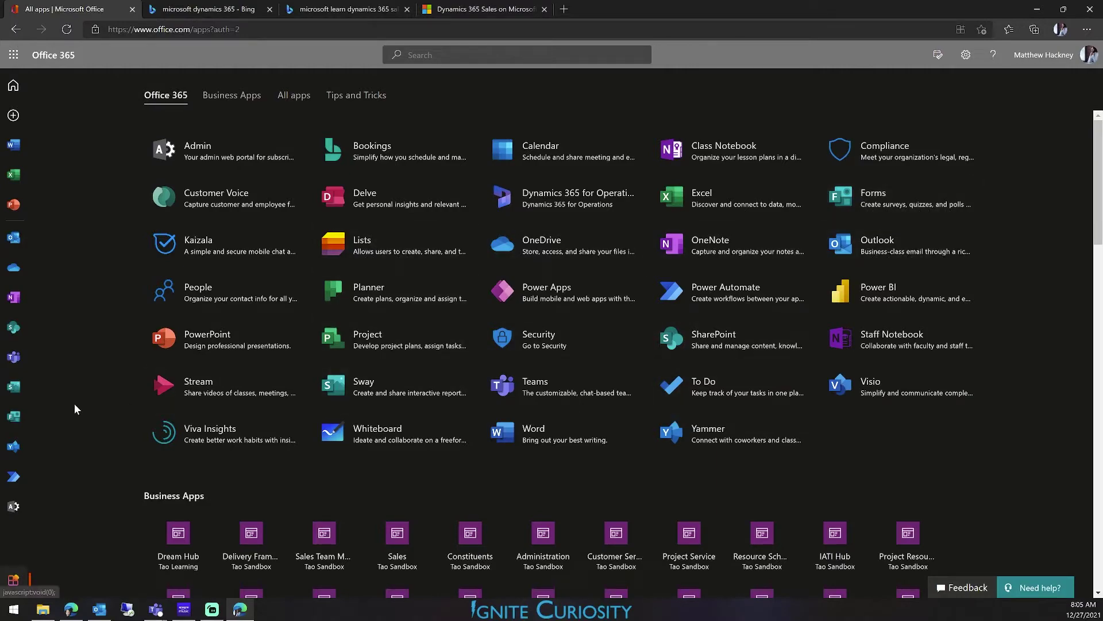
scroll(89, 420, down, 1)
drag(142, 424, 204, 424)
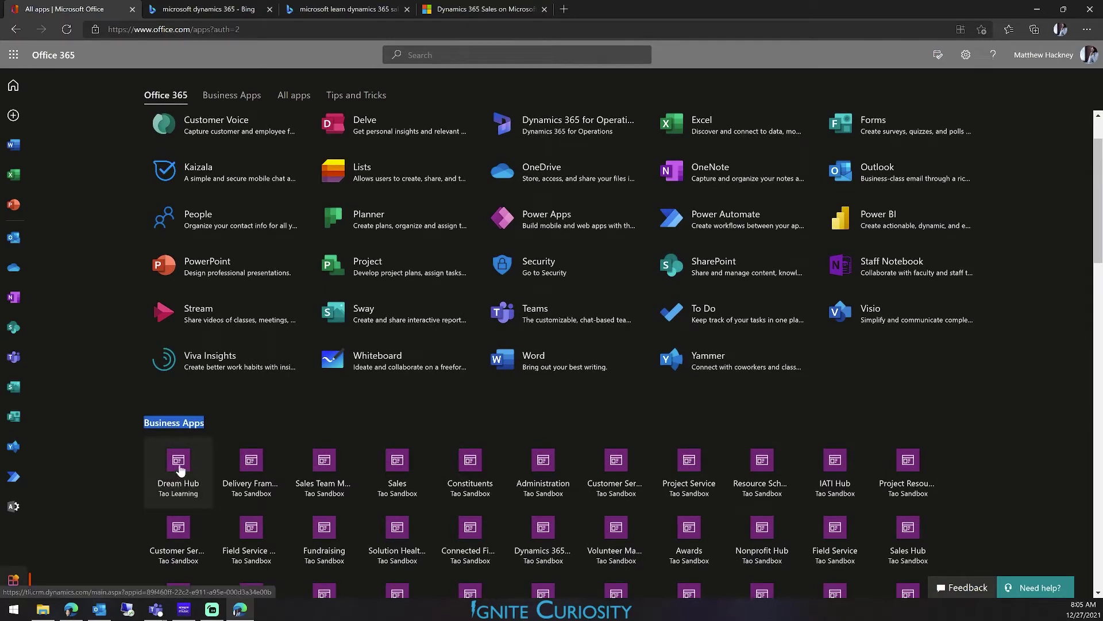
click(180, 469)
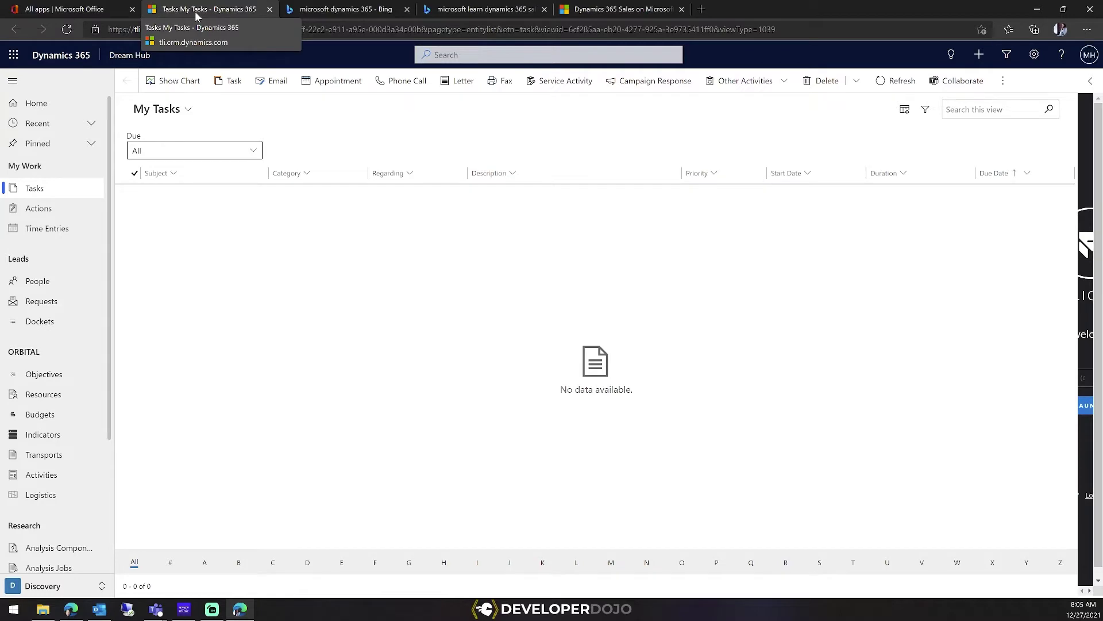
click(101, 587)
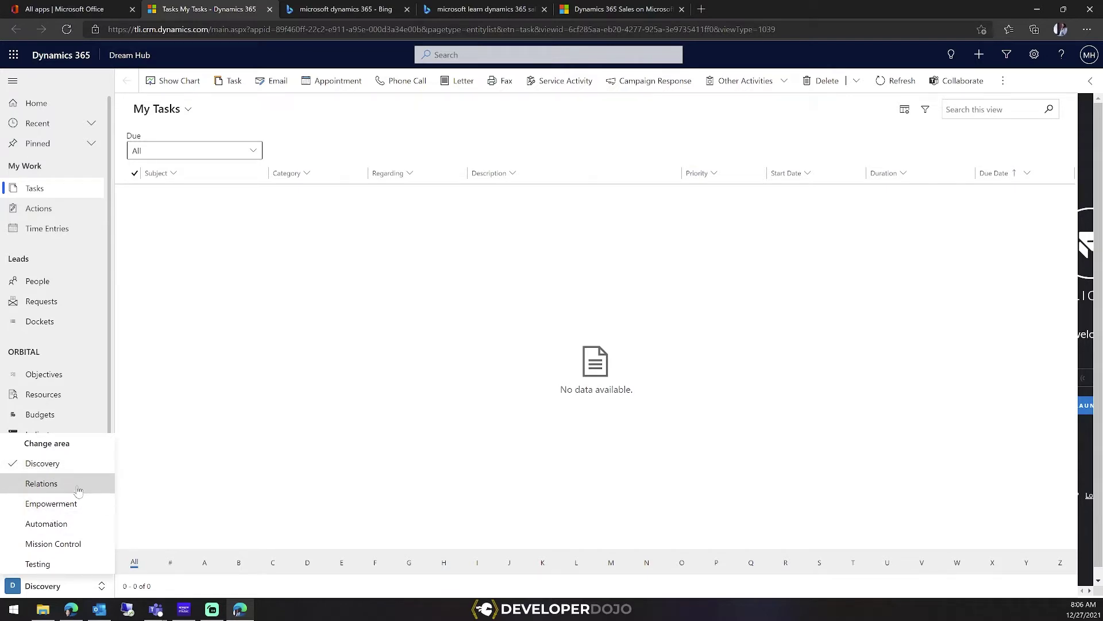
click(293, 346)
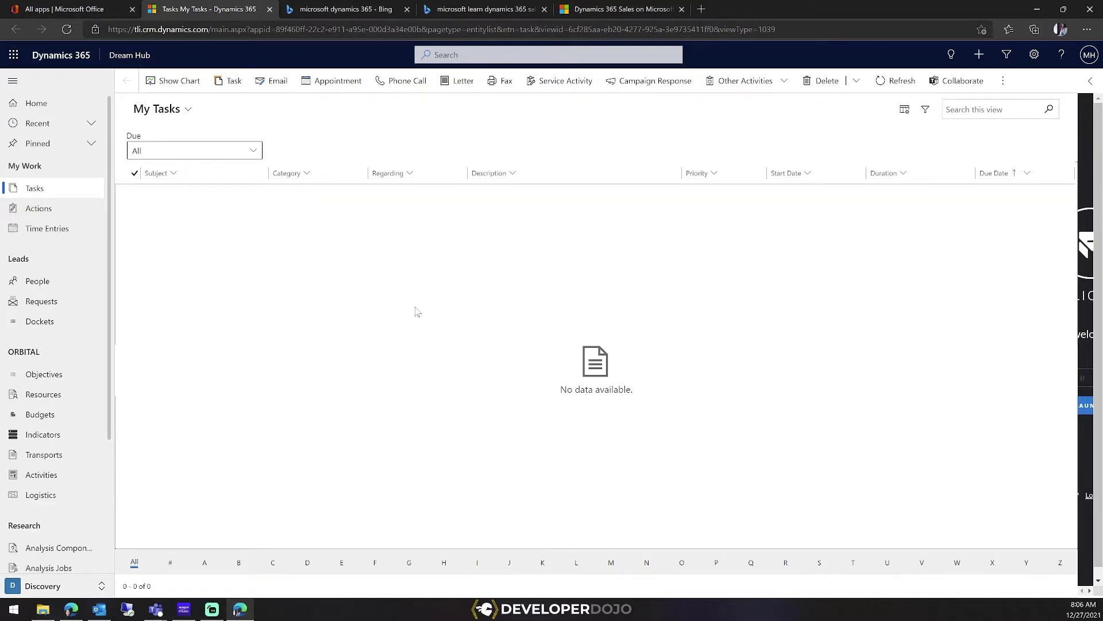
Open taodreams.org in a new browser tab and look through its home page from the dream session form to the agents
click(696, 14)
text(taodream)
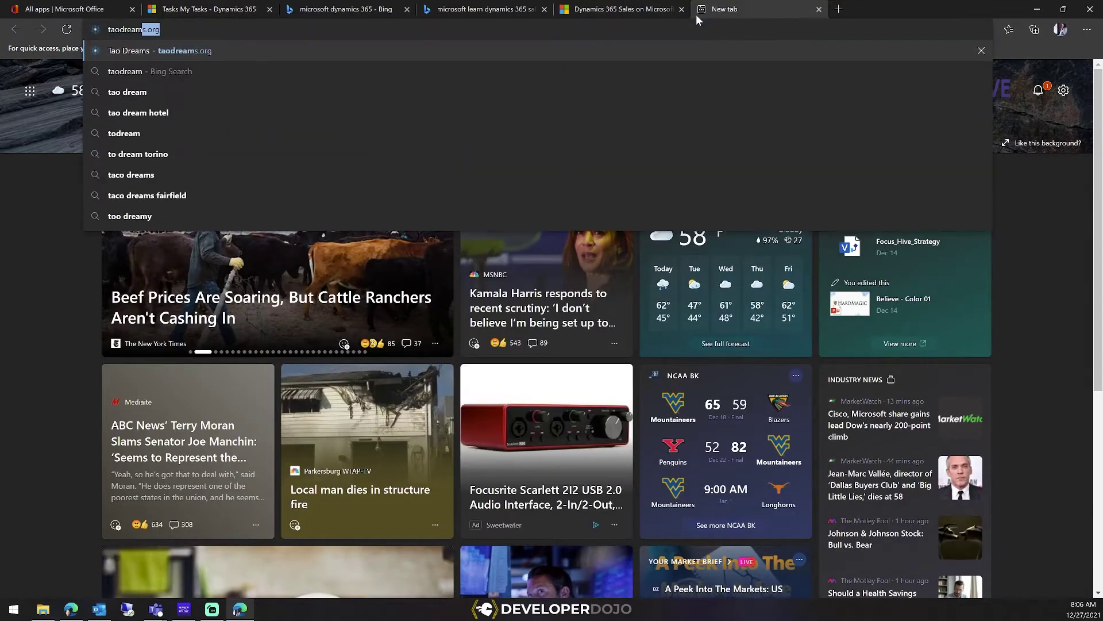
text(s.or)
key(Return)
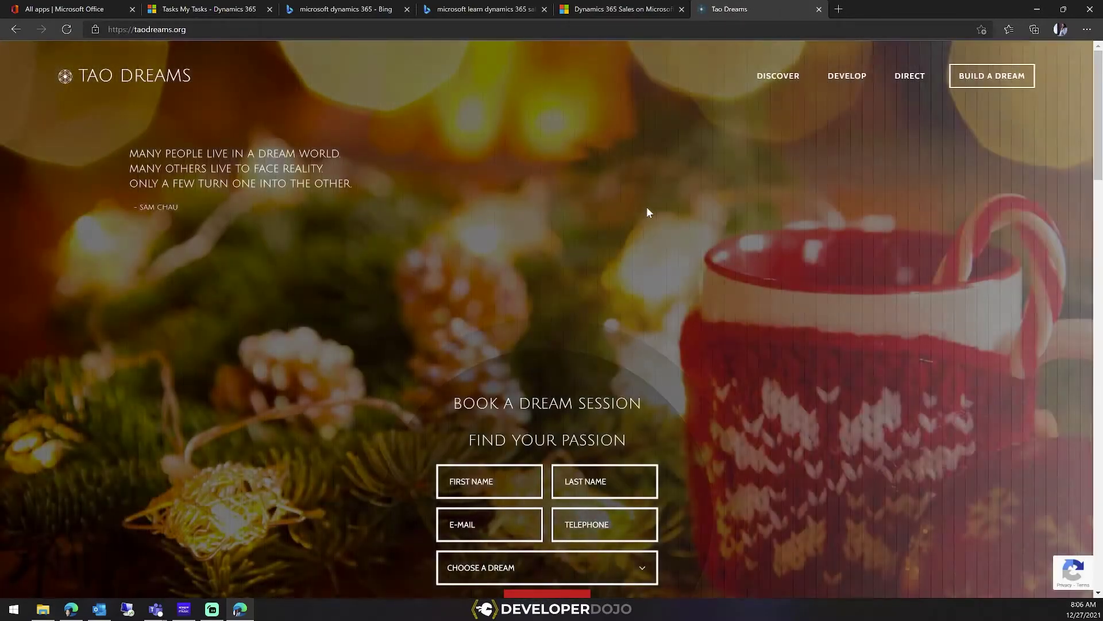
scroll(697, 275, down, 6)
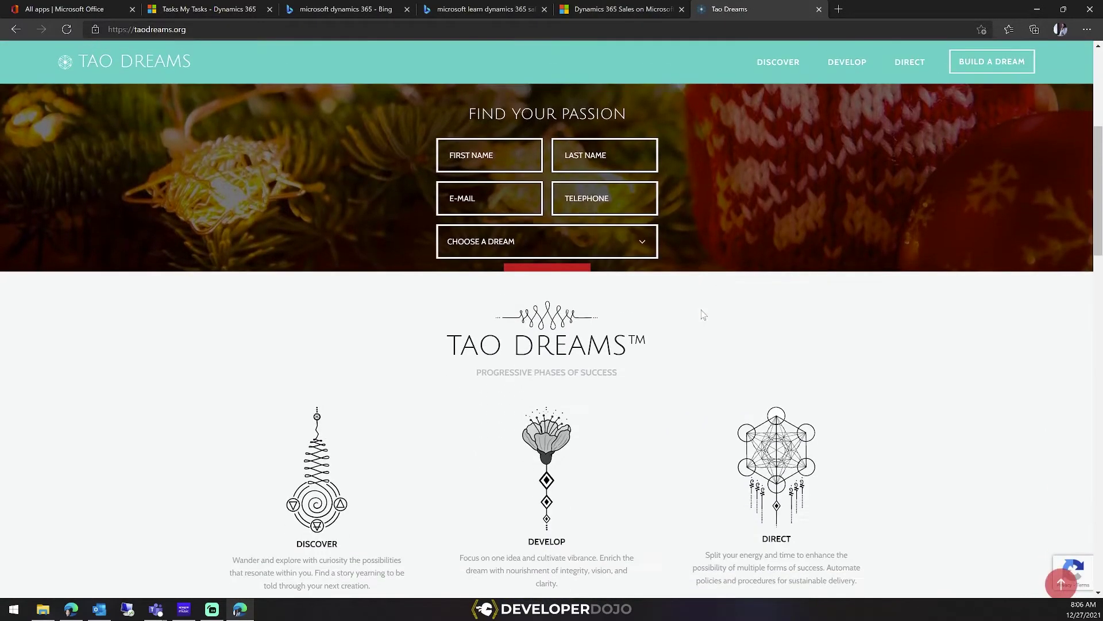
scroll(694, 326, down, 2)
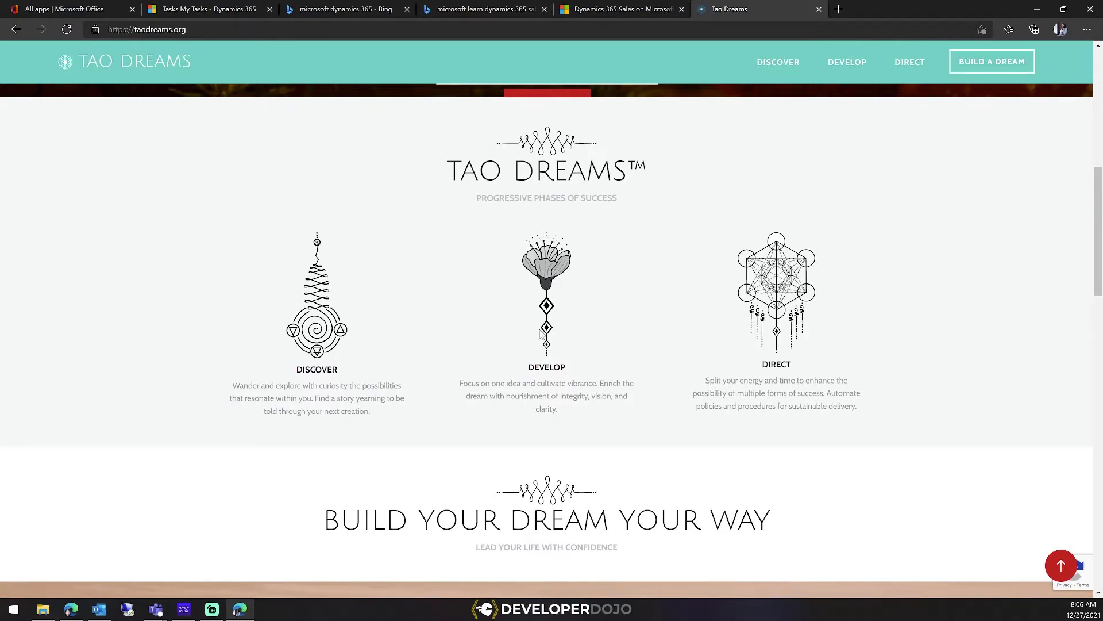
scroll(541, 335, down, 8)
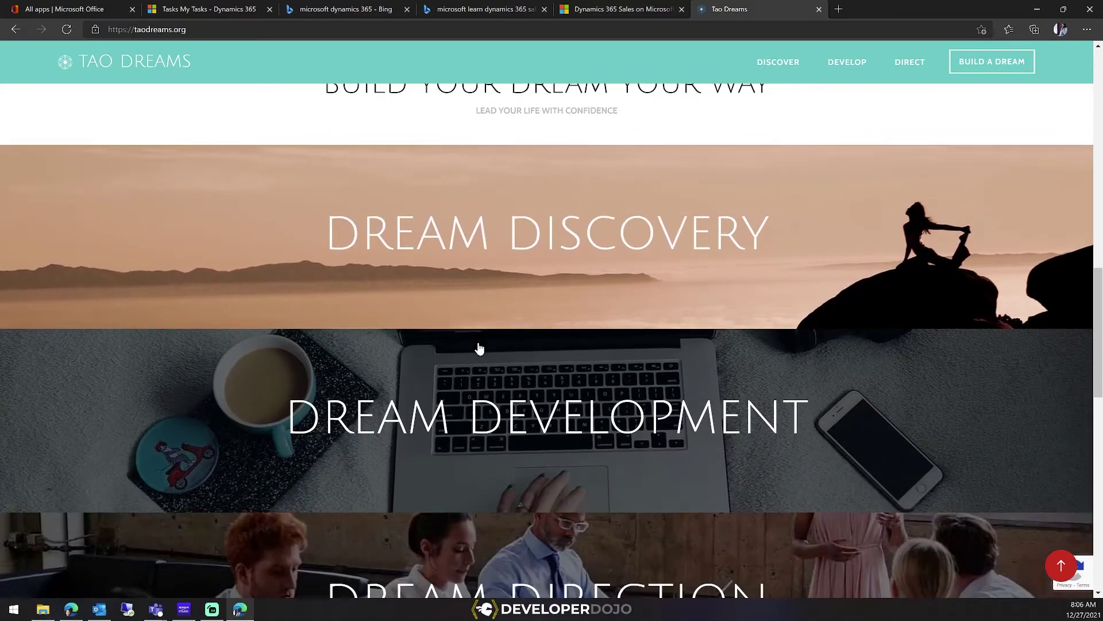
scroll(480, 345, down, 10)
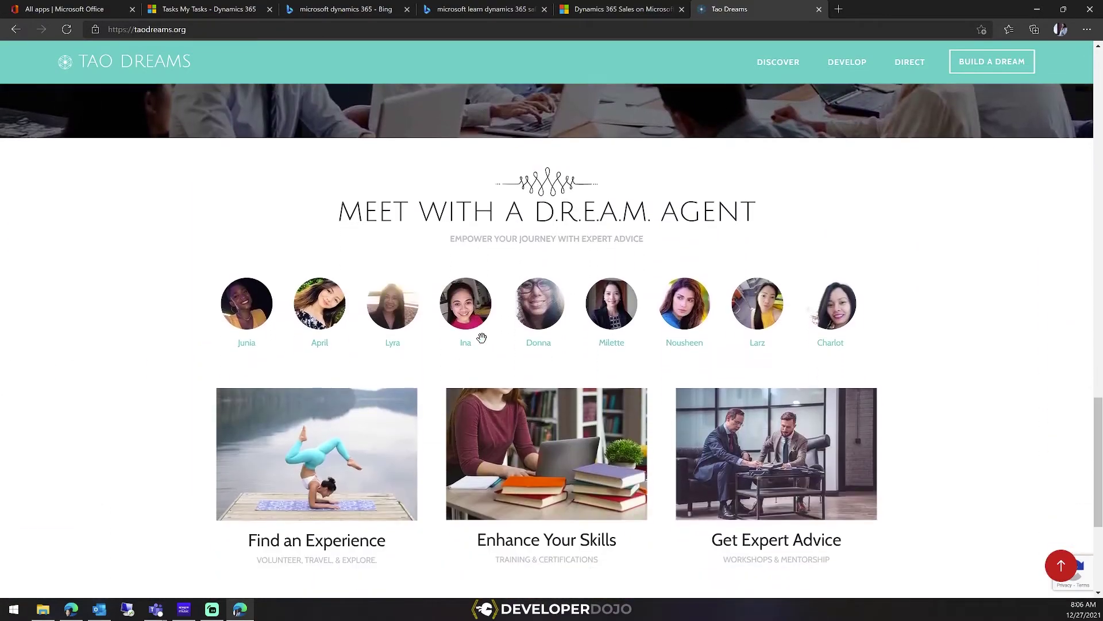
scroll(482, 339, up, 14)
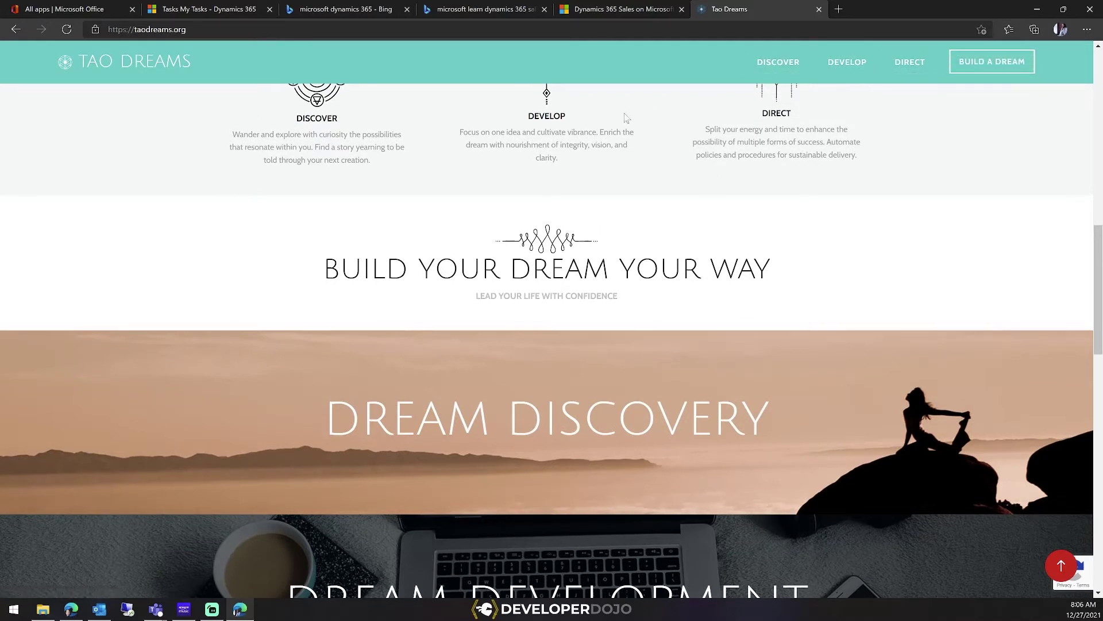
Return to Dream Hub and start a new email, checking its recipient field and message body
click(222, 10)
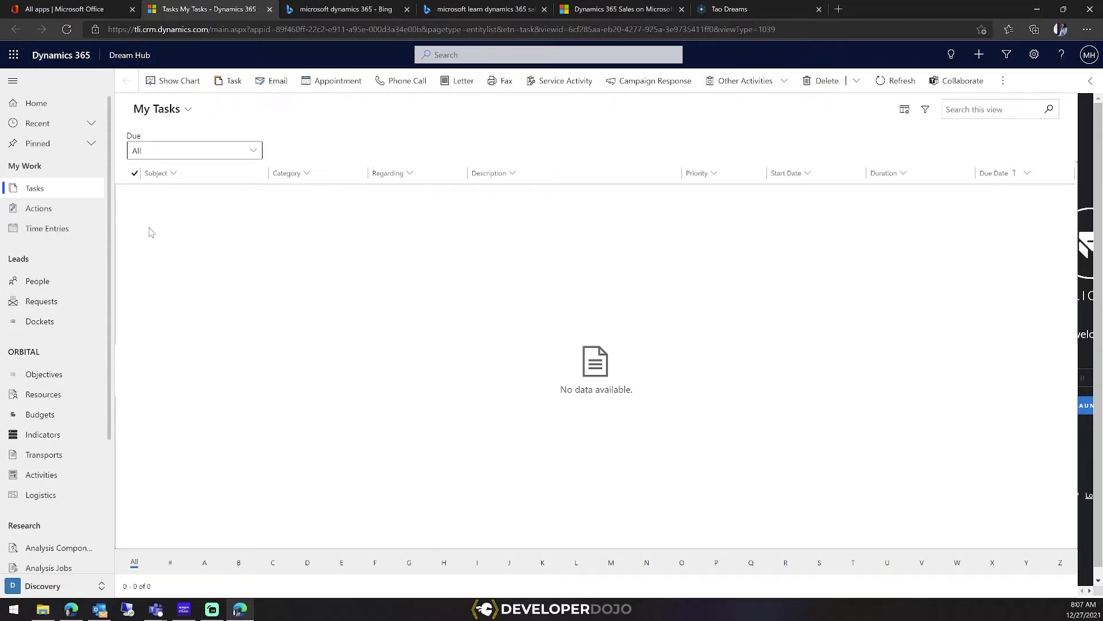
click(275, 81)
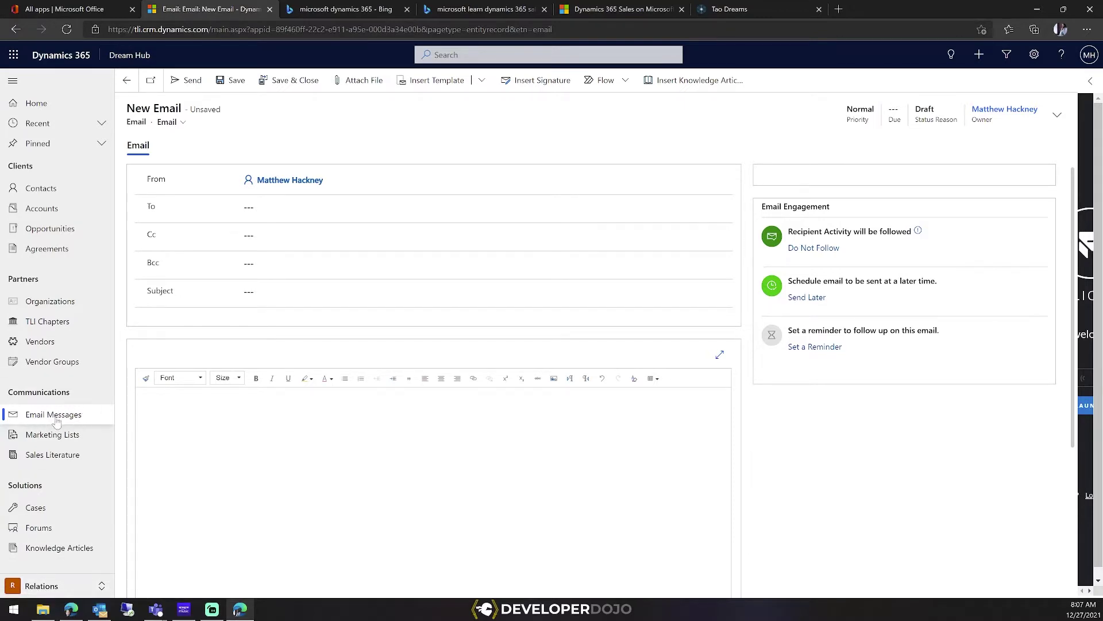
click(259, 208)
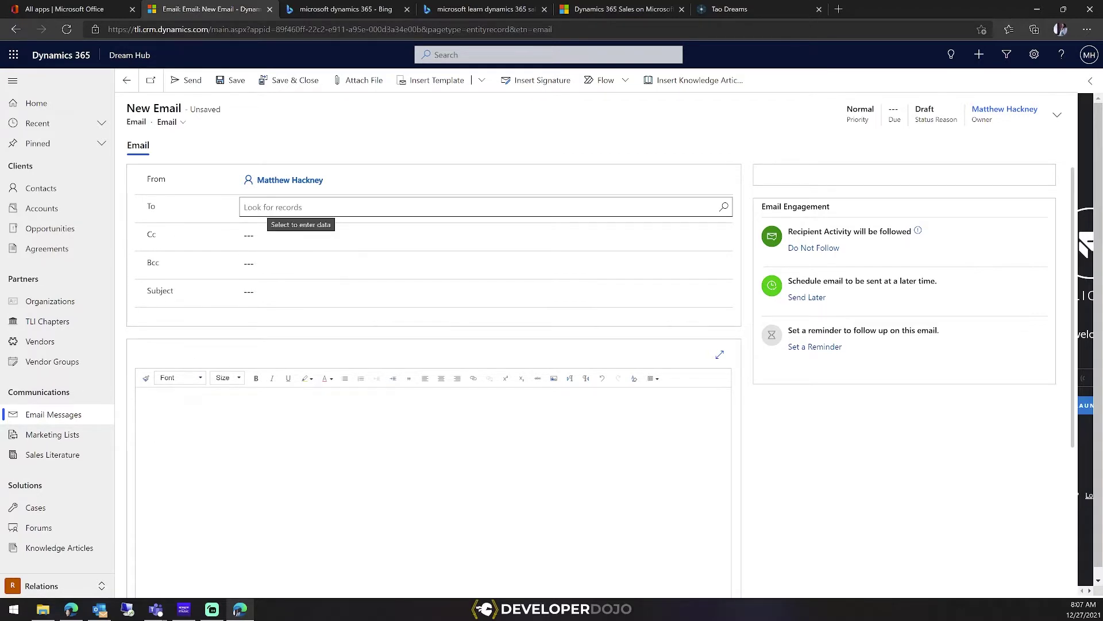
click(140, 399)
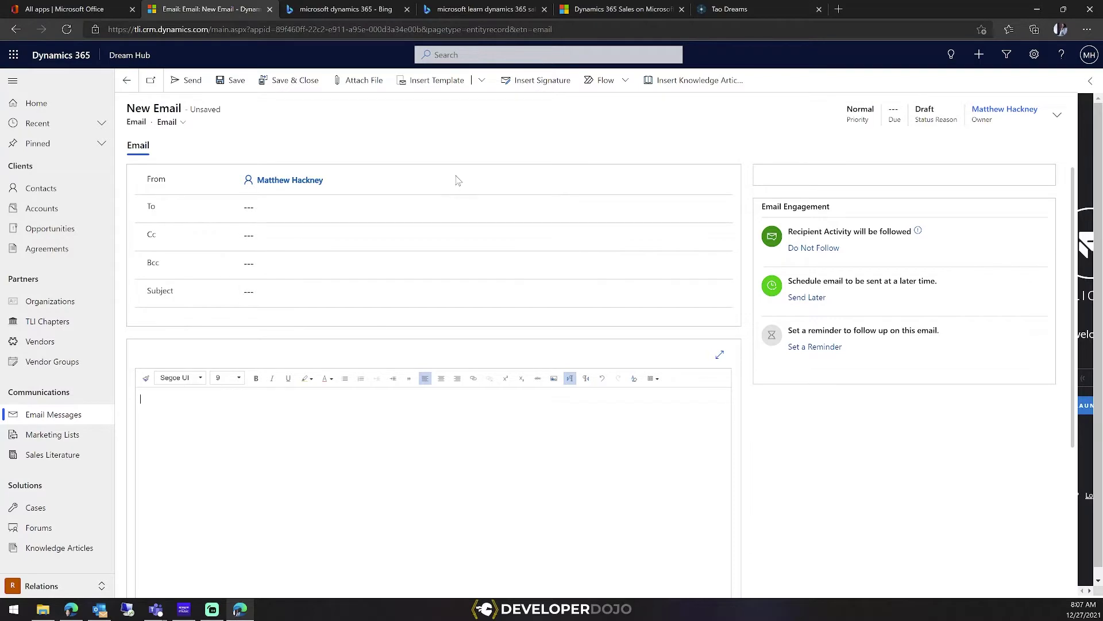
Check the template options of the new email and try to insert an email template
click(480, 81)
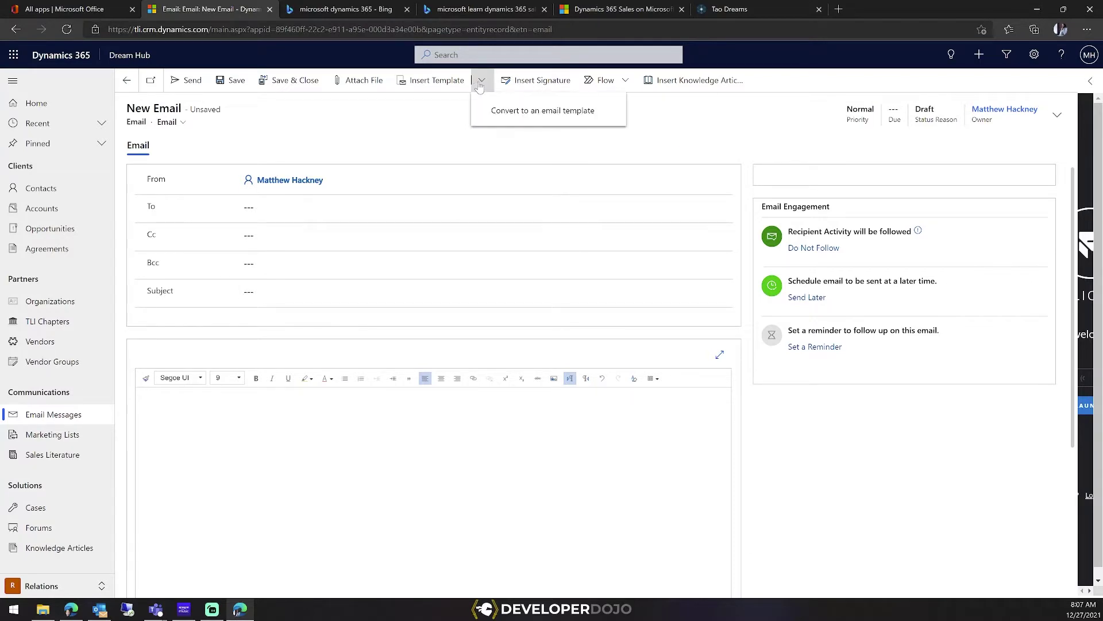
click(430, 102)
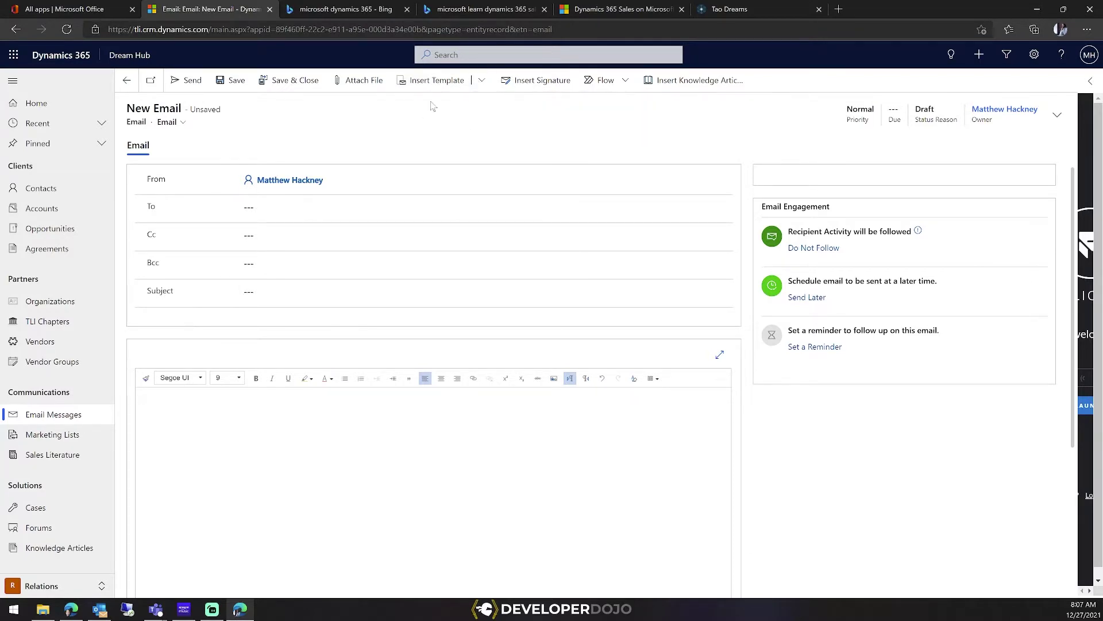
click(430, 80)
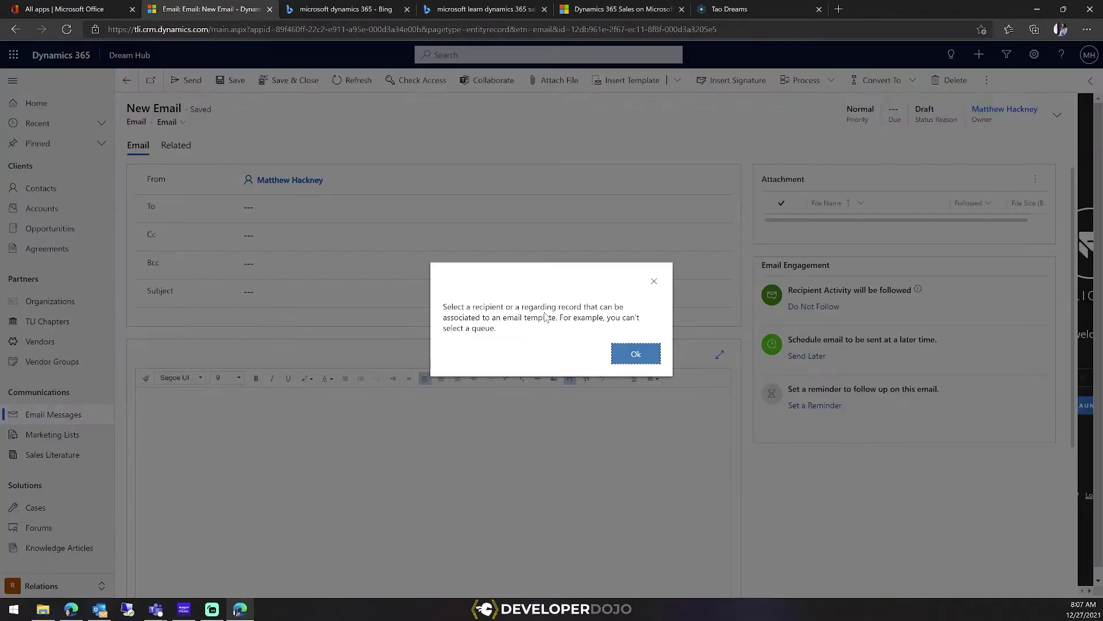
click(655, 283)
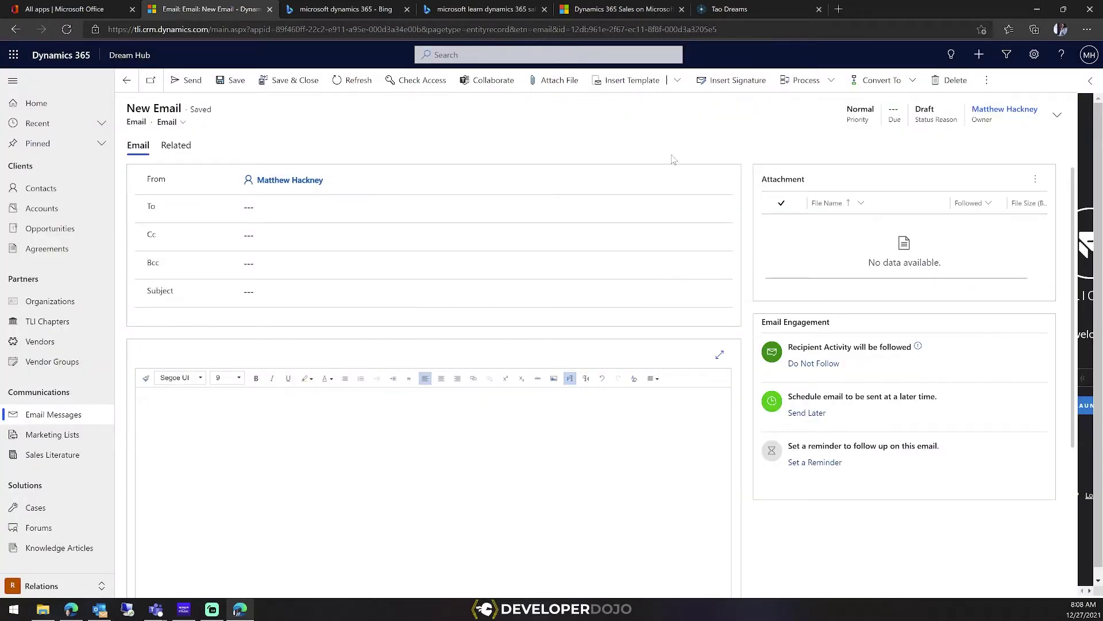
Expand the new email's header details and check its priority and due date fields without changing them
click(1056, 115)
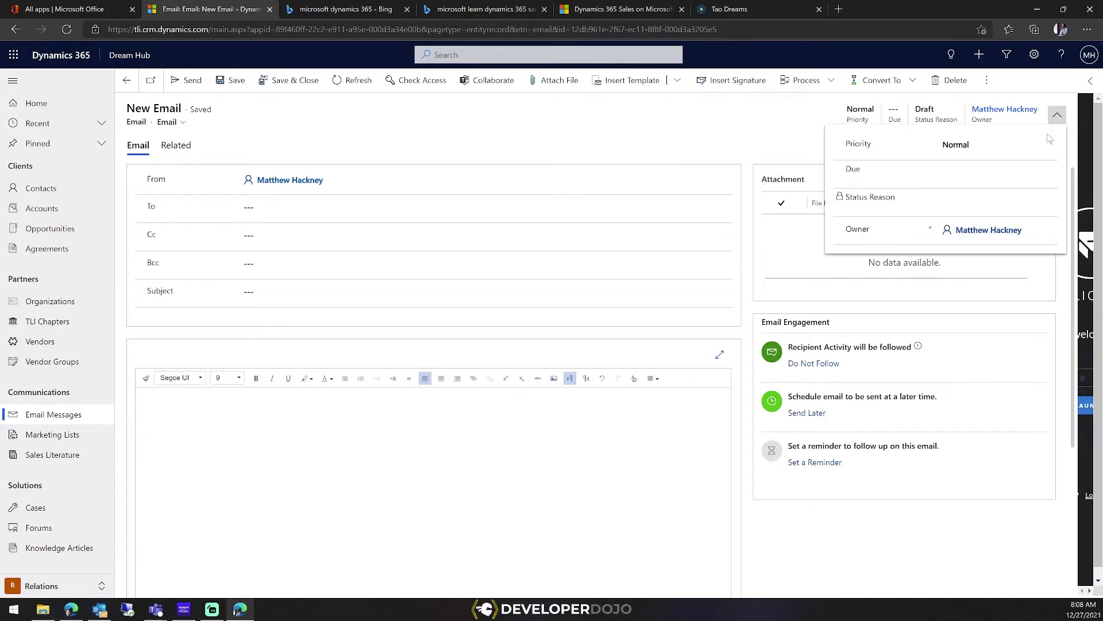
click(1002, 147)
click(894, 179)
click(949, 174)
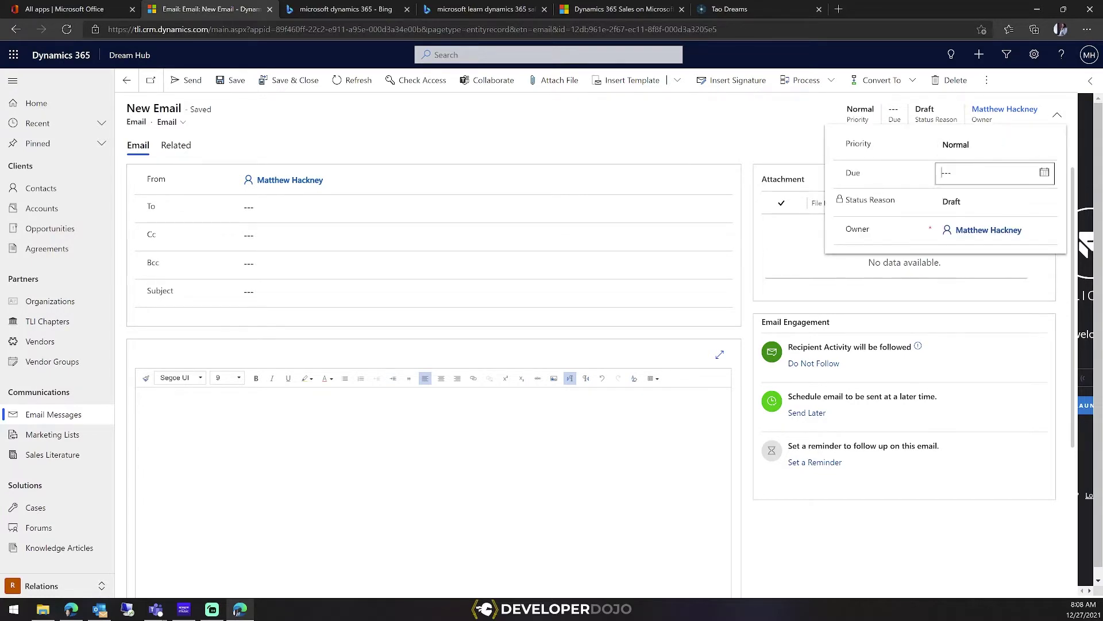
click(906, 184)
click(747, 243)
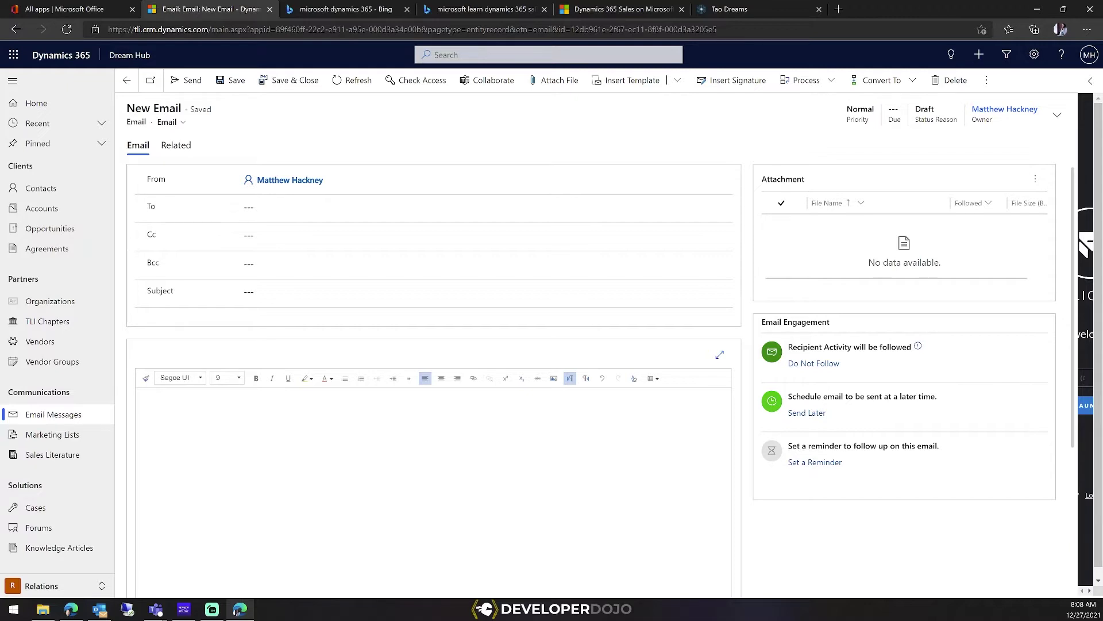
Switch Dream Hub to the Discovery area and highlight the ORBITAL group heading in its navigation
click(63, 585)
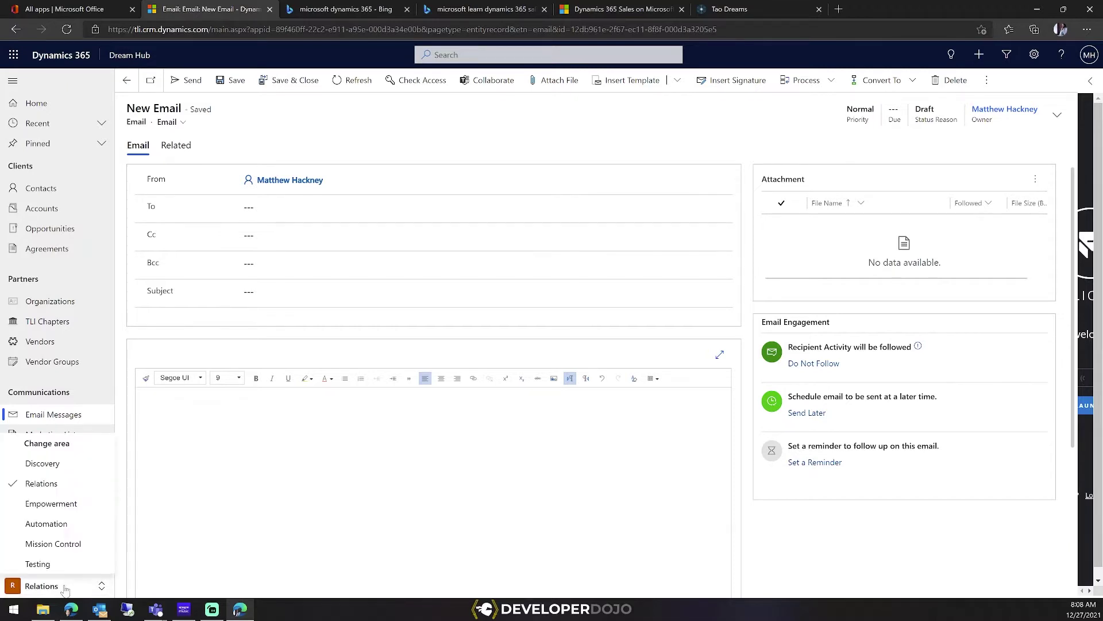
click(42, 466)
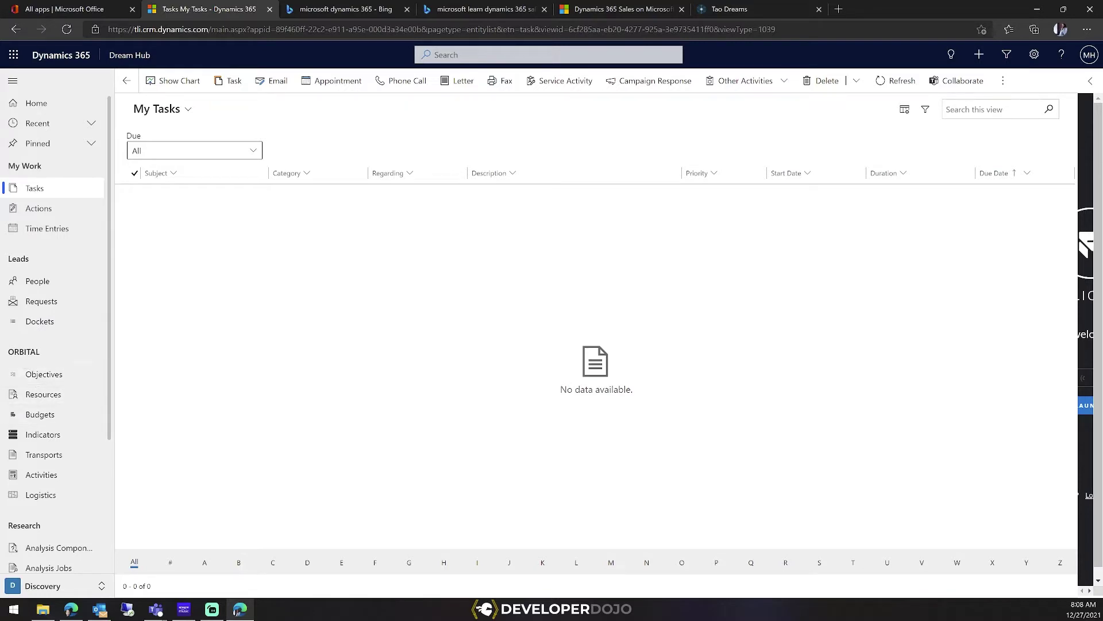
drag(7, 351, 41, 351)
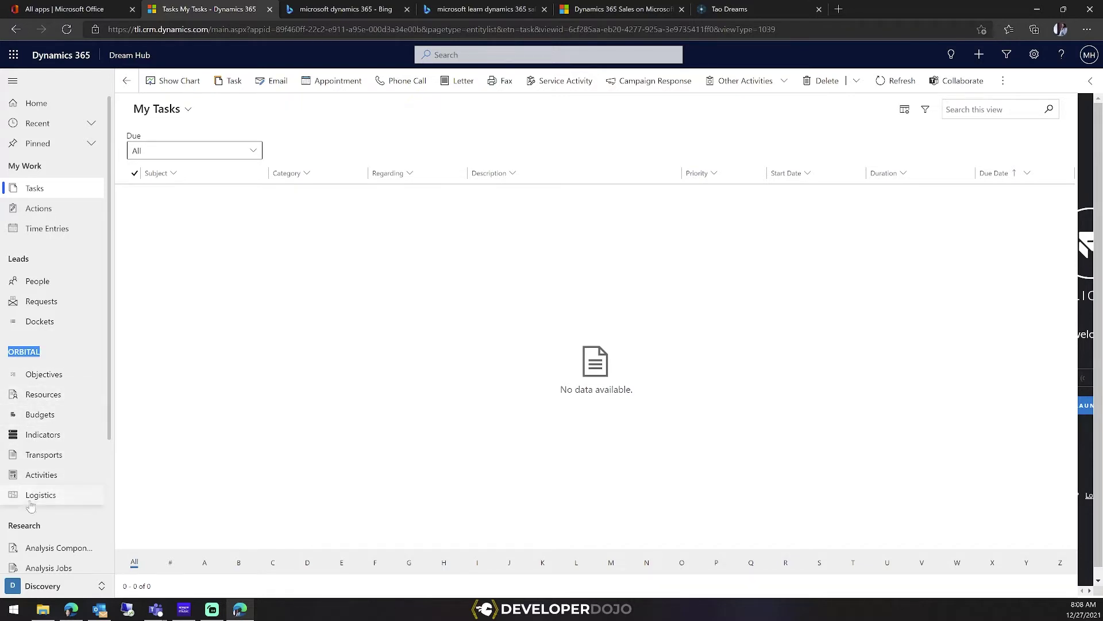
click(63, 355)
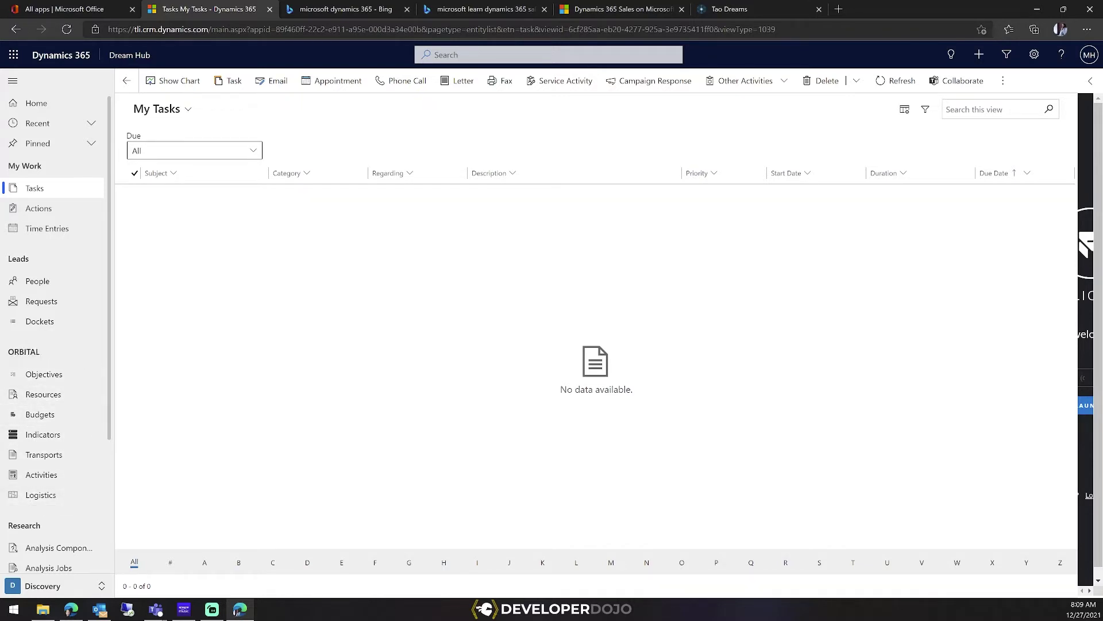
double_click(48, 351)
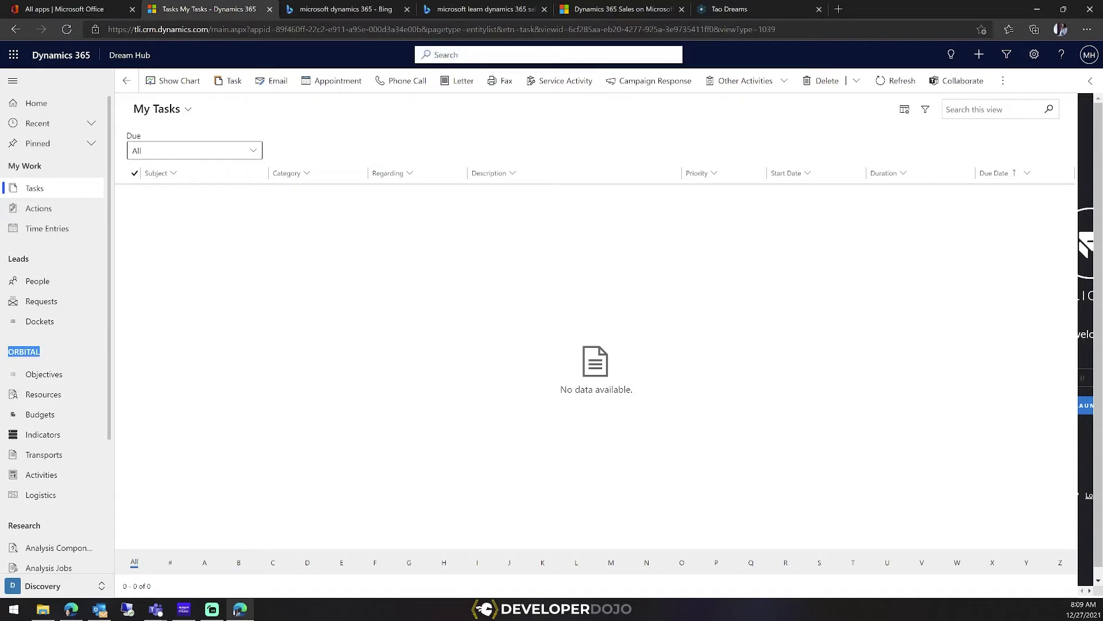
Search the web for "planetary orbits" in the Tao Dreams browser tab and show the image results
click(730, 10)
key(ctrl+l)
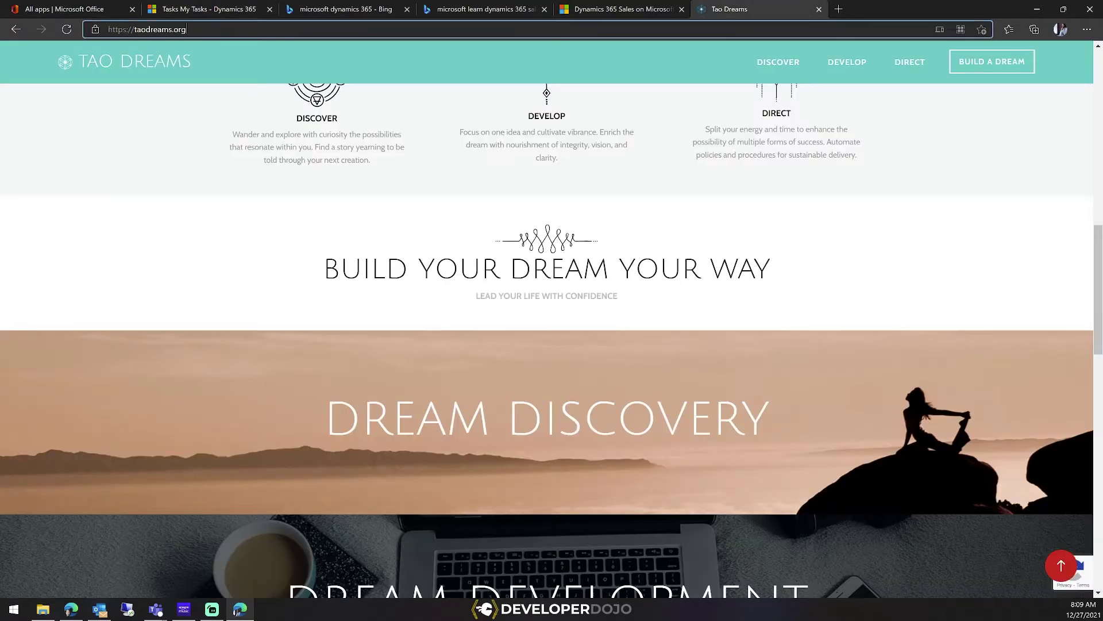
text(p)
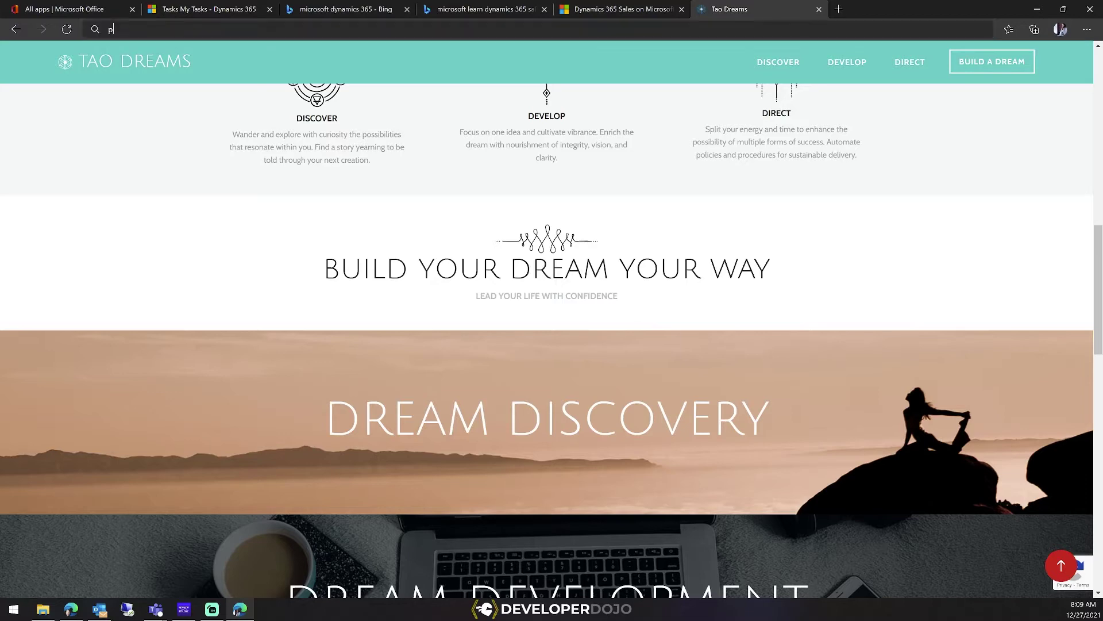
text(lanetary orbits)
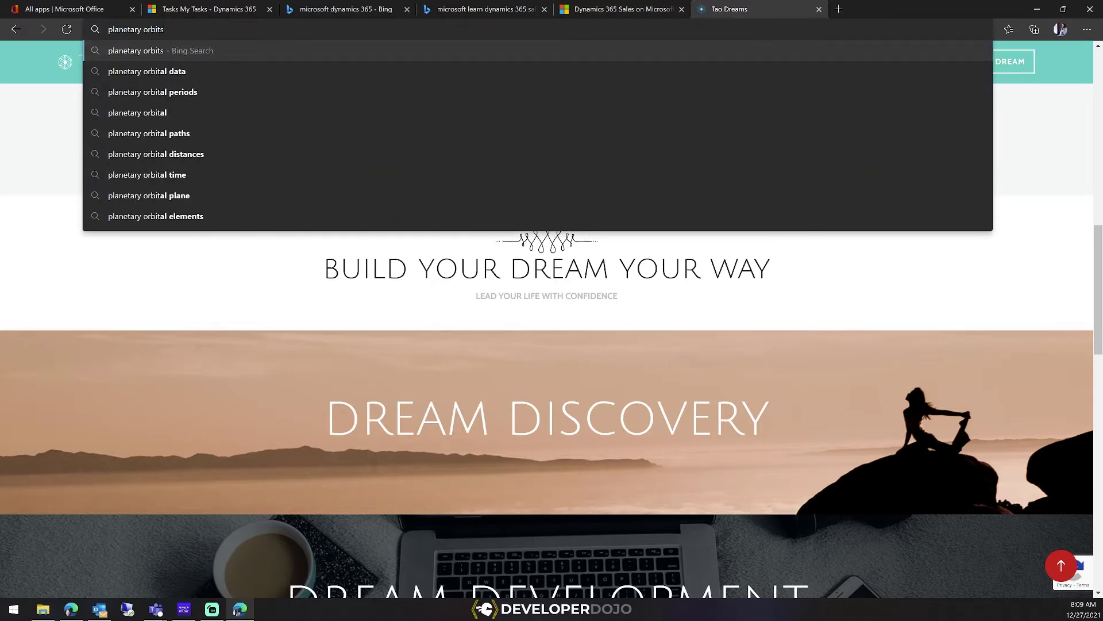
key(Return)
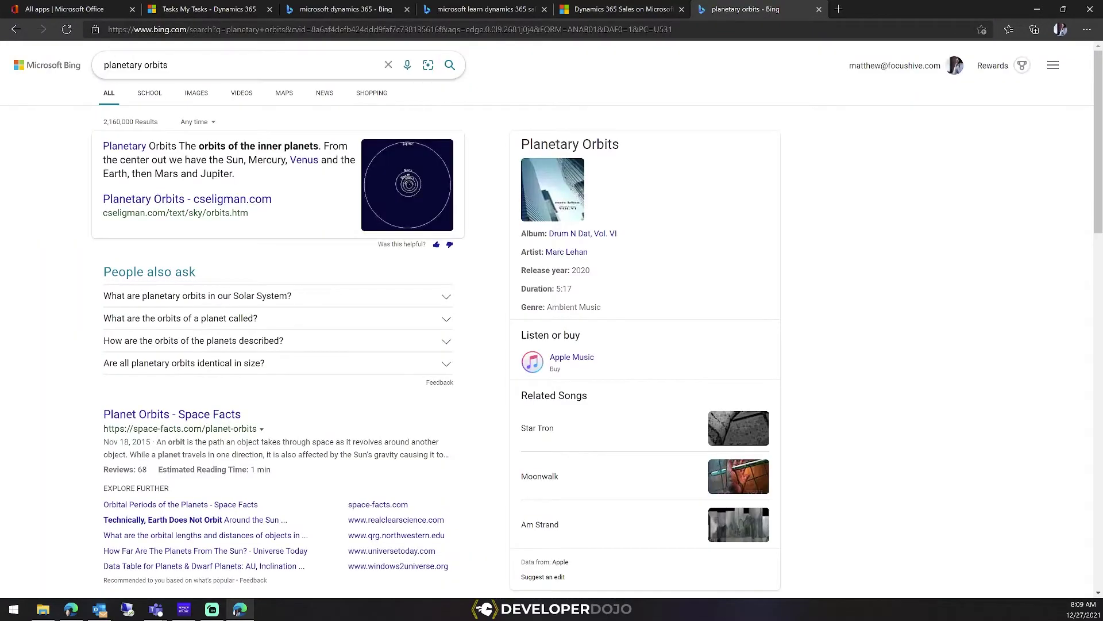
click(194, 97)
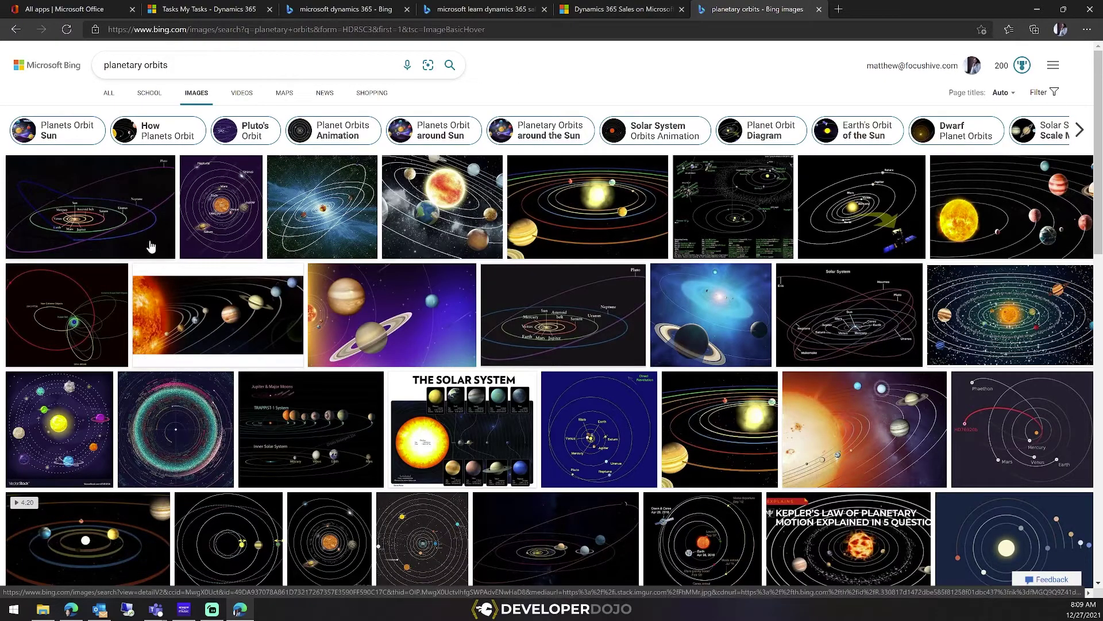
View the solar system orbit diagram at full size, then browse related images and open the Chelyabinsk meteor orbit image at full size
click(117, 219)
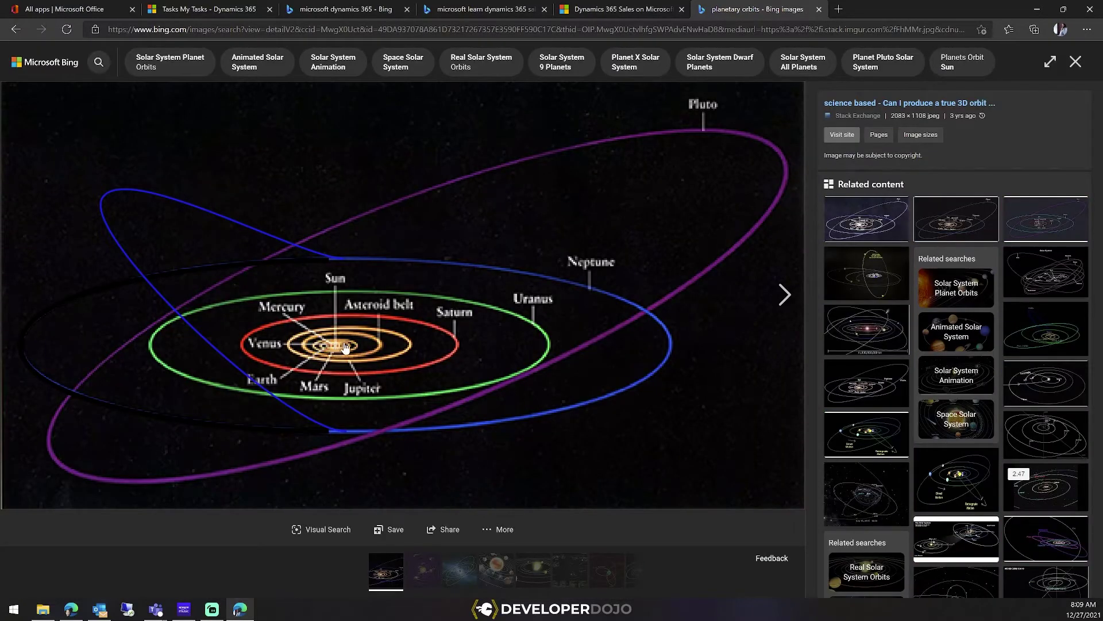
click(338, 349)
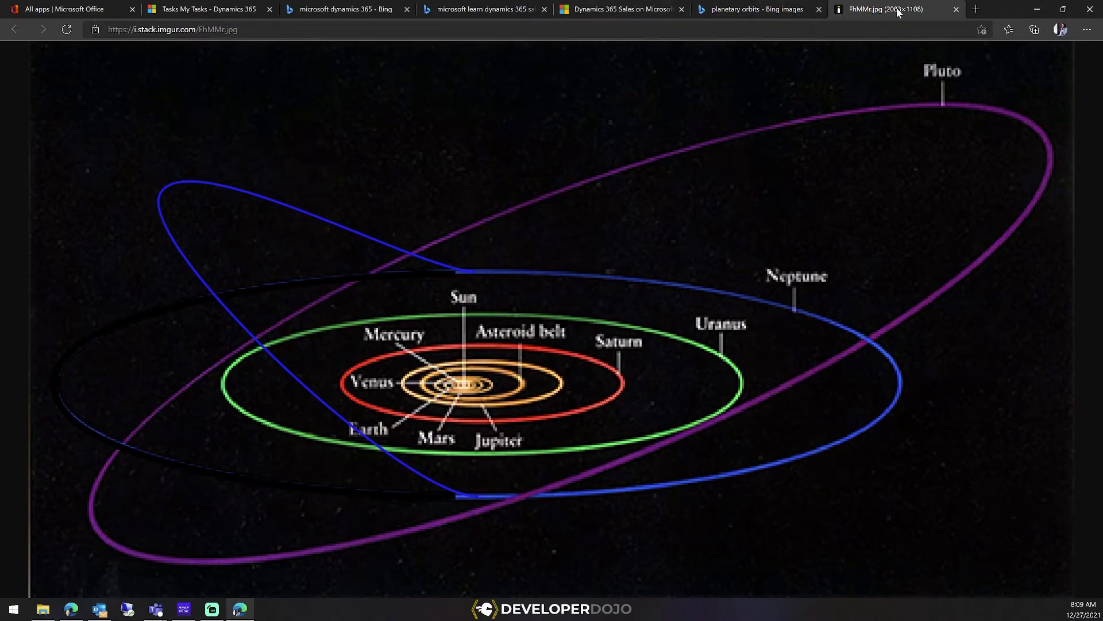
click(955, 10)
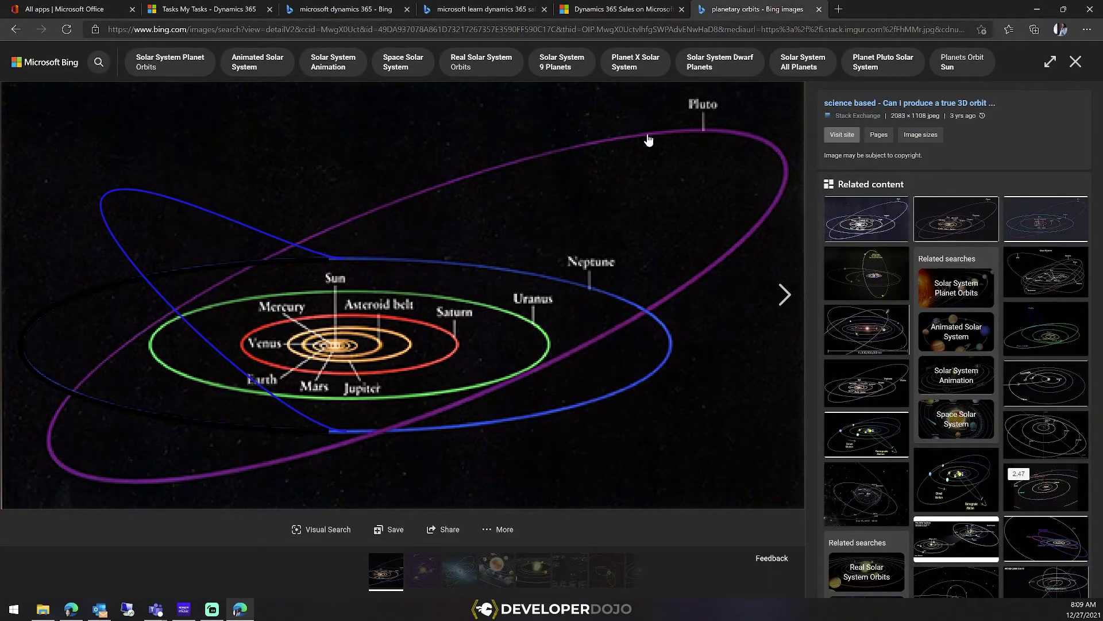
click(861, 332)
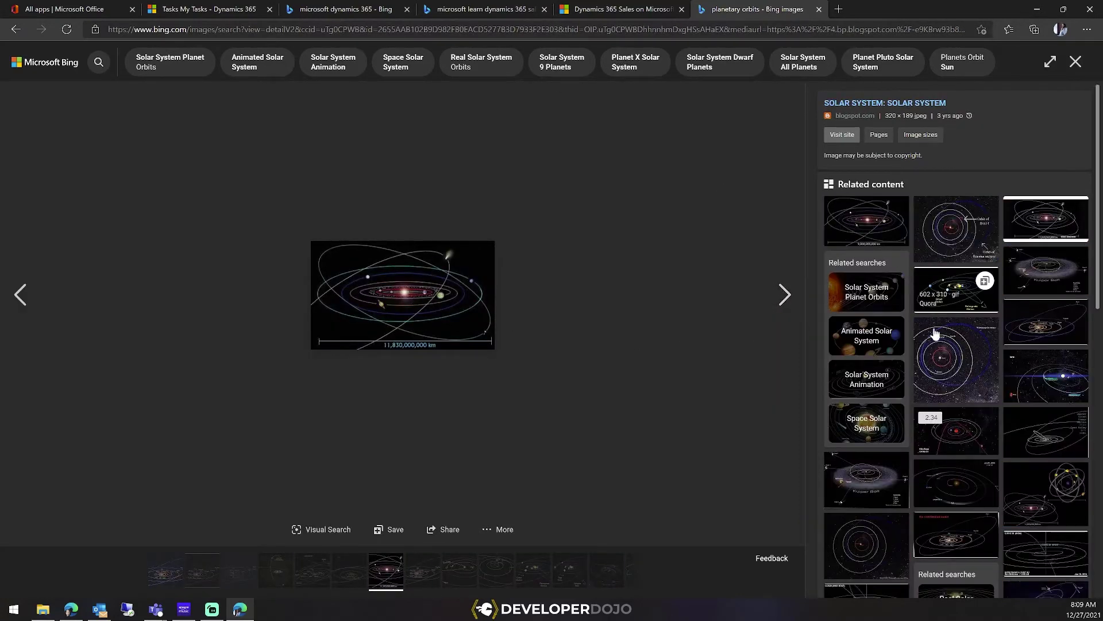
click(955, 351)
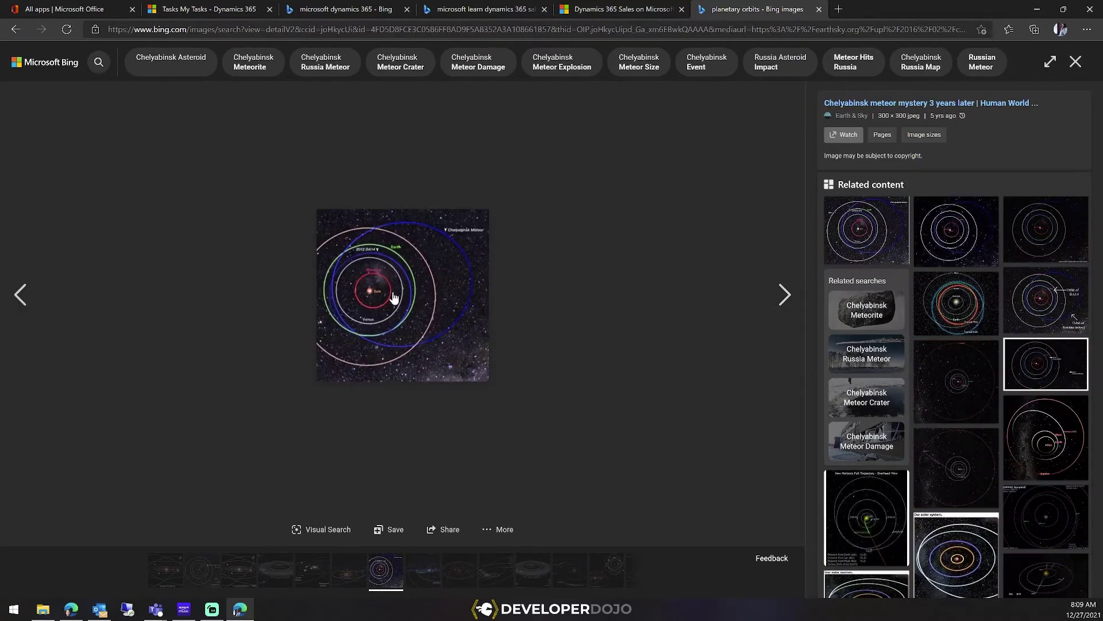
click(404, 296)
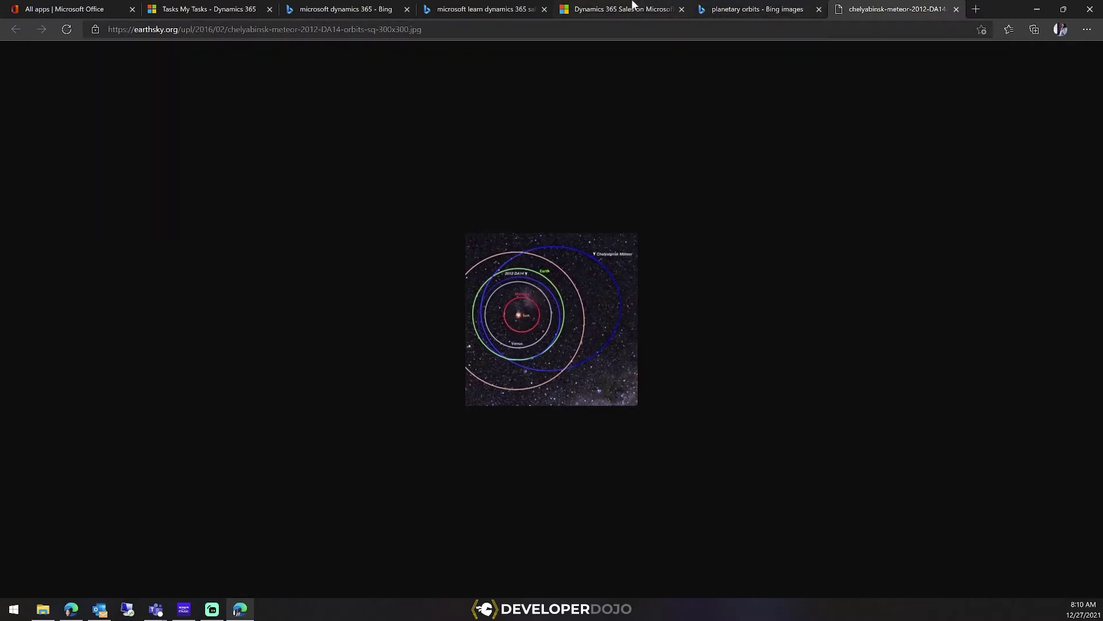
Return to Dream Hub and look through the list of available transports in the ORBITAL group
click(96, 11)
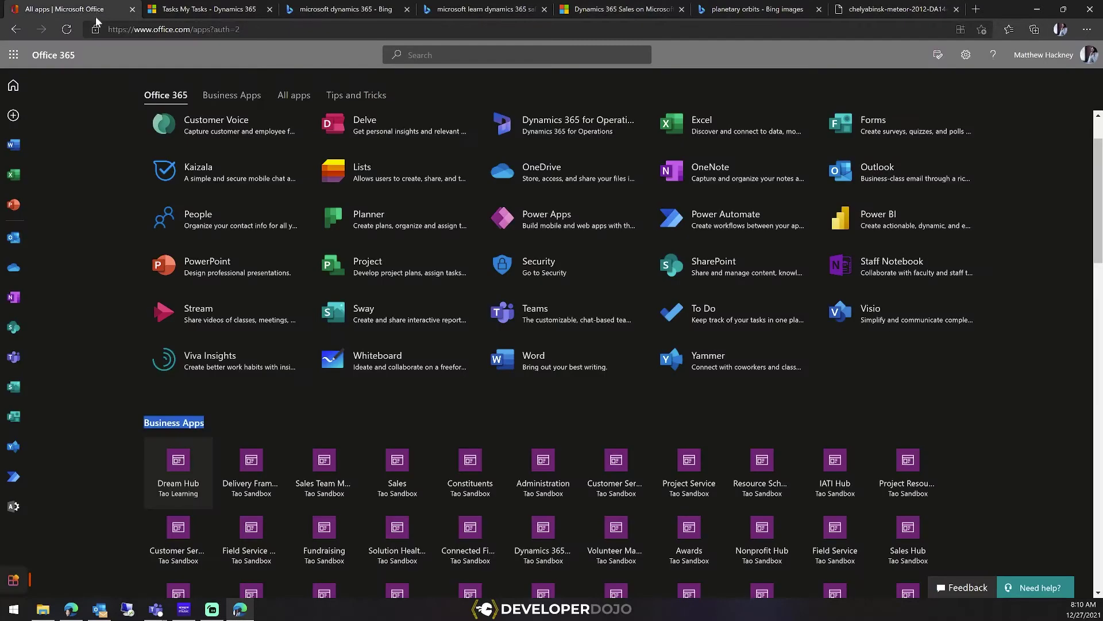
click(188, 13)
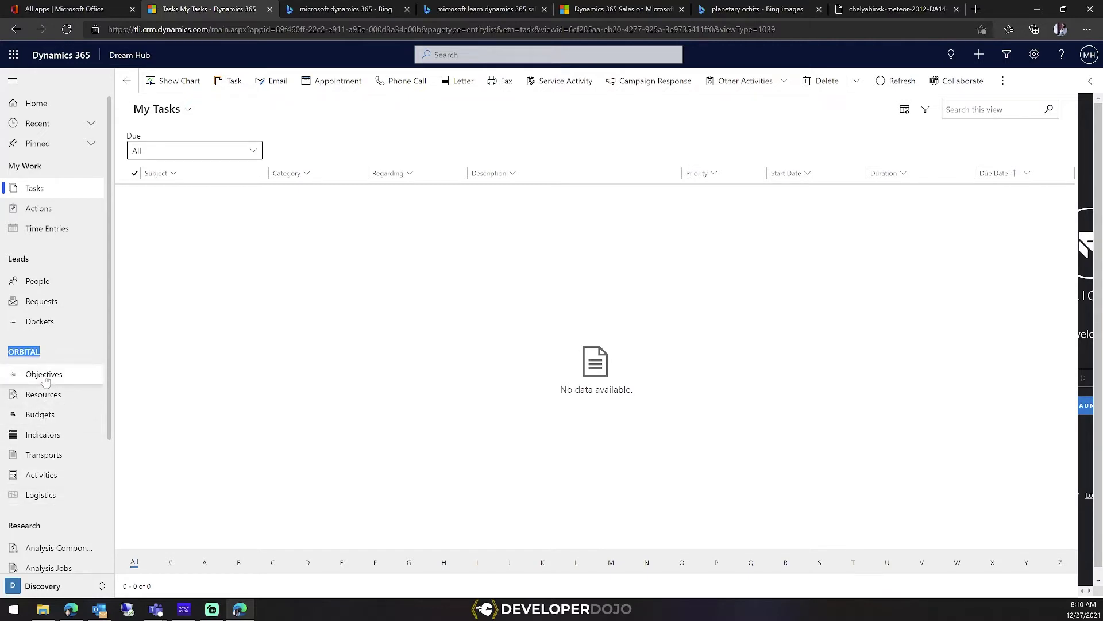
click(37, 460)
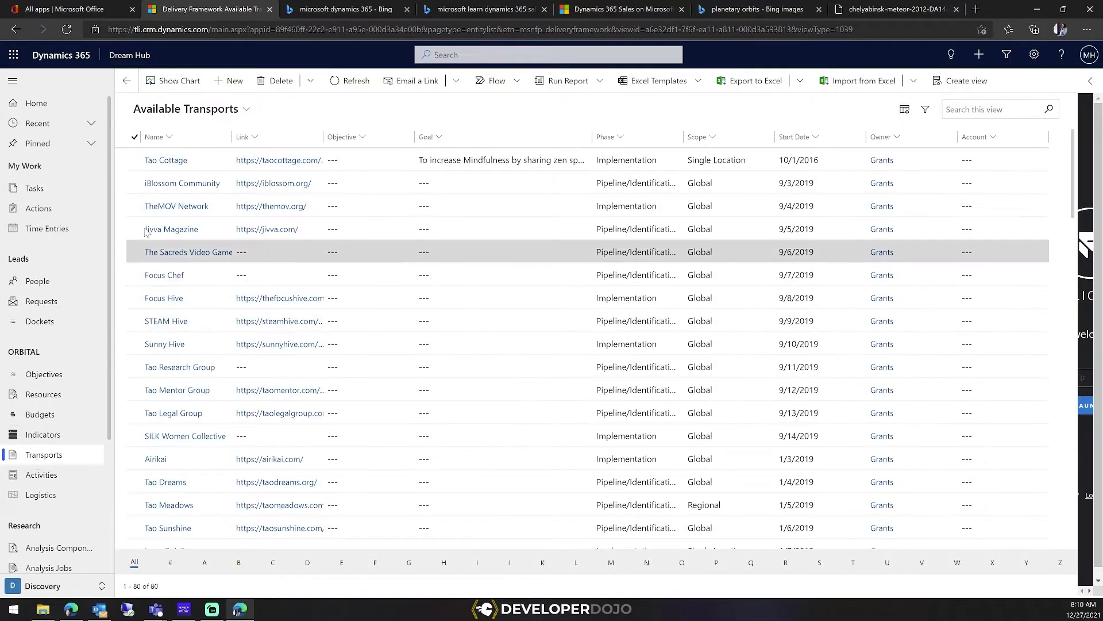
scroll(198, 348, down, 6)
scroll(197, 348, down, 10)
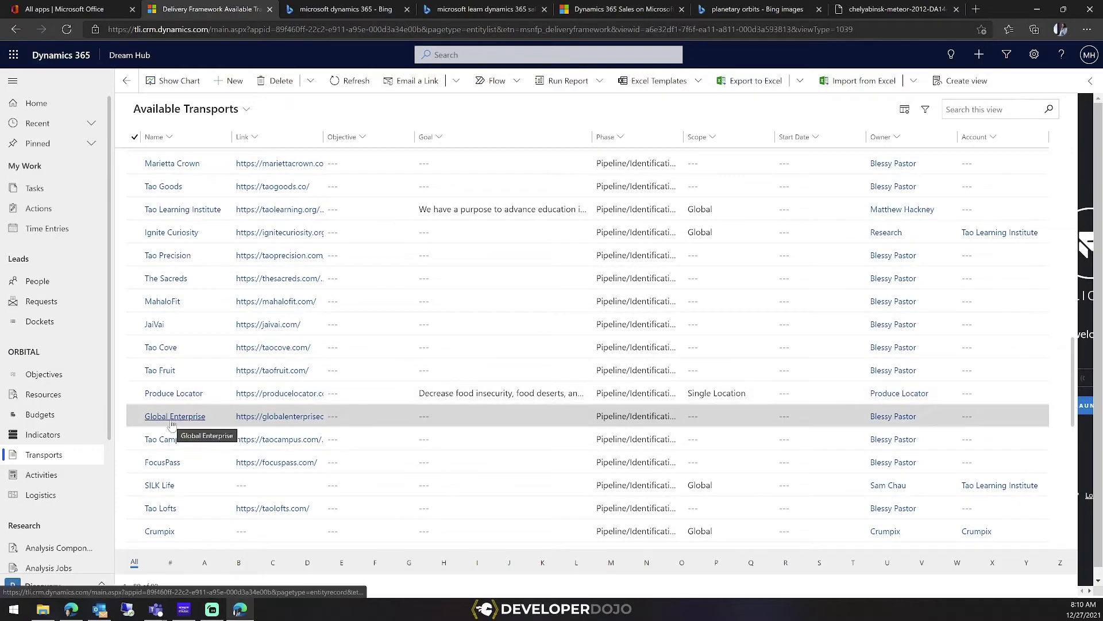
scroll(153, 375, down, 5)
scroll(152, 374, down, 3)
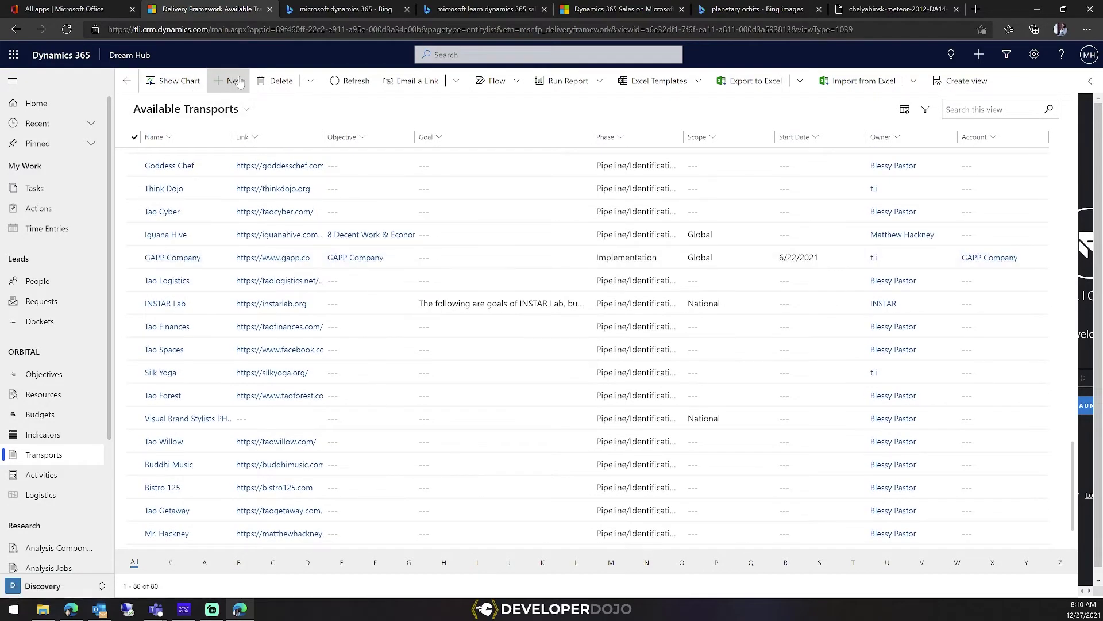
Open the GAPP Company transport and examine the Structure and Think Tank stages of its STARTUP Flow, including the OKRs choices
click(162, 259)
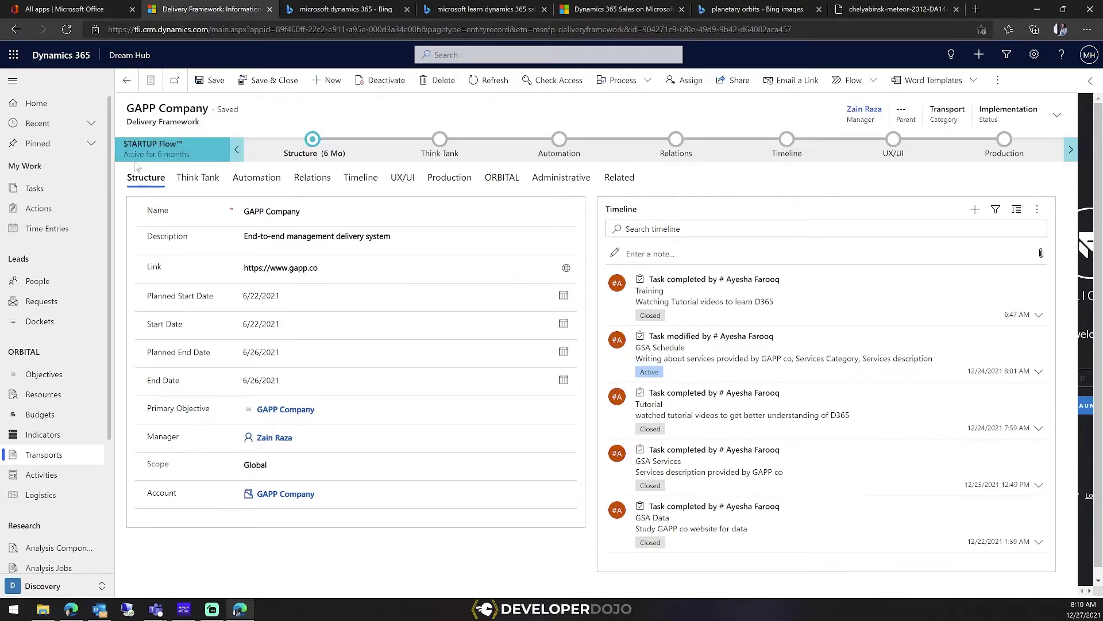
drag(123, 143, 182, 143)
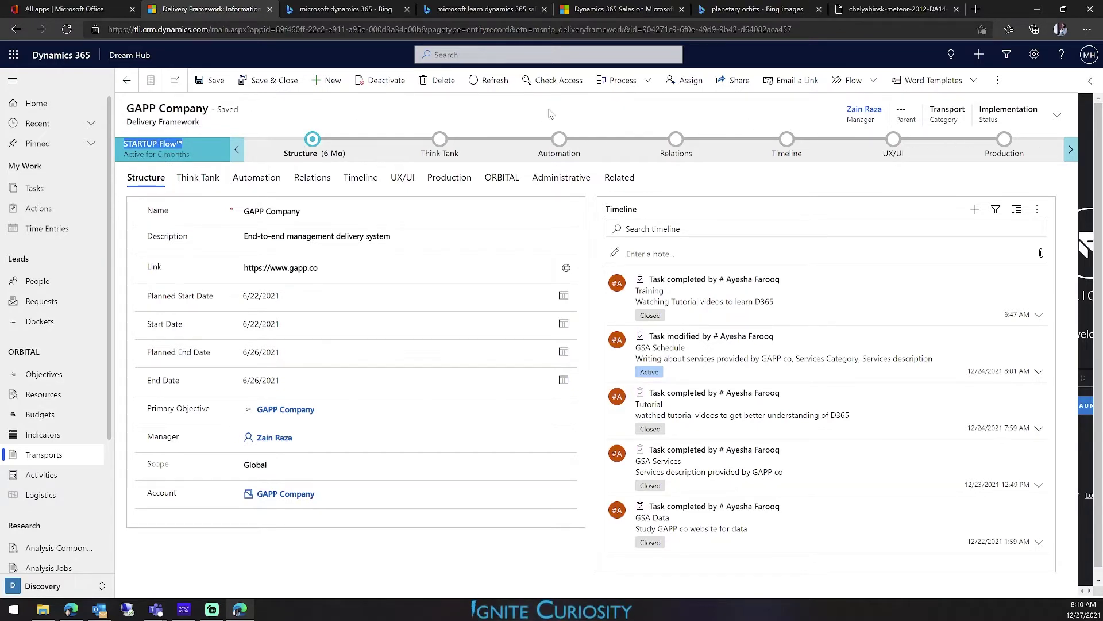
click(316, 144)
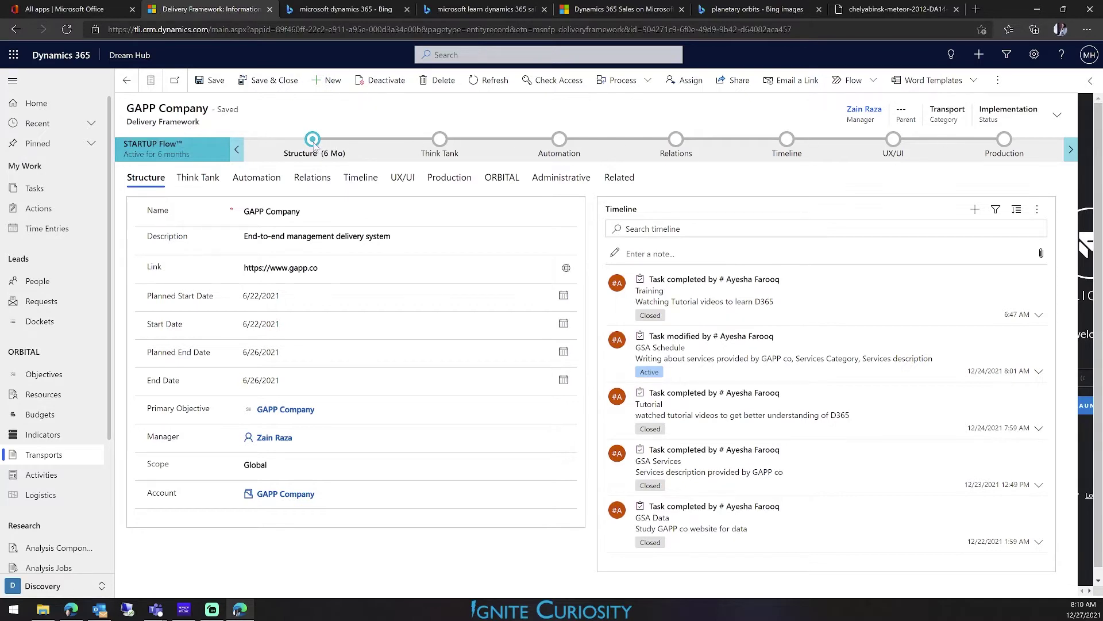
click(314, 143)
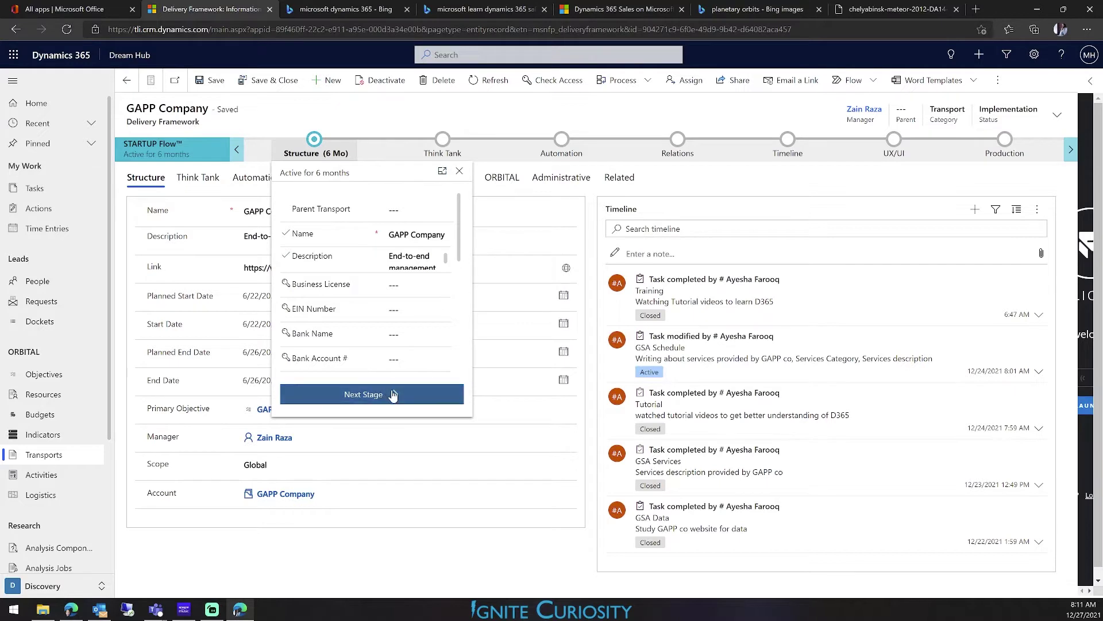
click(444, 151)
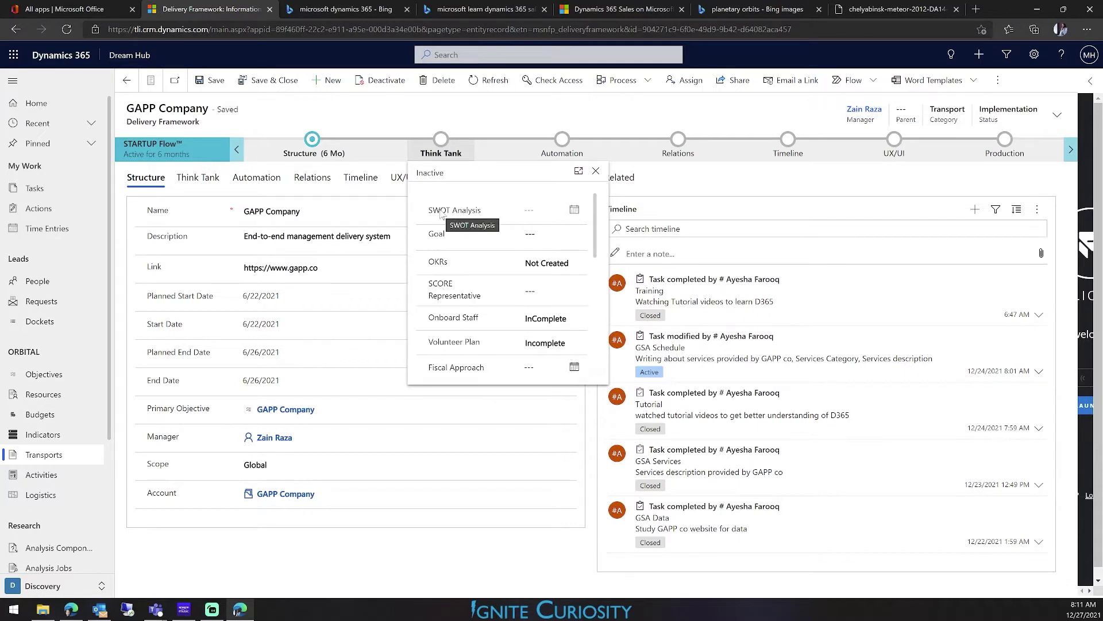
click(583, 264)
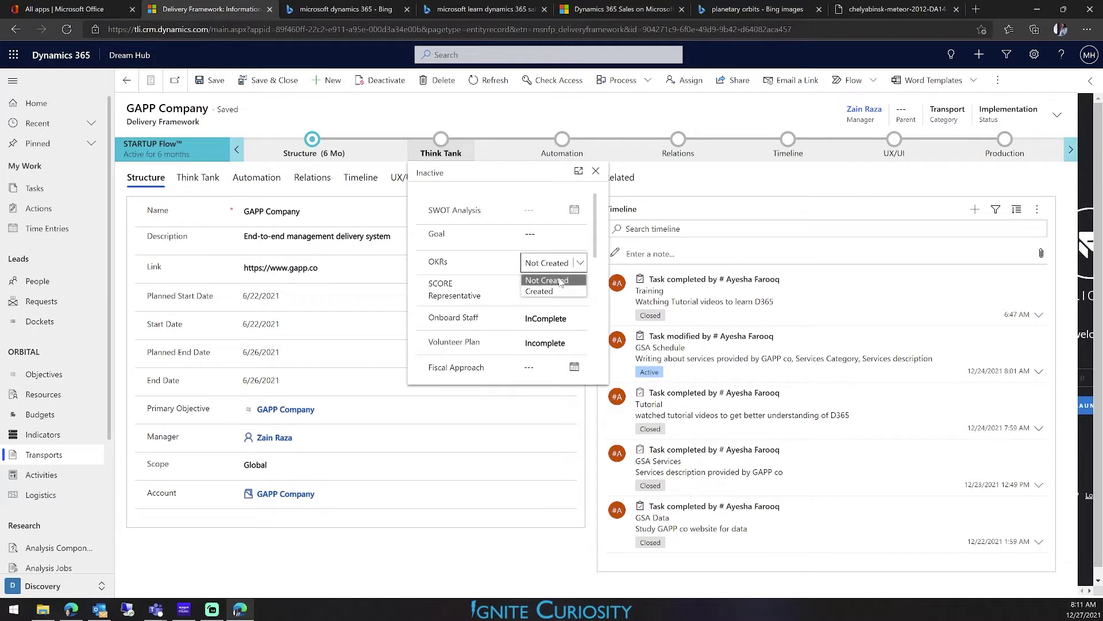
click(498, 196)
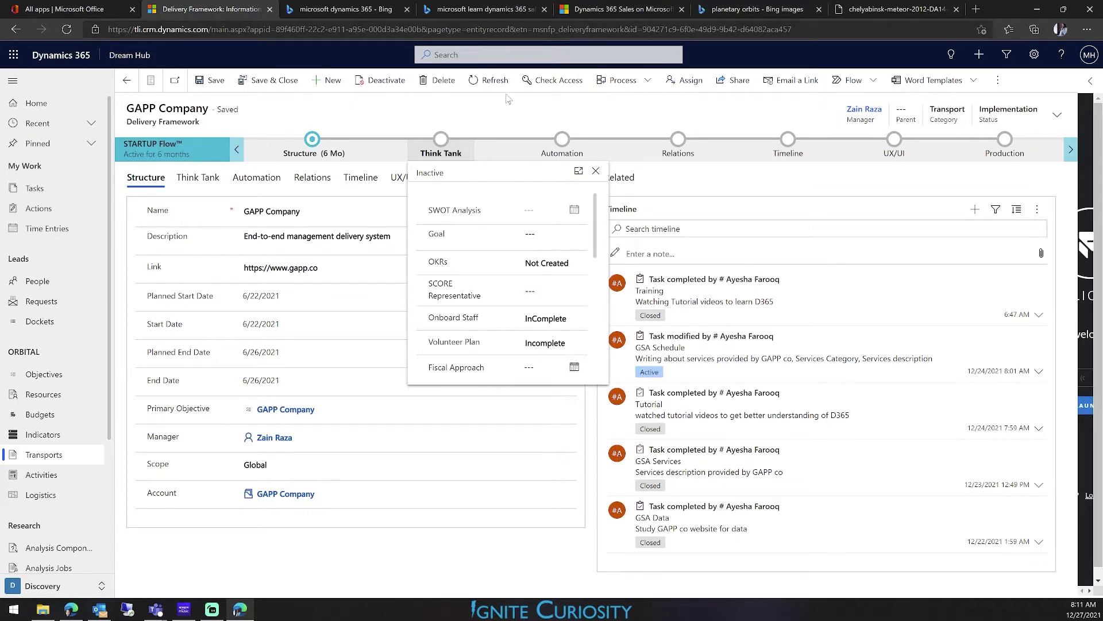
click(508, 114)
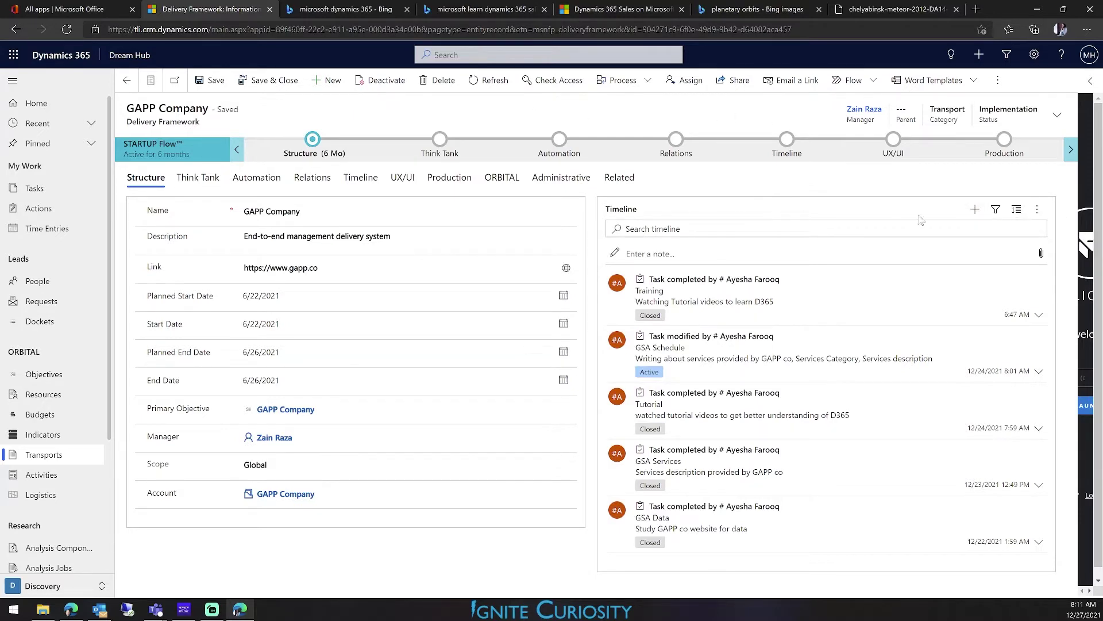
Open the GAPP Company transport's OneNote notebook from its timeline and switch it to the OneNote desktop app
click(975, 210)
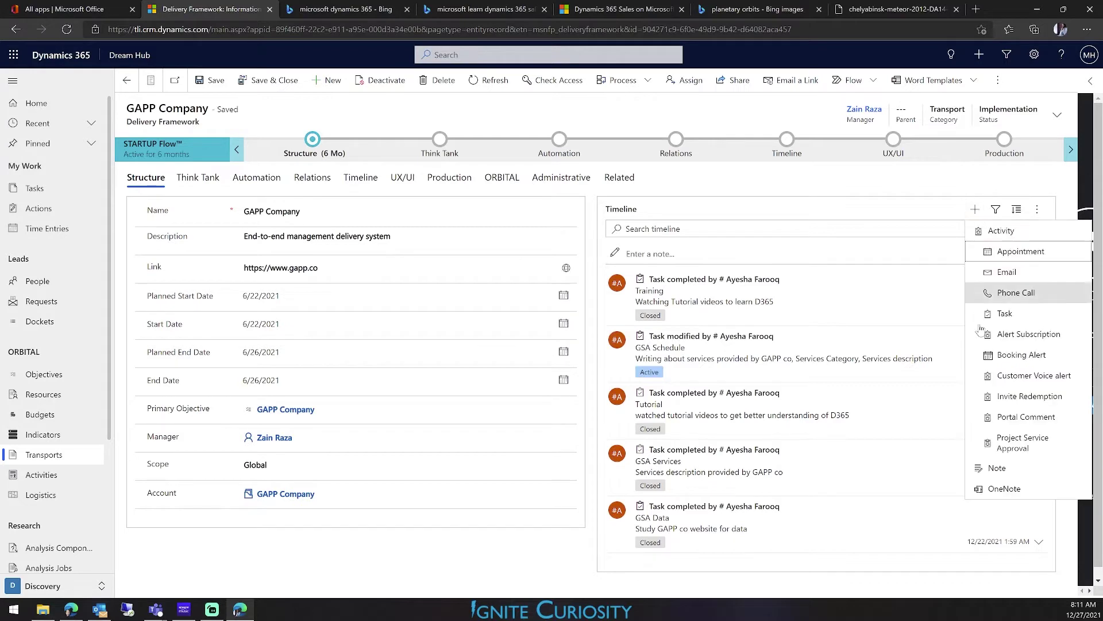
click(1005, 489)
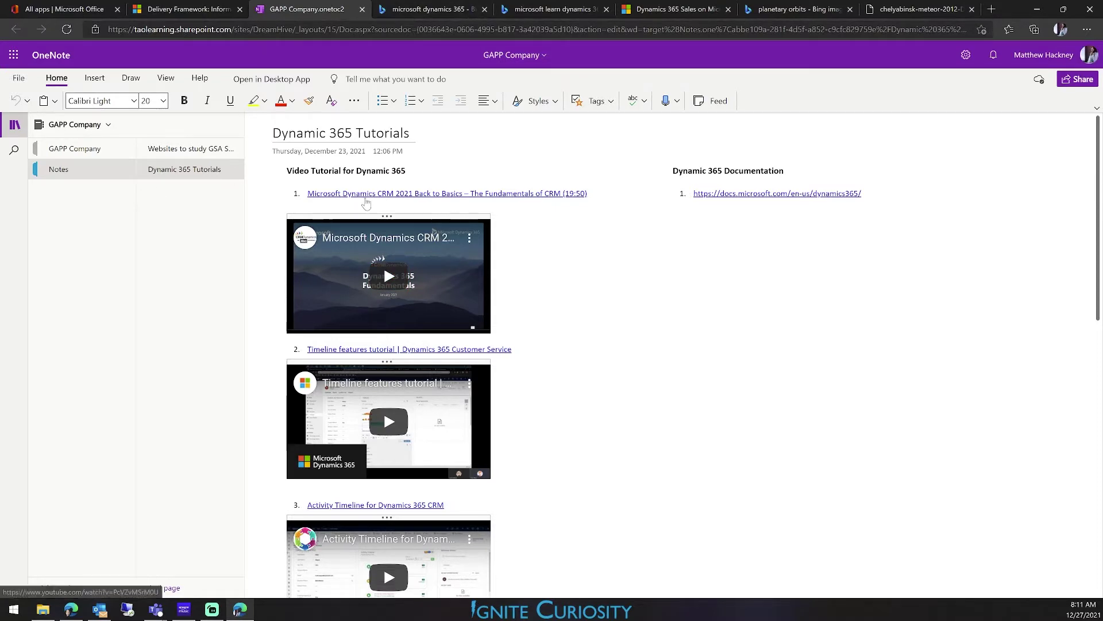
click(284, 86)
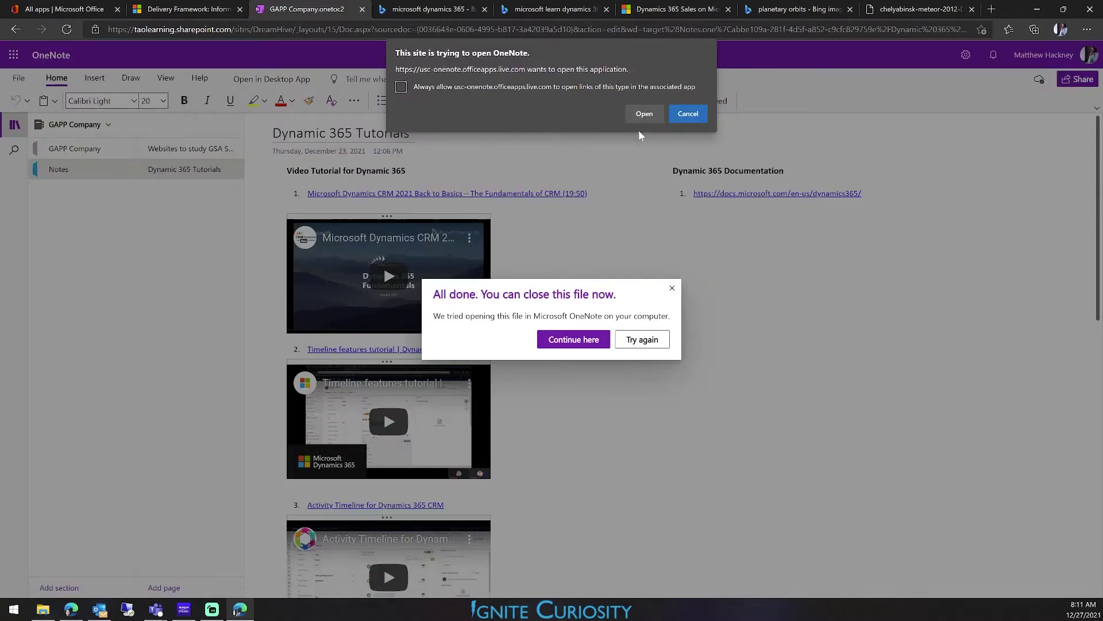
click(643, 114)
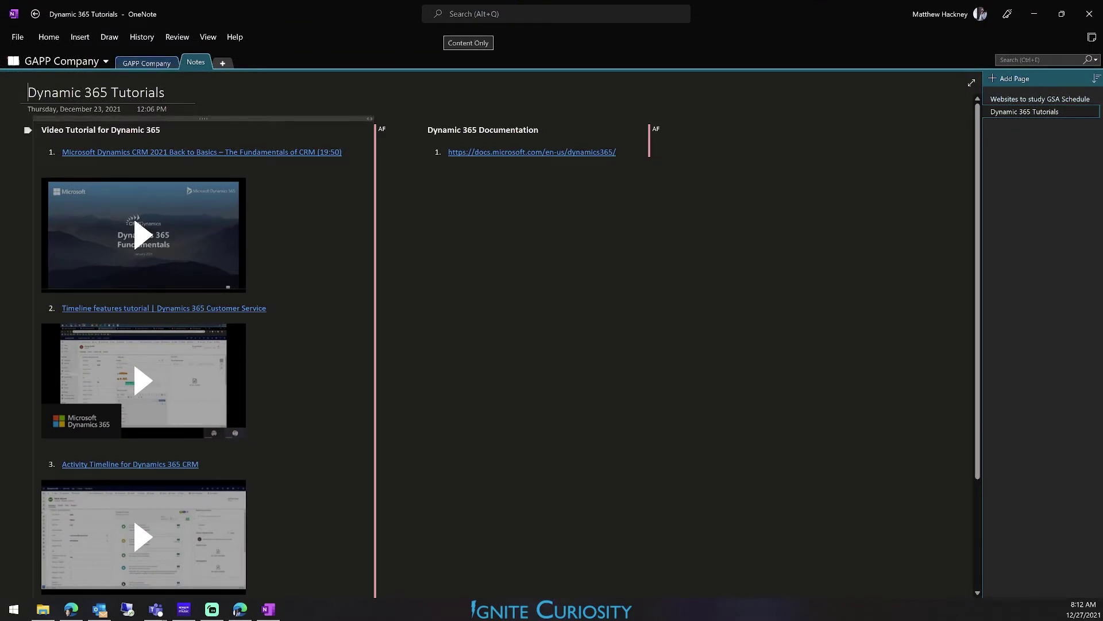
Look through the GAPP Company and Notes sections of the GAPP Company notebook, finishing on the GAPP Company section
click(142, 63)
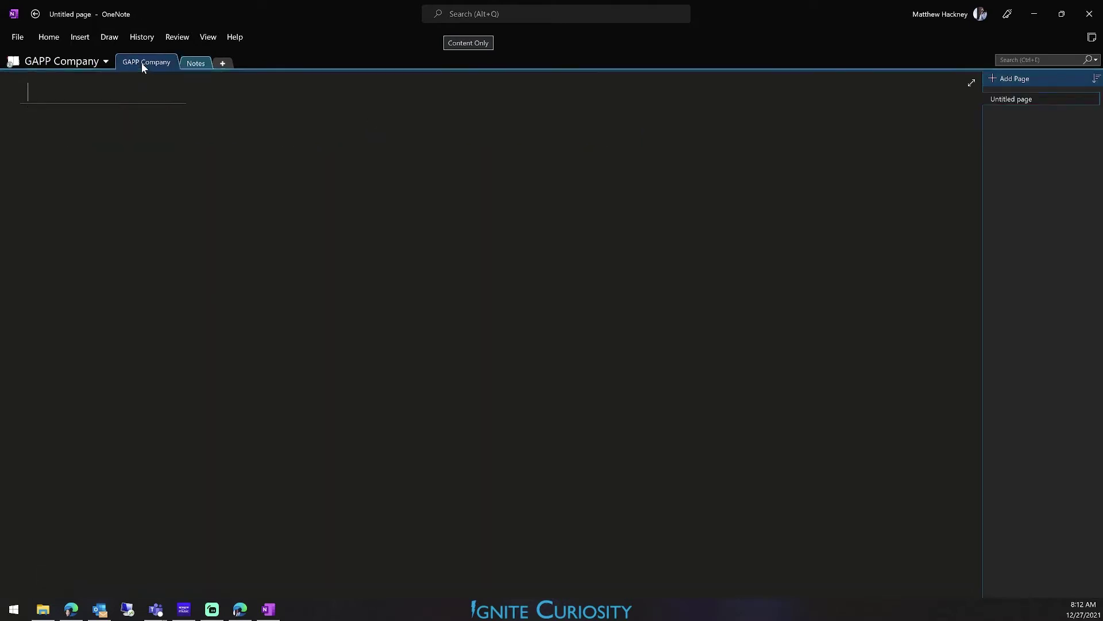
click(195, 64)
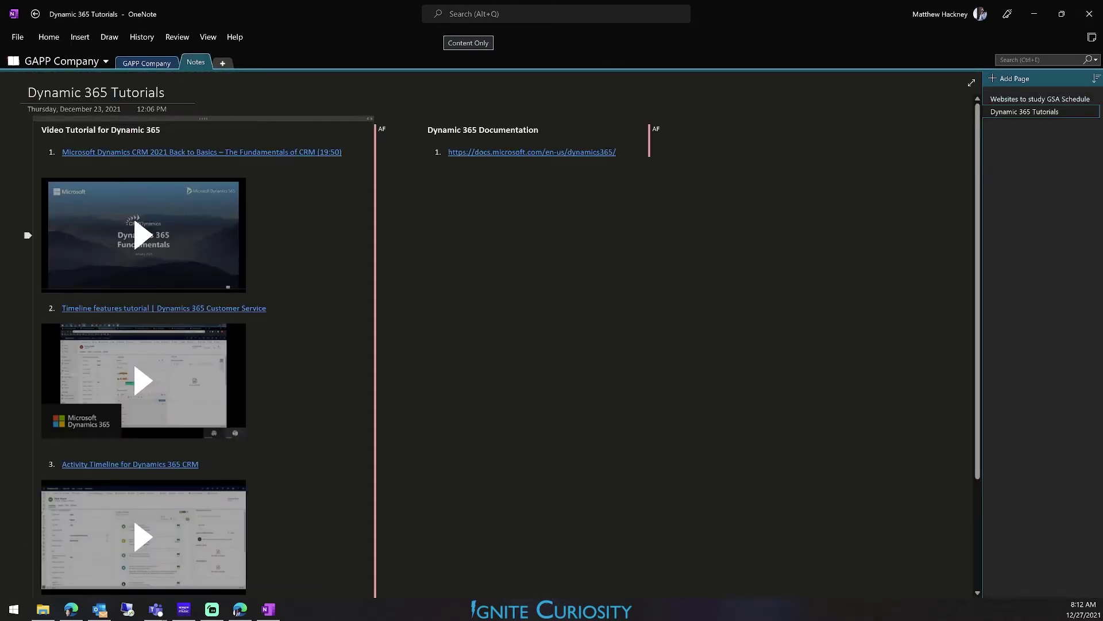
click(139, 67)
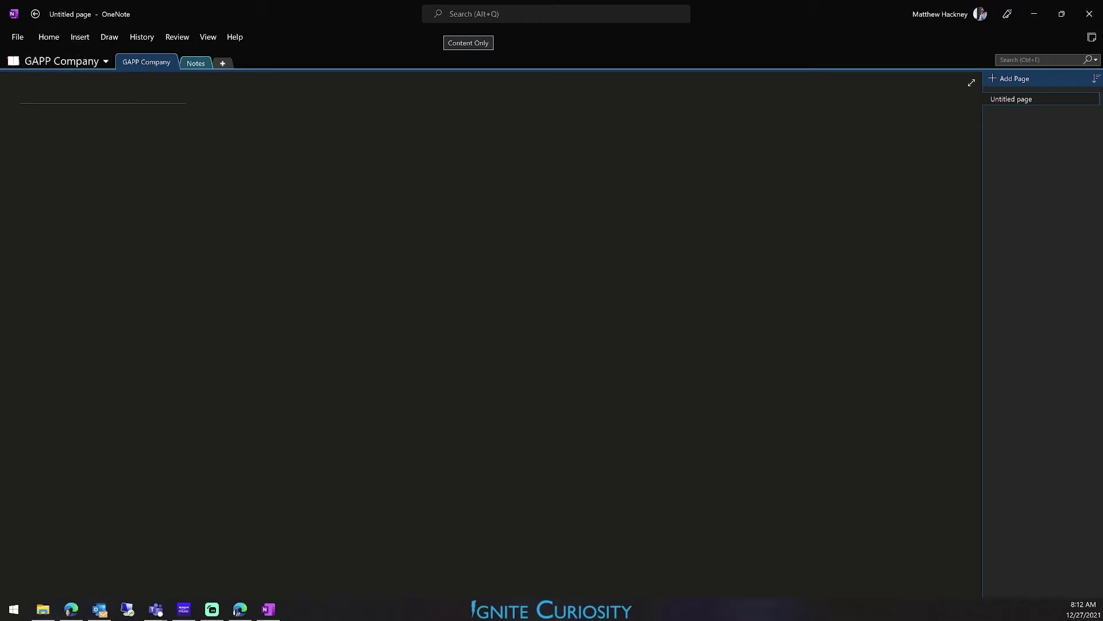
Return to the Edge browser and close the web version of the GAPP Company notebook
click(240, 609)
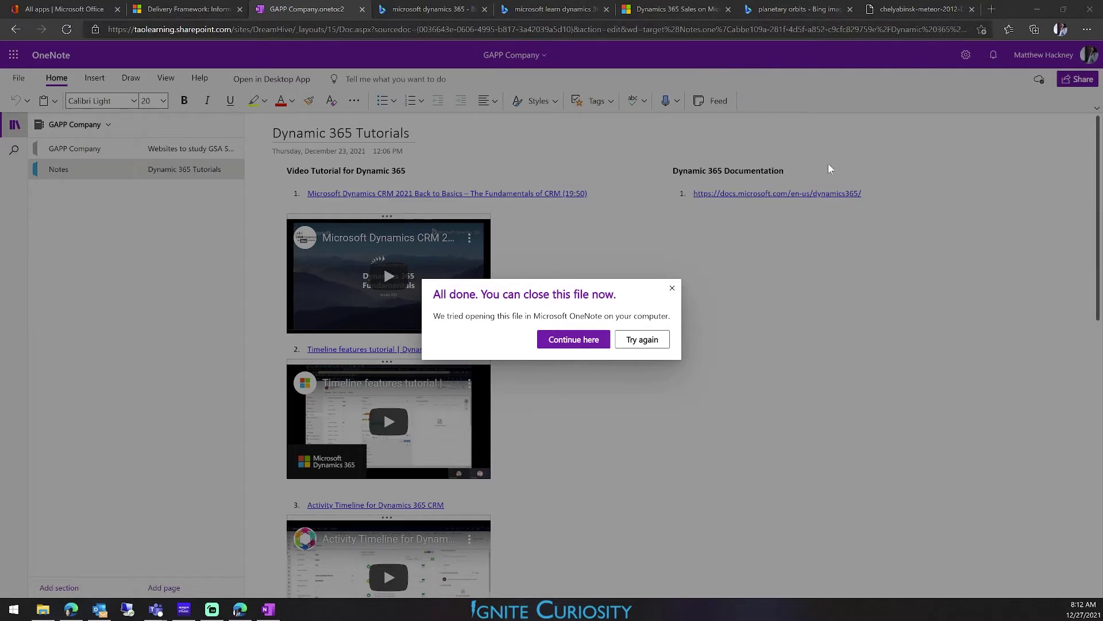
right_click(309, 9)
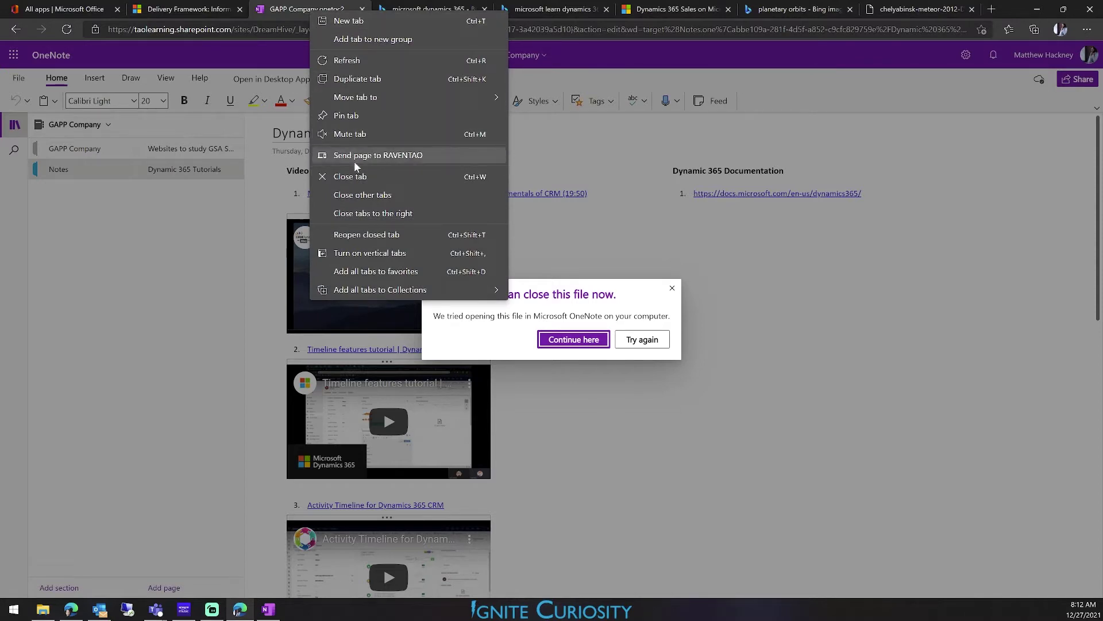
click(355, 177)
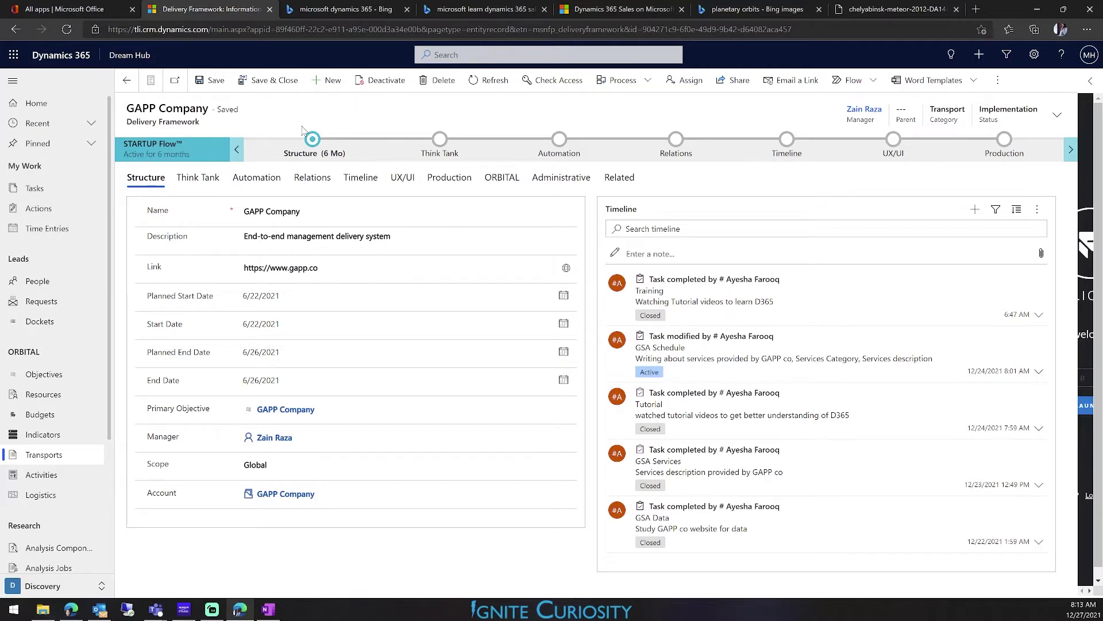
Search the web for "rocket launch" in a new browser tab and enlarge the NASA Artemis I rocket from the image results
click(976, 9)
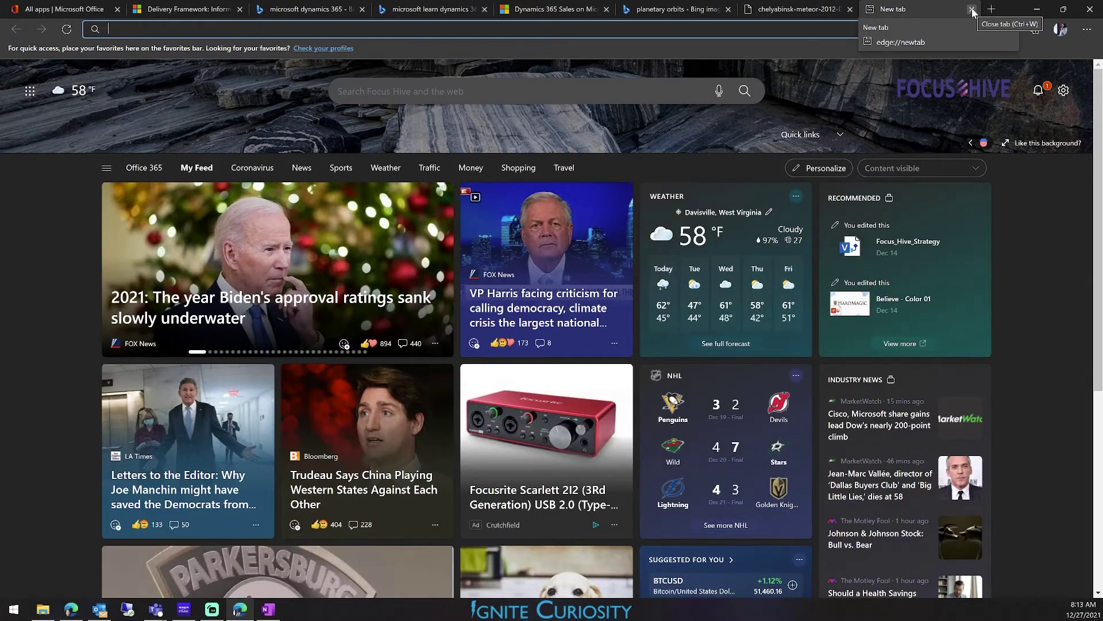
text(rocket launc)
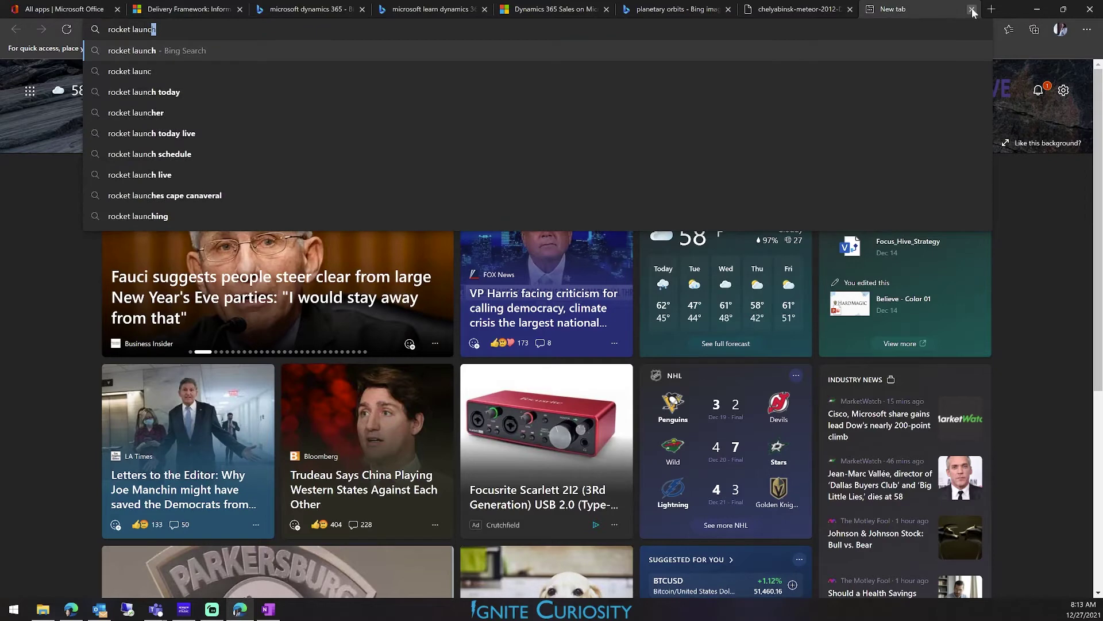
key(Return)
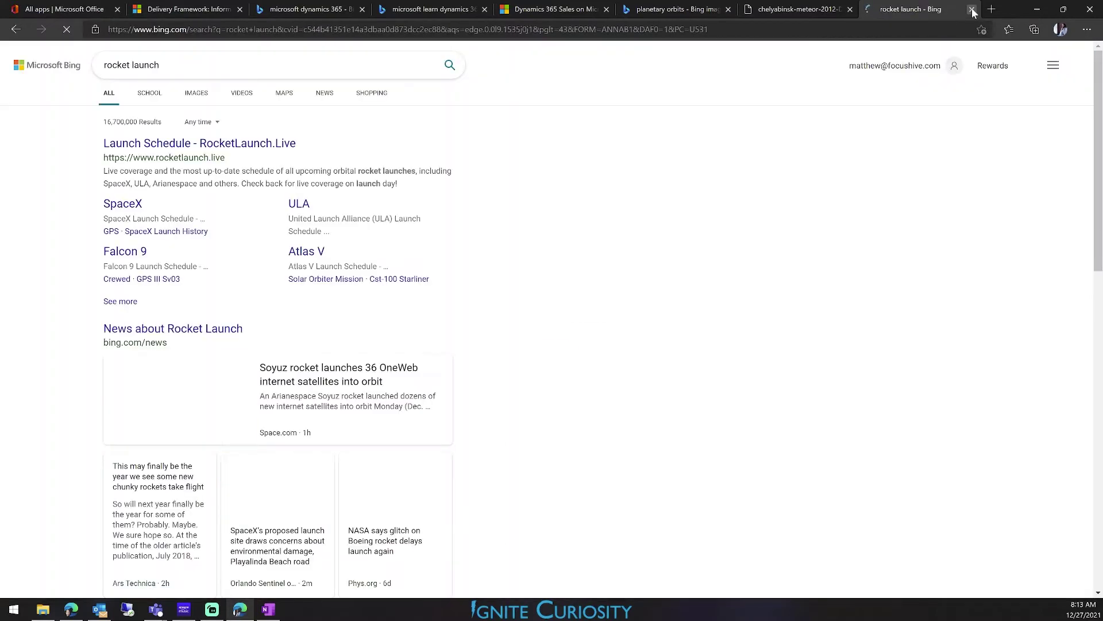
click(196, 93)
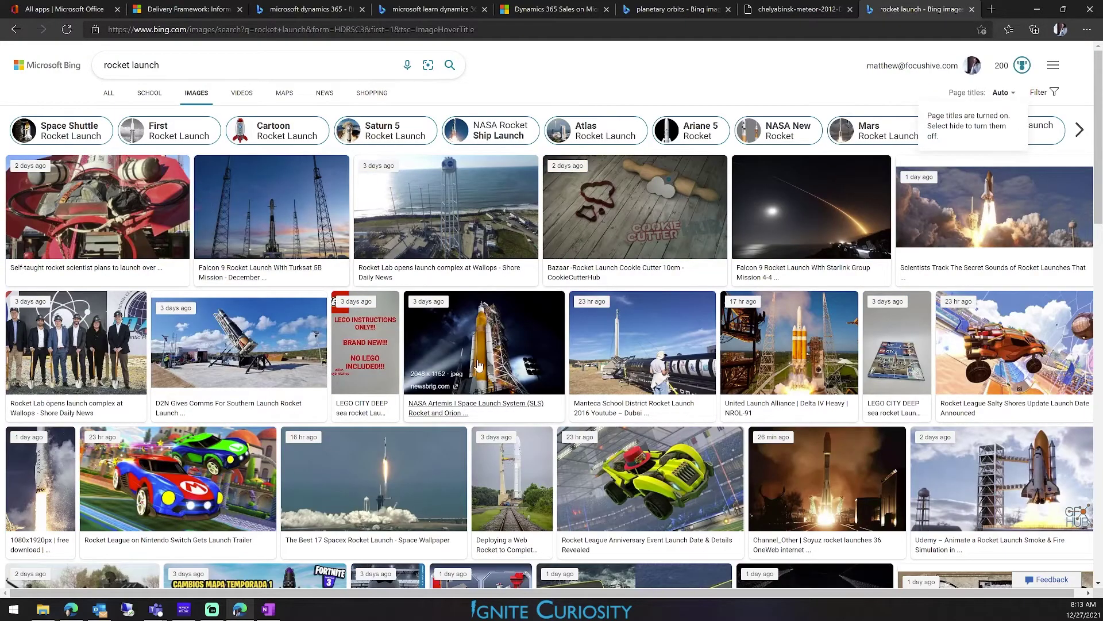
click(486, 359)
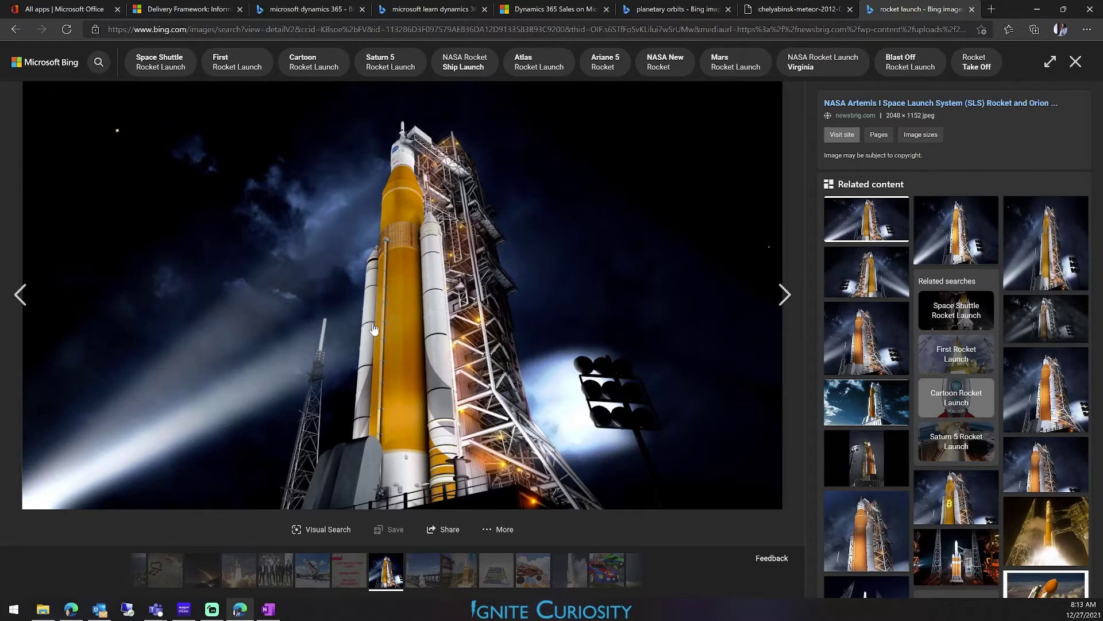
Show the Think Tank stage of the GAPP Company transport, then add a page titled "SWOT Analysis" to OneNote's GAPP Company section
click(169, 11)
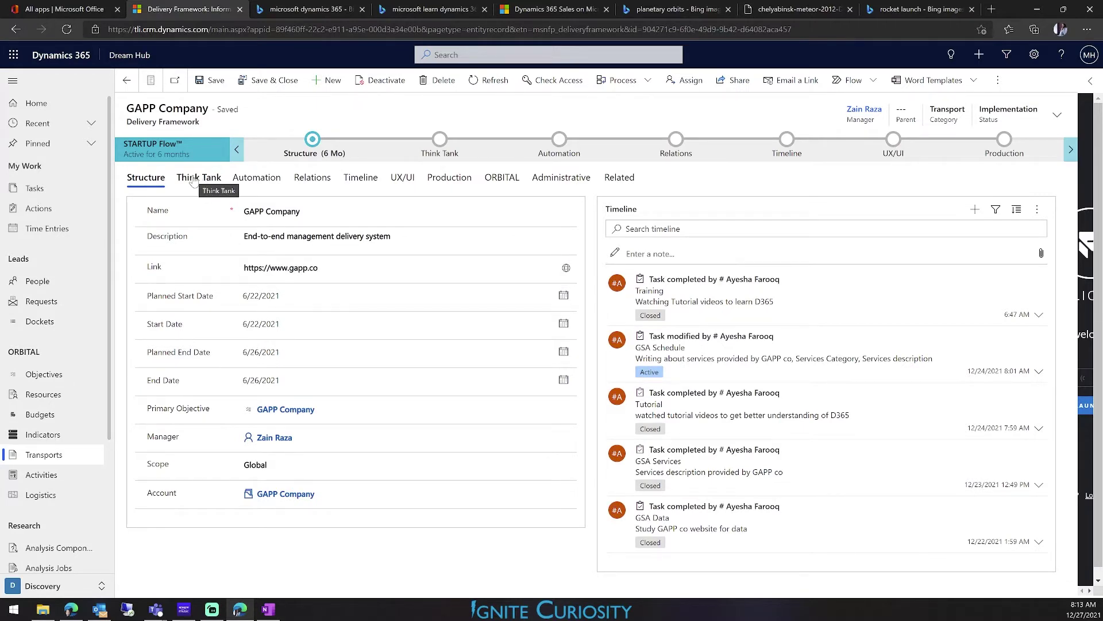
click(440, 141)
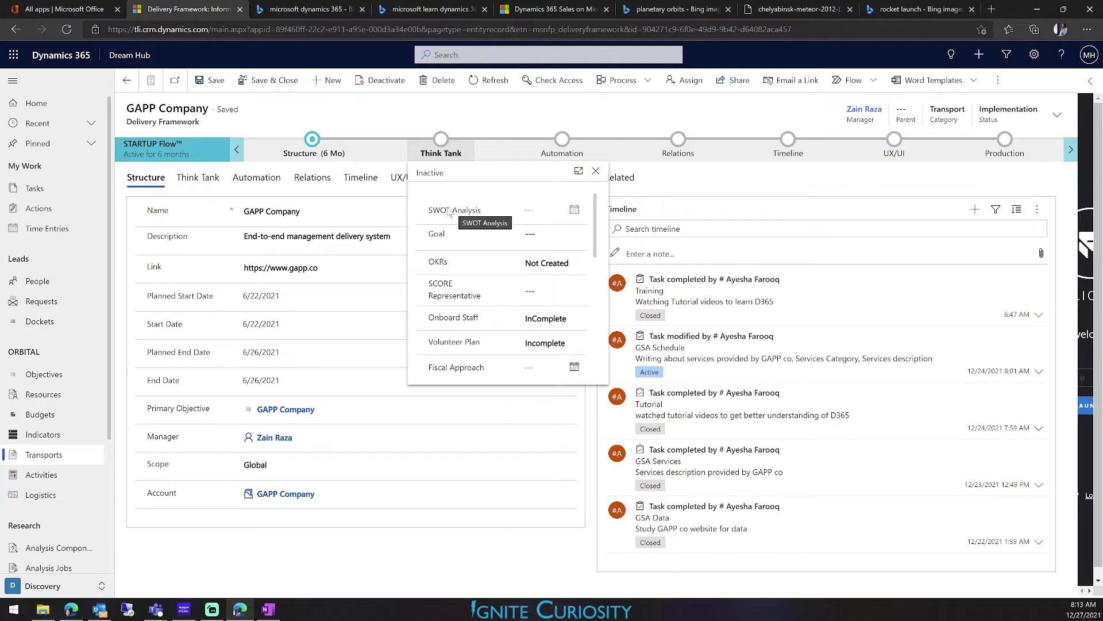
click(268, 609)
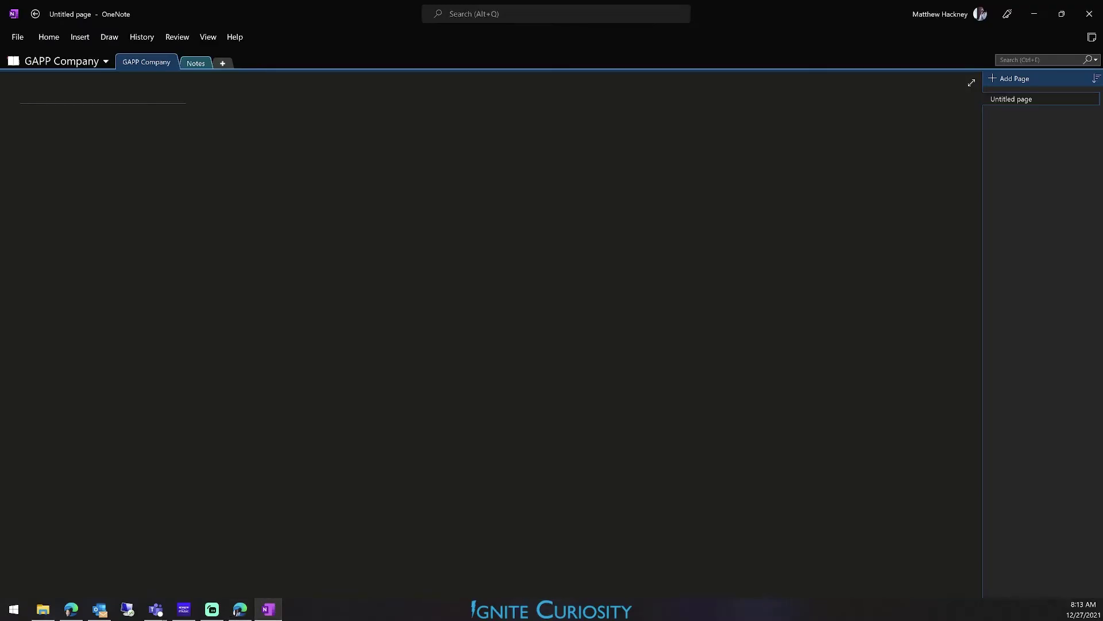
click(995, 78)
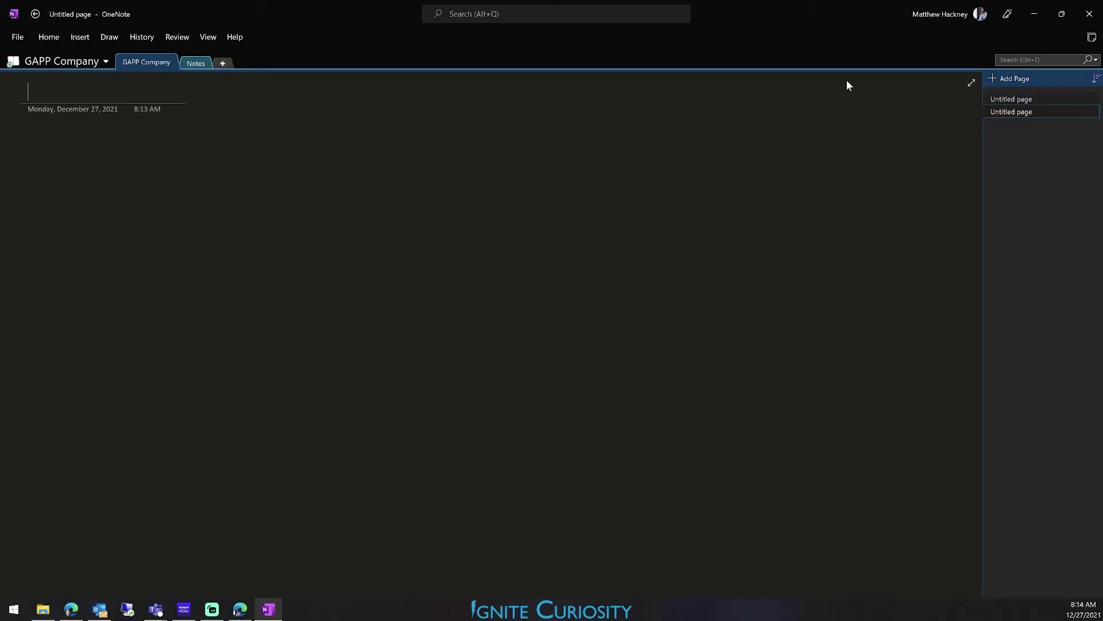
text(SW)
text(OT Analaysi)
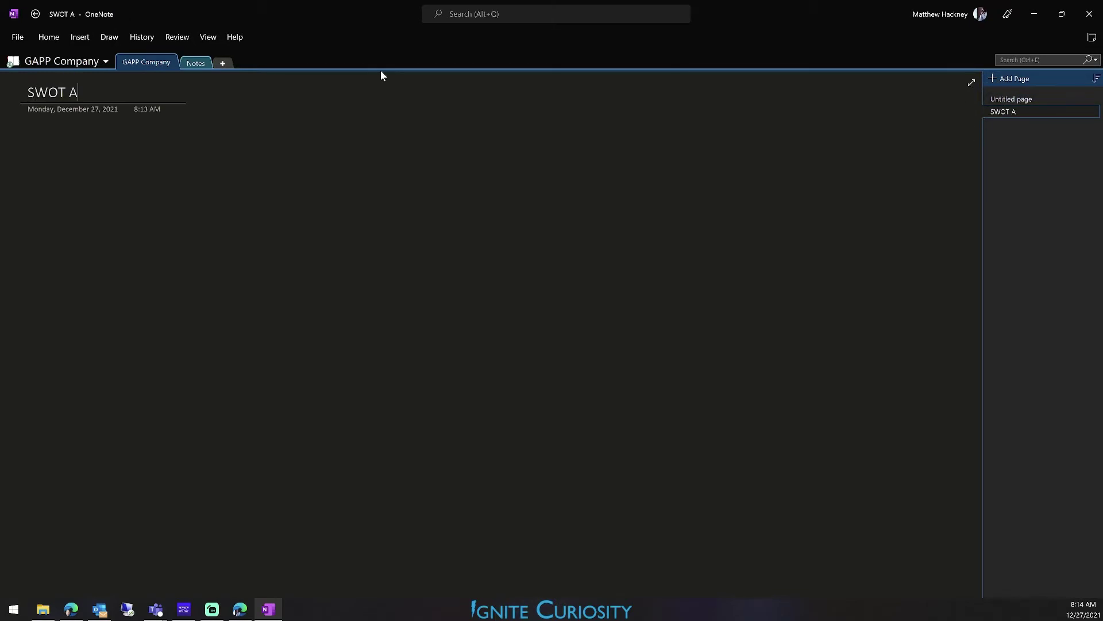
key(BackSpace)
key(BackSpace)
key(BackSpace)
key(BackSpace)
text(ysis)
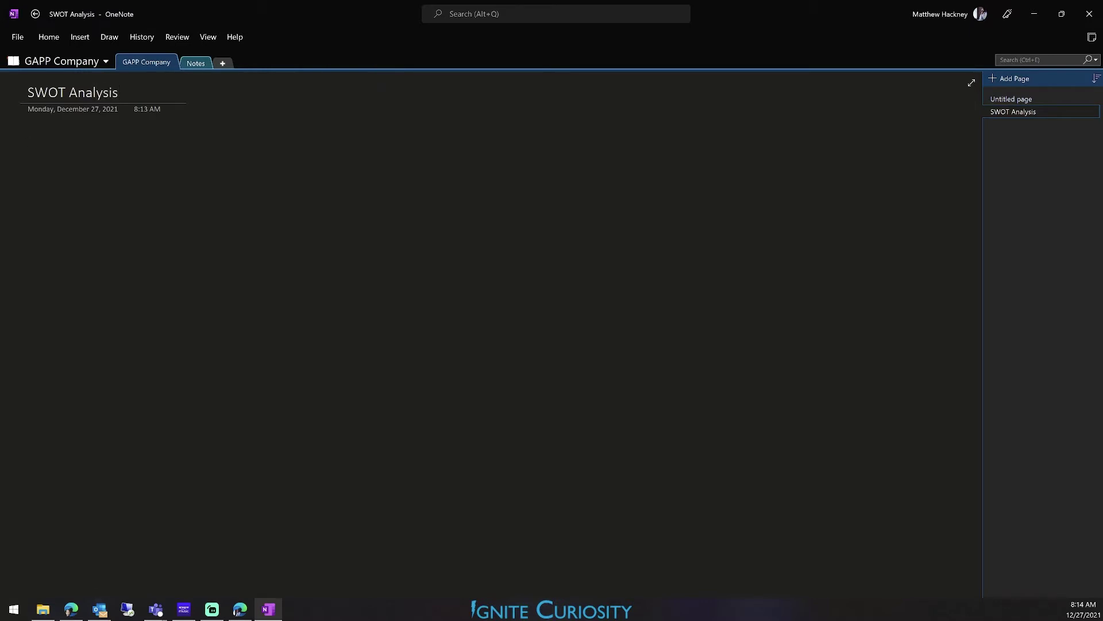
Return to Edge and search the web for "what is swot analysis" in the tab holding the Microsoft Dynamics 365 search
click(71, 609)
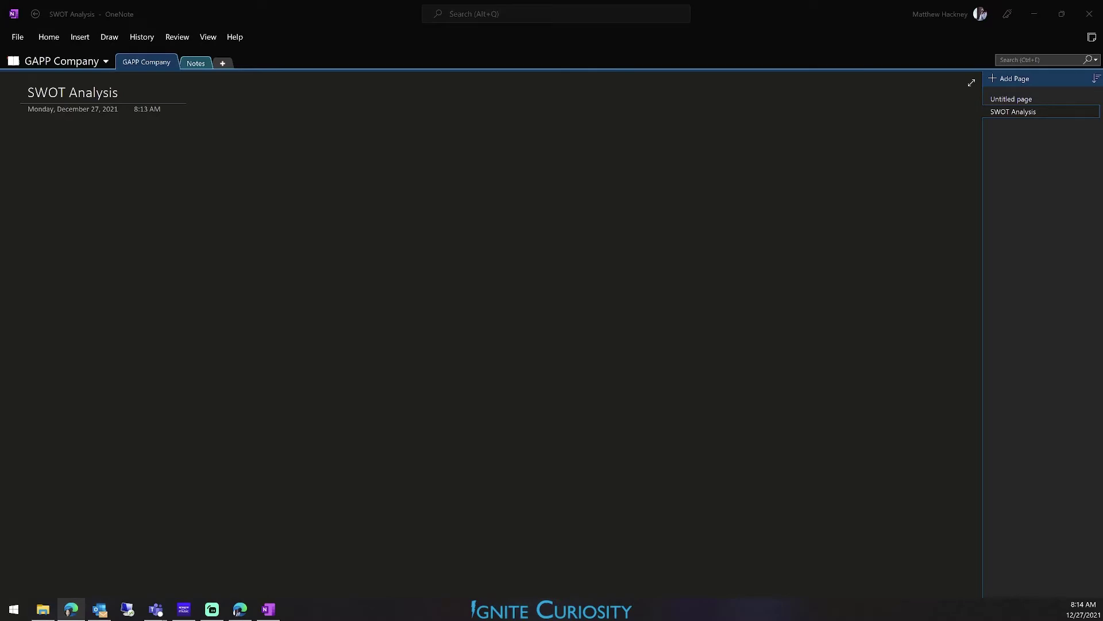
click(241, 609)
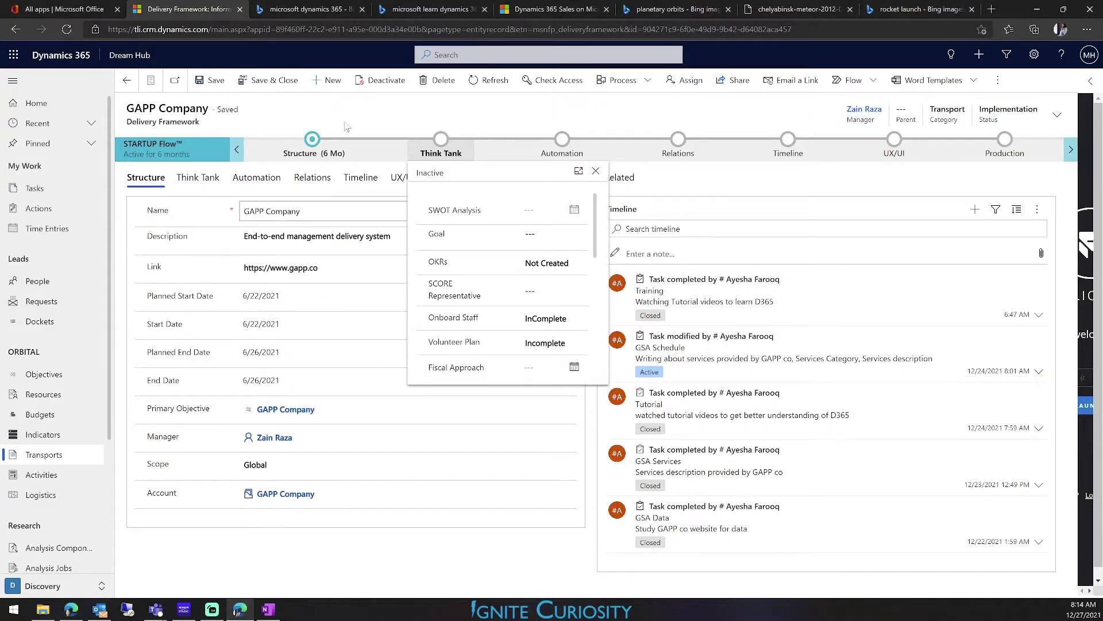
click(308, 10)
click(308, 26)
text(s)
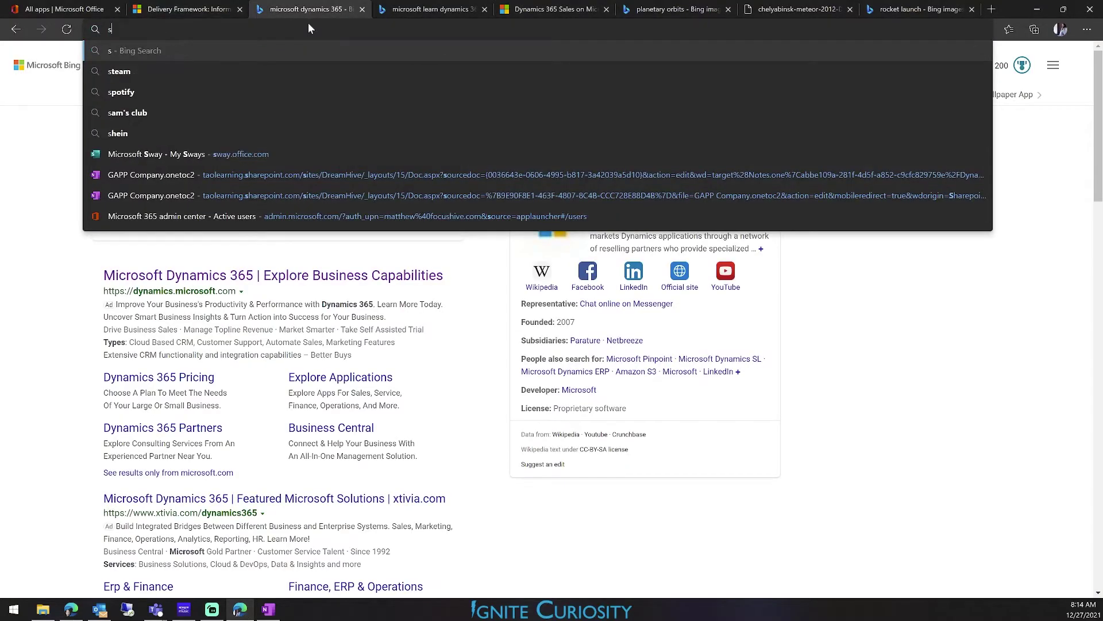
key(BackSpace)
text(what is swo)
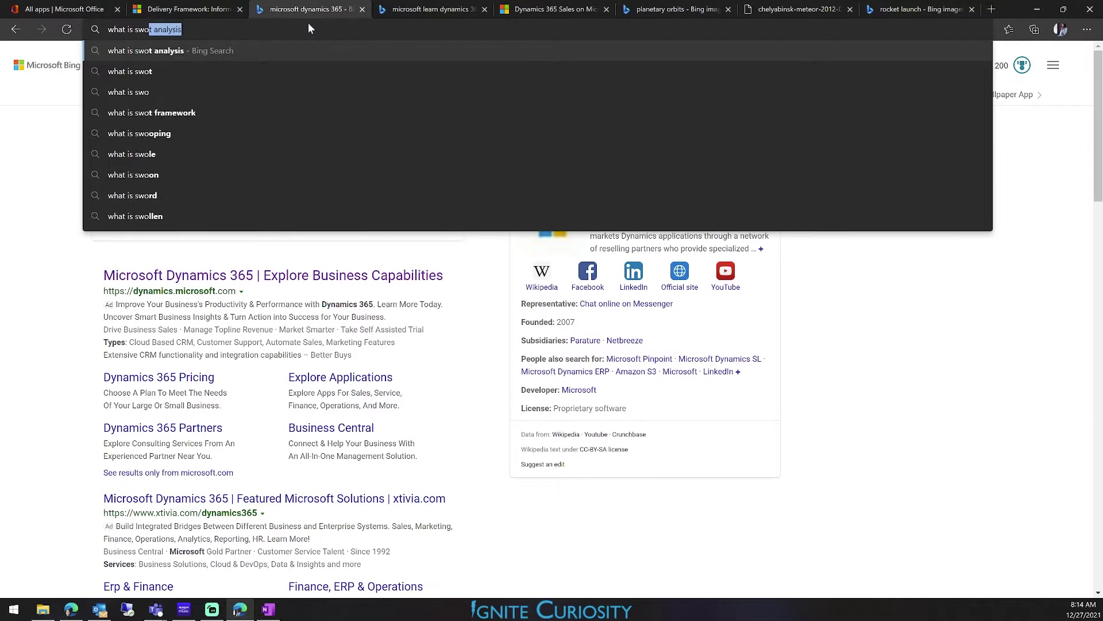
text(t analysis)
key(Return)
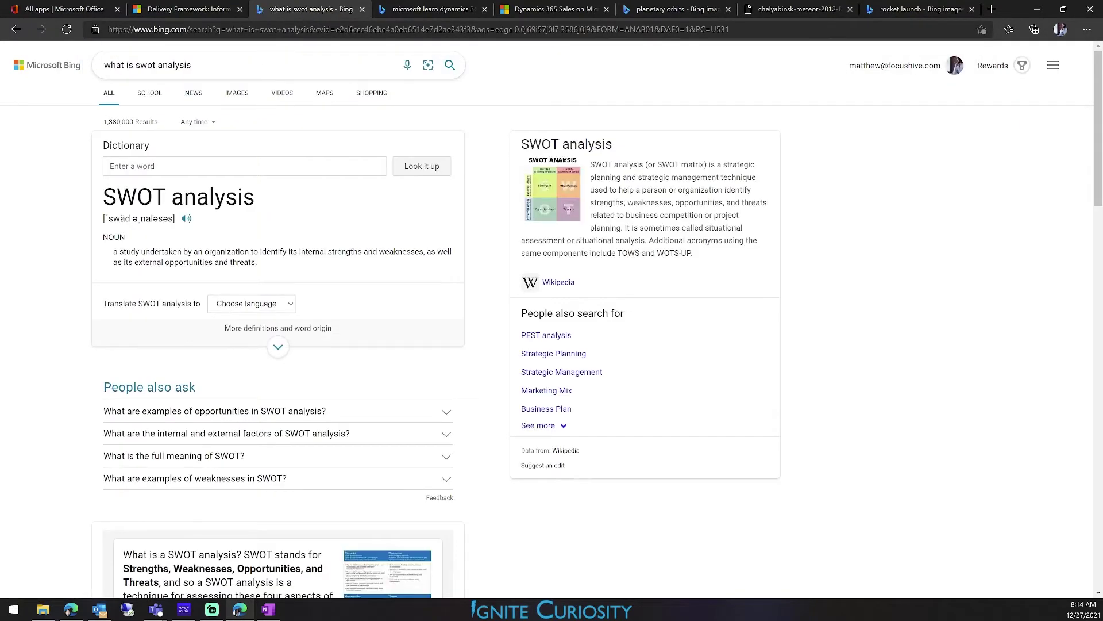
Copy the dictionary definition of SWOT analysis from the search results into the SWOT Analysis page in OneNote
drag(258, 264, 114, 251)
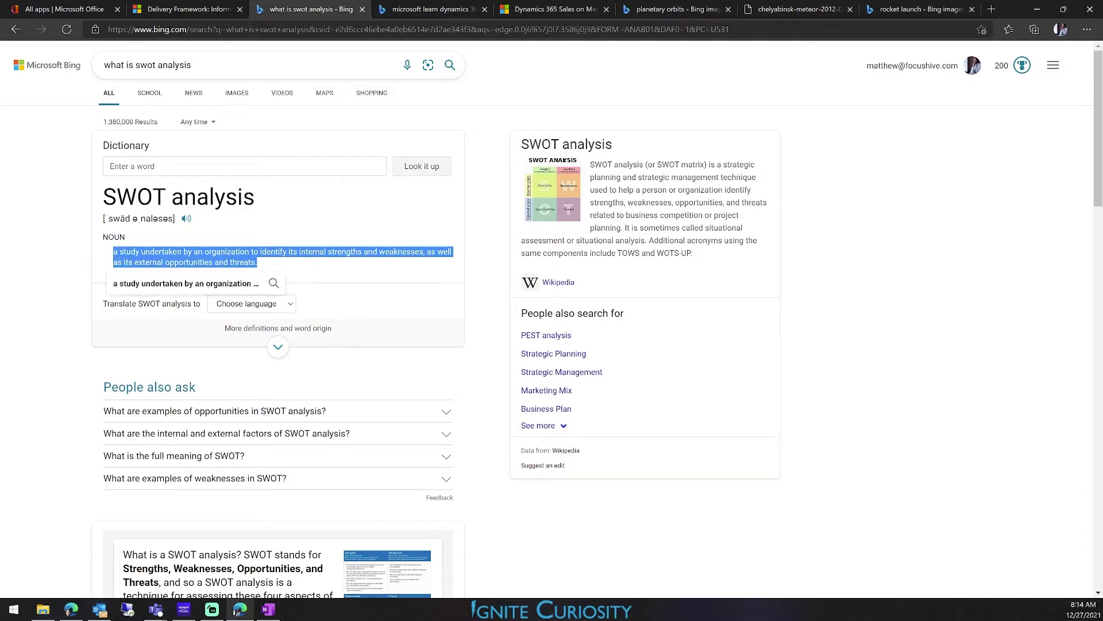
click(268, 609)
key(ctrl+v)
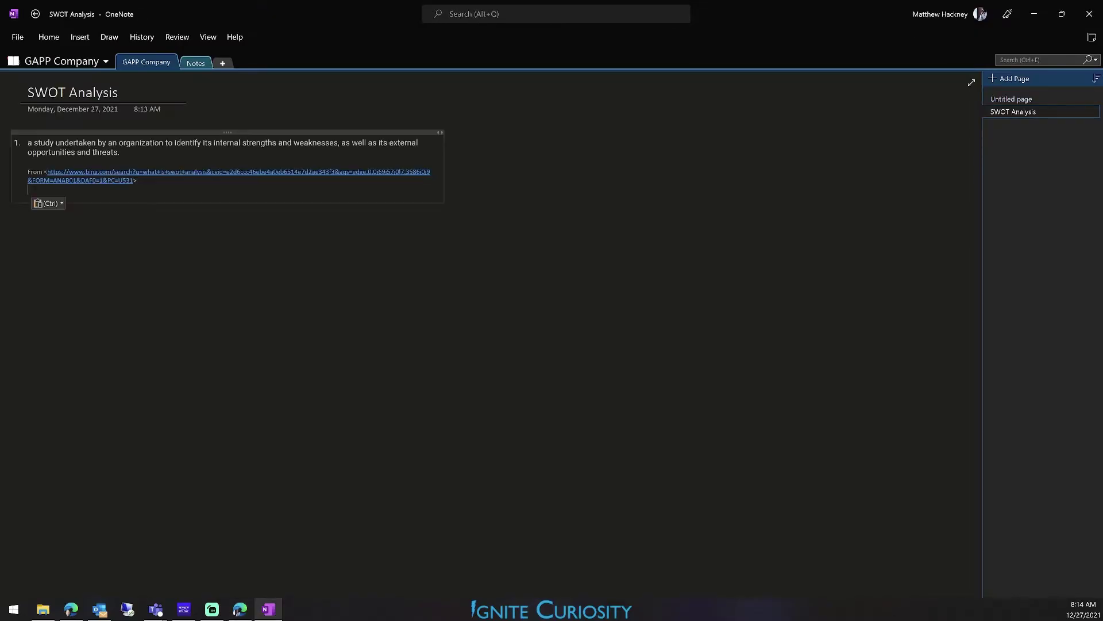
Return to the SWOT search results in Edge, open Visual Paradigm's "What is SWOT Analysis?" article and examine its introduction and four-quadrant diagram
key(alt+Tab)
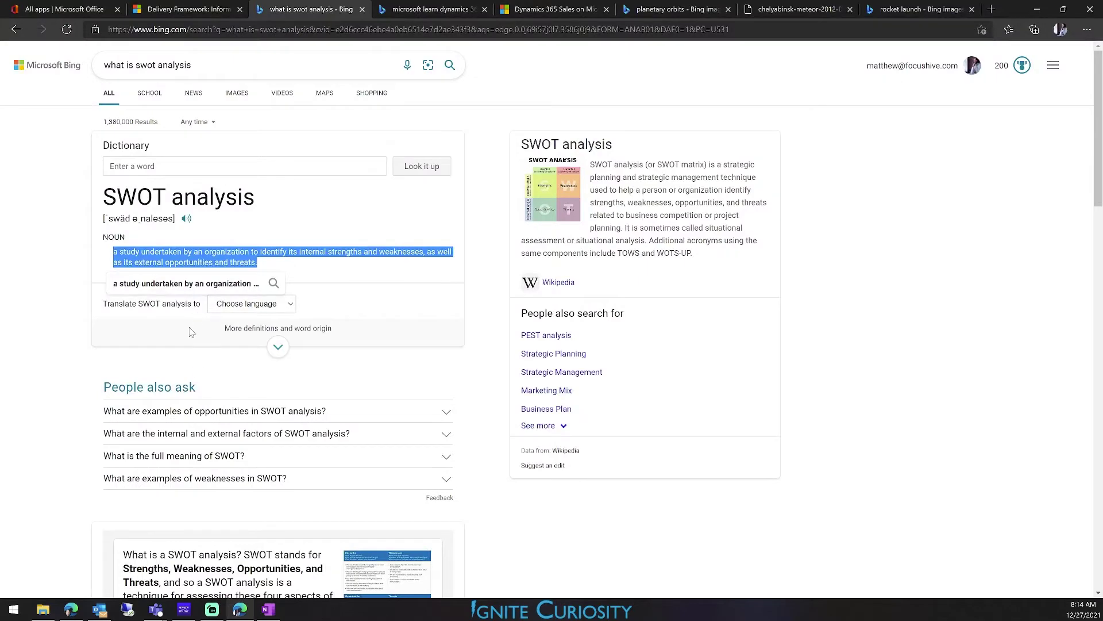
scroll(89, 356, down, 7)
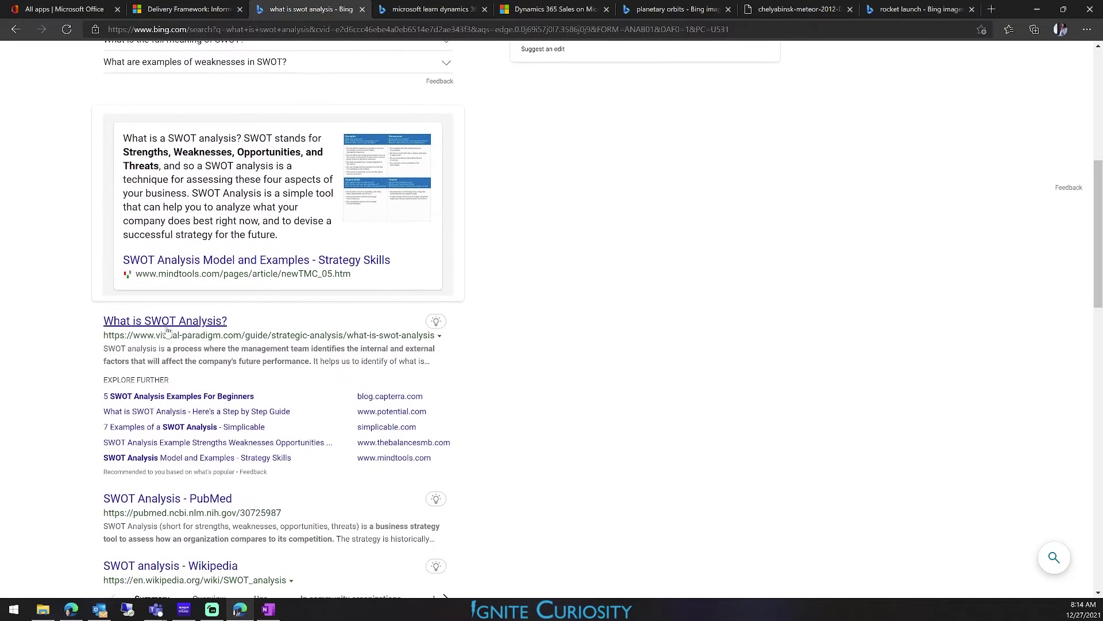
click(165, 327)
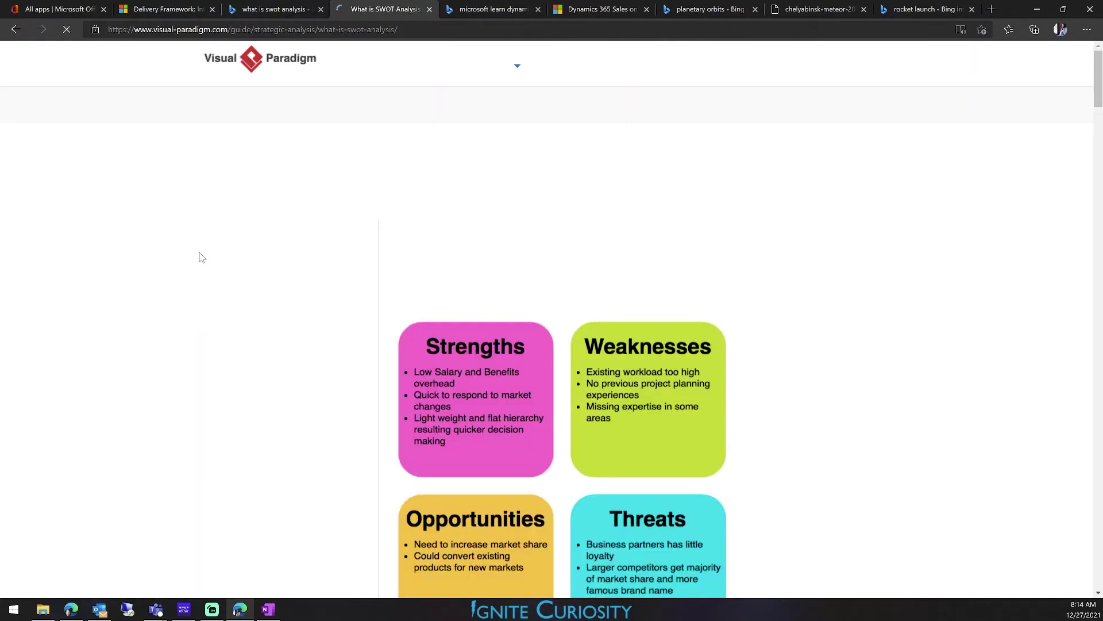
scroll(499, 378, down, 3)
scroll(498, 276, down, 1)
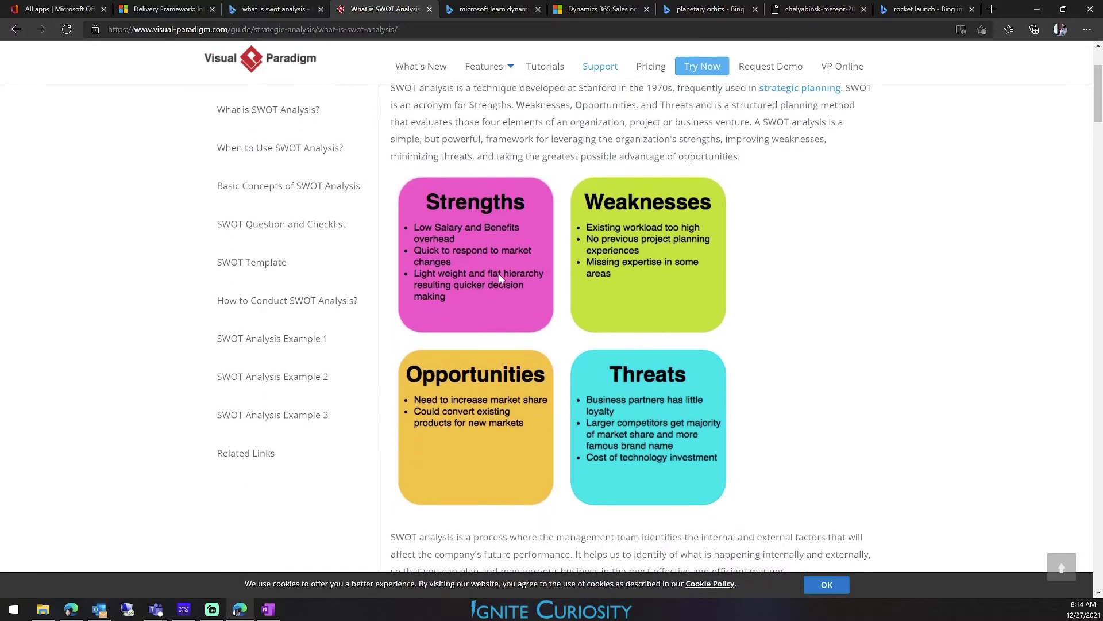
scroll(491, 236, up, 1)
scroll(491, 236, up, 3)
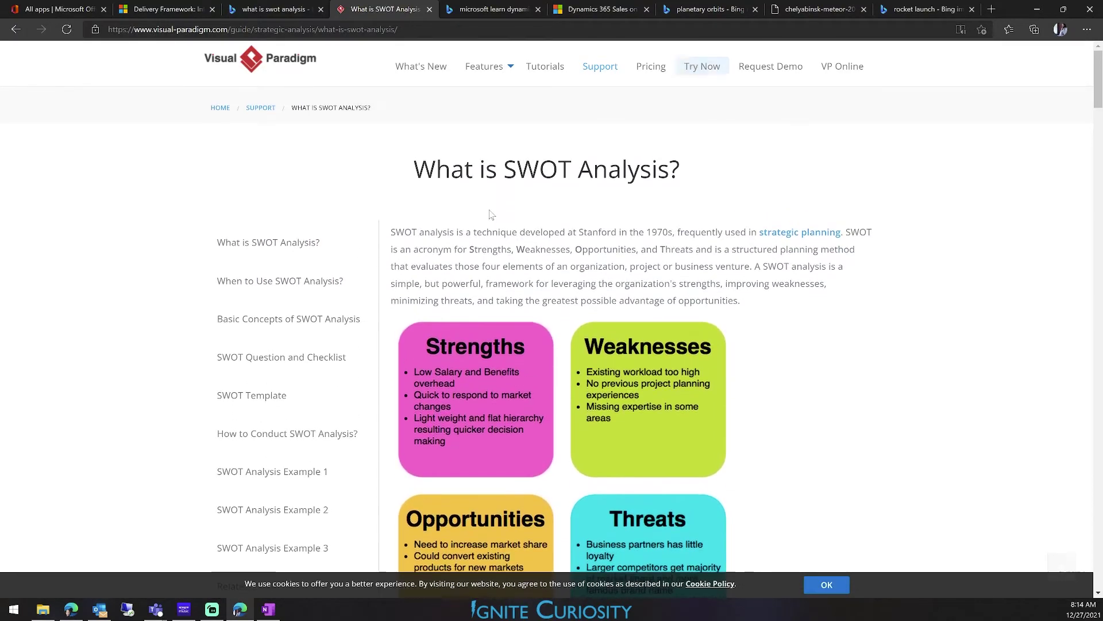
Copy the introductory paragraph of Visual Paradigm's SWOT article into OneNote's SWOT Analysis page below the dictionary definition
drag(391, 232, 787, 314)
key(ctrl+c)
key(ctrl+shift+Tab)
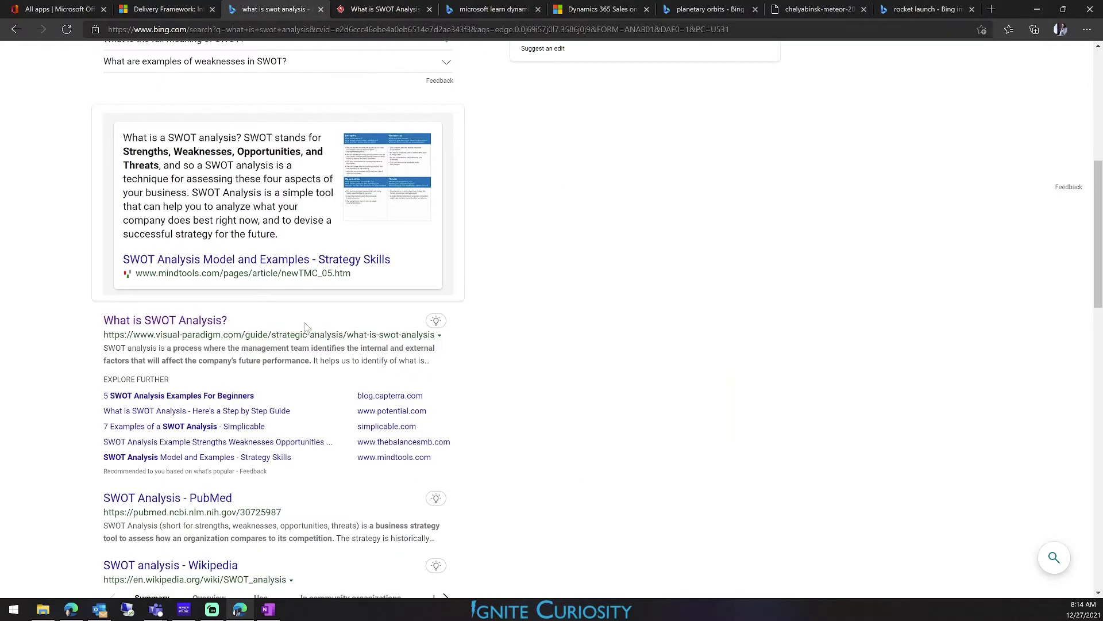
key(alt+Tab)
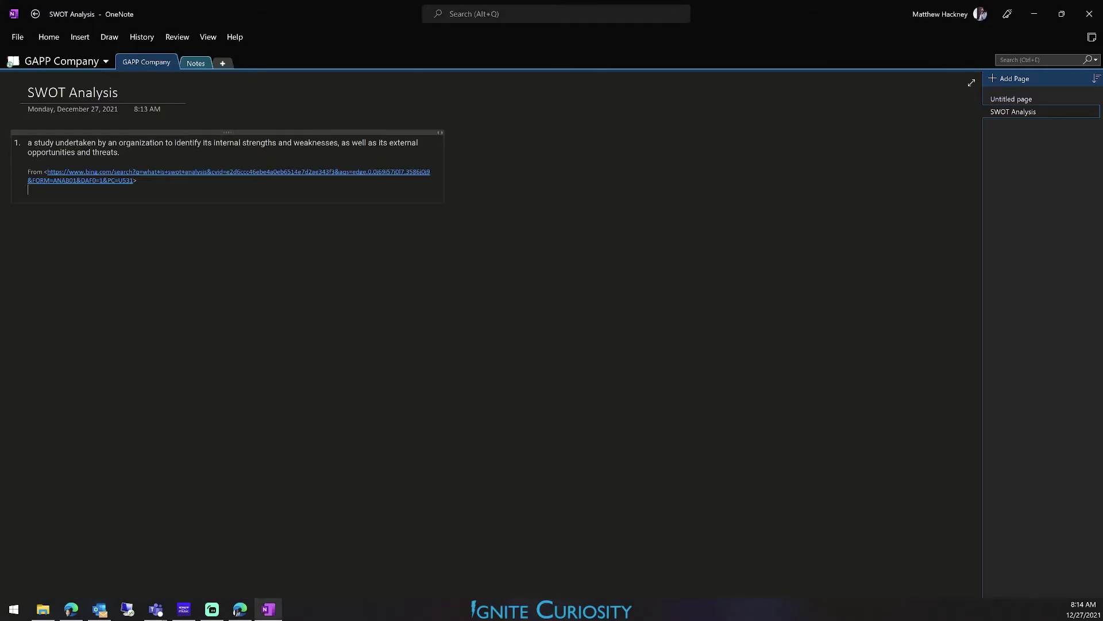
key(ctrl+v)
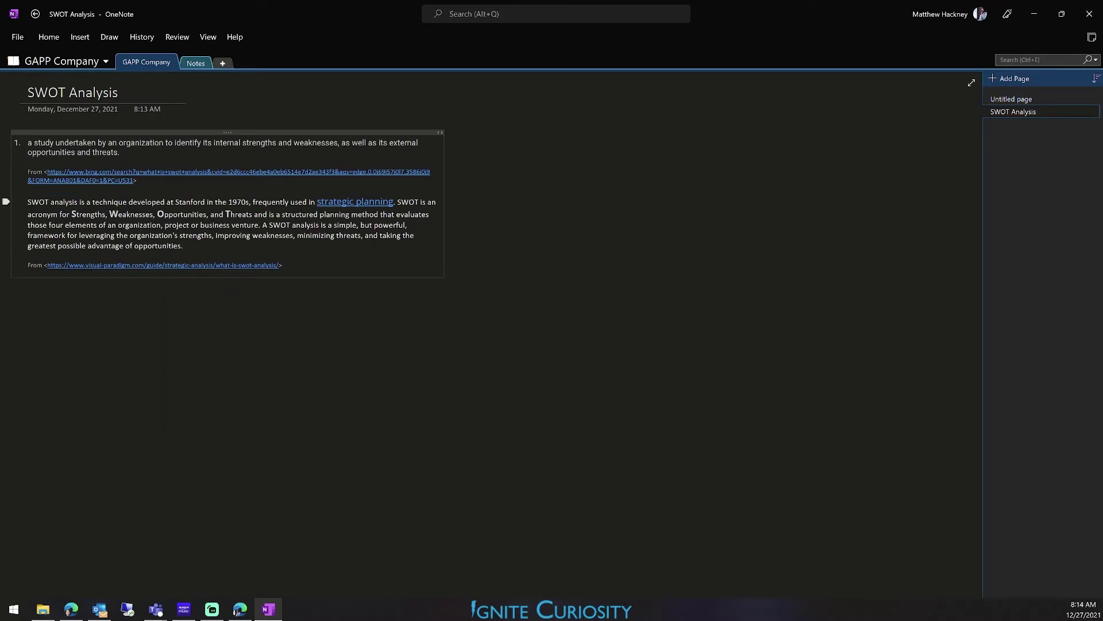
Point out the words Strengths, Weaknesses, Opportunities and Threats one by one in the pasted paragraph
double_click(89, 214)
double_click(131, 215)
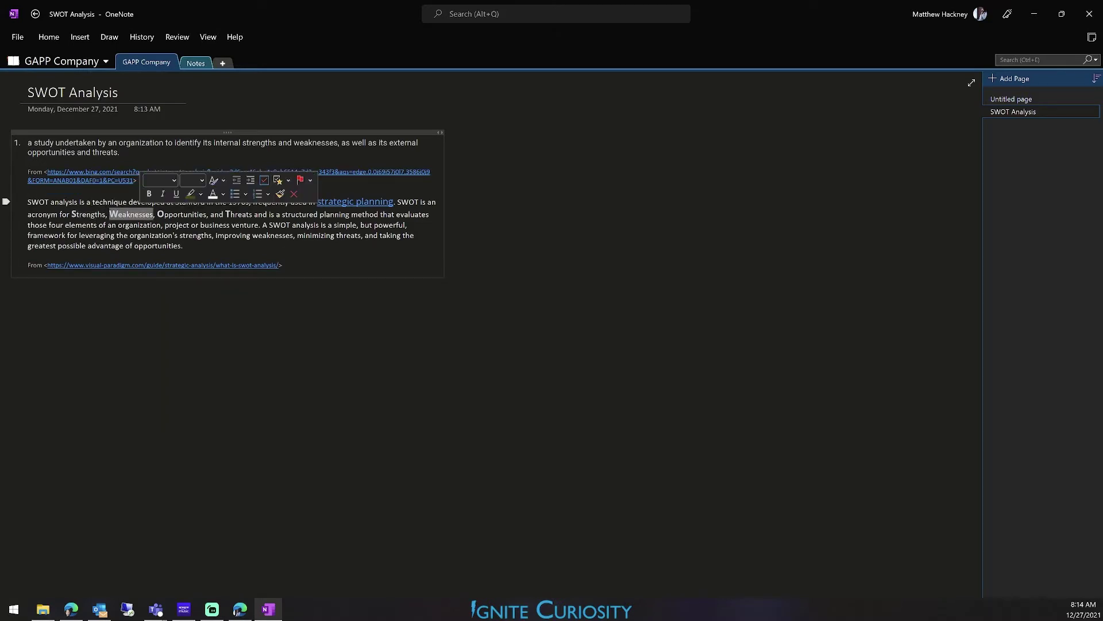
click(179, 217)
double_click(179, 216)
double_click(239, 215)
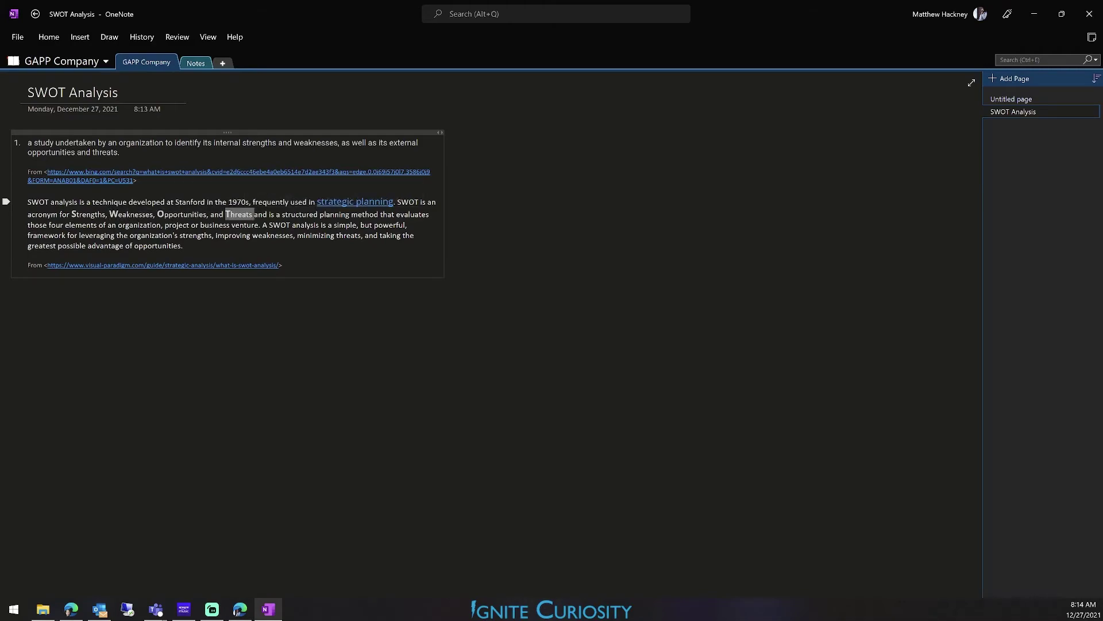
Copy the four-quadrant SWOT image from the Visual Paradigm article in Edge and paste it below the source link in OneNote
key(alt+Tab)
key(ctrl+Tab)
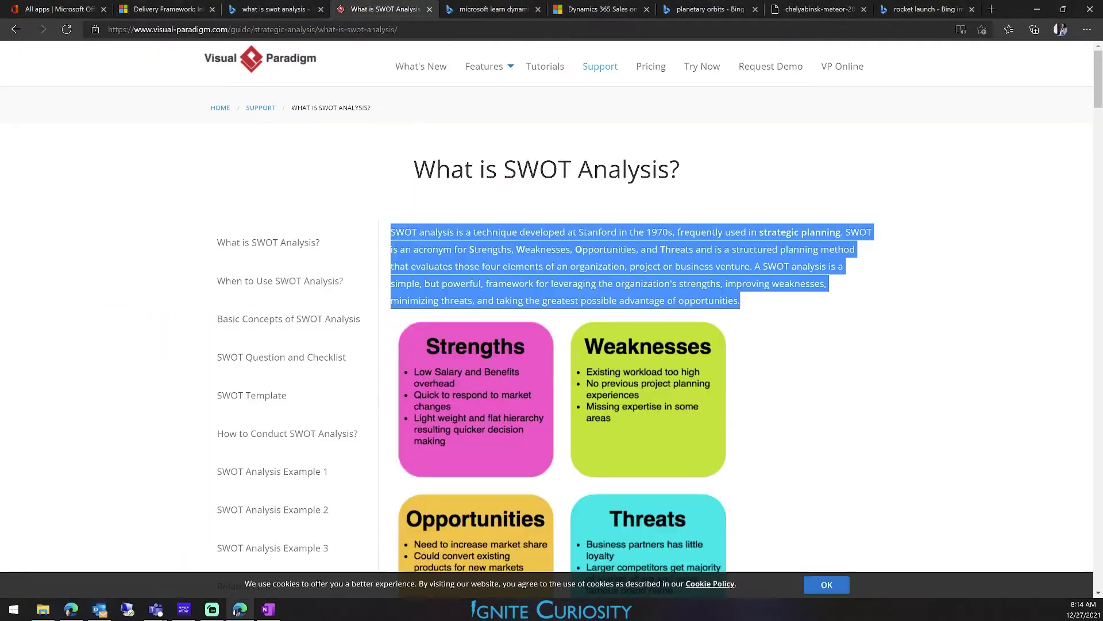
right_click(493, 402)
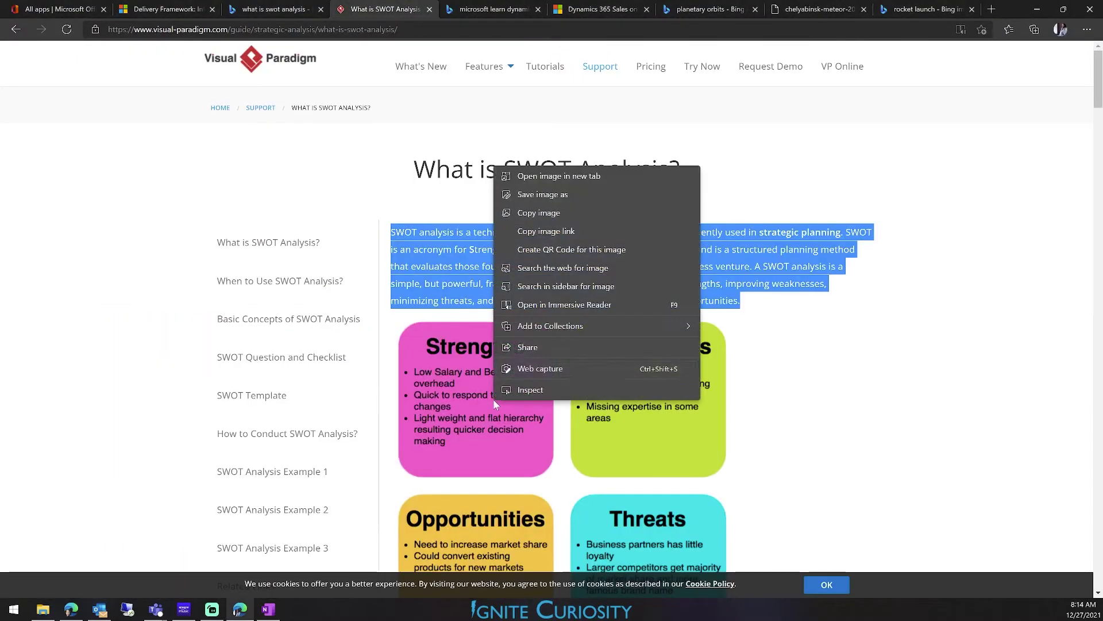
click(543, 214)
key(alt+Tab)
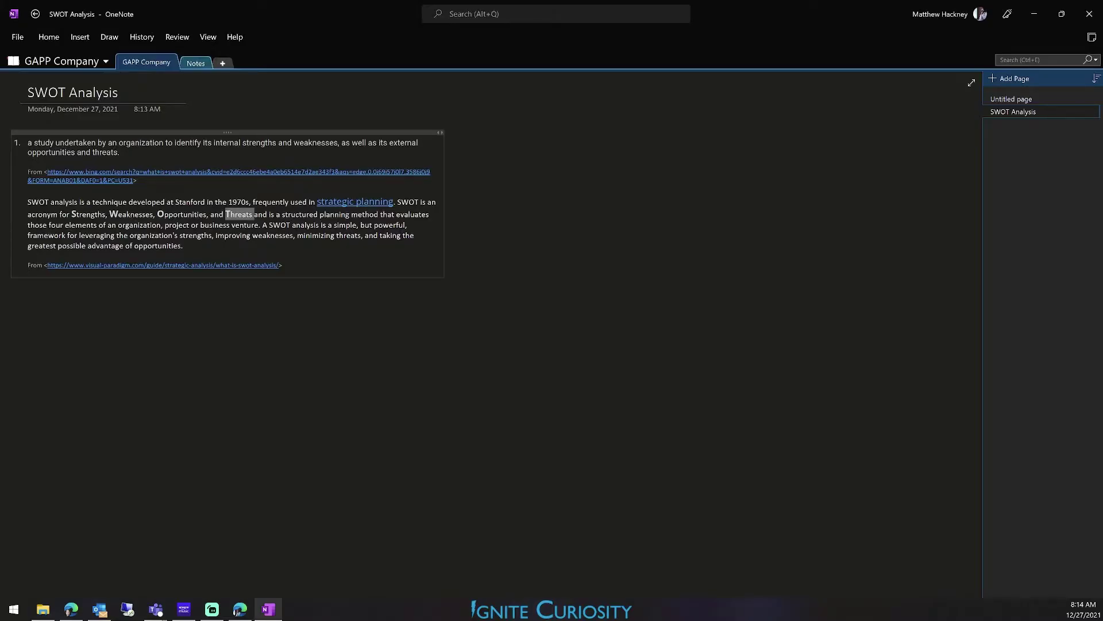
click(5, 265)
key(Return)
key(ctrl+v)
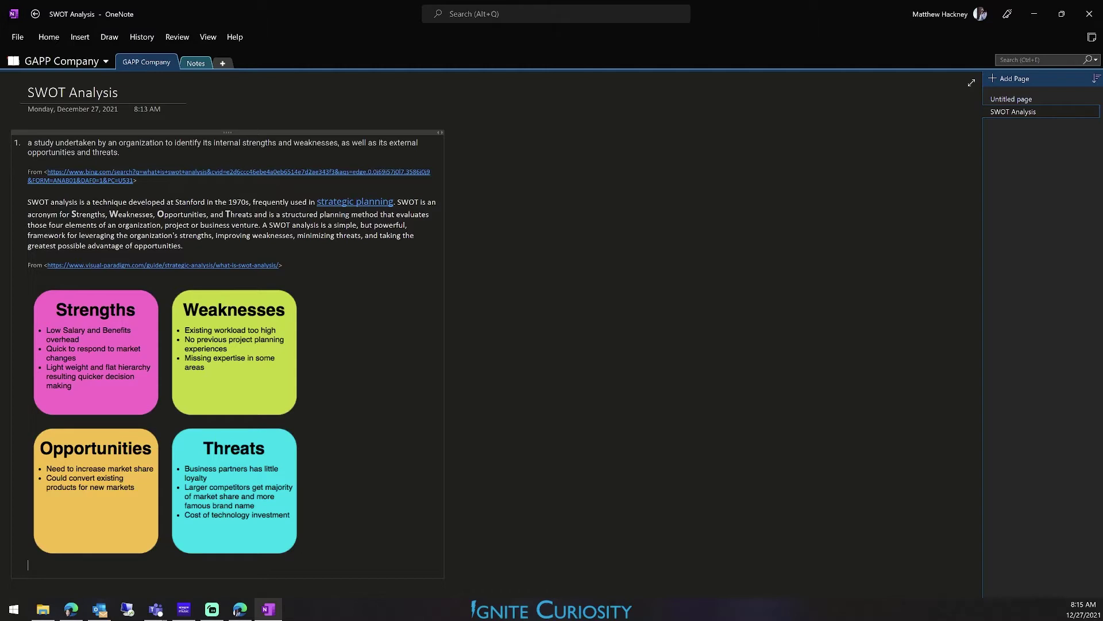
Rename the SWOT Analysis page to "SWOT Analysis Definition"
key(Escape)
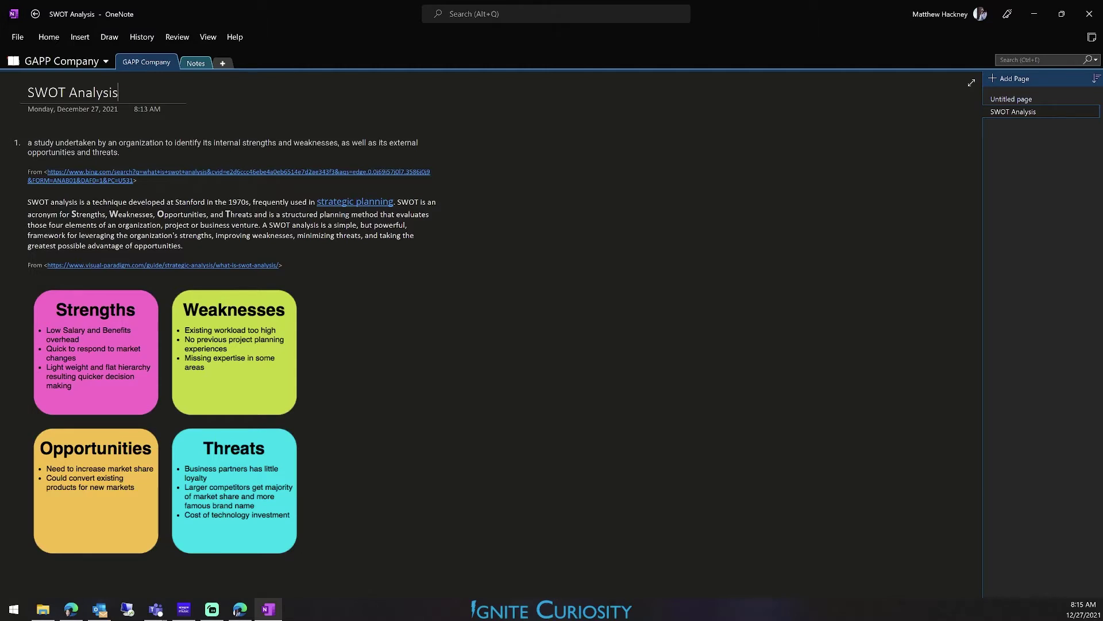
text(Definition)
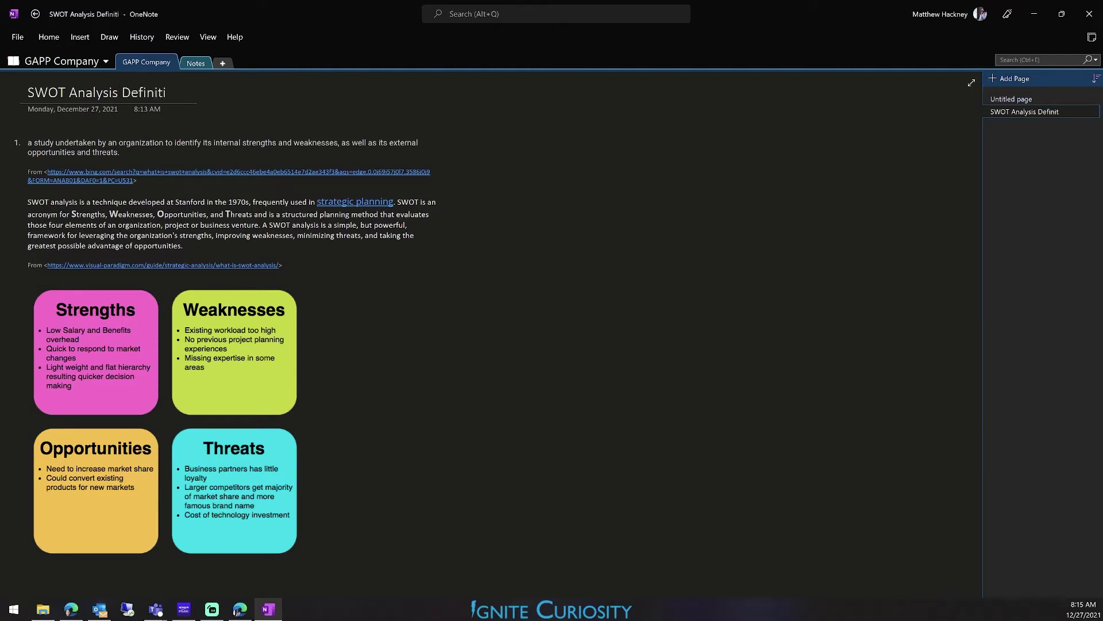
key(Return)
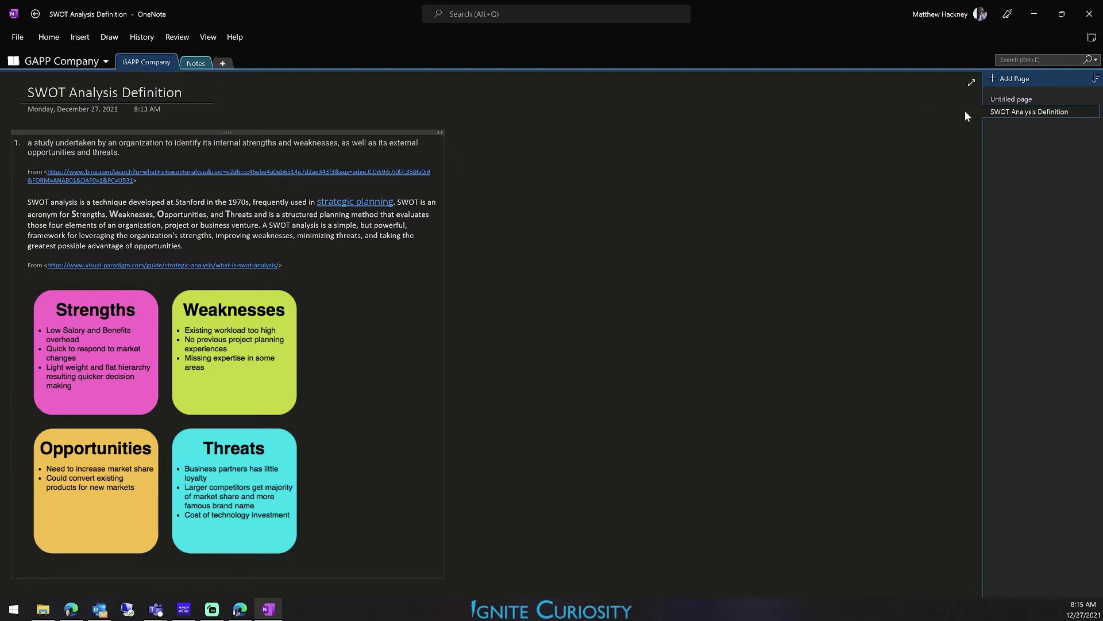
Add a page titled "GAPP SWOT Analysis" and make it a subpage of SWOT Analysis Definition
click(1003, 80)
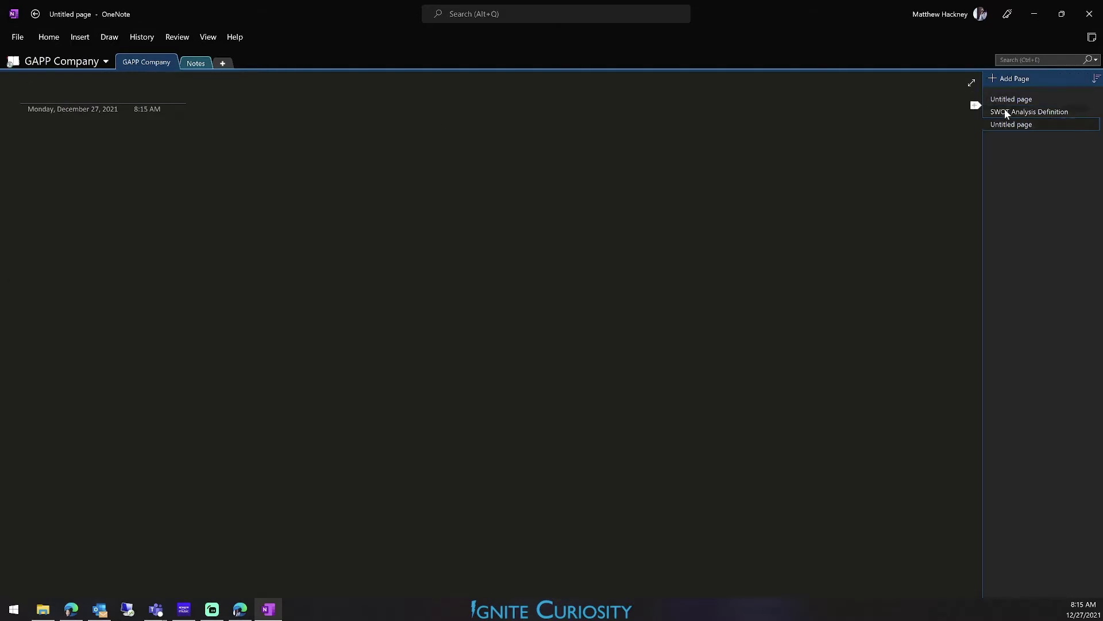
text(GAPP SWOT Anay)
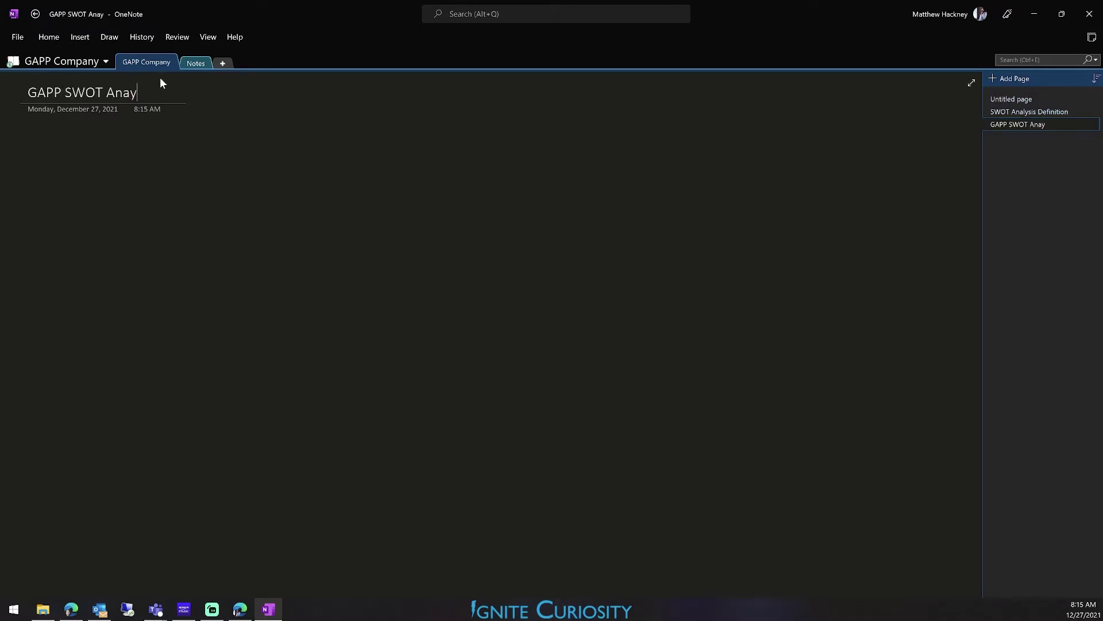
key(BackSpace)
text(lysis)
drag(1019, 125, 1029, 125)
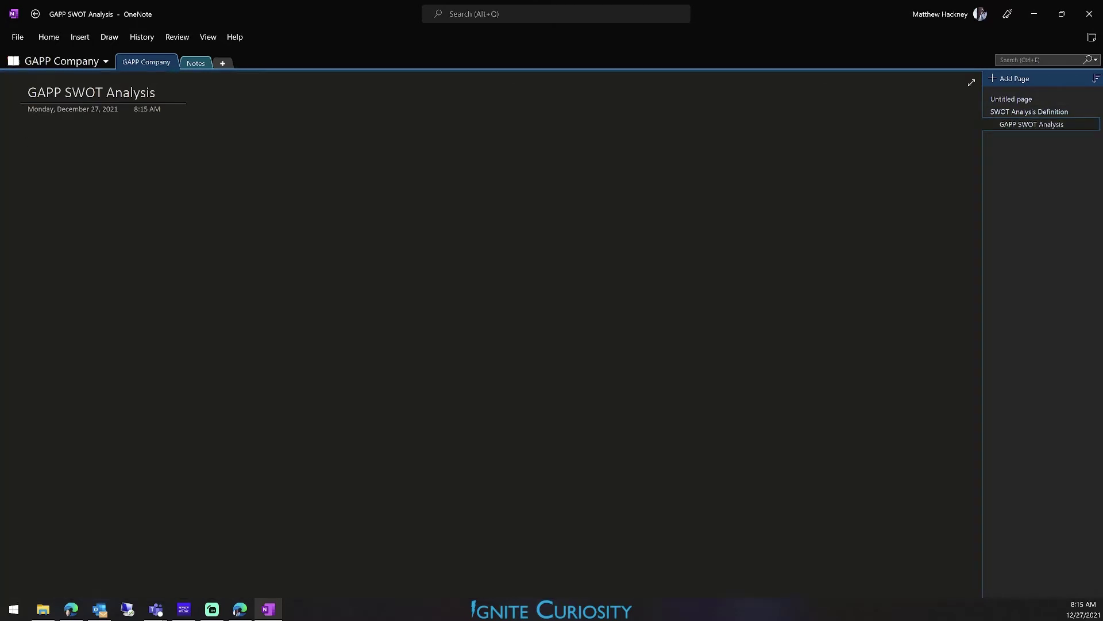
Show the SWOT Analysis Definition page, then return to the Dynamics 365 transport in Edge and examine the Think Tank stage's SWOT Analysis date and Goal fields
click(1039, 109)
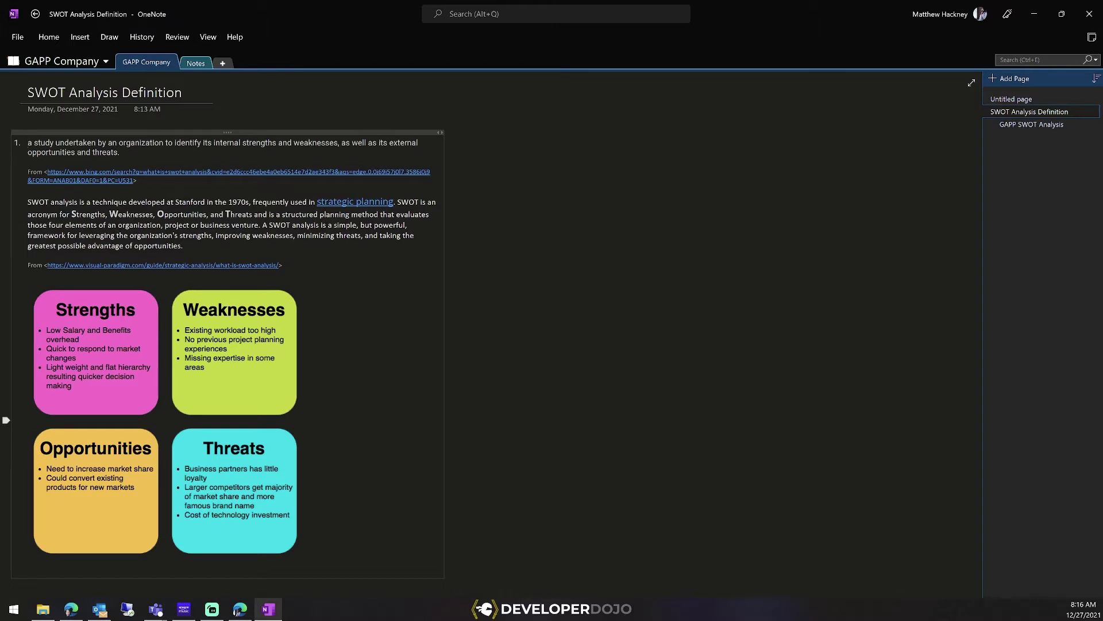
click(270, 609)
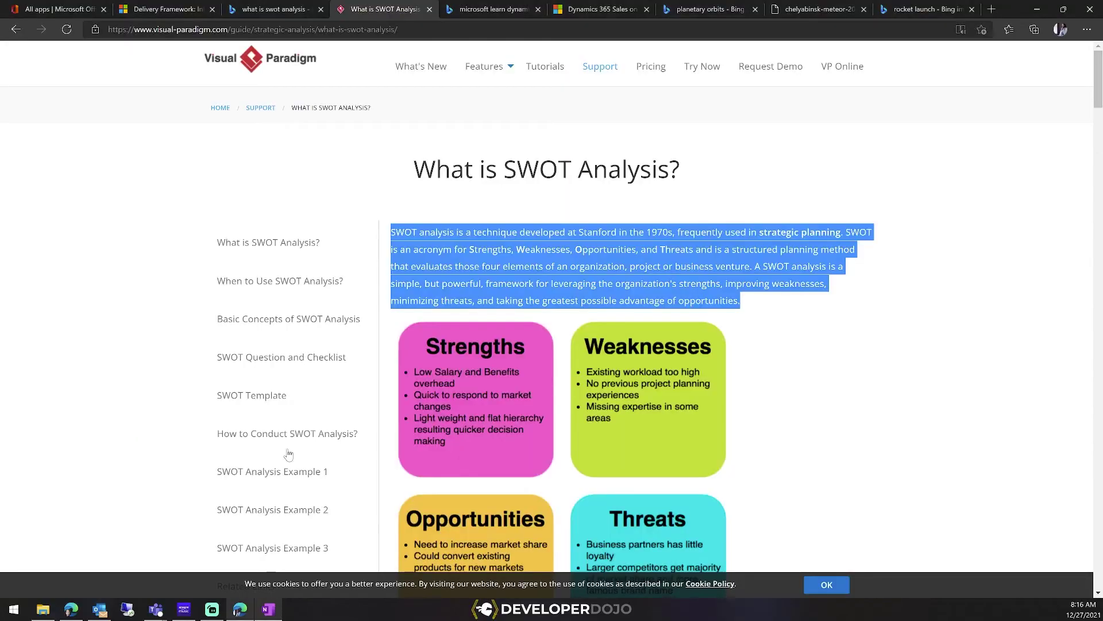
click(139, 11)
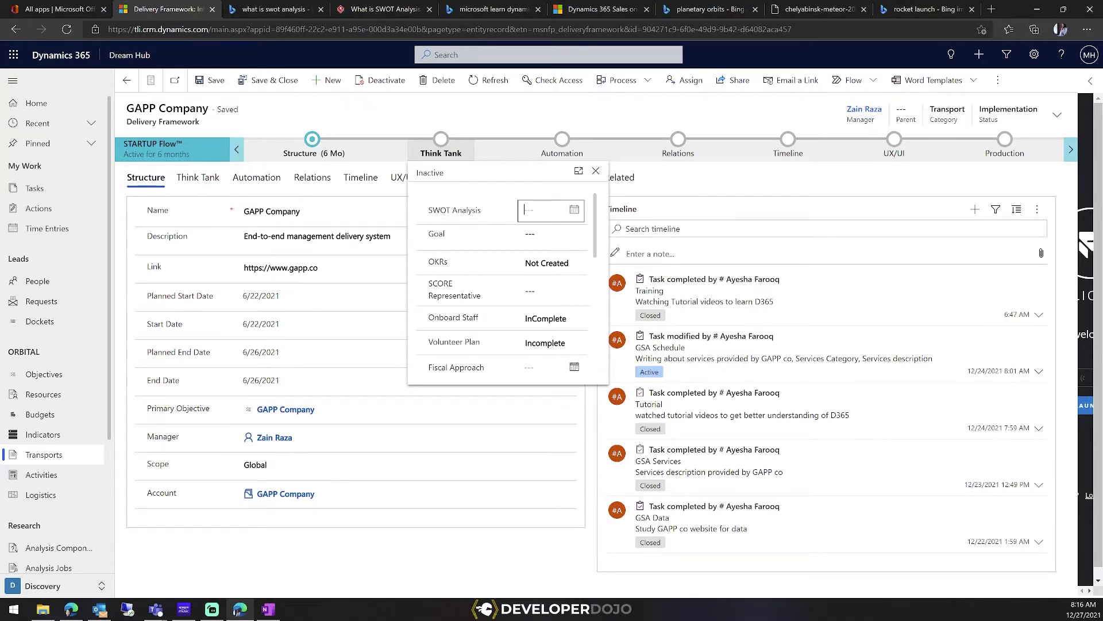
click(525, 210)
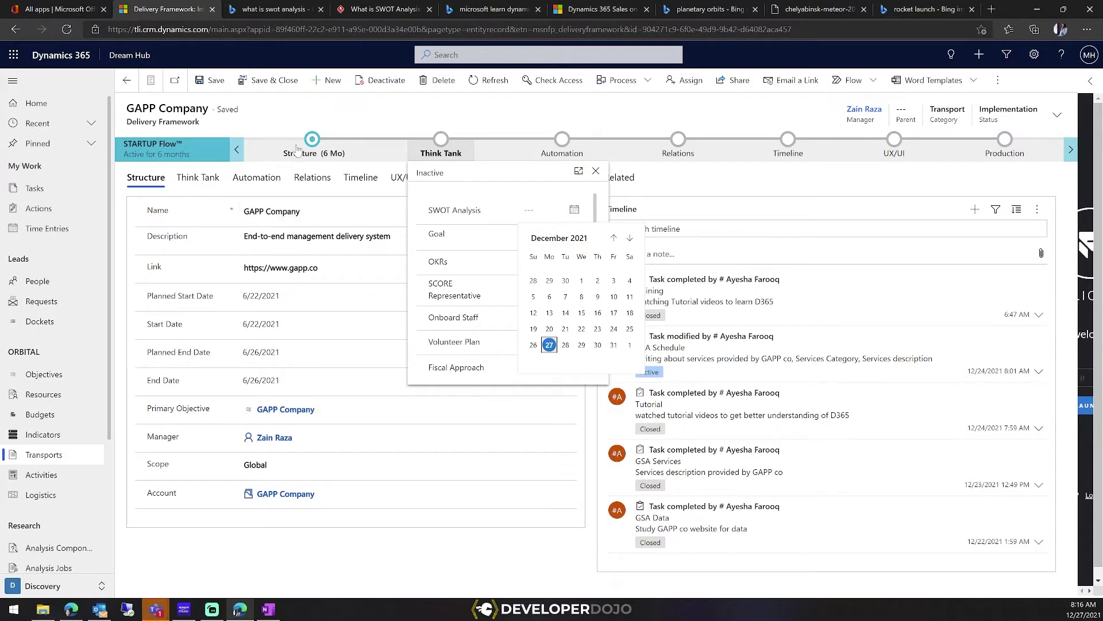
click(469, 199)
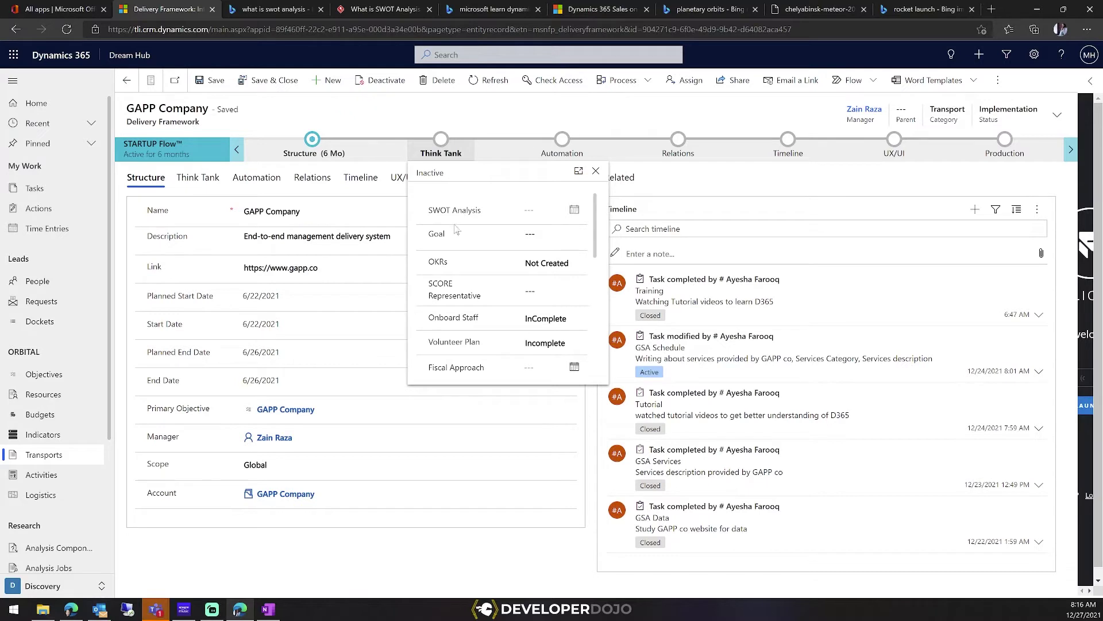
mouse_move(441, 235)
Switch to OneNote and add a page titled "Goal" to the GAPP Company section
click(278, 608)
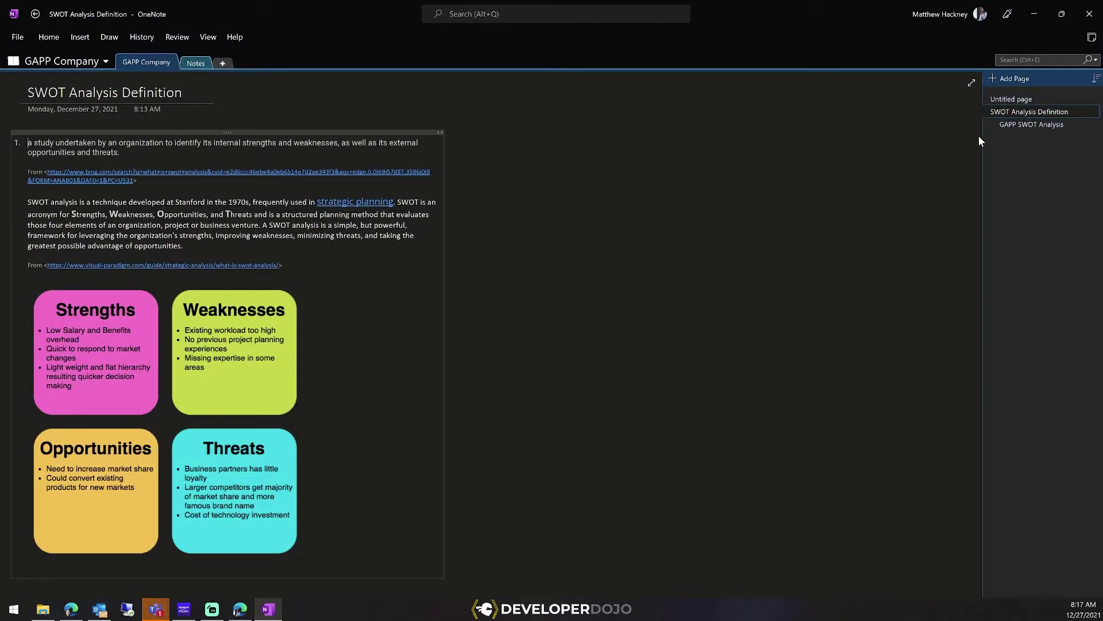
click(1008, 78)
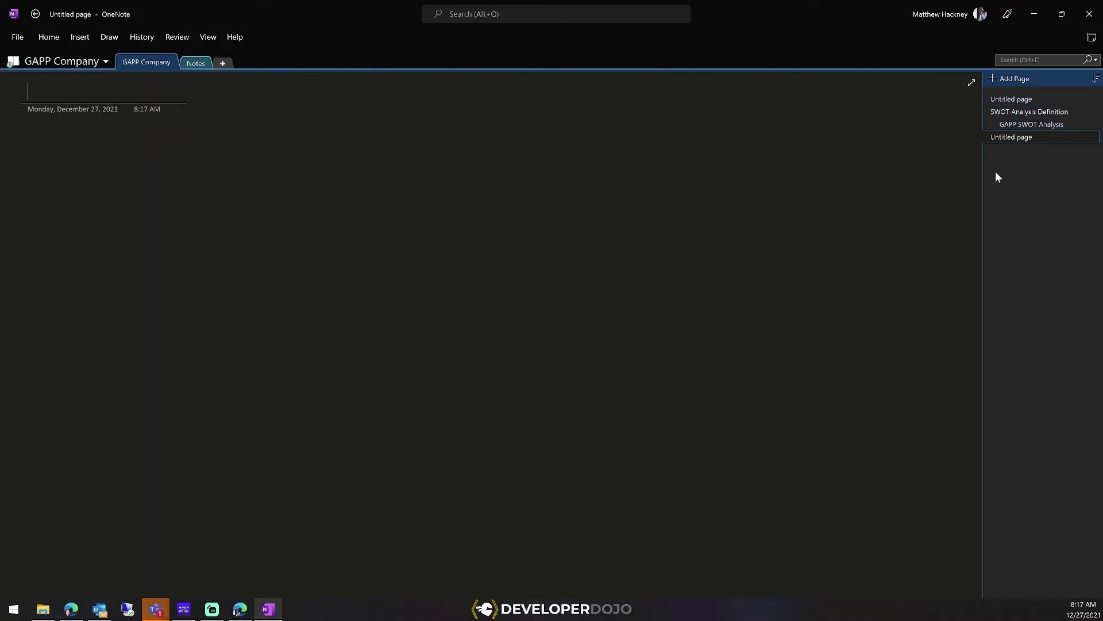
text(Gaol)
key(BackSpace)
key(BackSpace)
key(BackSpace)
text(oal)
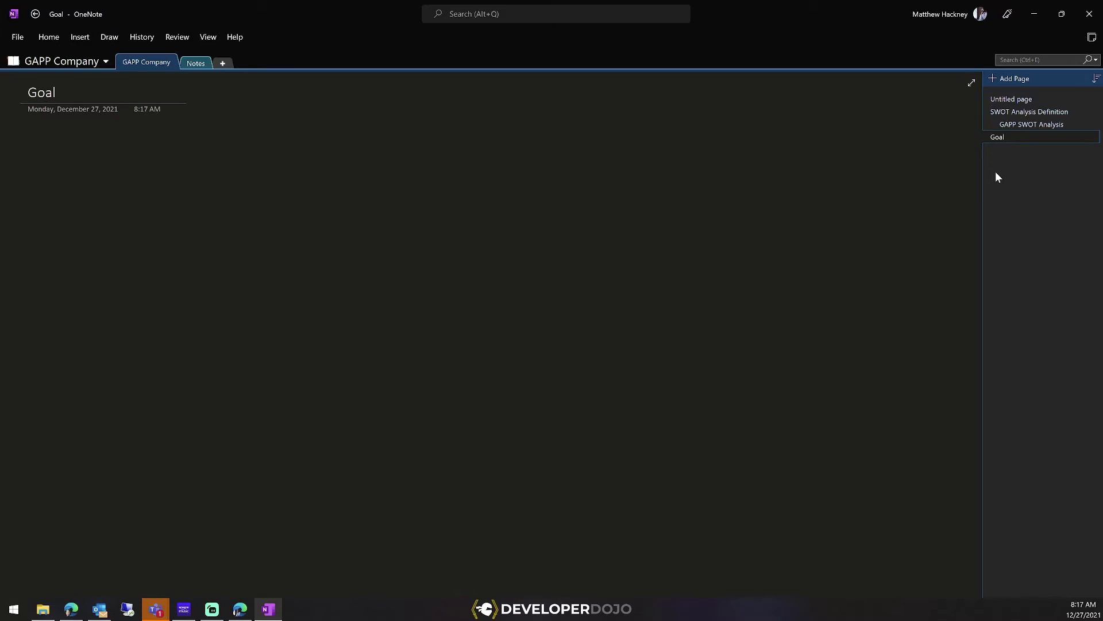
Write "Mission / Goal / Purpose of Transport (Company)" on the Goal page and leave a blank line below it
text(Mission / Goal /)
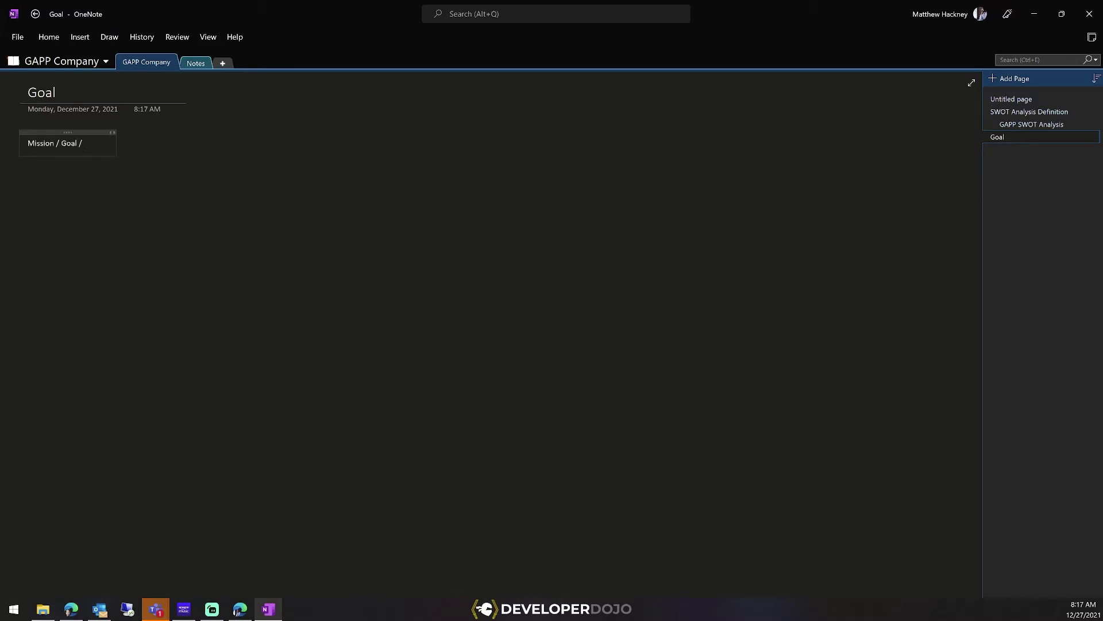
text( Purpose of Trans)
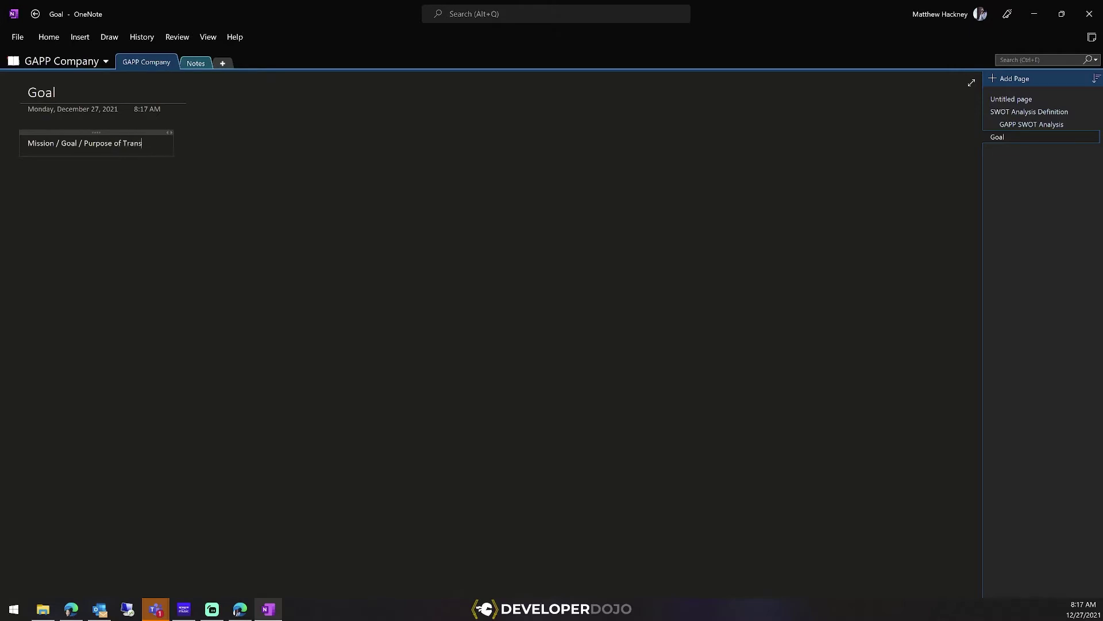
text(port (Company))
key(Return)
key(Return)
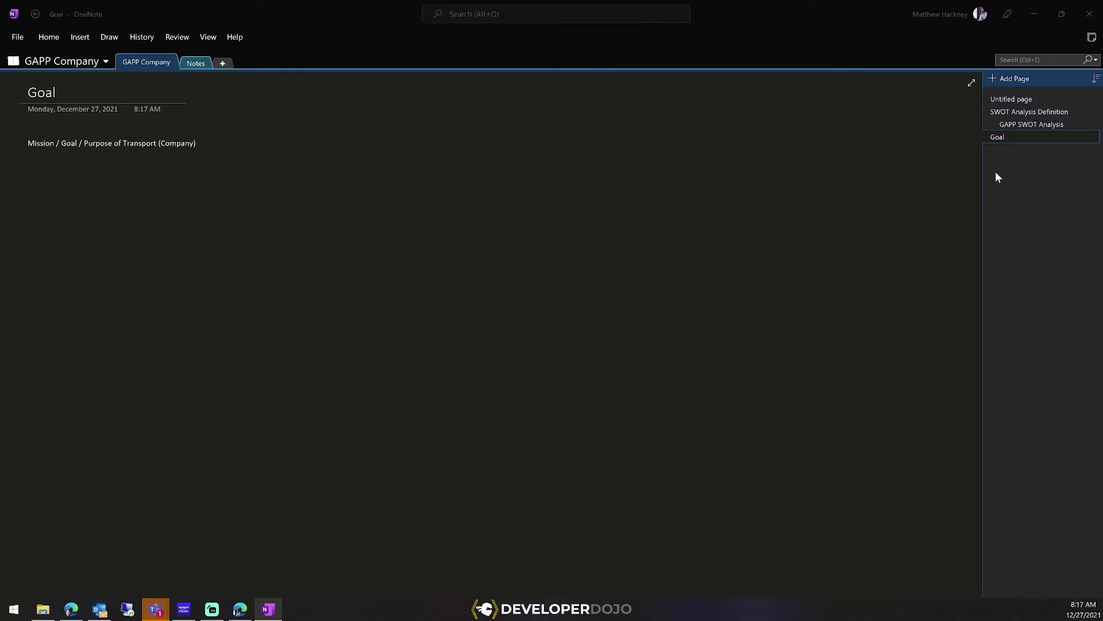
Return to the Think Tank stage in Edge, try sample text in the Goal field and clear it, glancing back at OneNote's Goal page
key(alt+Tab)
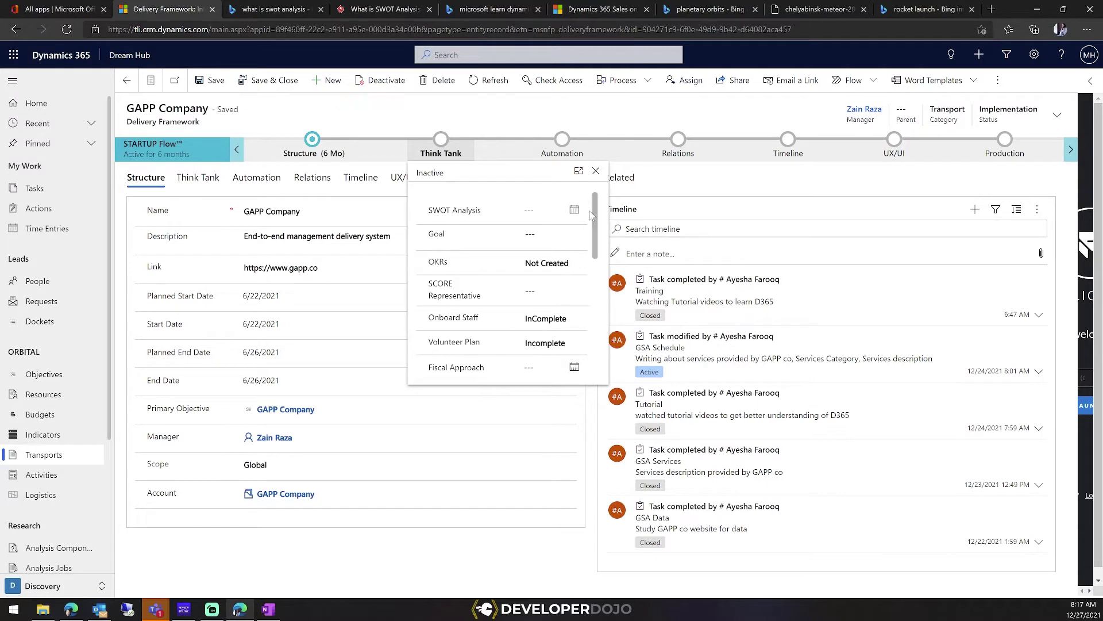
click(543, 211)
drag(428, 234, 466, 238)
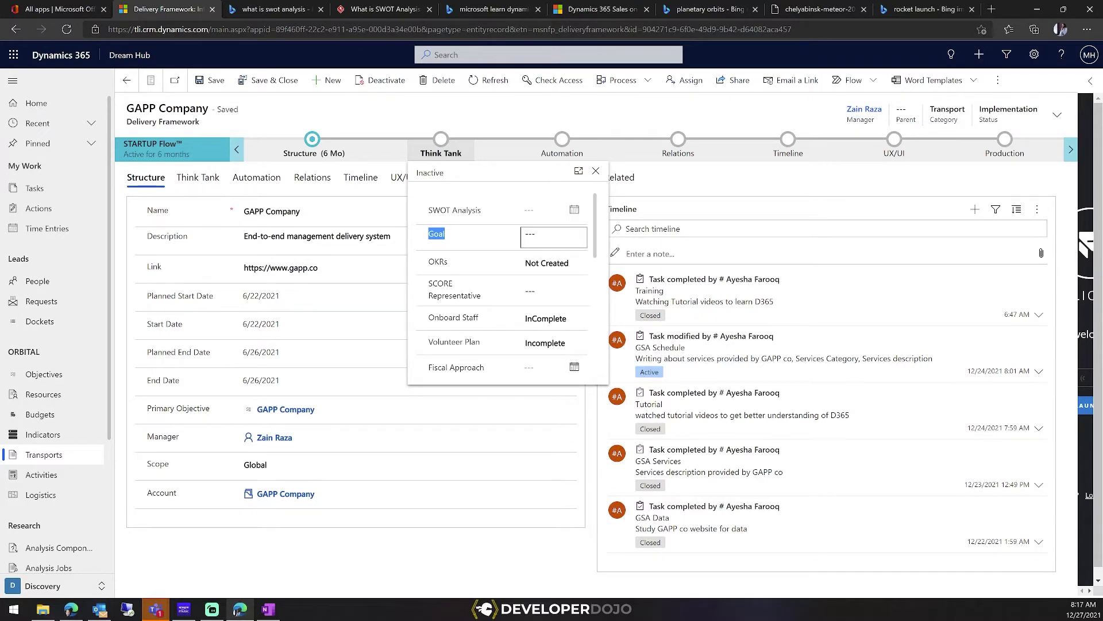
click(525, 234)
text(sfdssdfasdfasdfasdf)
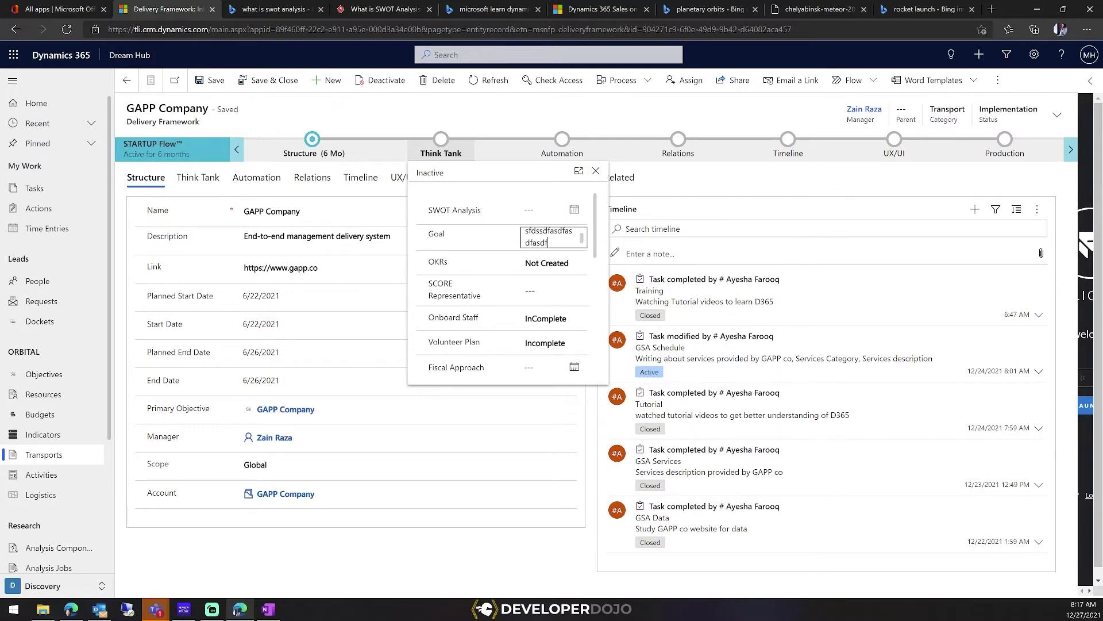
key(ctrl+a)
key(BackSpace)
key(alt+Tab)
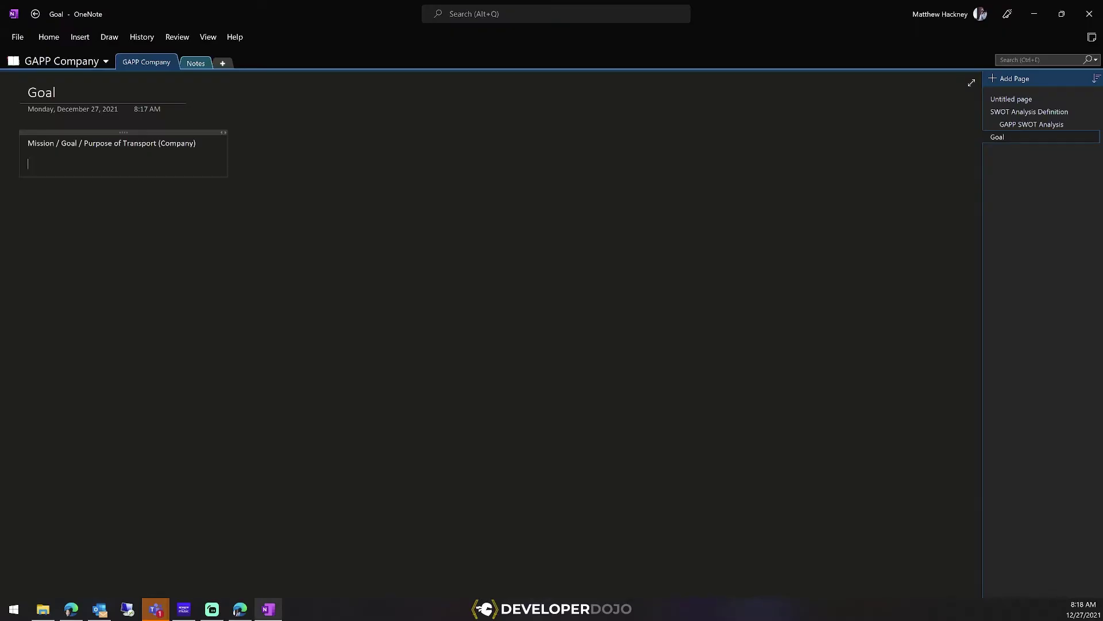
key(alt+Tab)
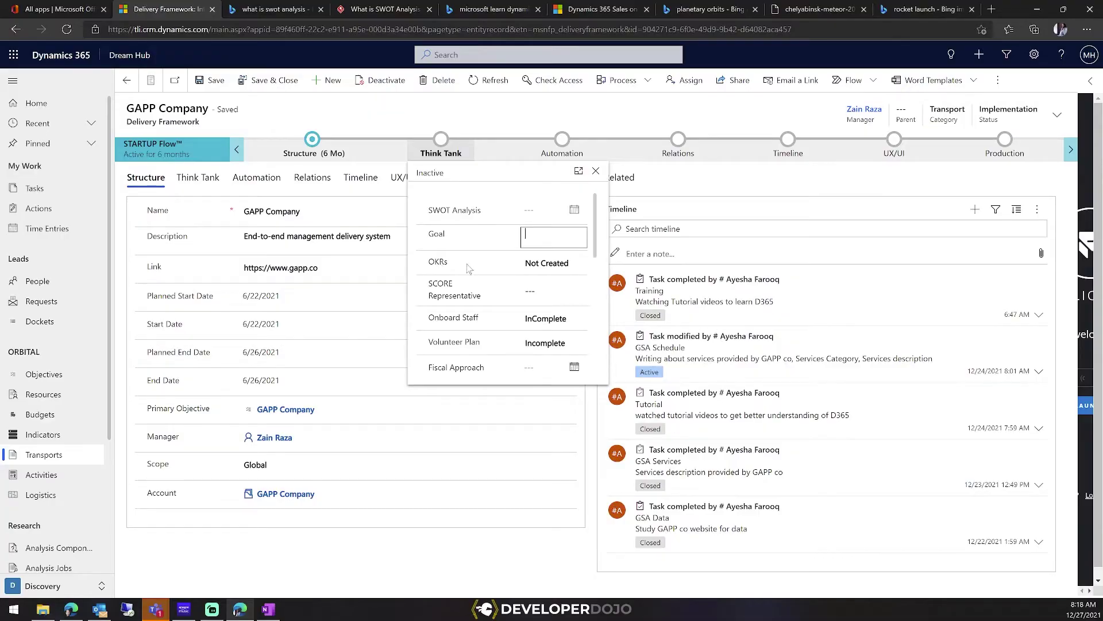
Switch to OneNote and add an OKRs page to the GAPP Company section
key(alt+Tab)
click(1008, 78)
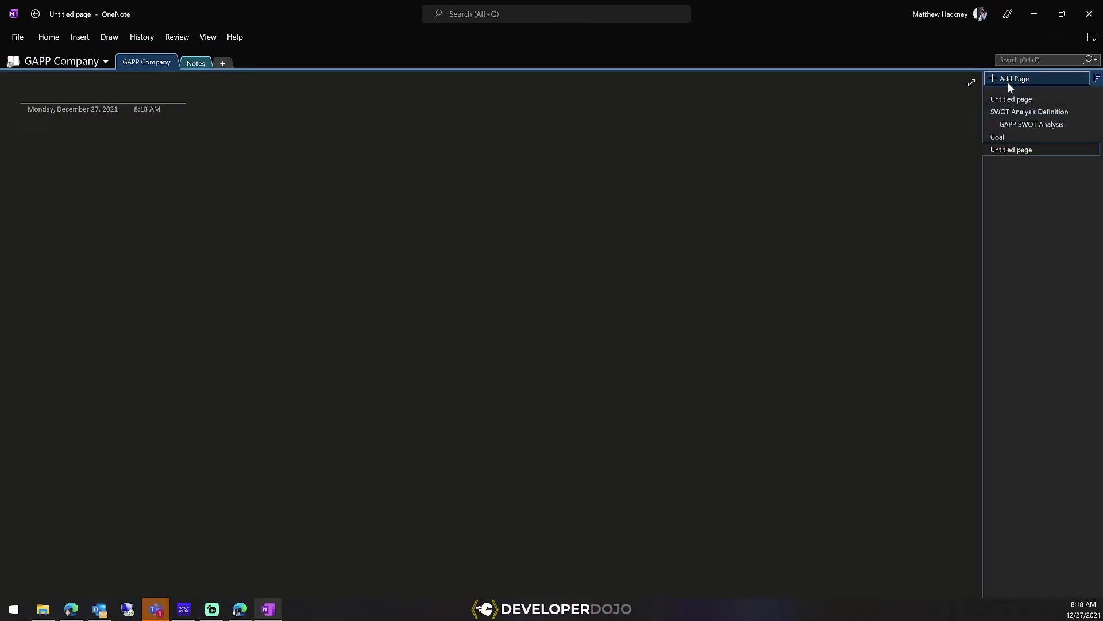
text(OKRs)
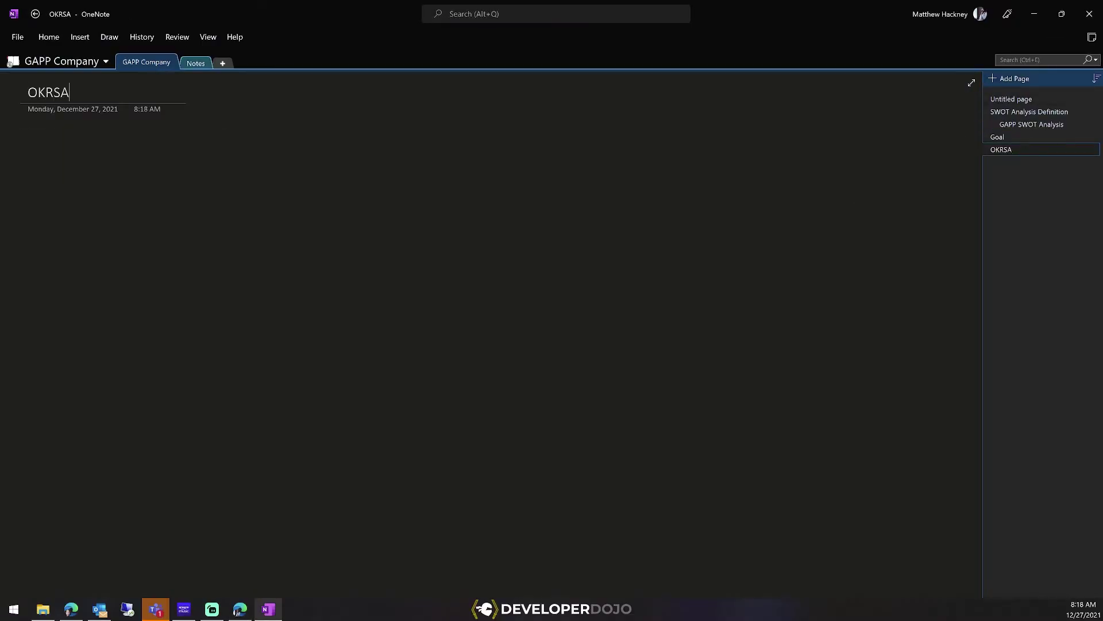
key(Return)
Switch to Edge, search the web for "what are okrs" and open Asana's guide to objectives and key results
key(alt+Tab)
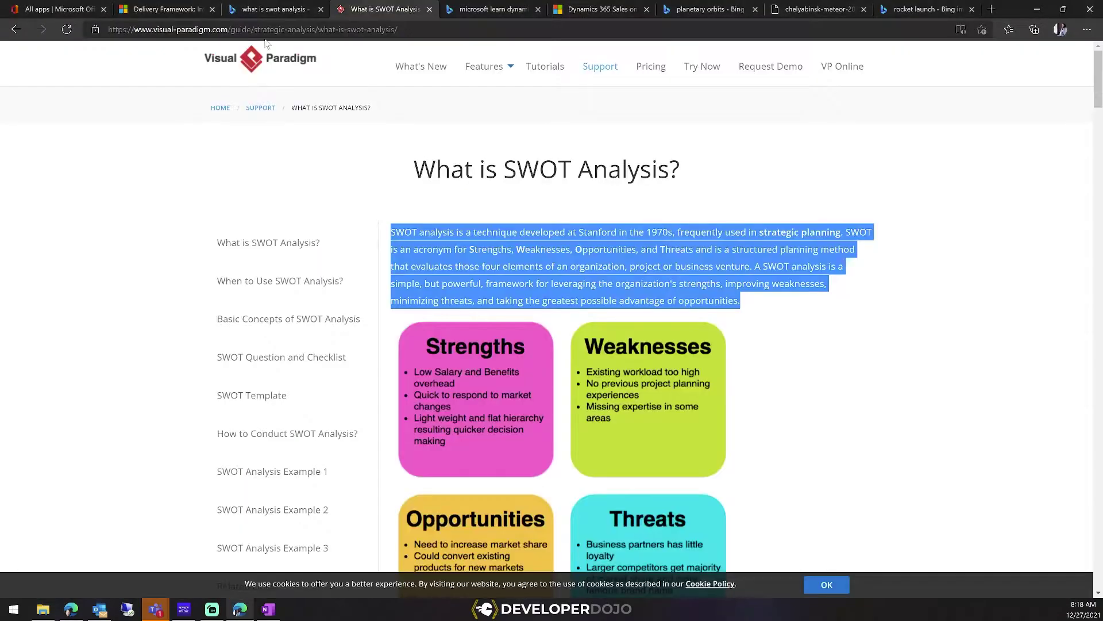
click(269, 30)
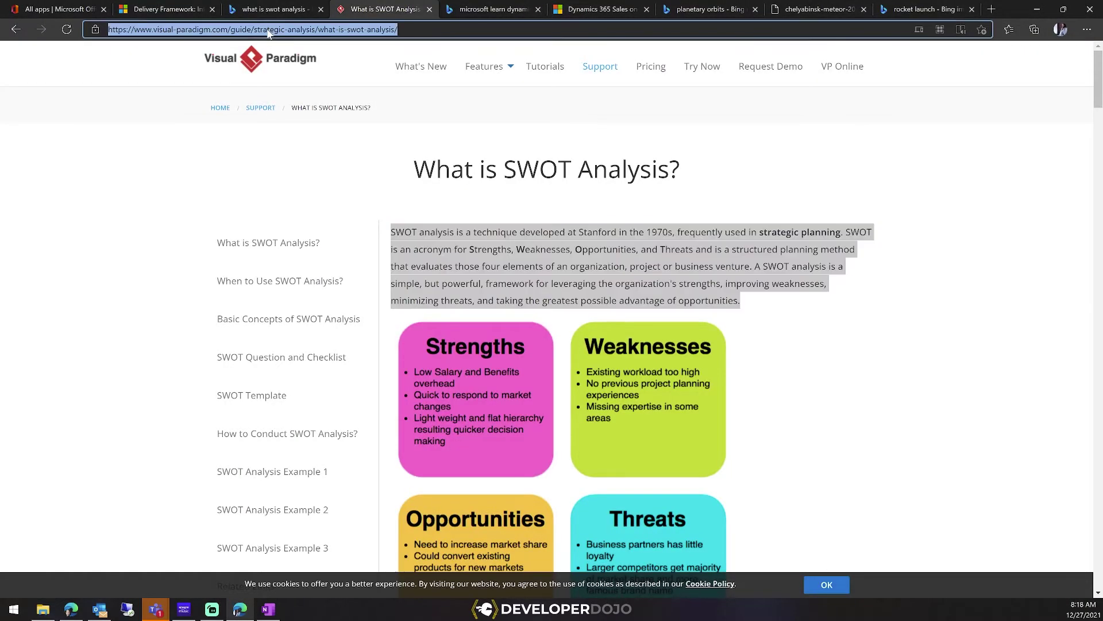
text(what are okrs)
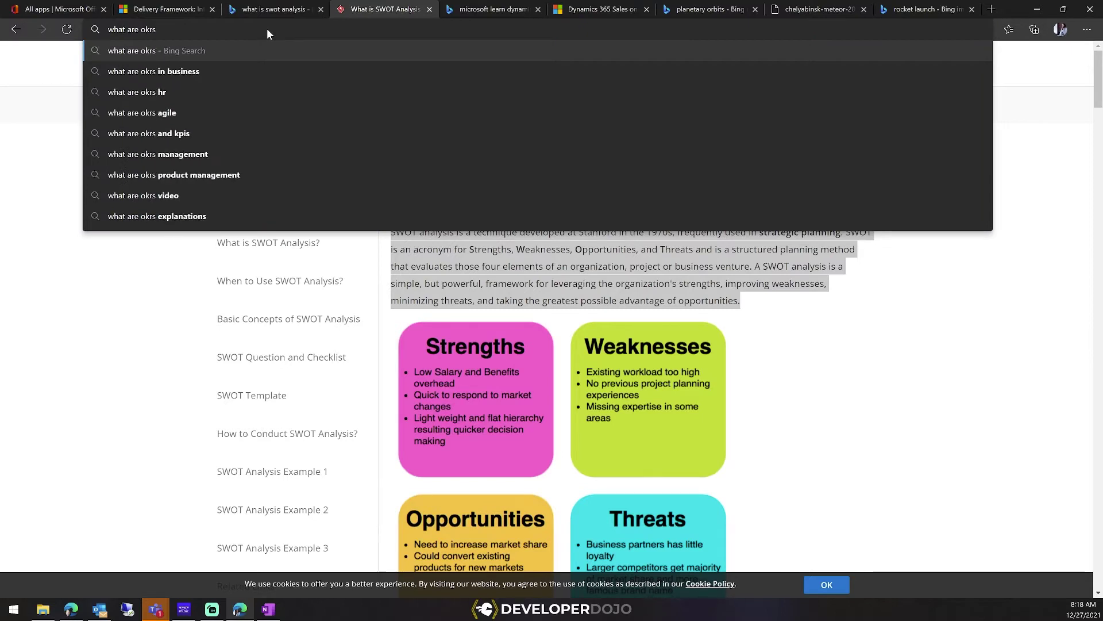
key(Return)
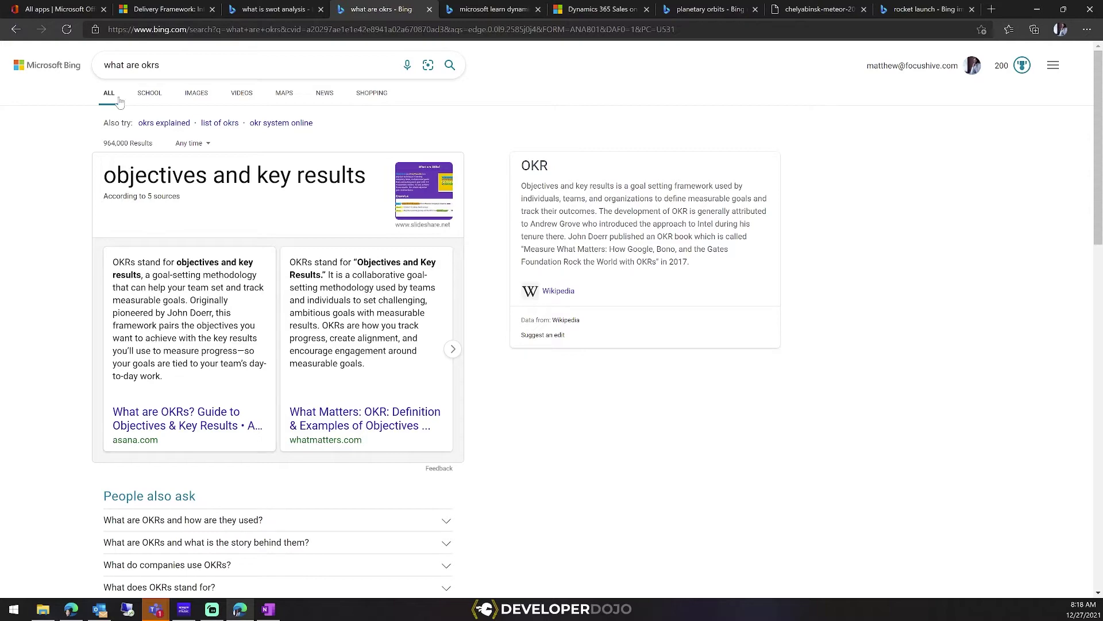
drag(104, 65, 160, 65)
key(Escape)
click(161, 412)
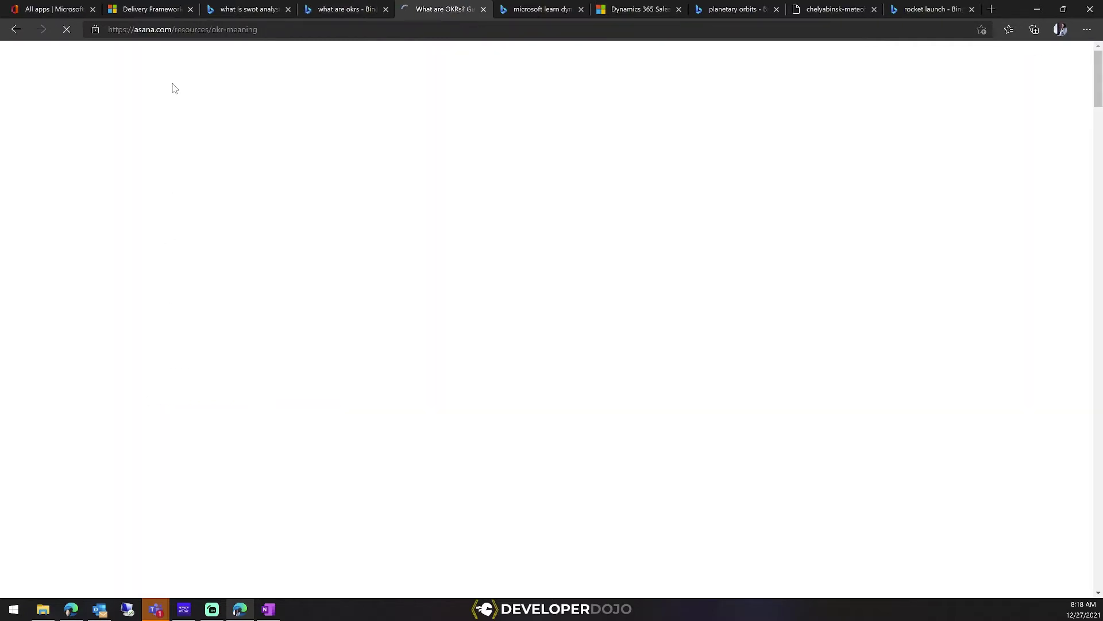
click(205, 31)
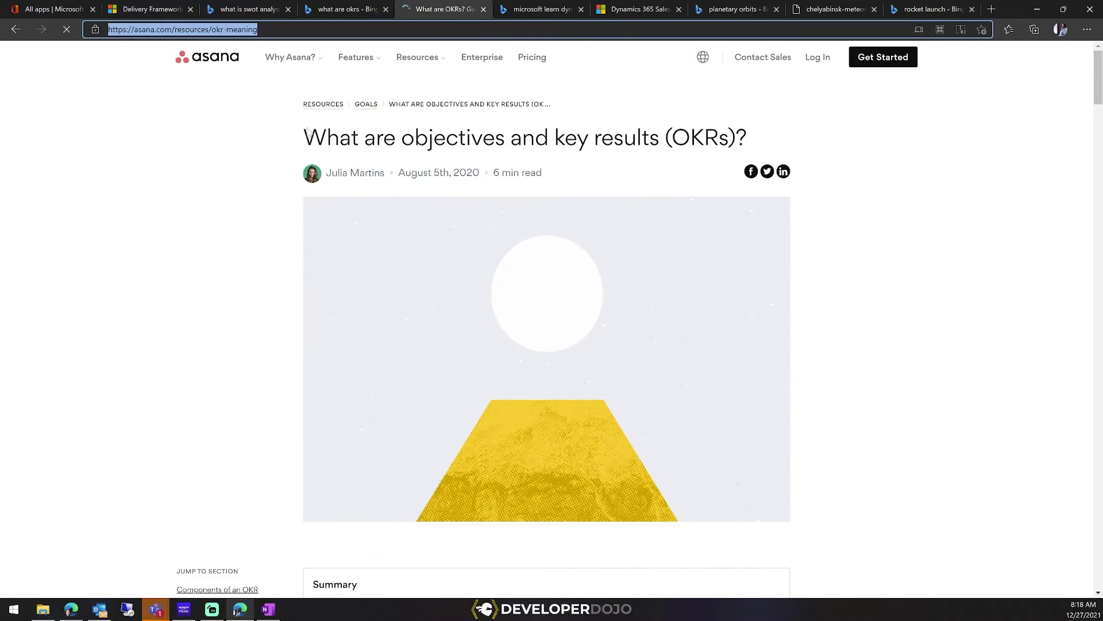
Copy the article's Summary heading and paragraph and paste them onto the OKRs page in OneNote
scroll(314, 213, down, 7)
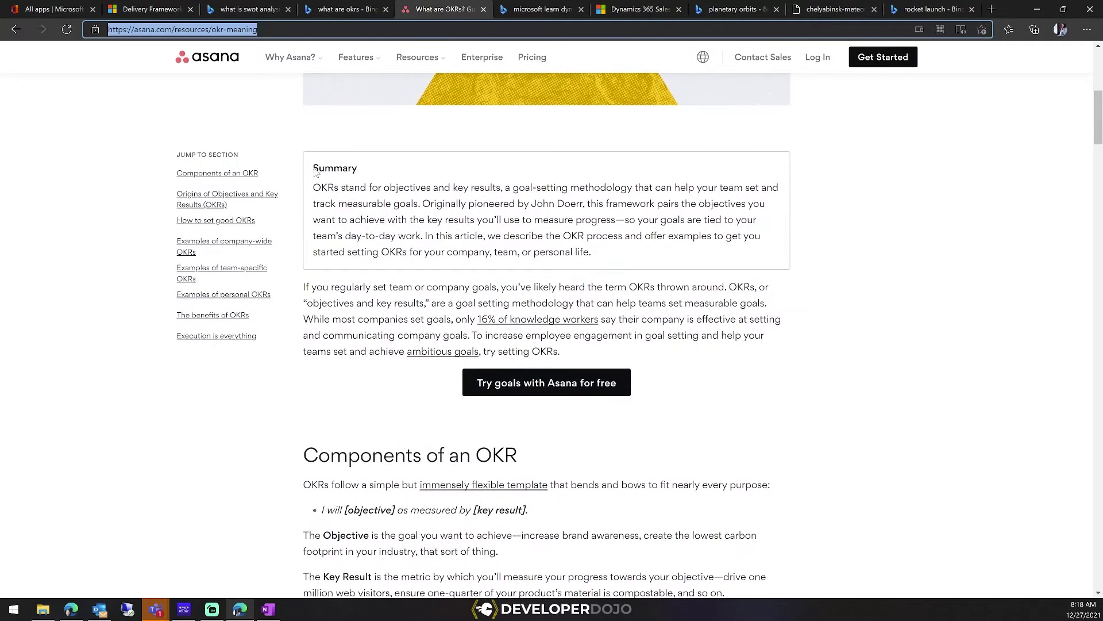
click(315, 167)
drag(313, 165, 614, 254)
key(ctrl+c)
key(alt+Tab)
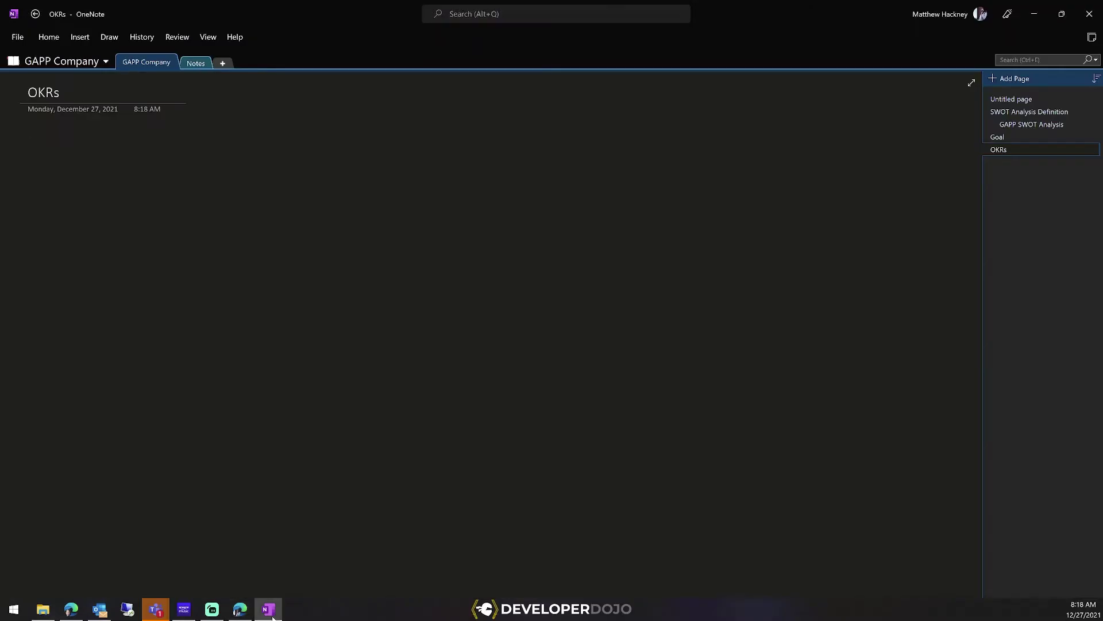
key(ctrl+v)
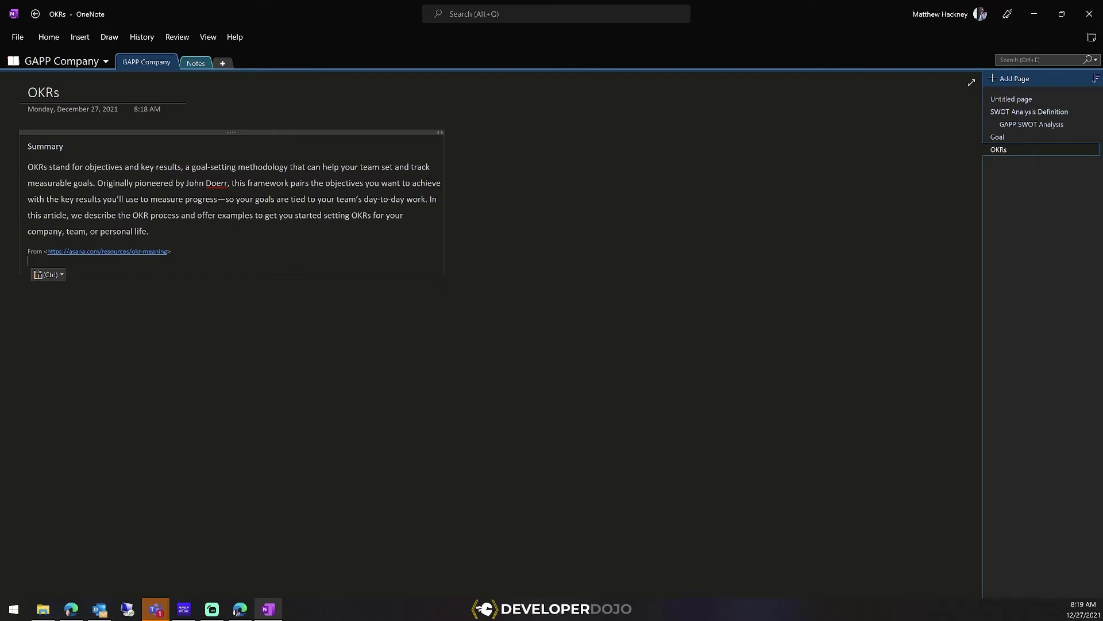
Below the pasted summary, build a two-column table with the row labels "Objective", "Key Result" and "Key Result"
key(Return)
key(Return)
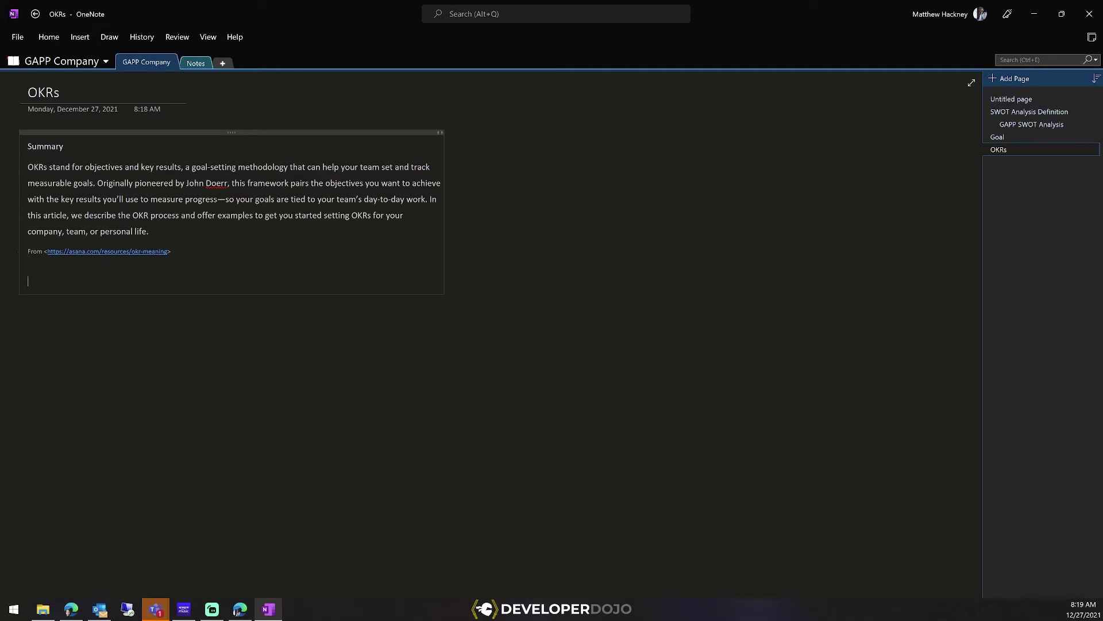
text(Objective)
key(Tab)
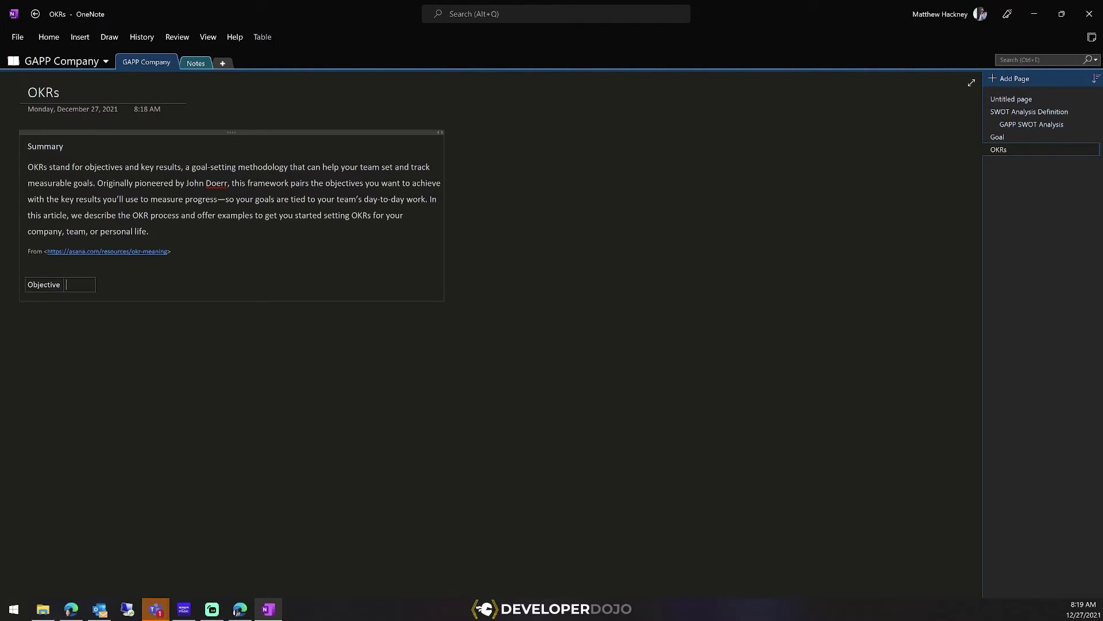
key(Return)
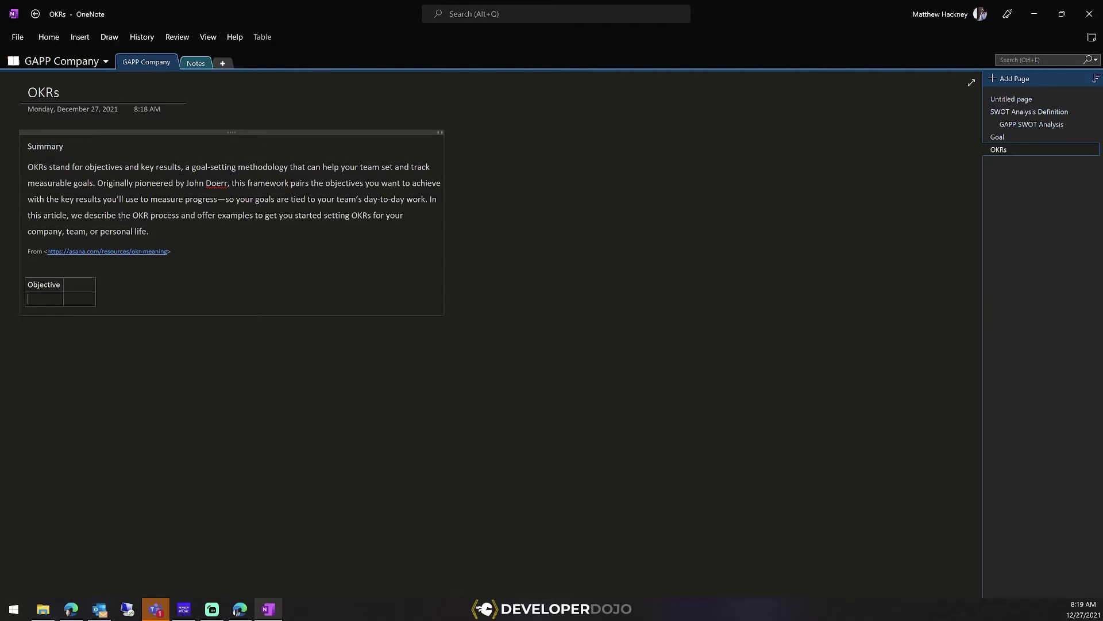
text(Key Result)
key(Return)
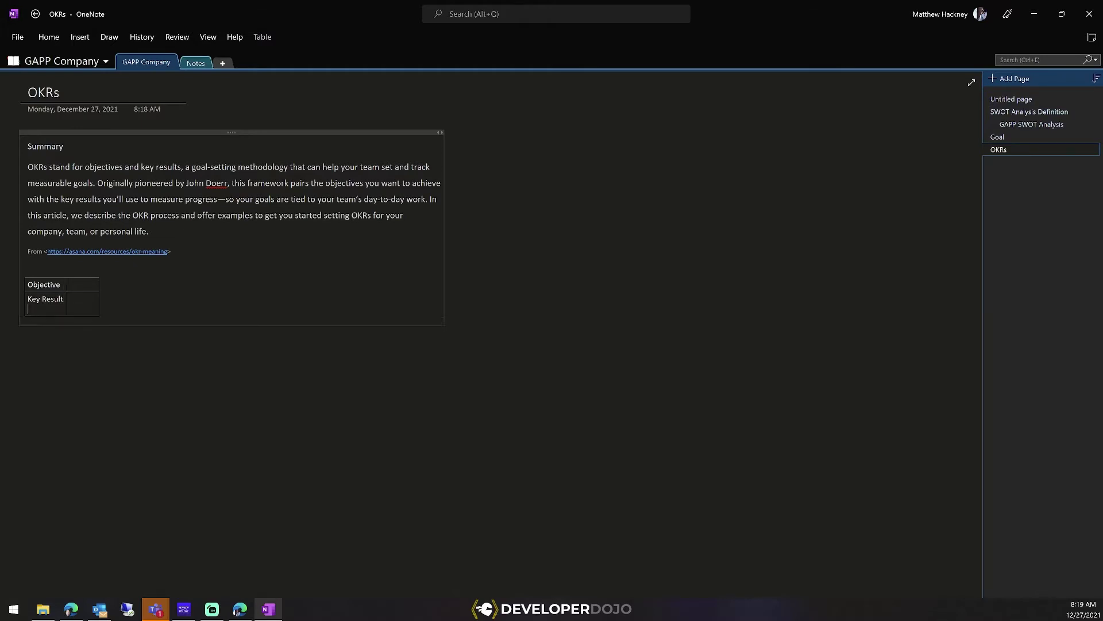
key(BackSpace)
key(Tab)
key(Return)
key(BackSpace)
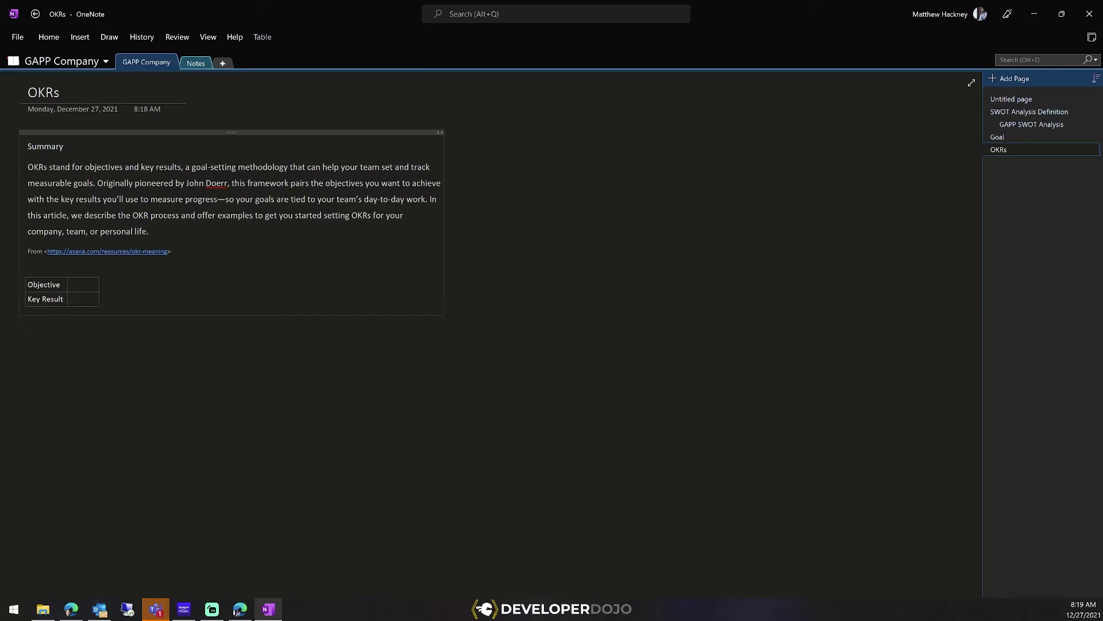
key(Tab)
text(Key Result)
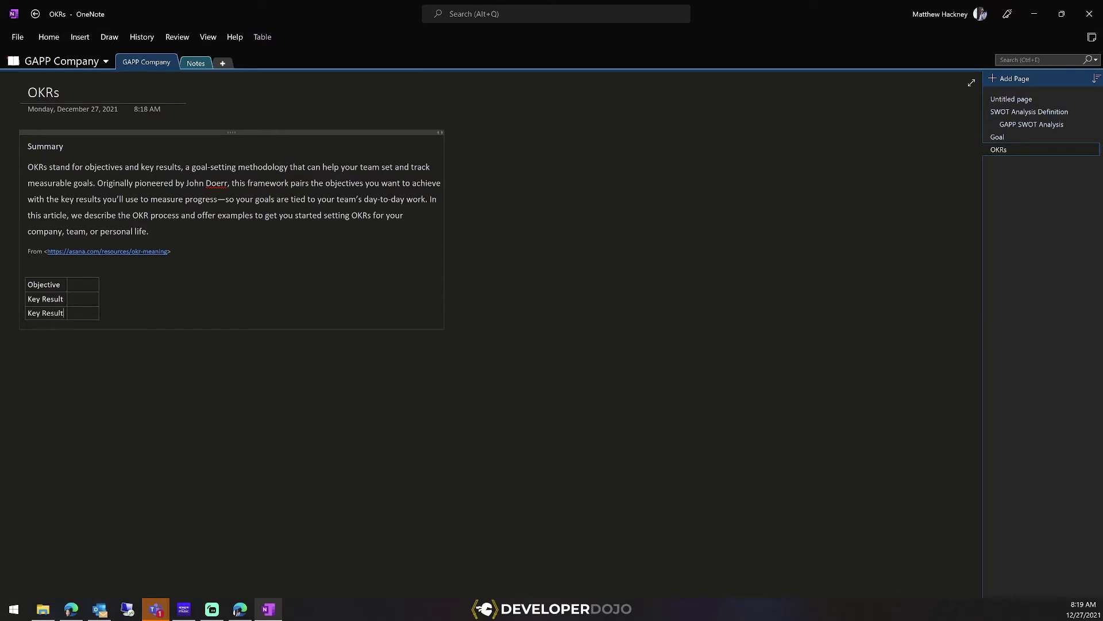
Extend the table with a blank row and a second set of "Objective", "Key Result" and "Key Result" rows
key(Tab)
key(Tab)
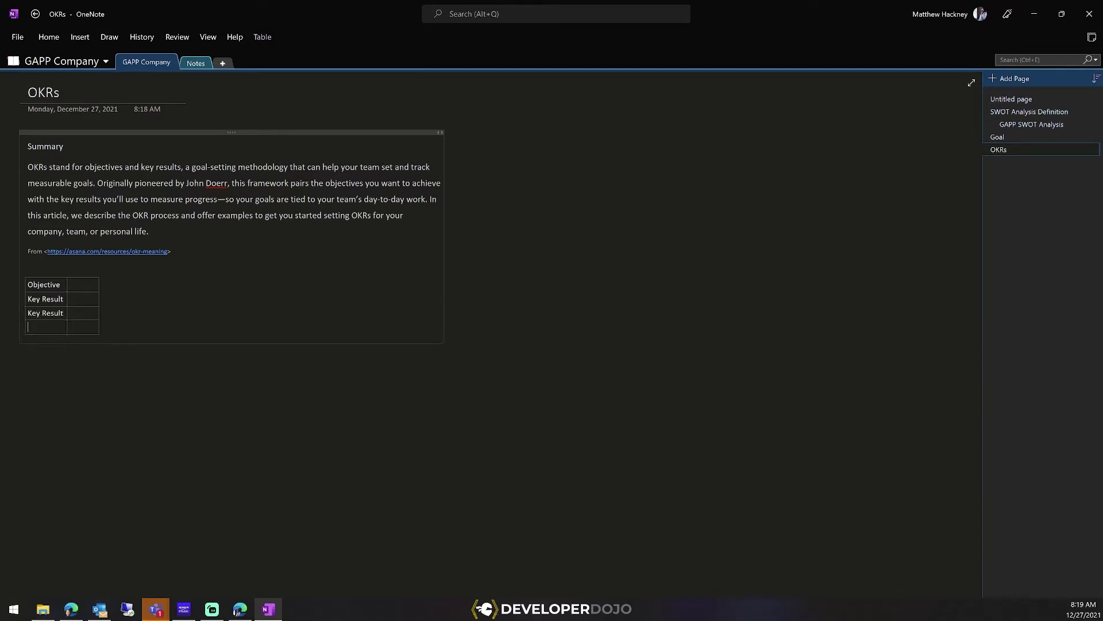
key(Tab)
key(Tab)
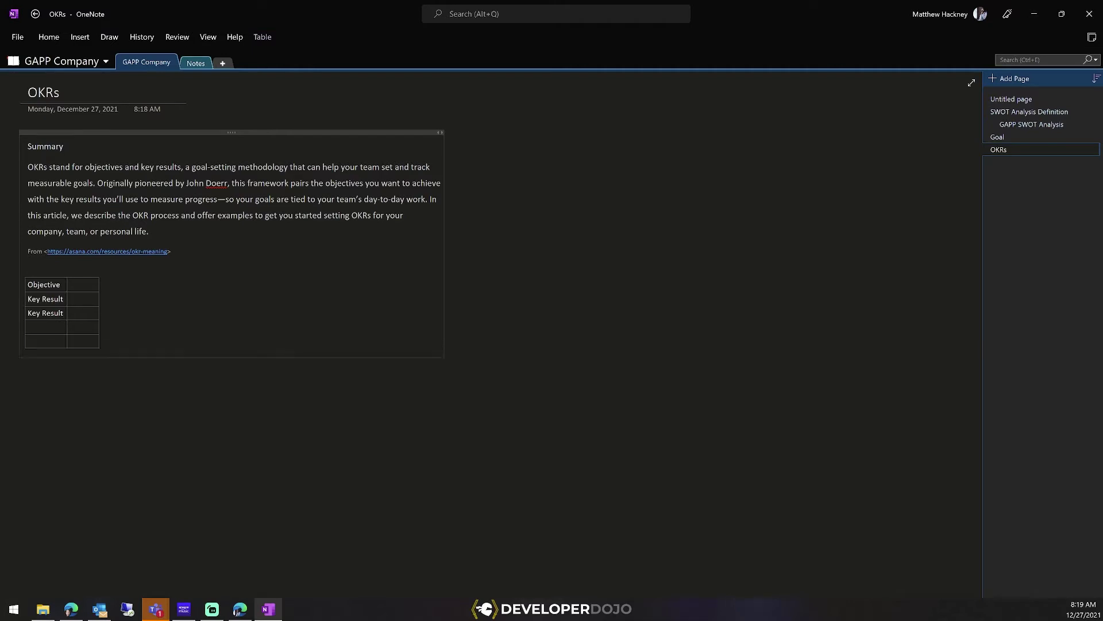
text(Objective)
key(Tab)
key(Tab)
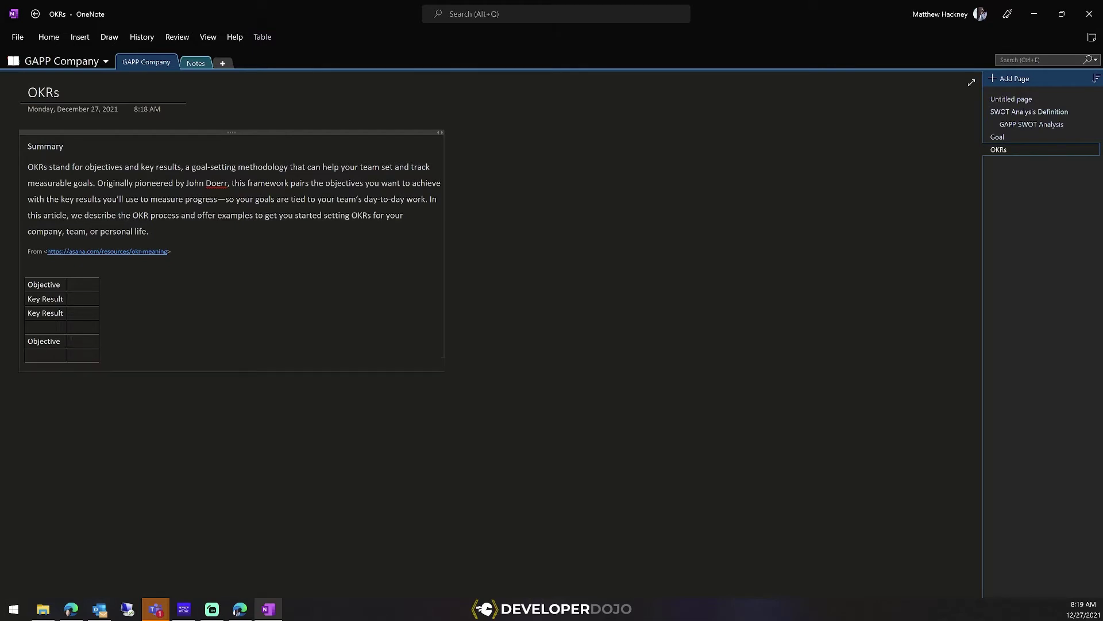
text(Key Result)
key(Tab)
text(Key Resu)
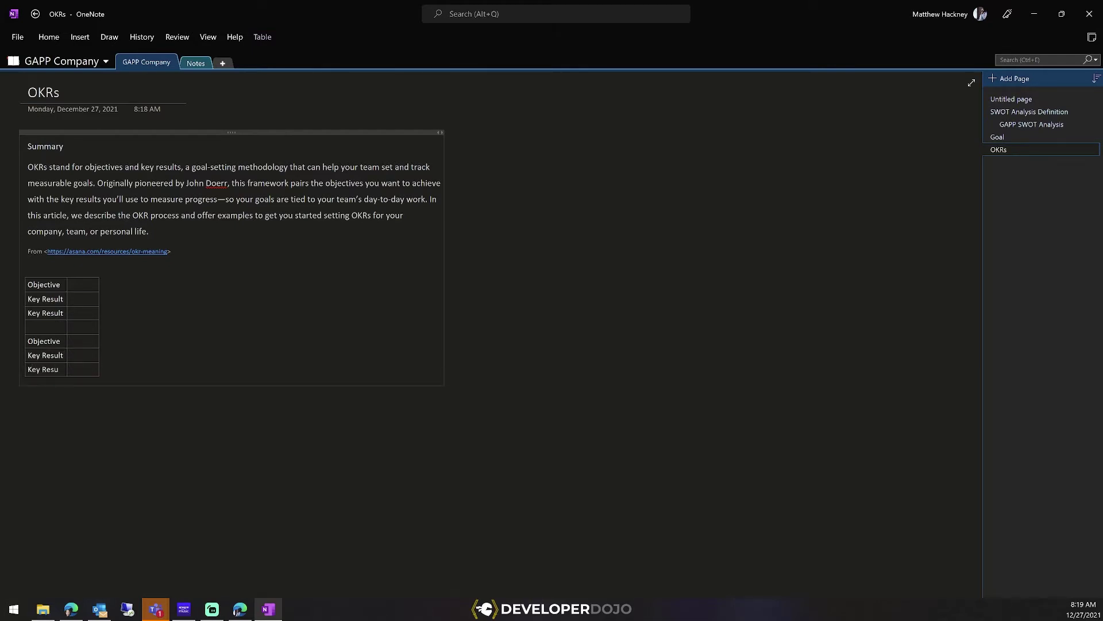
text(lt)
Enter "Enter the US IT Market" as the first objective in the table
key(Tab)
text(Enter the US)
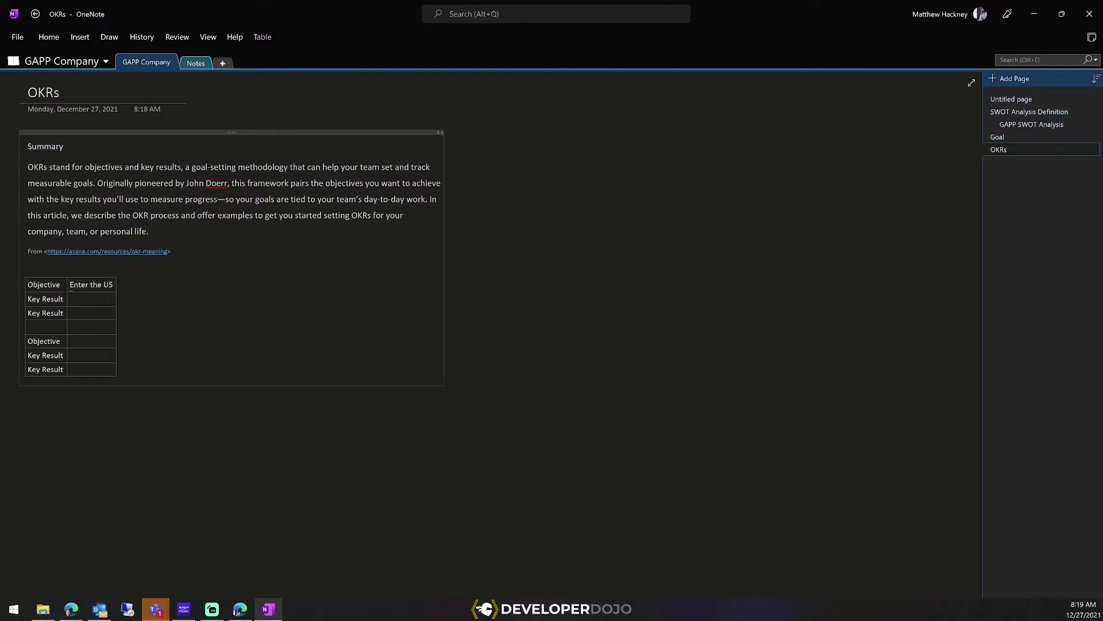
text( IT Mar)
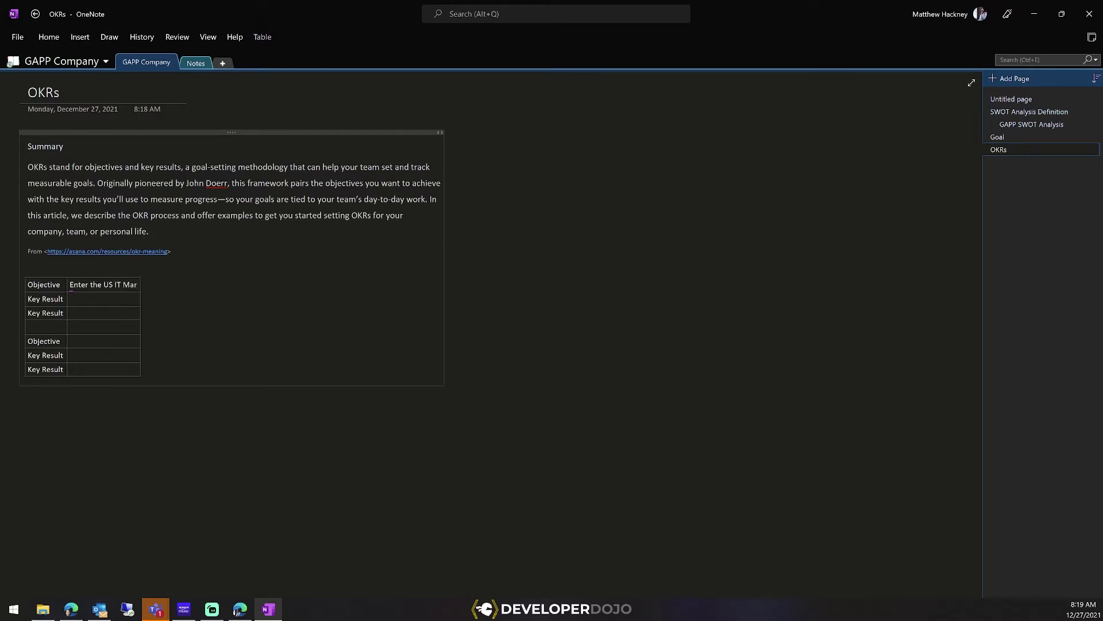
text(ket)
key(Tab)
key(Tab)
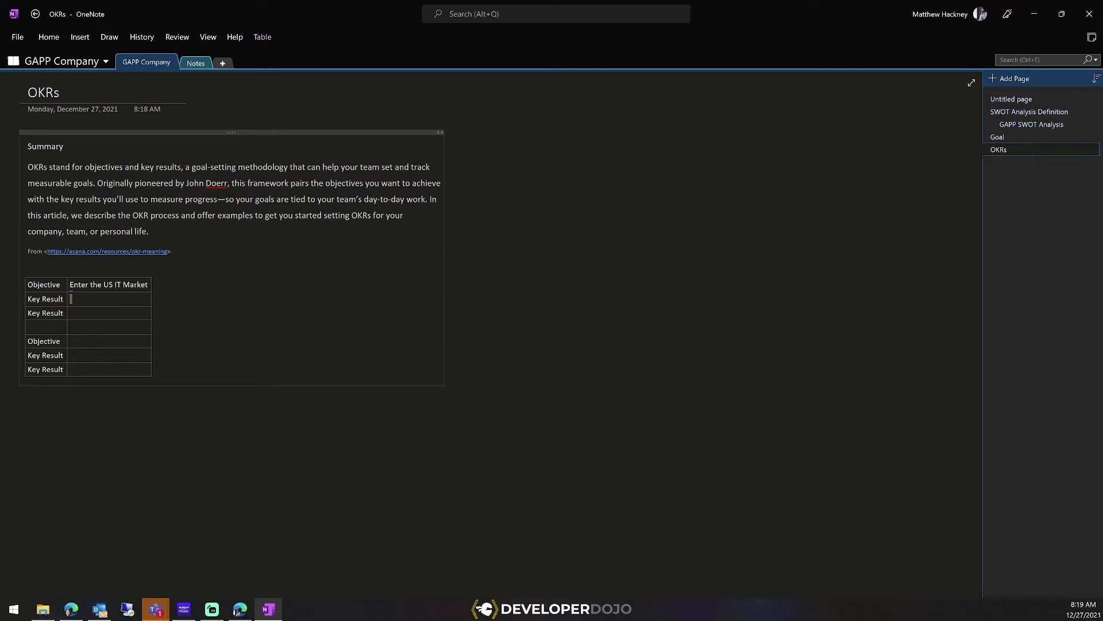
Fill the first objective's key results with "Establish Corporation in USA" and "Have business owner live in USA"
text(Establish Corporation in USA)
key(Tab)
key(Tab)
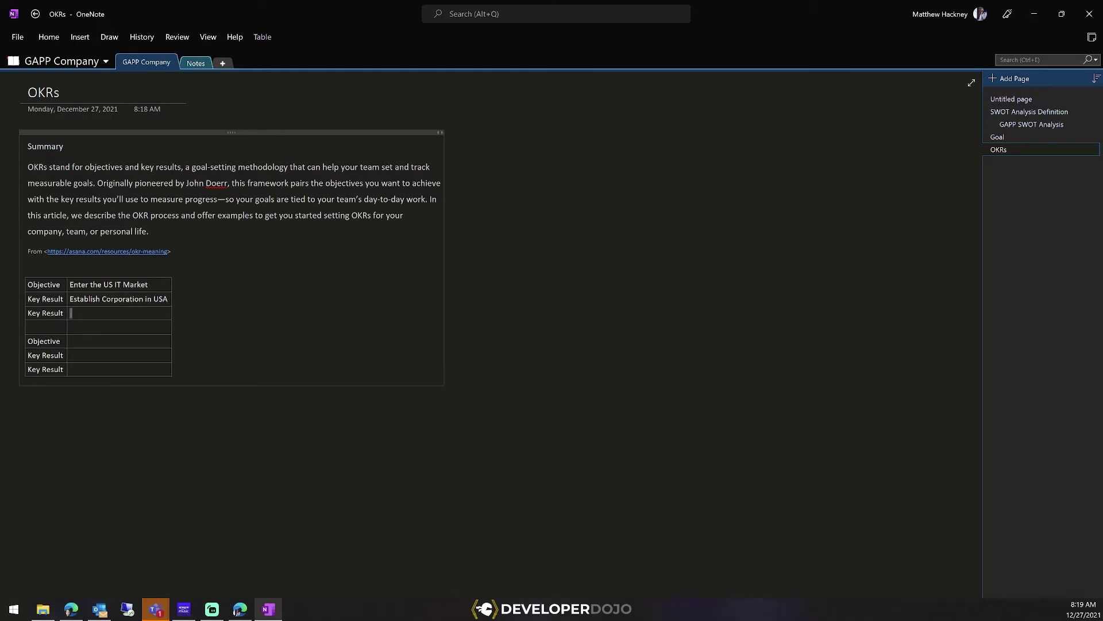
text(Have business owner live in USA)
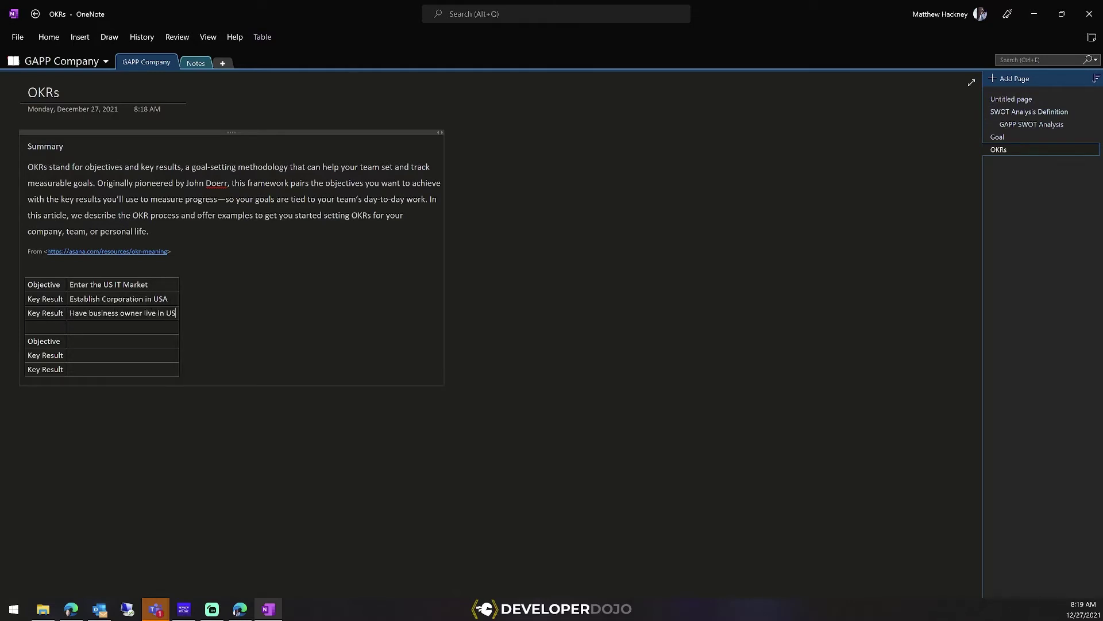
Enter "Have financial wealth for the company" beside the second Objective label
key(Tab)
key(Tab)
key(Tab)
key(Tab)
text(Make)
key(BackSpace)
key(BackSpace)
key(BackSpace)
key(BackSpace)
text(Have financial )
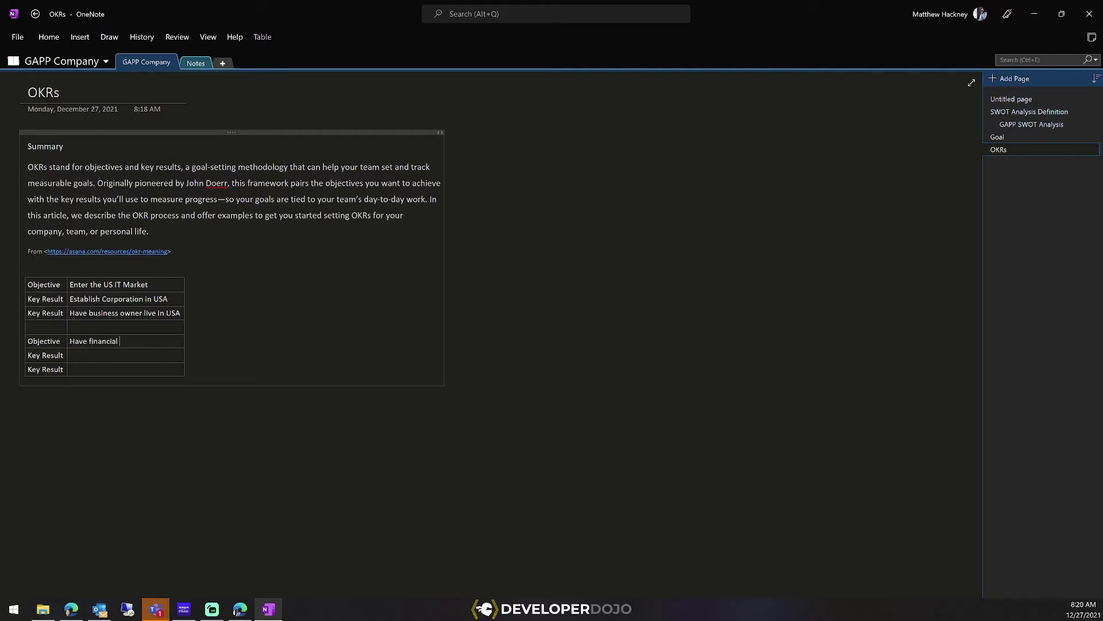
text(wealth for the company)
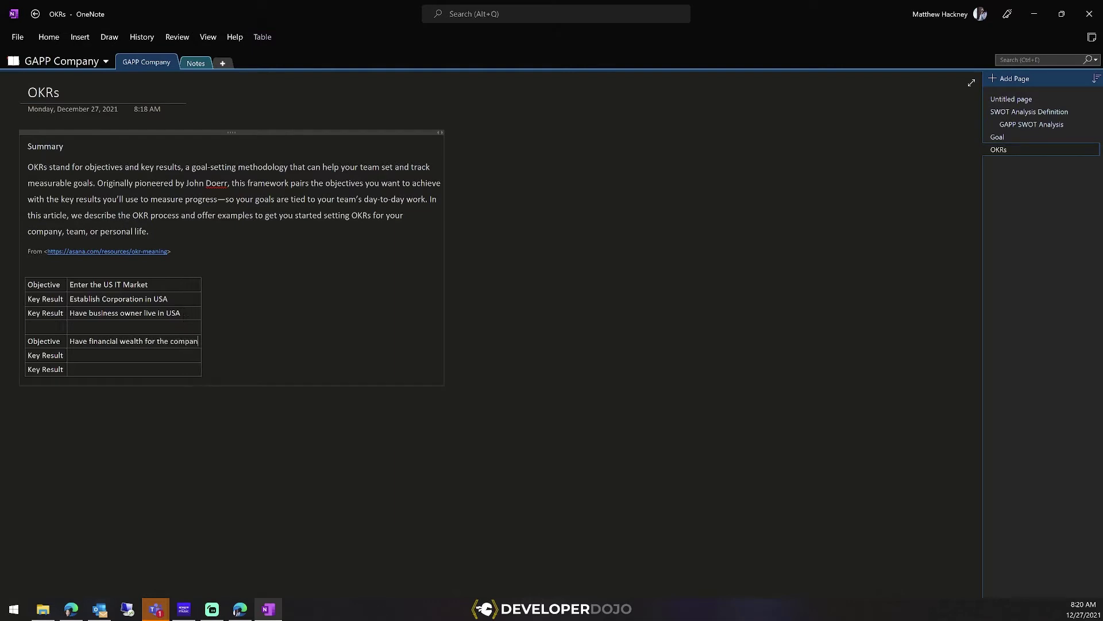
Move the financial wealth text from the second objective to its first key result row
key(Tab)
key(Tab)
key(shift+End)
key(ctrl+c)
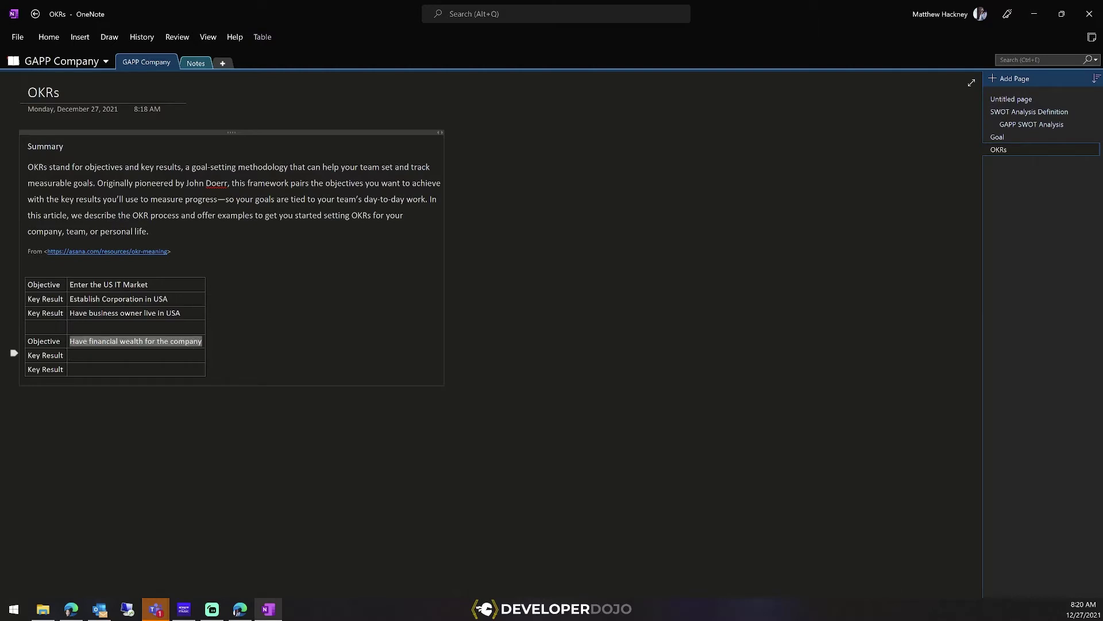
key(Delete)
key(ctrl+v)
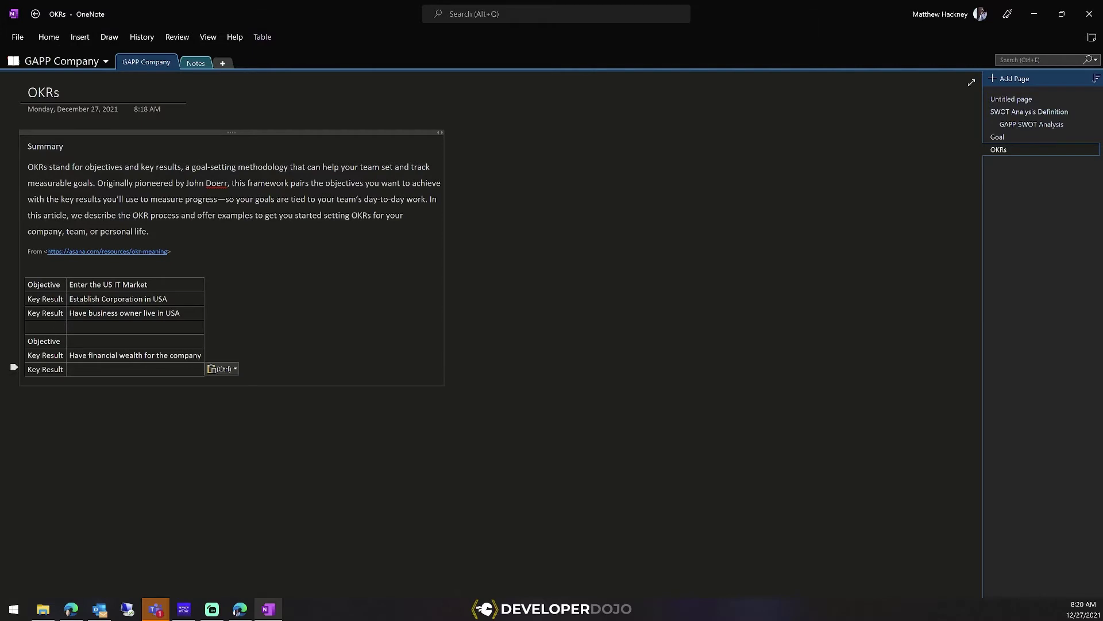
Enter "Have 5 employees based in USA with full salary package" as the last key result and "Make $250,000 USD per year" as the second objective
text(Have )
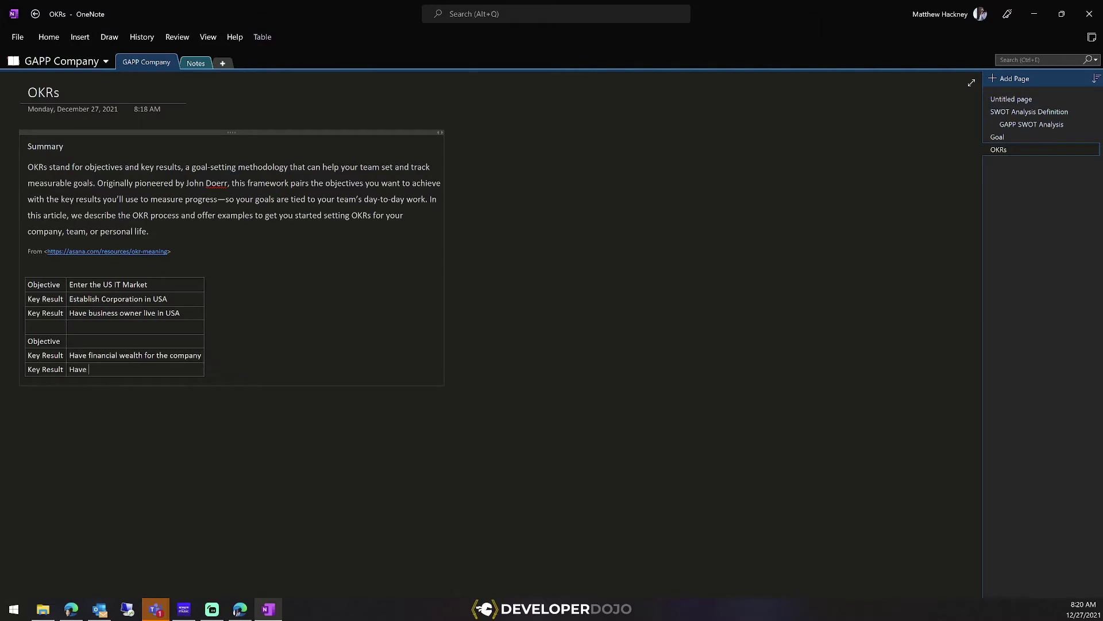
text(5 employees based in USA with full salary pac)
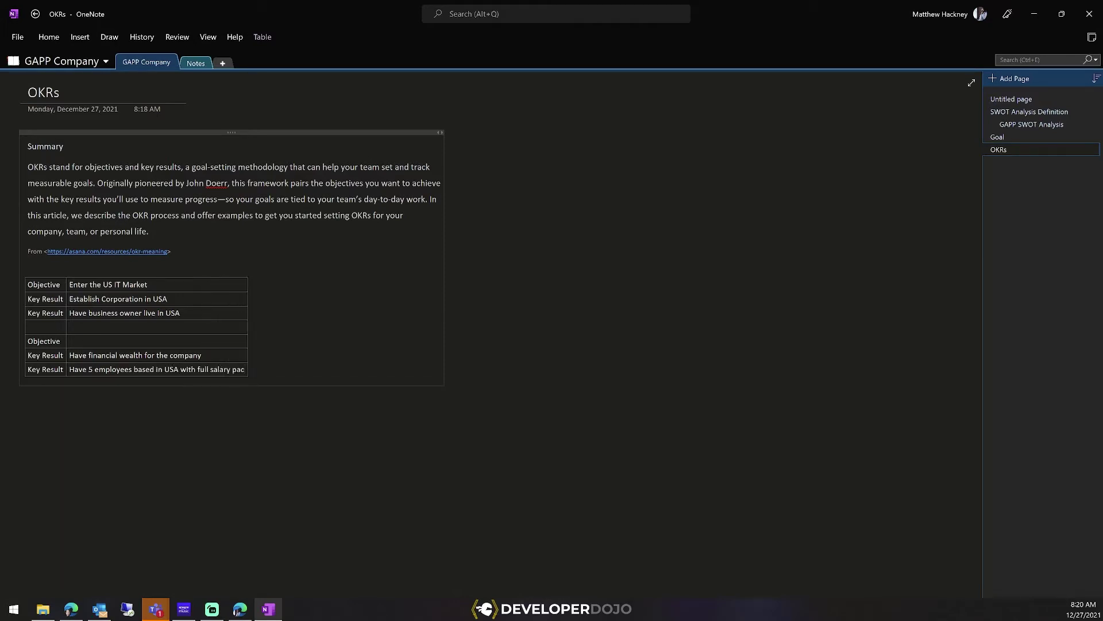
text(kage)
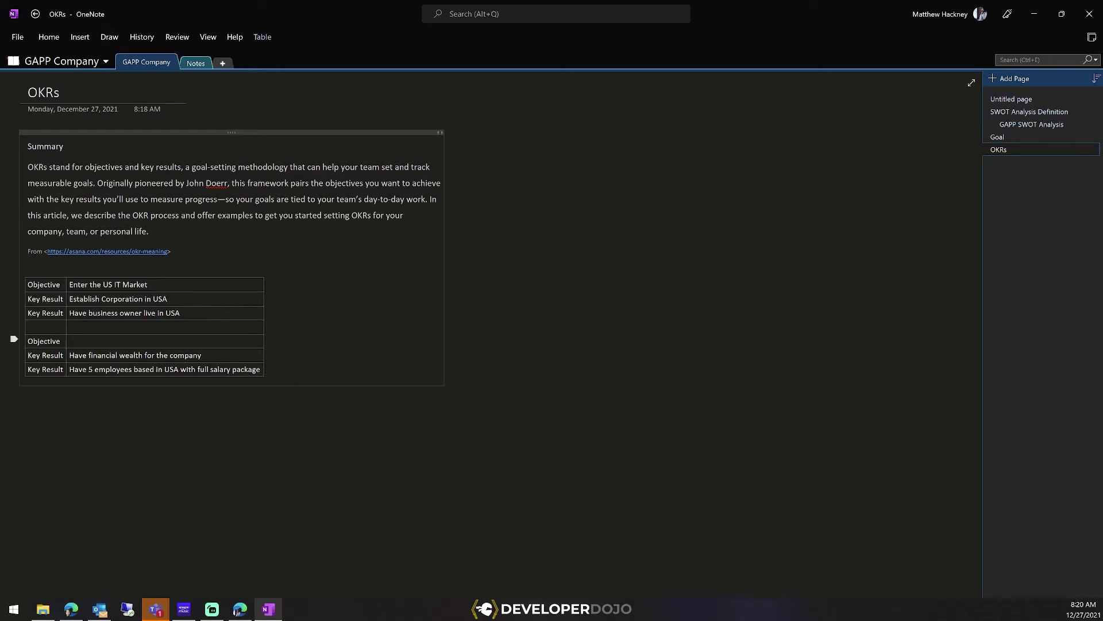
text(Make $250,000 USD per year)
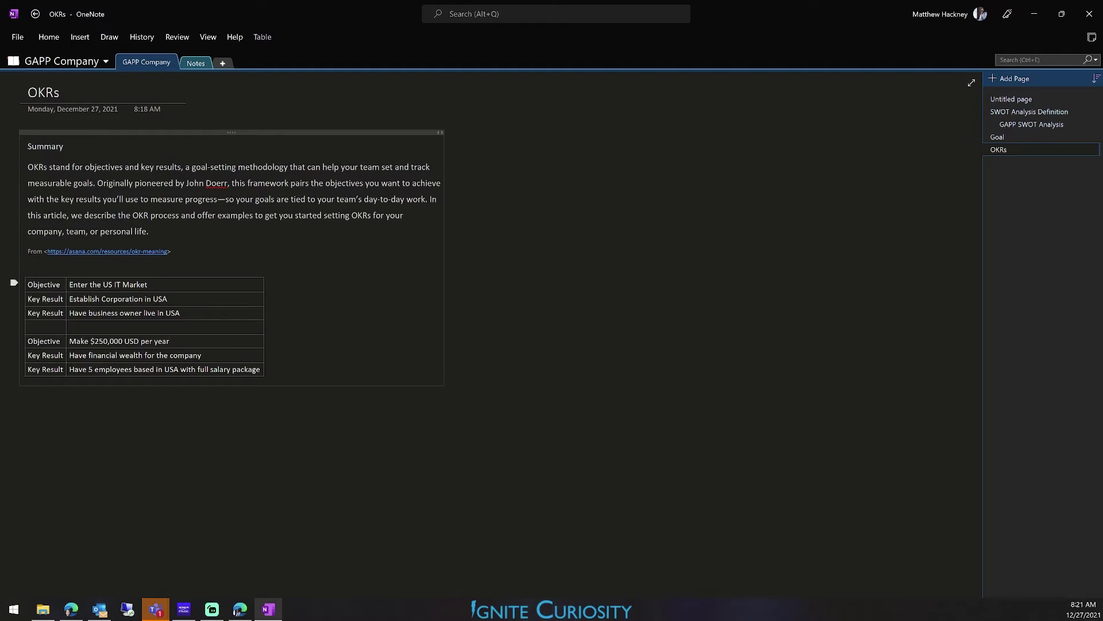
click(170, 341)
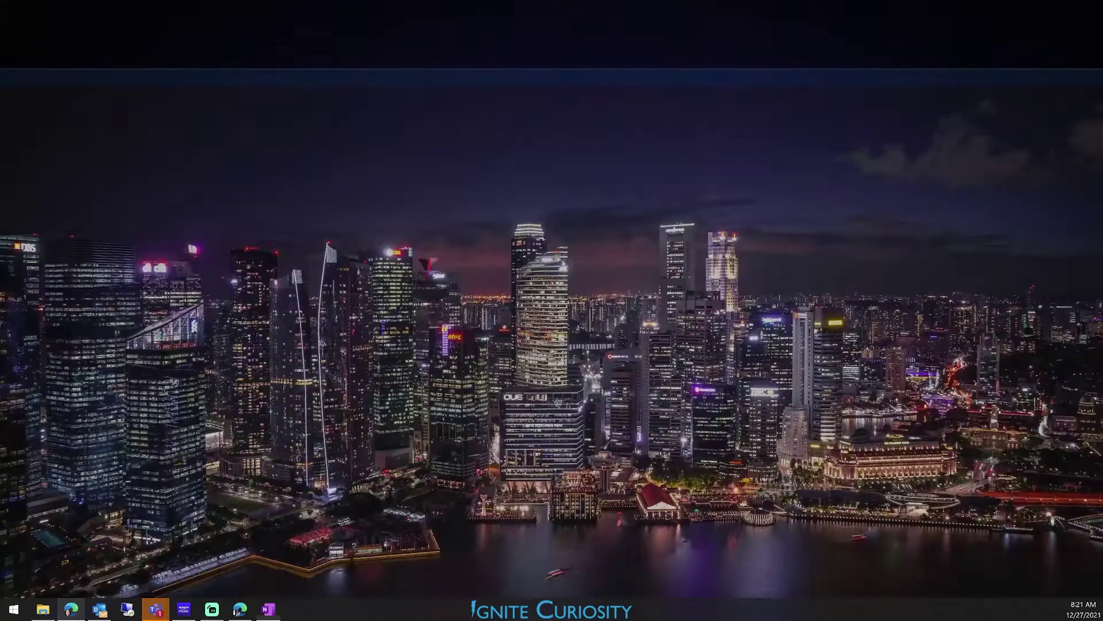
Switch back to Edge and close the Asana OKR article
click(77, 578)
click(244, 610)
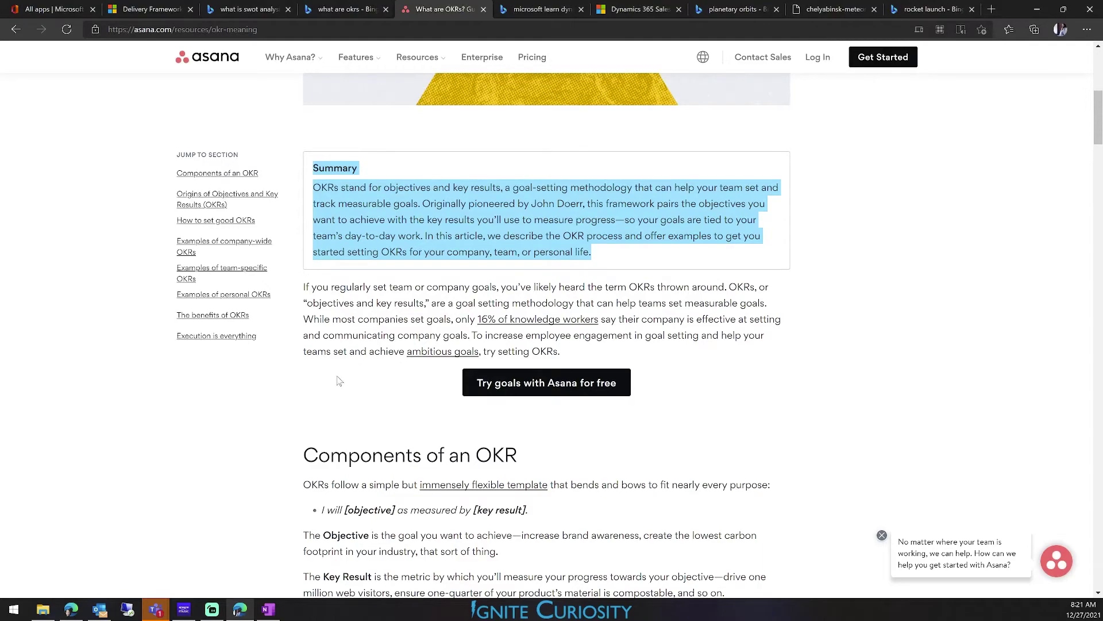
scroll(336, 376, down, 2)
key(ctrl+w)
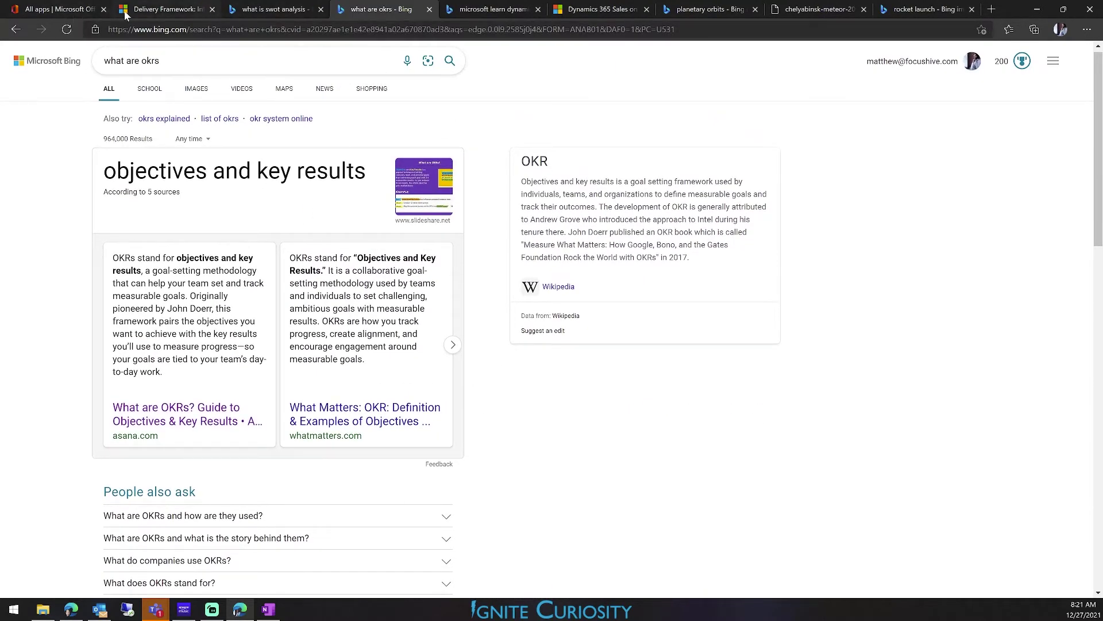
Return to the GAPP Company record, examine the Think Tank stage fields alongside the OneNote OKRs page, and close the stage details
click(166, 9)
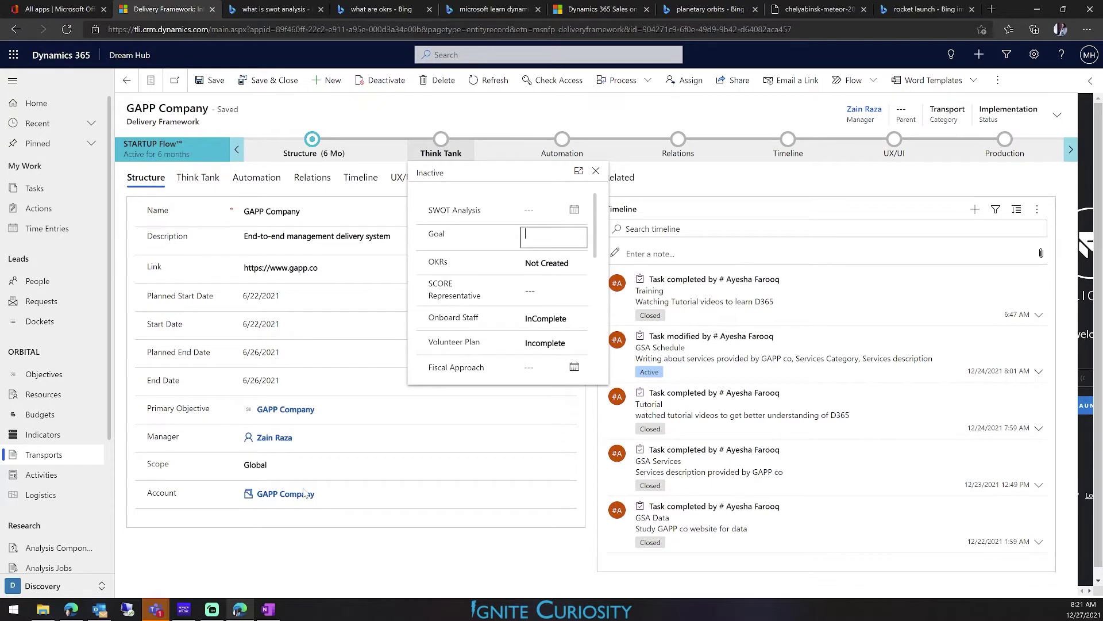
scroll(462, 288, down, 4)
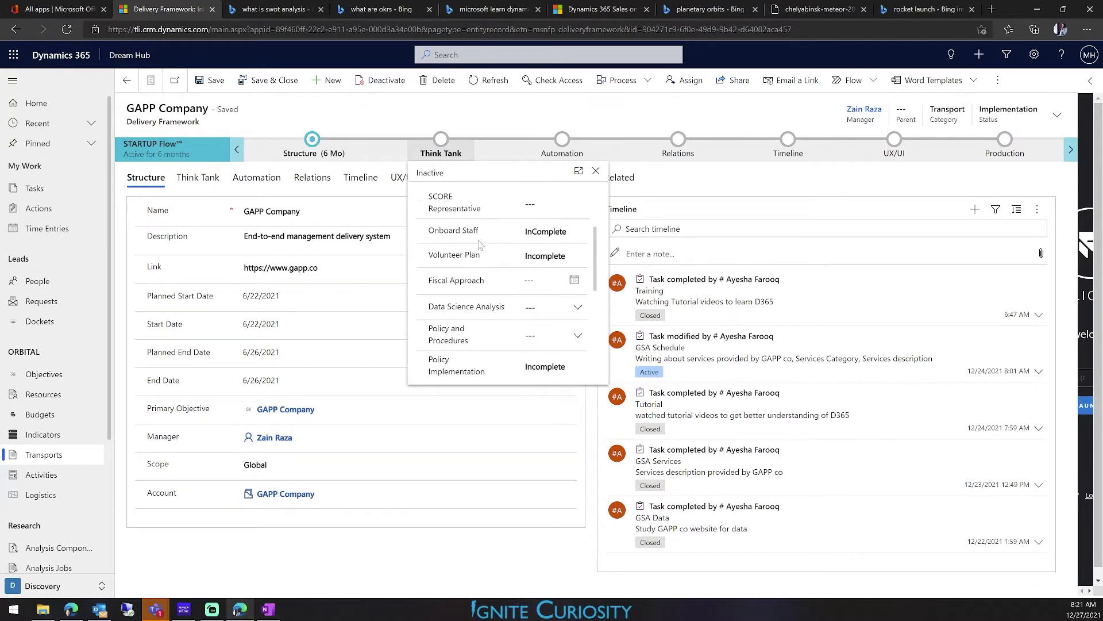
scroll(471, 322, down, 3)
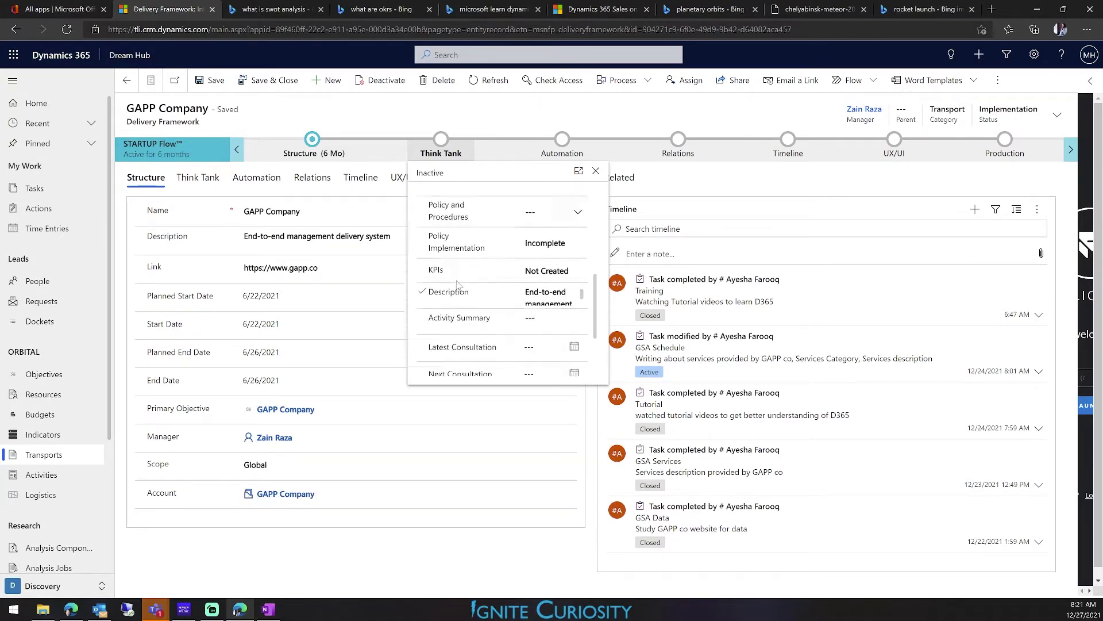
scroll(486, 327, down, 1)
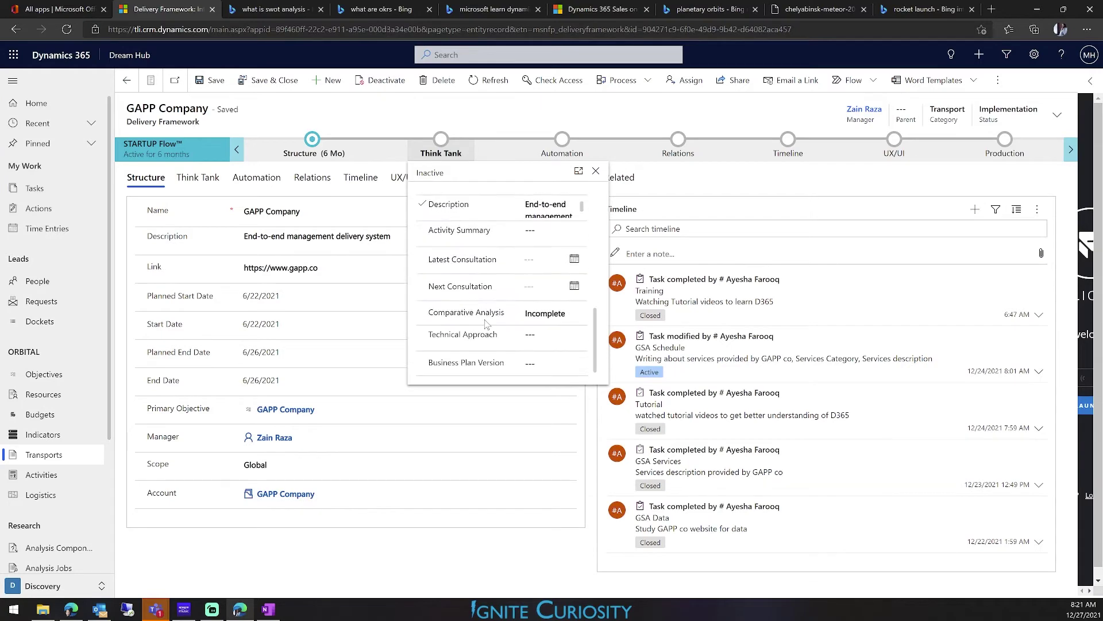
click(267, 609)
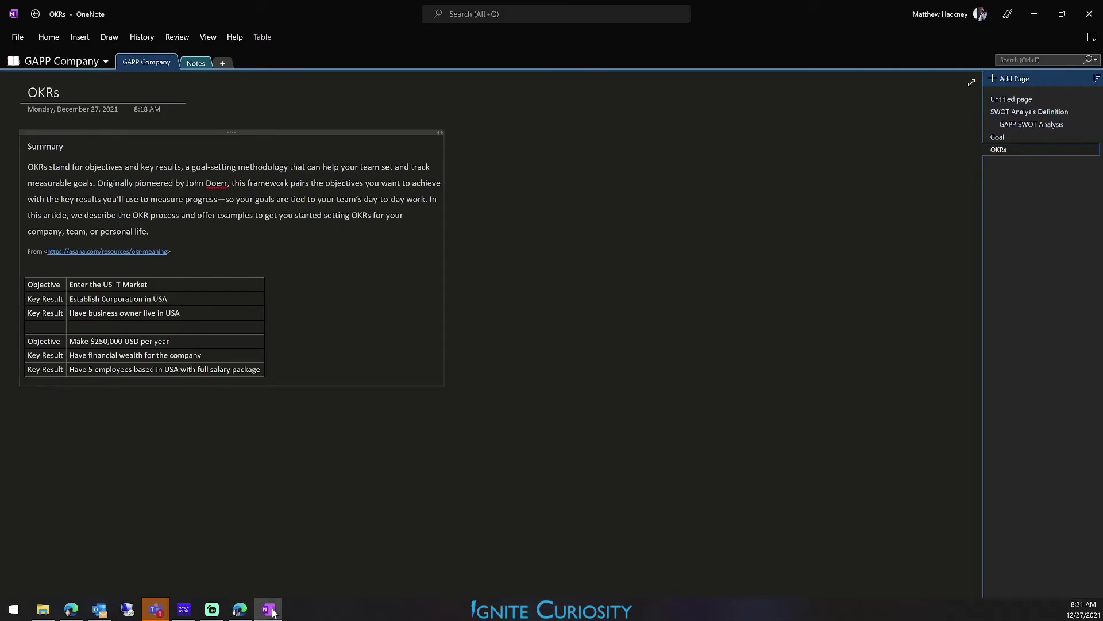
click(240, 609)
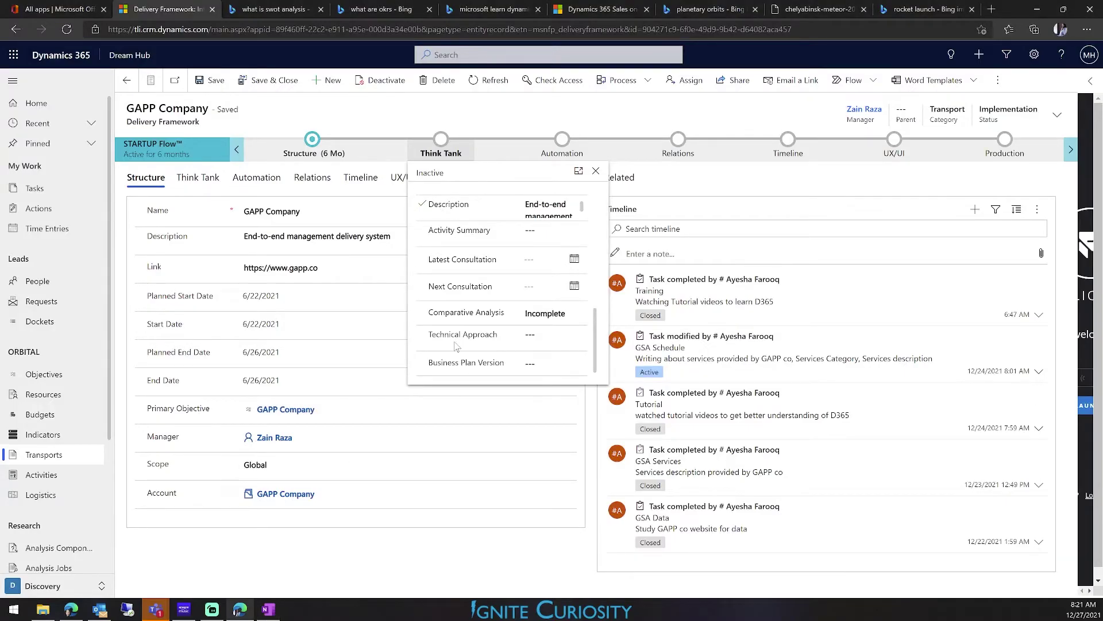
scroll(459, 339, up, 2)
scroll(459, 323, up, 3)
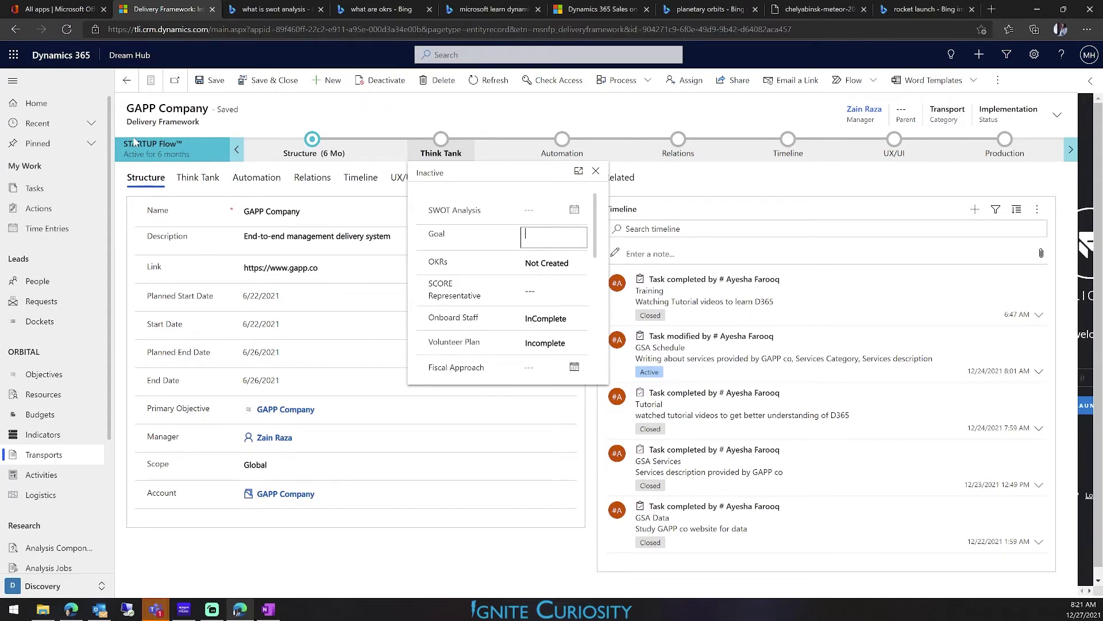
click(306, 116)
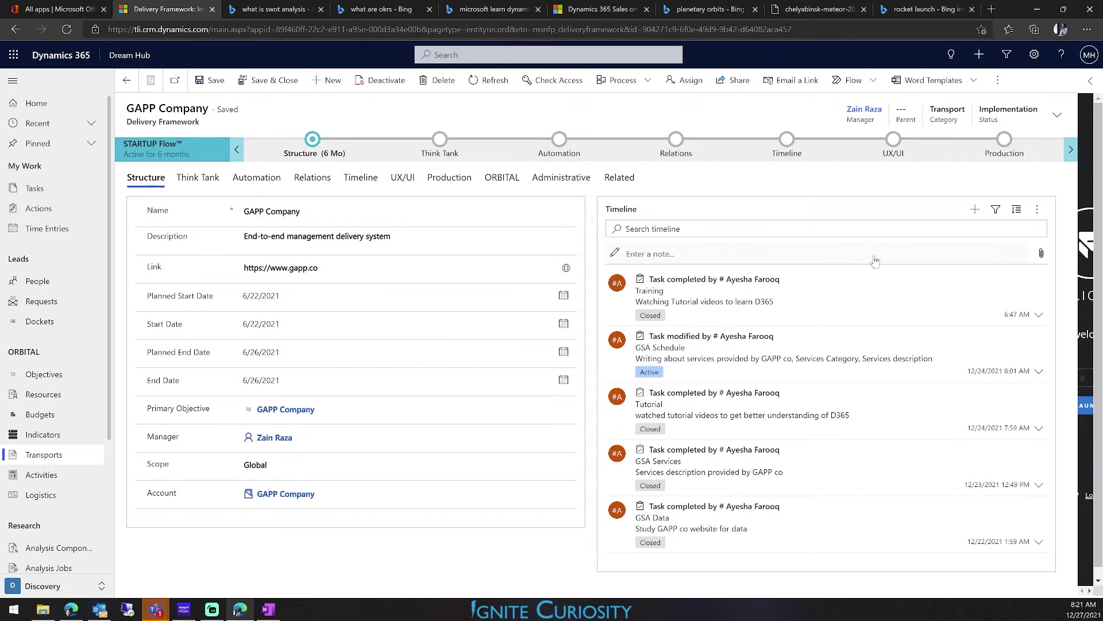
Start a new note on the GAPP Company timeline
click(975, 210)
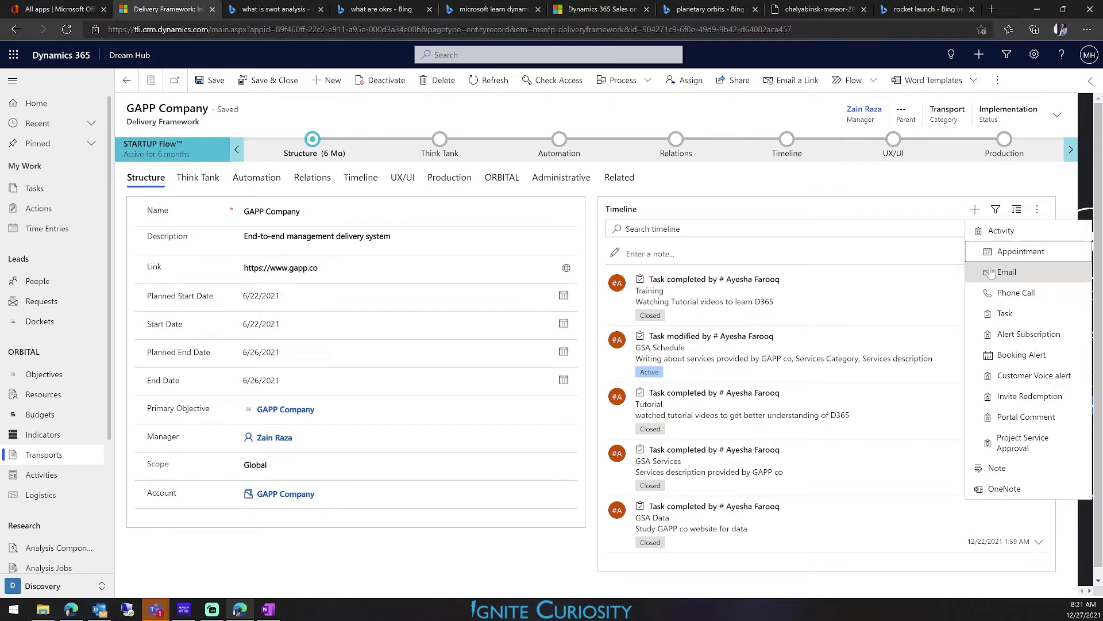
click(998, 468)
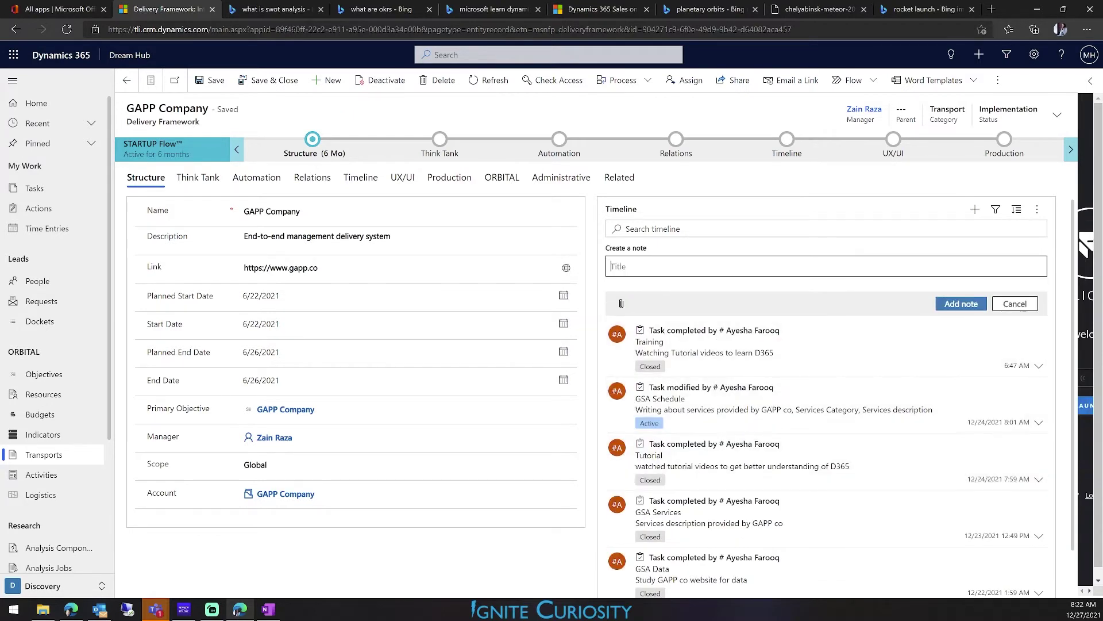
text(Work)
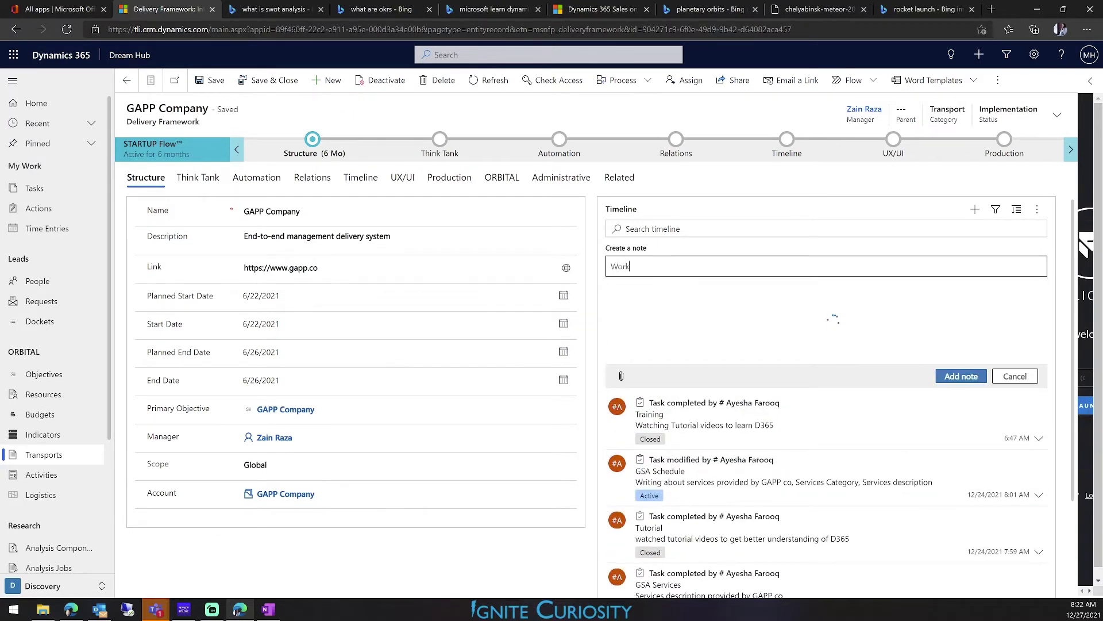
text(ed with Ayehs)
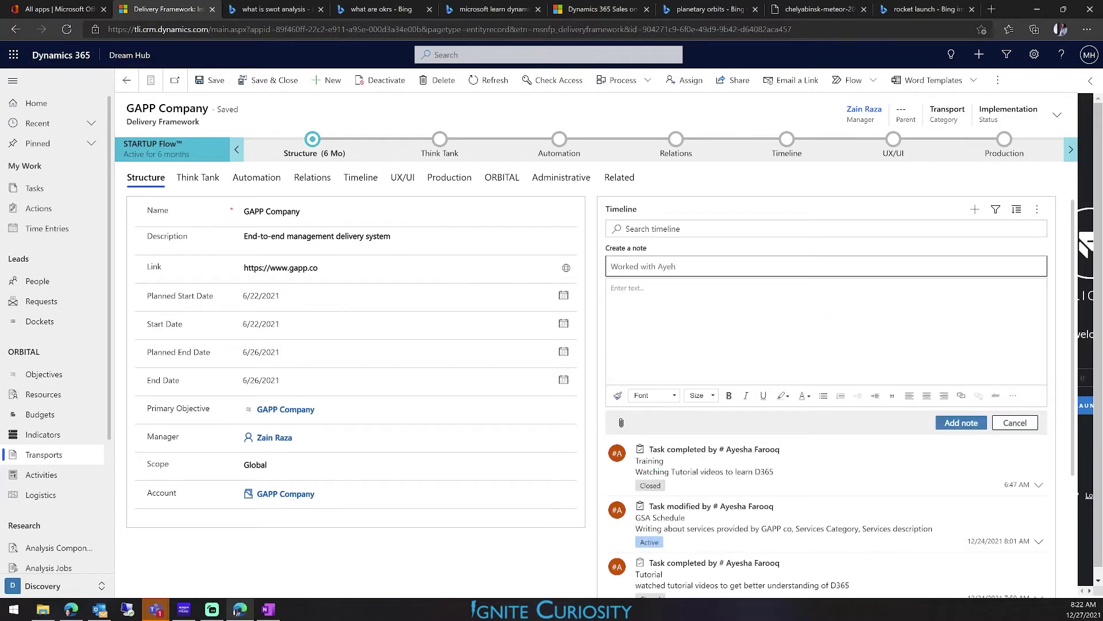
key(BackSpace)
key(BackSpace)
key(BackSpace)
key(BackSpace)
key(BackSpace)
key(BackSpace)
key(BackSpace)
key(BackSpace)
key(BackSpace)
key(BackSpace)
key(BackSpace)
key(BackSpace)
key(BackSpace)
Title the note "Training Admin Staff" and describe creating a training with the named colleague for future staff "on how STARTUP Sequence & DREAM Hub work."
text(Training Admin Staff)
key(Tab)
text(I worke)
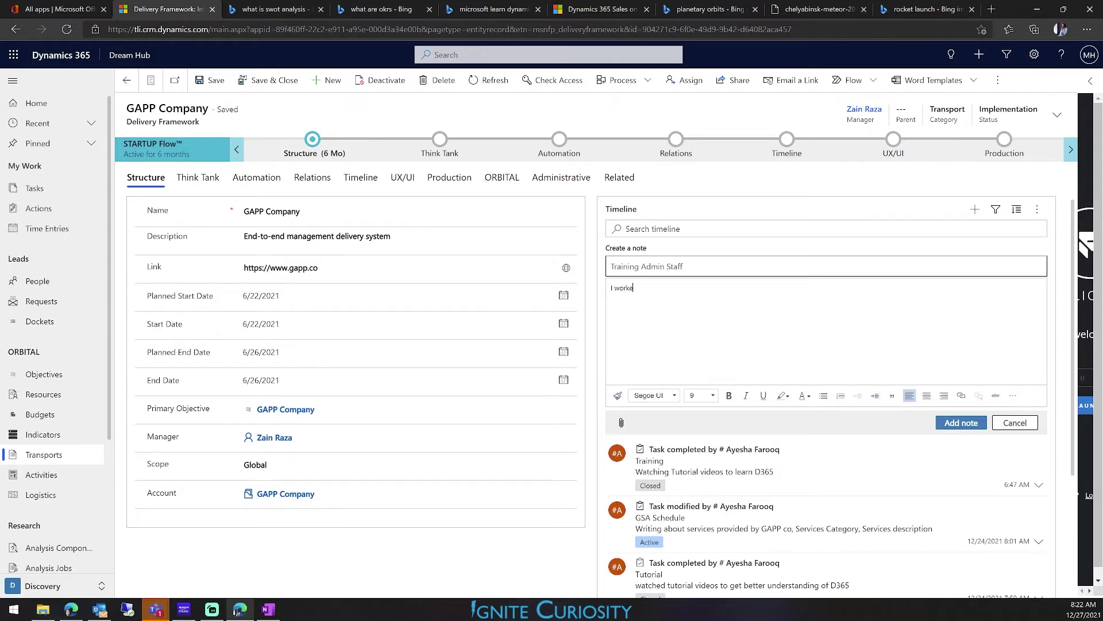
text(d with Ay)
text(esha & created a traiing vide)
key(BackSpace)
key(BackSpace)
key(BackSpace)
key(BackSpace)
key(BackSpace)
text(ning for future staf)
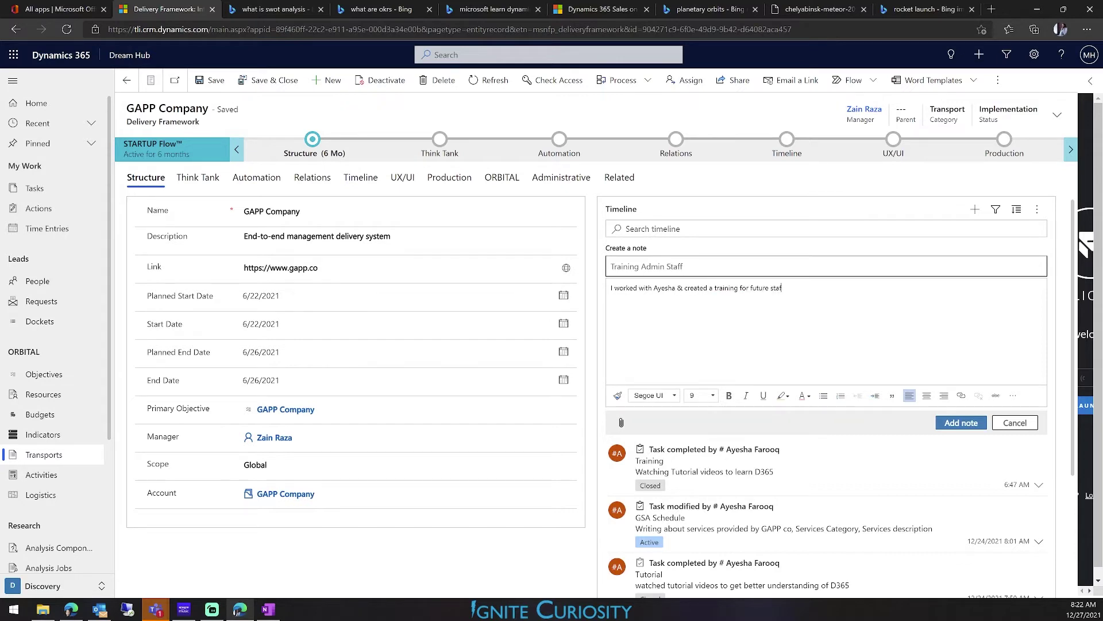
text(f on how)
text( STARTUP Secua)
key(BackSpace)
text(en)
key(BackSpace)
text(DREAM Hub work.  I also )
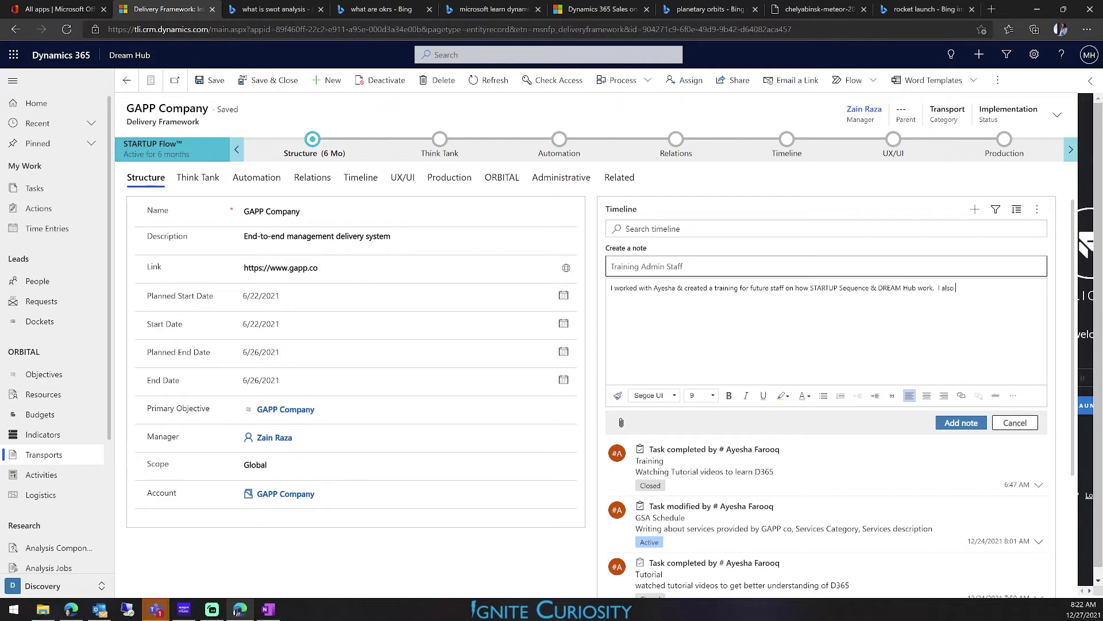
Complete the note with "I also went through some of the STARTUP Sequence and put things into OneNote." and add it to the timeline
text(went through some of the SST)
key(BackSpace)
key(BackSpace)
text(STARTUP Sequence)
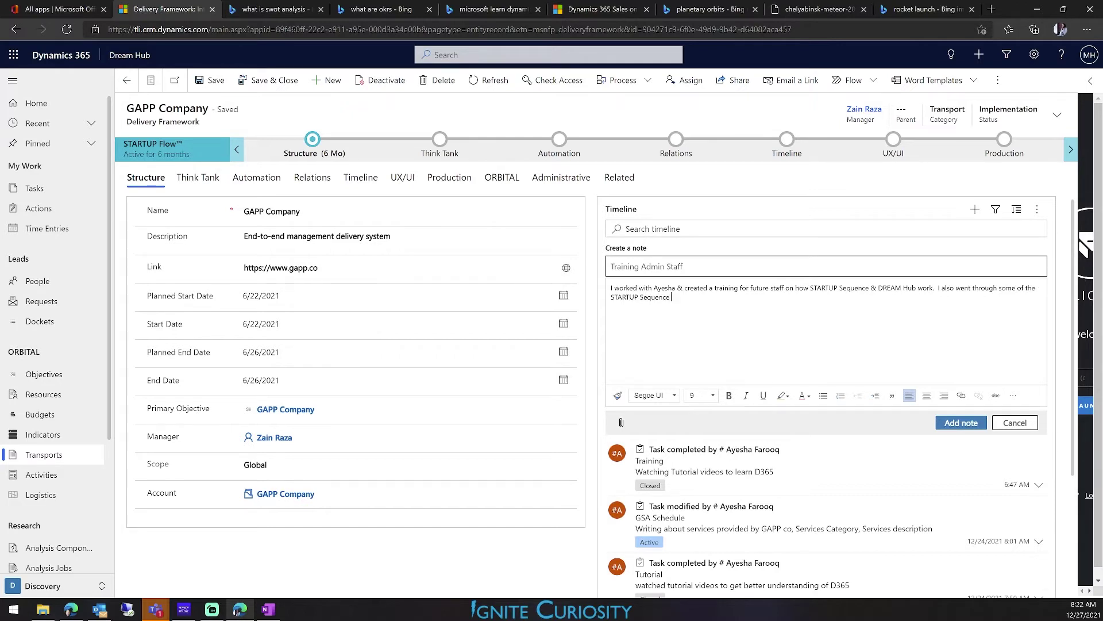
text( and put thing s into OneNote.)
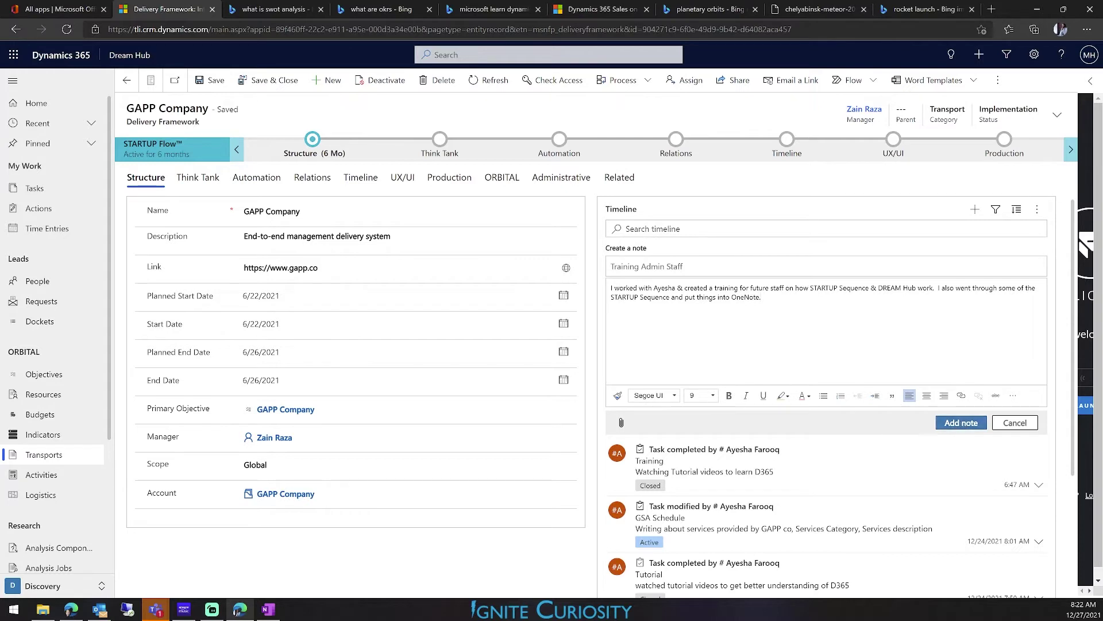
click(961, 422)
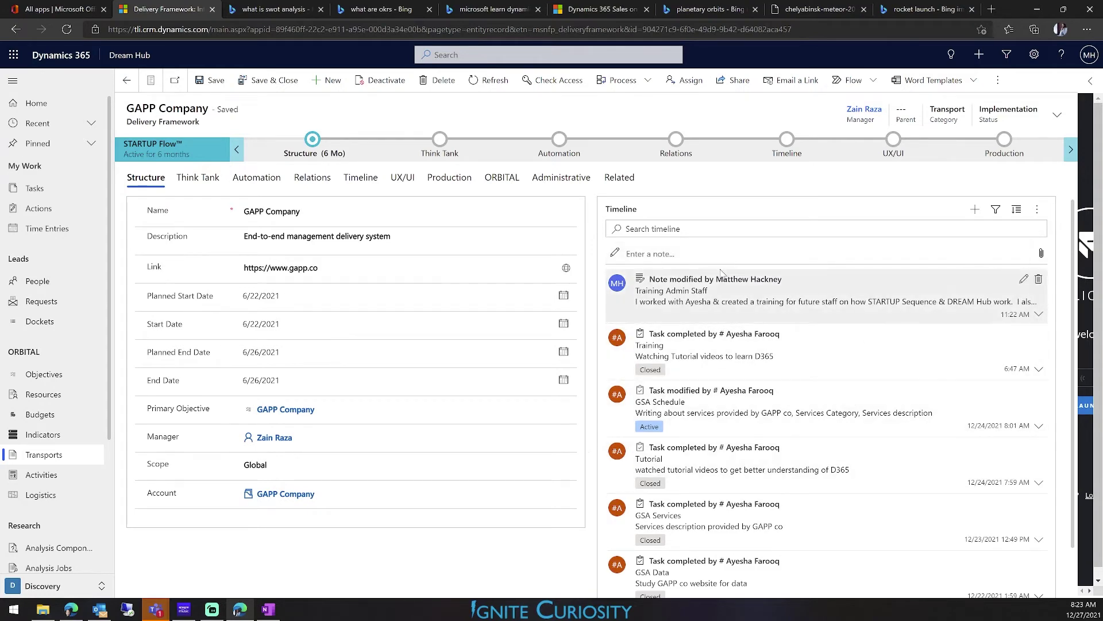
Look through the Think Tank stage fields down to Business Plan Version and open the Automation stage
scroll(719, 275, down, 1)
scroll(517, 206, up, 1)
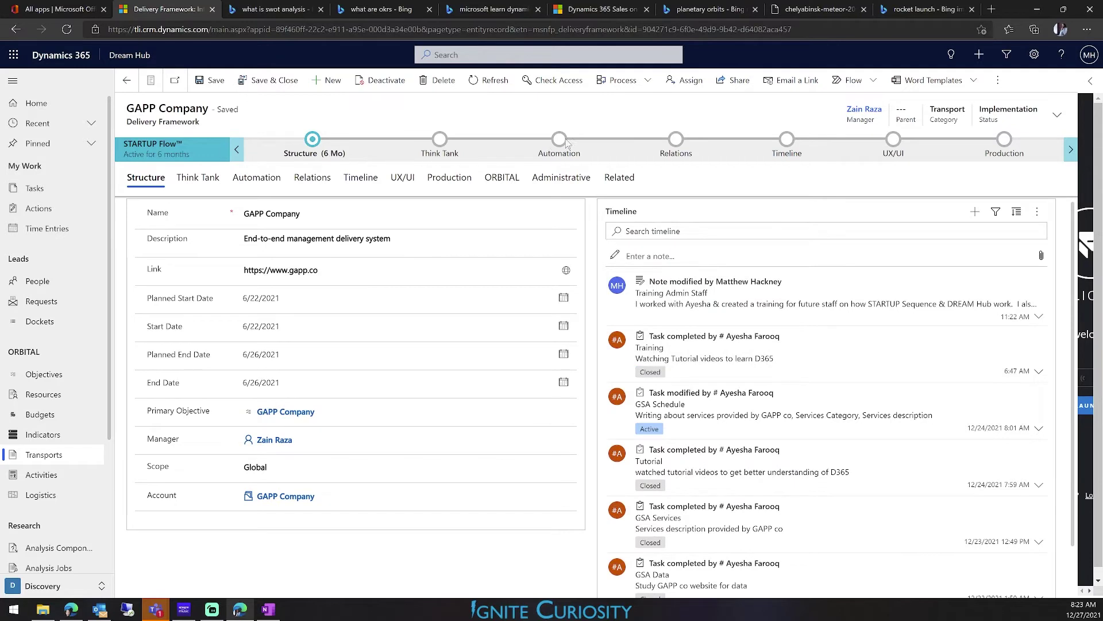
click(439, 145)
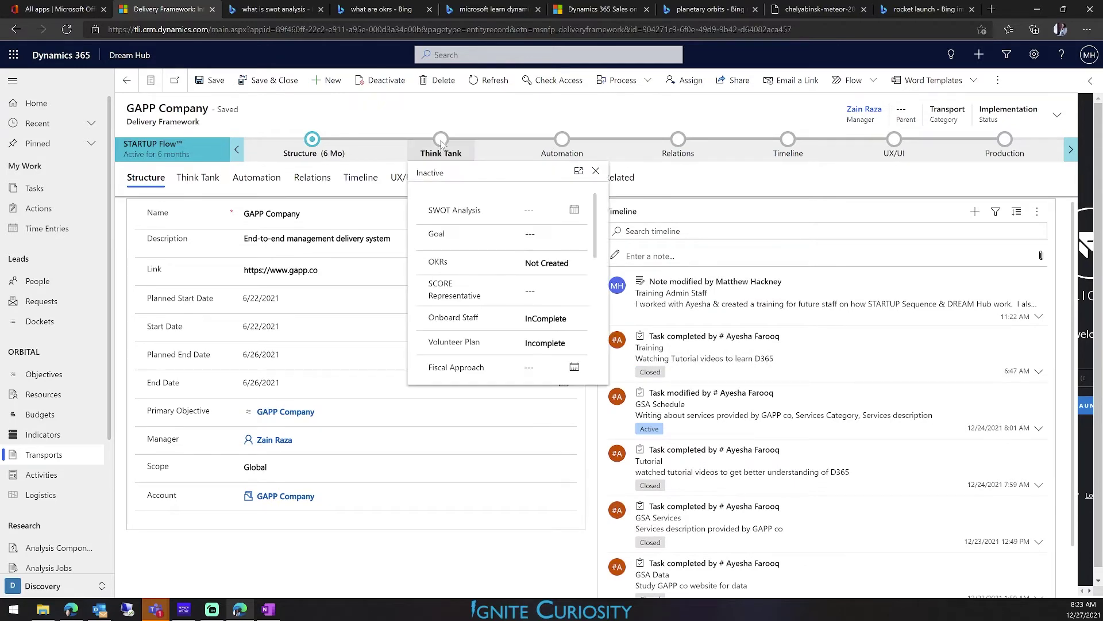
scroll(500, 270, down, 5)
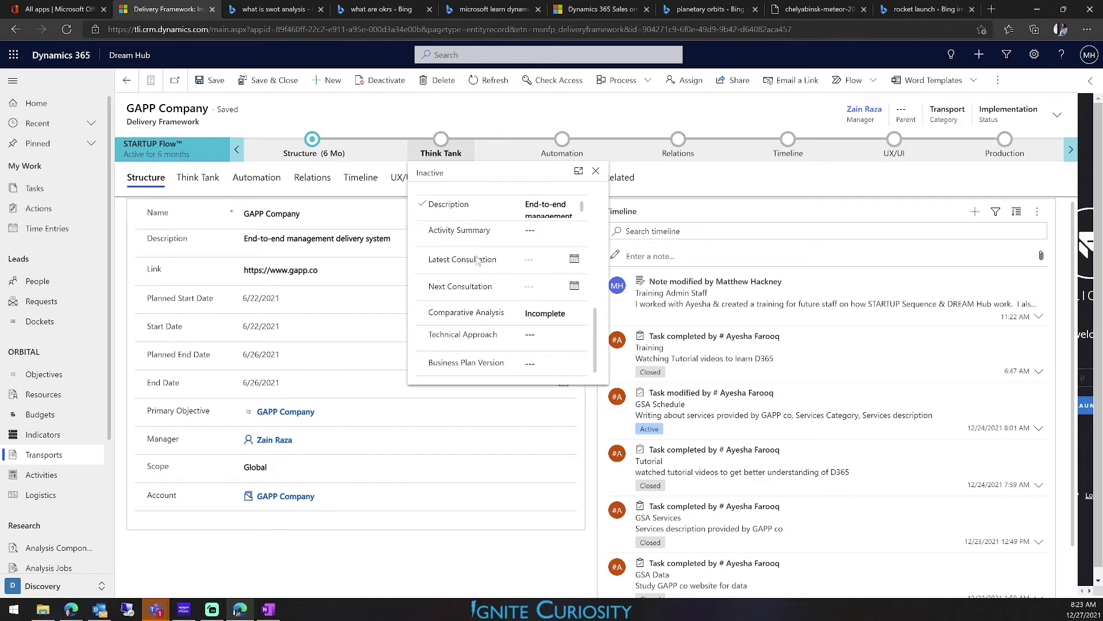
click(560, 147)
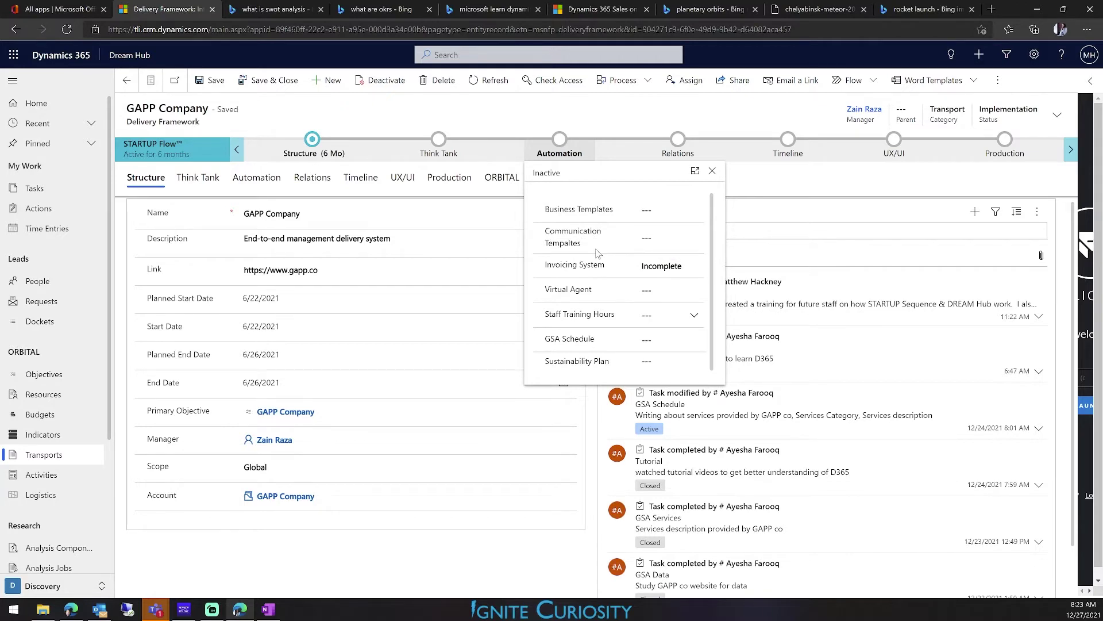
Try entering 8 for Communication Templates in the Automation stage
click(650, 238)
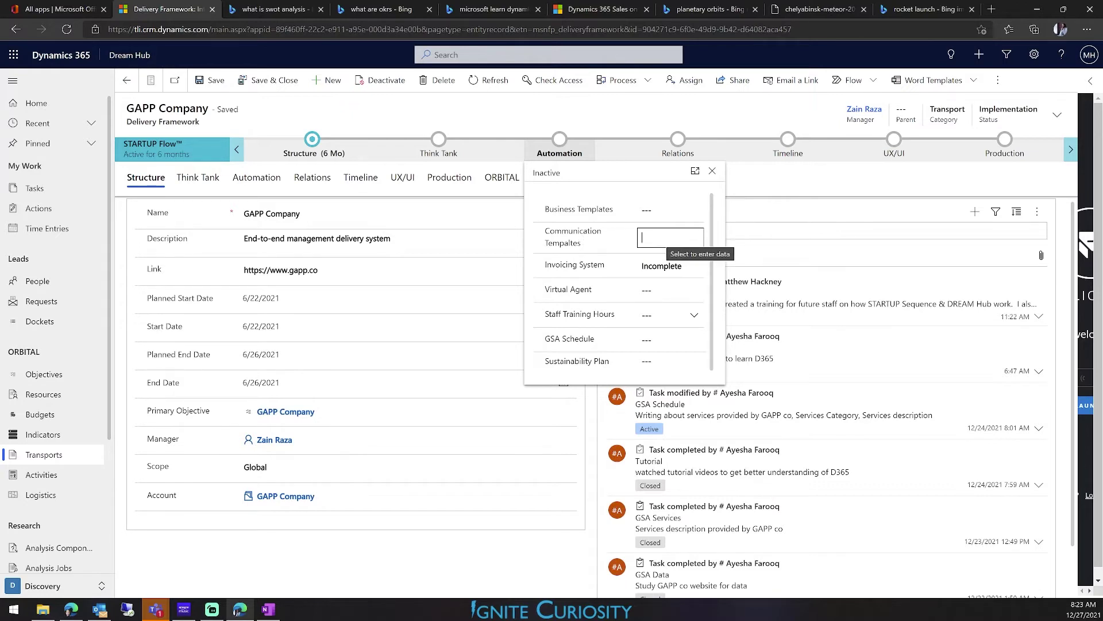
text(8)
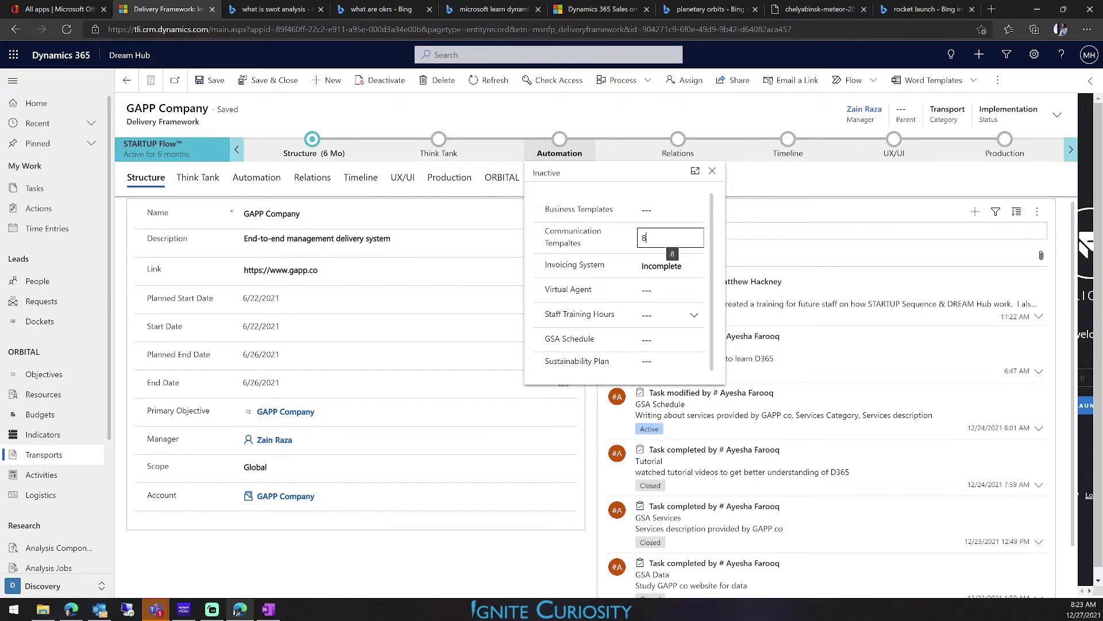
key(BackSpace)
Examine the Invoicing System, Virtual Agent and Staff Training Hours fields and their available options in the Automation stage
click(678, 270)
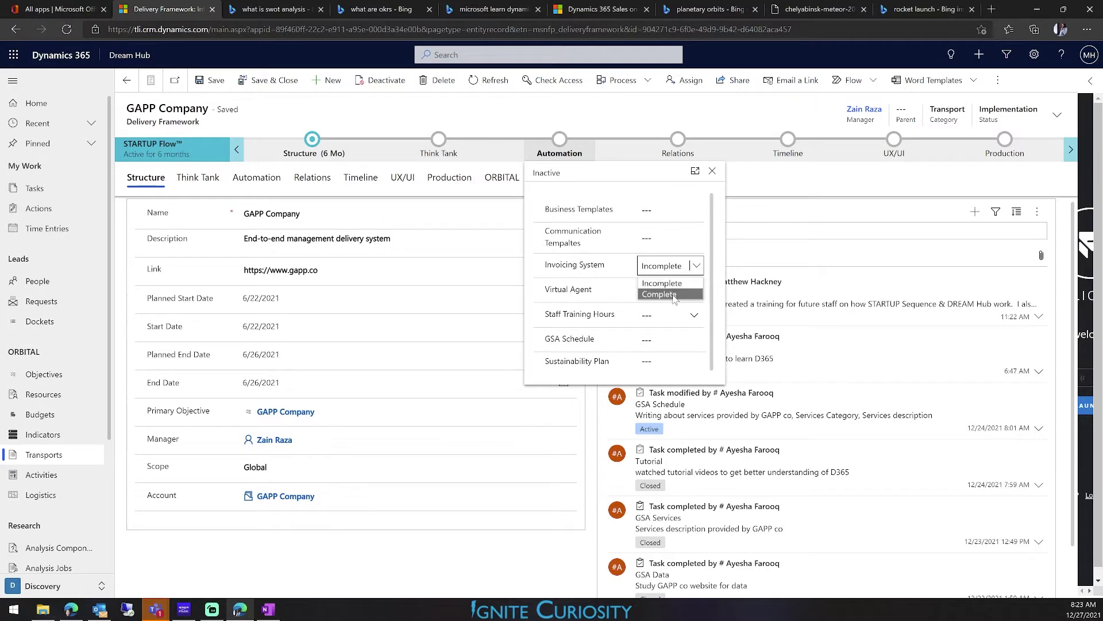
click(601, 266)
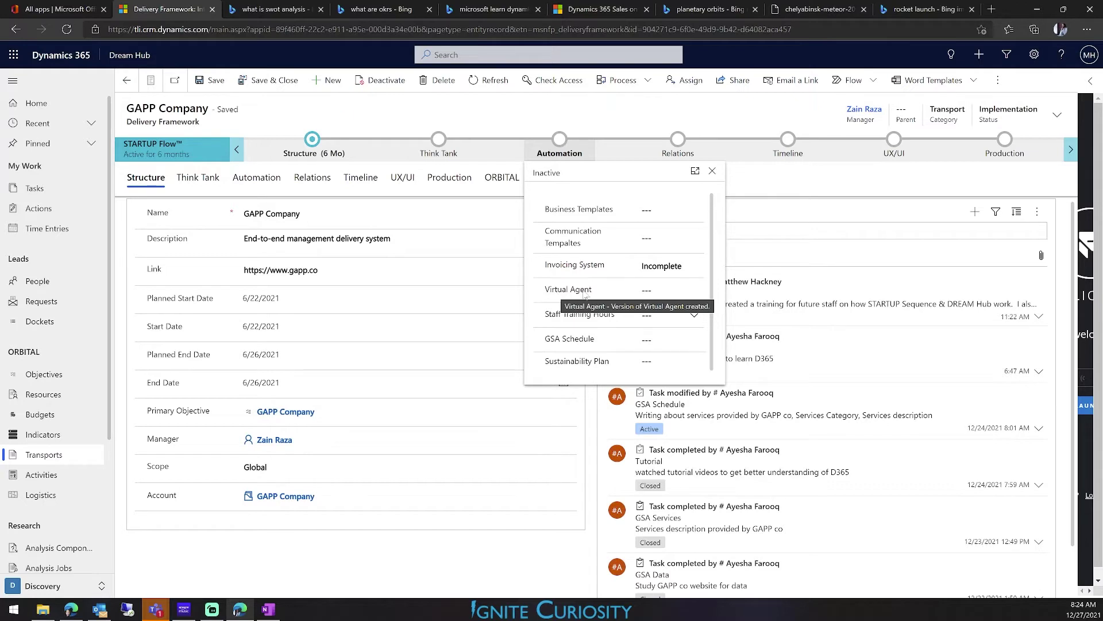
click(661, 290)
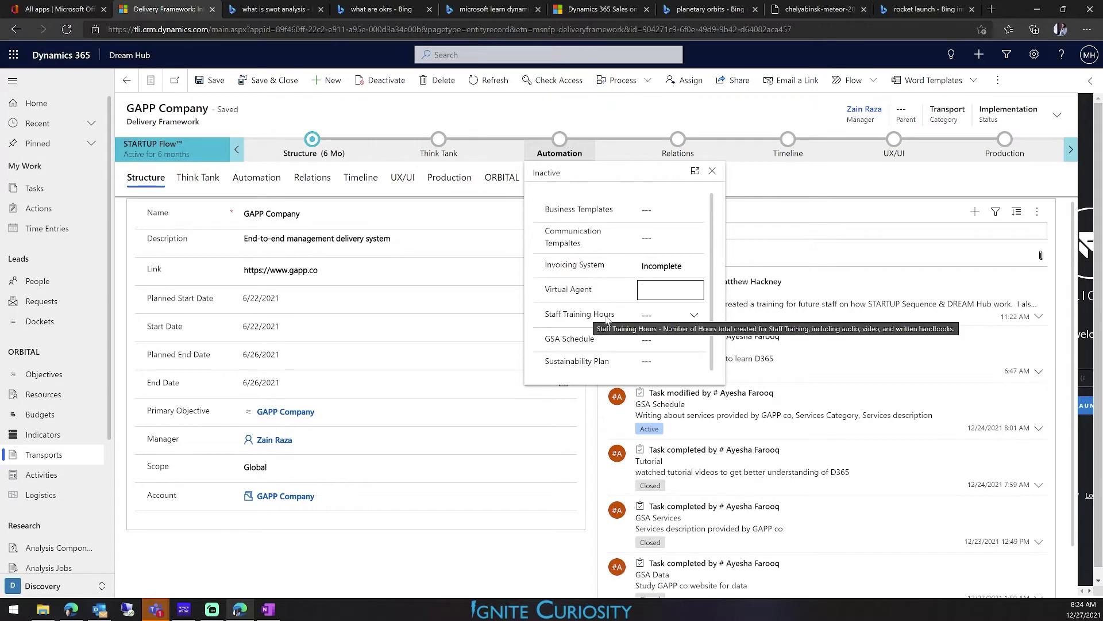
click(694, 315)
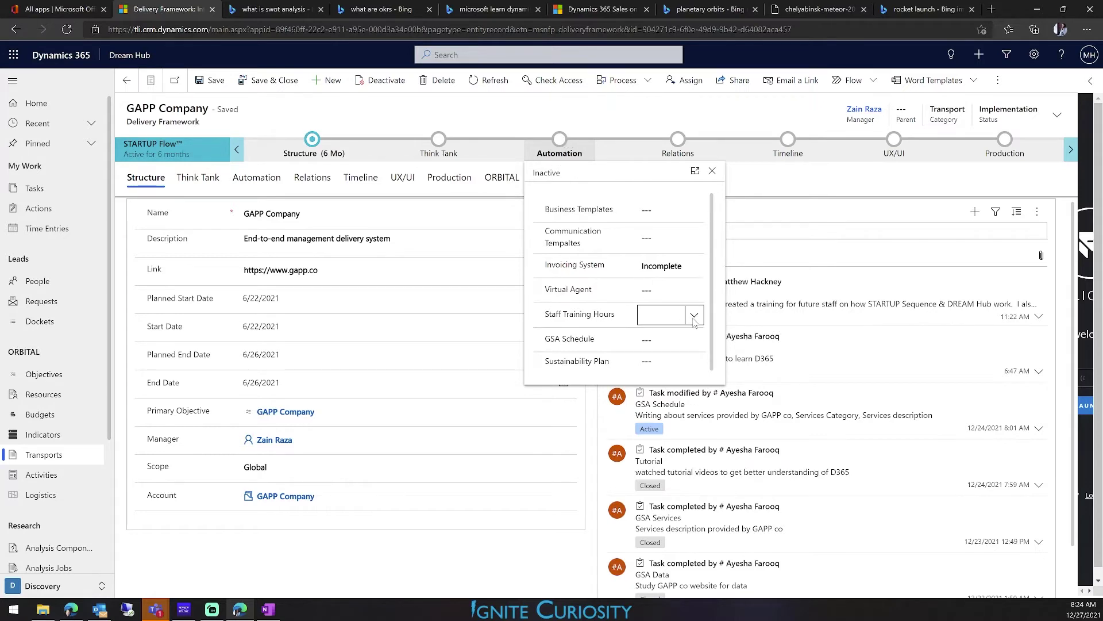
scroll(696, 336, down, 4)
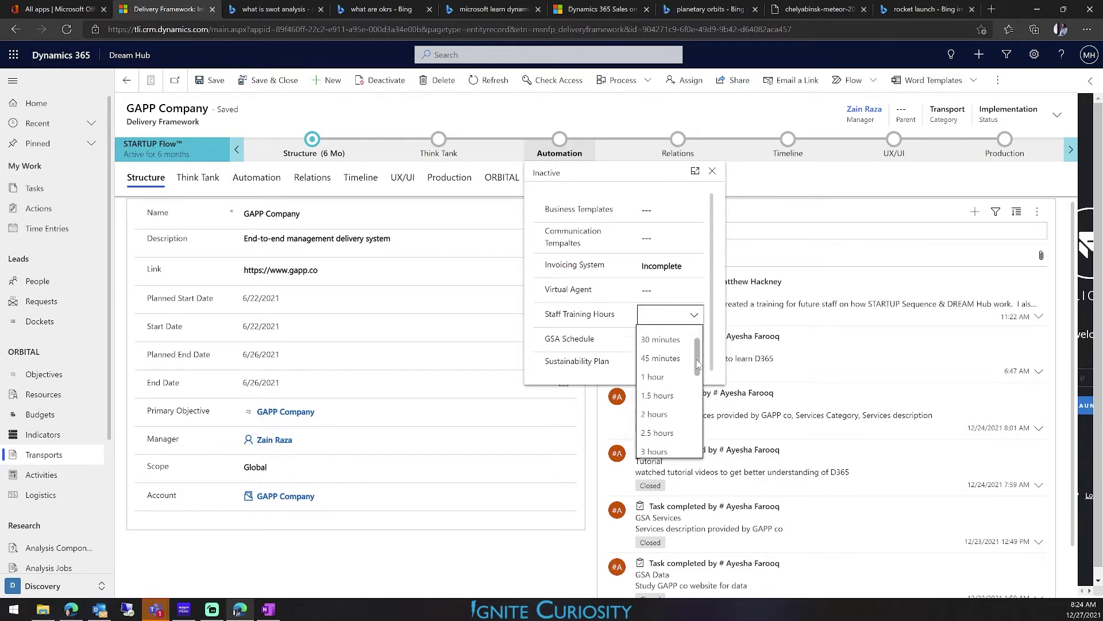
scroll(695, 336, up, 5)
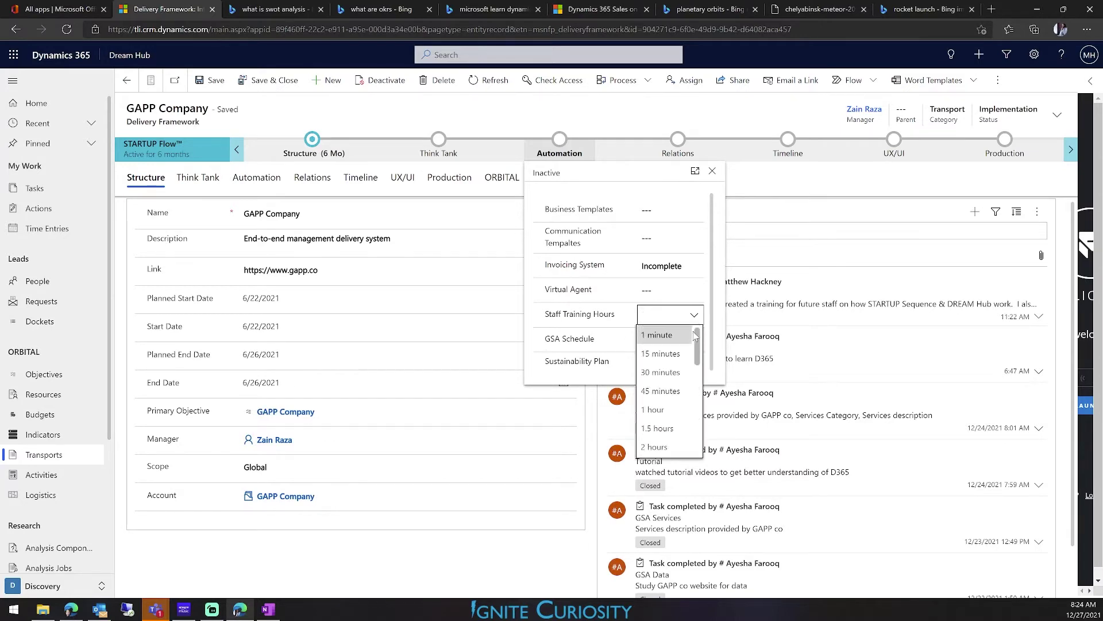
click(590, 319)
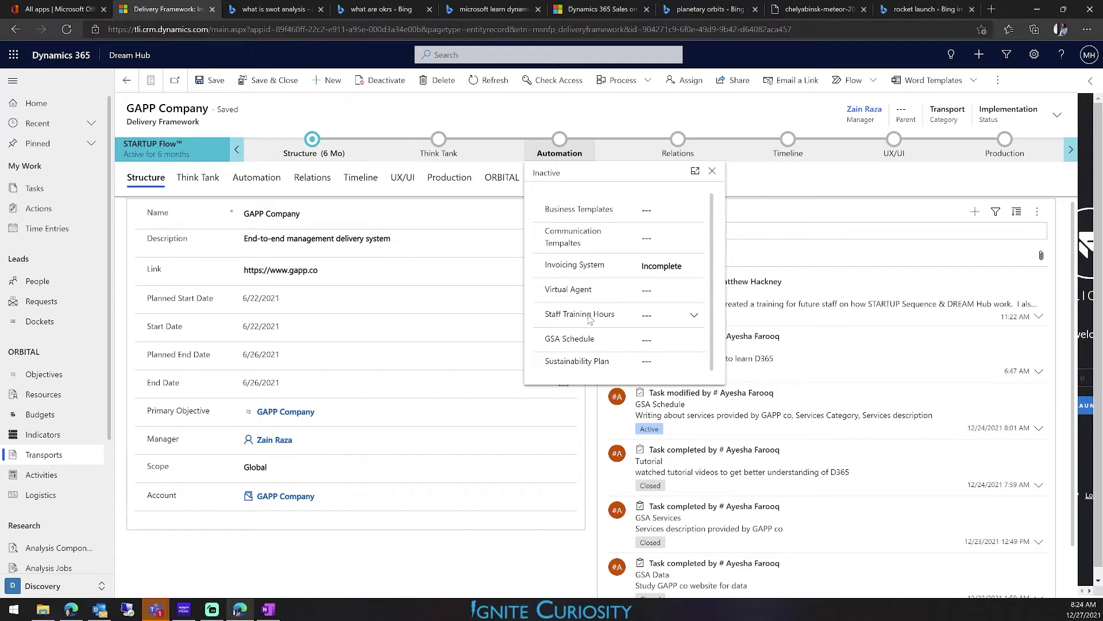
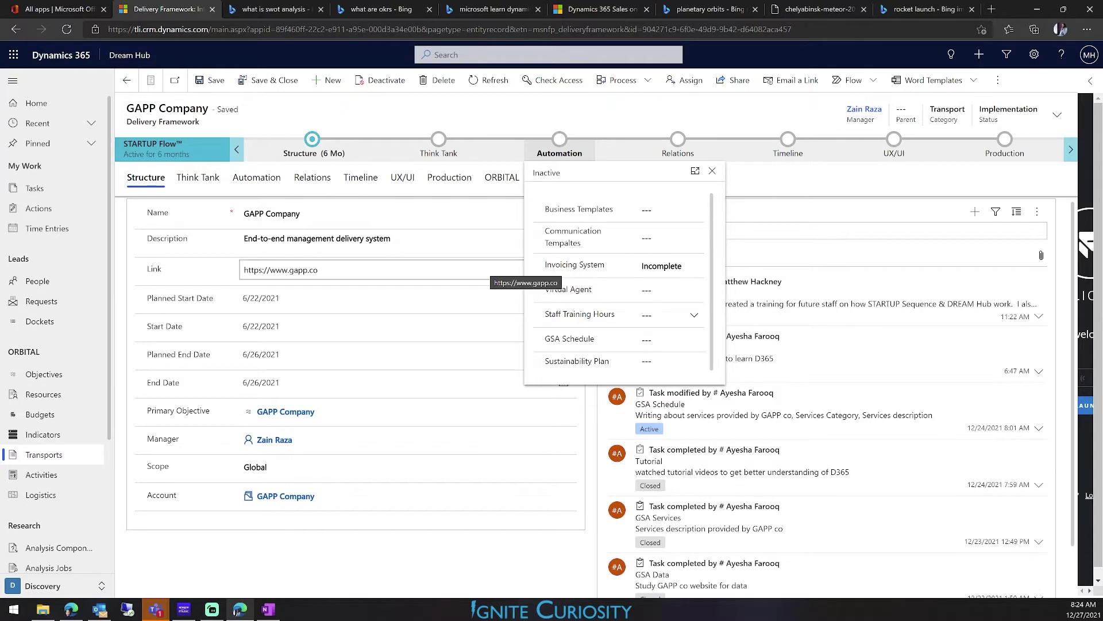
Open the Structure stage and look through its fields down to Account
click(313, 142)
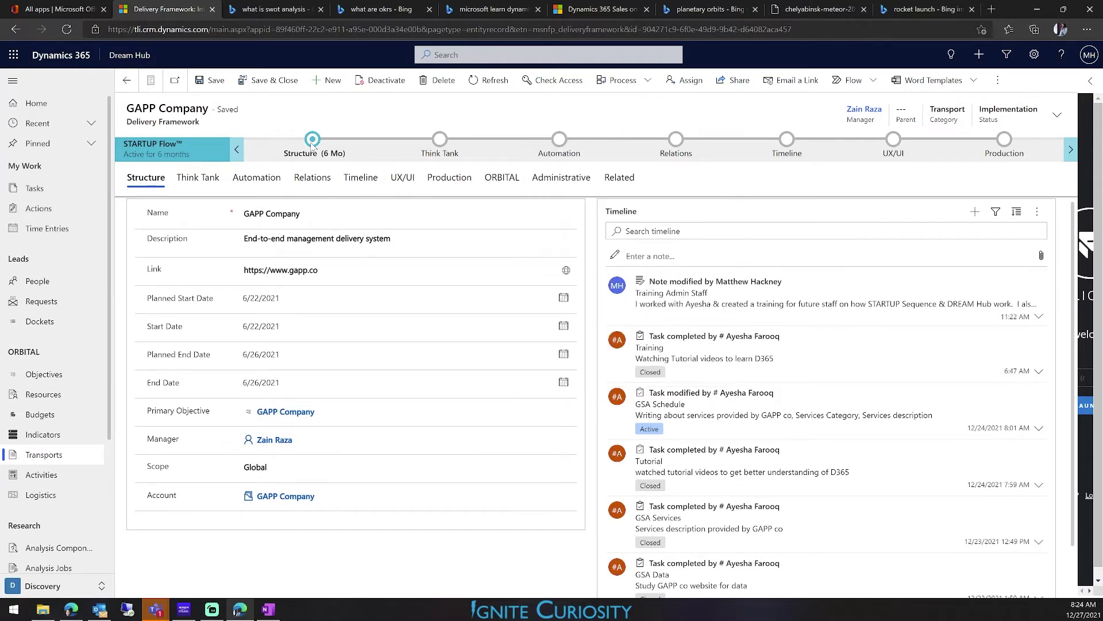
scroll(352, 319, down, 3)
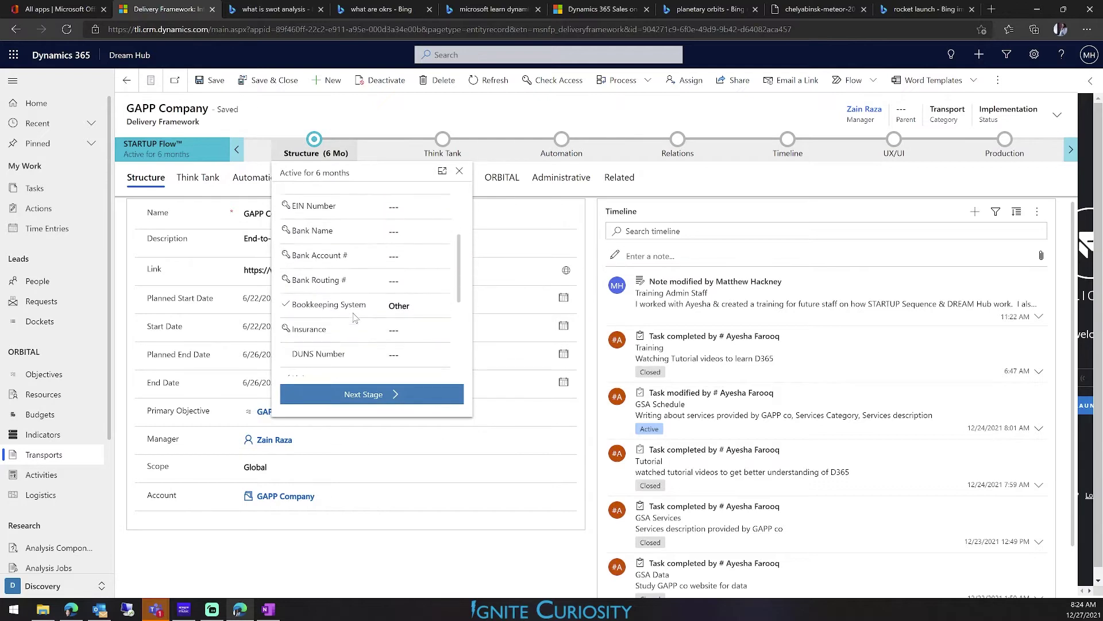
scroll(354, 318, down, 3)
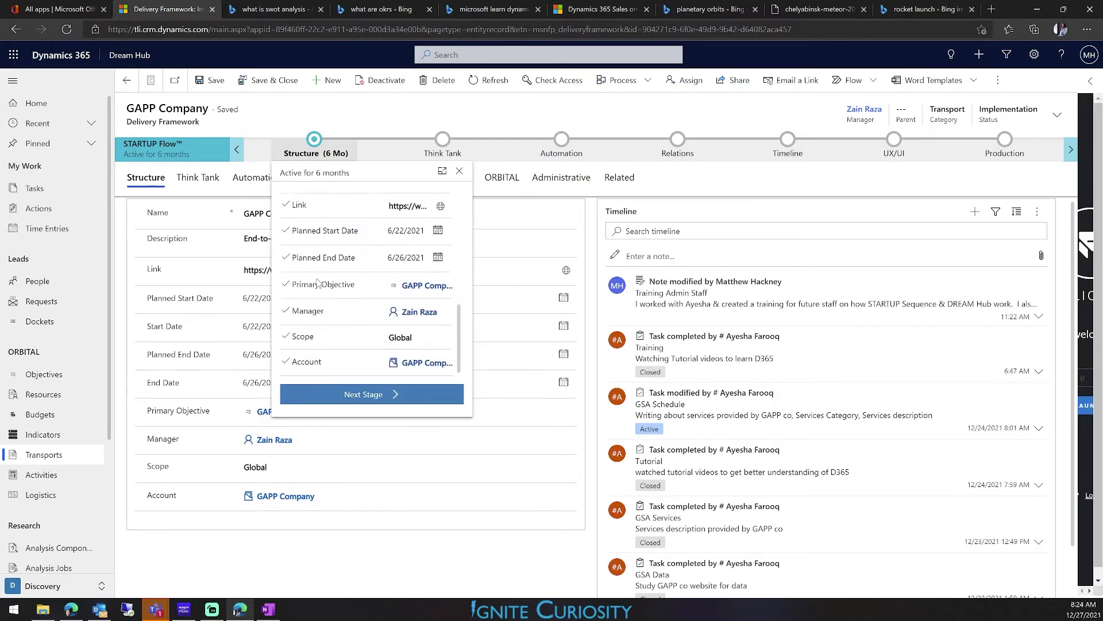
Review the Structure stage fields from Account back up to Parent Transport, including Insurance, DUNS Number and the banking fields
scroll(326, 282, up, 1)
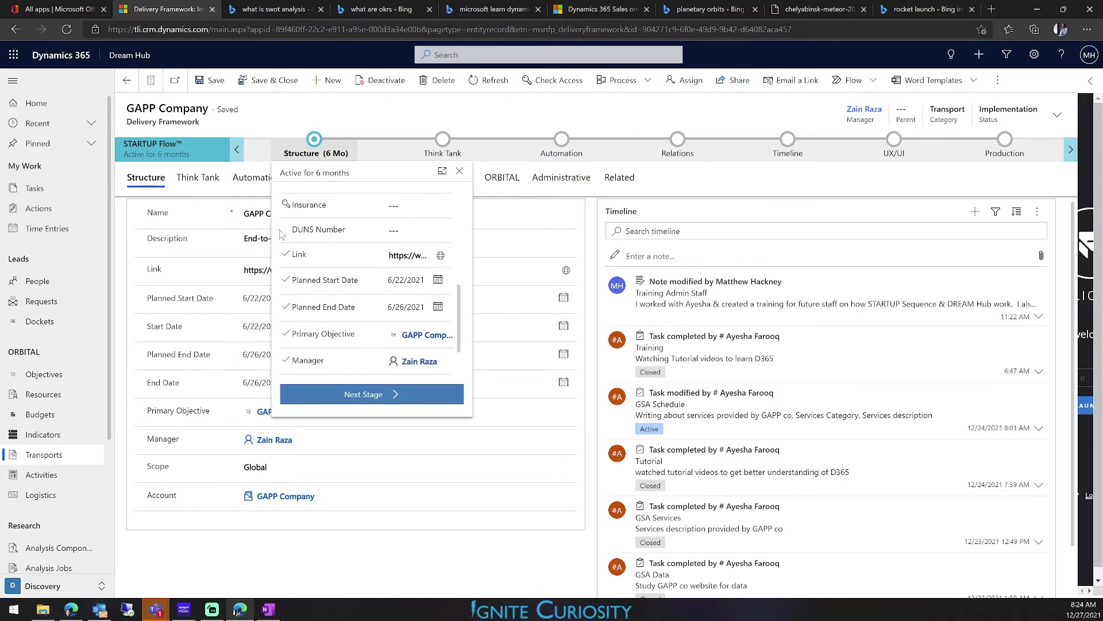
scroll(340, 267, down, 1)
scroll(353, 293, up, 4)
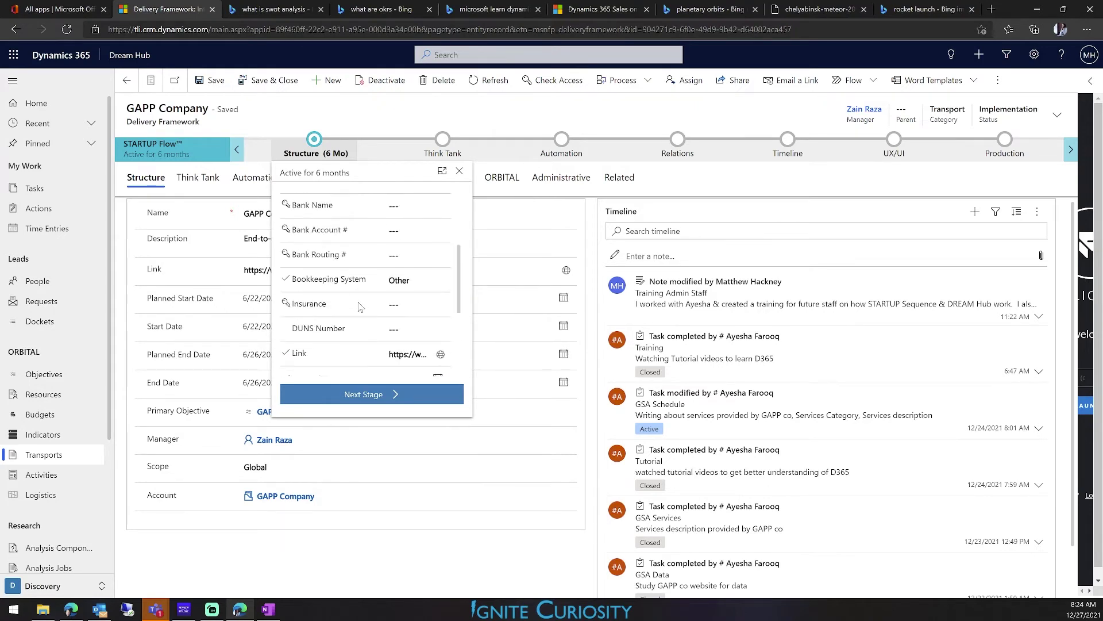
scroll(353, 302, up, 2)
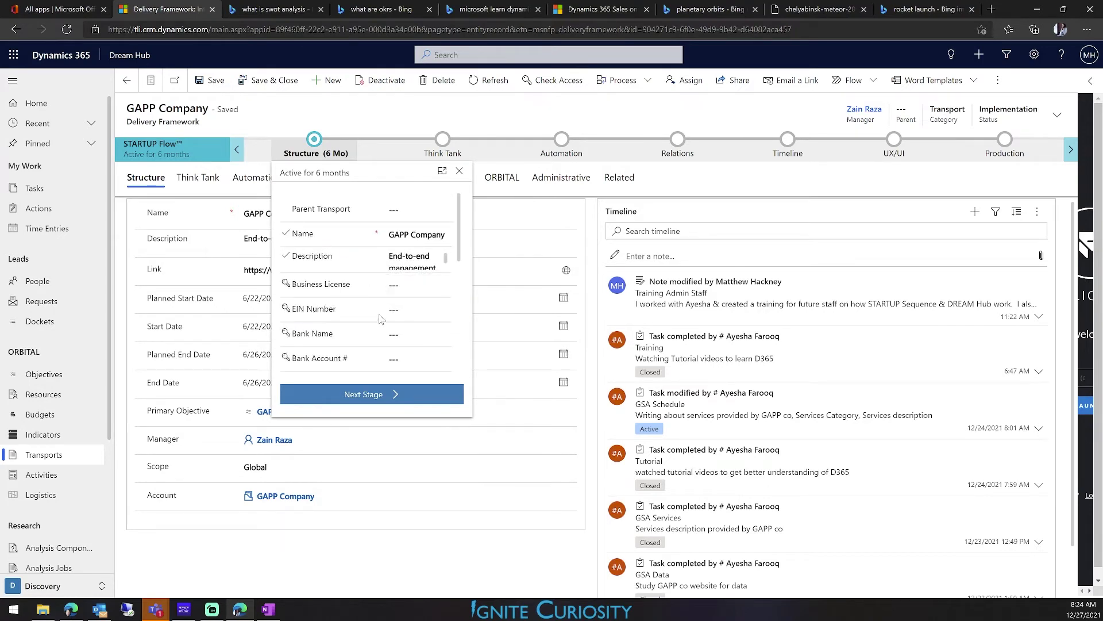
mouse_move(351, 317)
Search the web for "naics code" in place of the SWOT analysis search and open the NAICS & SIC Identification Tools page
click(242, 11)
click(257, 30)
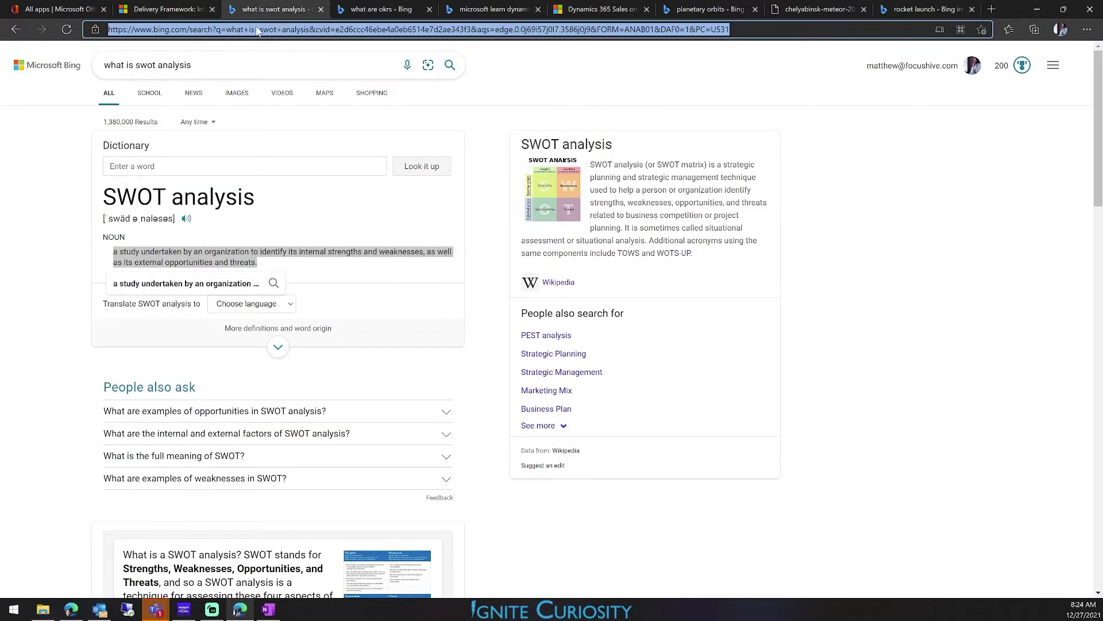
text(naics code)
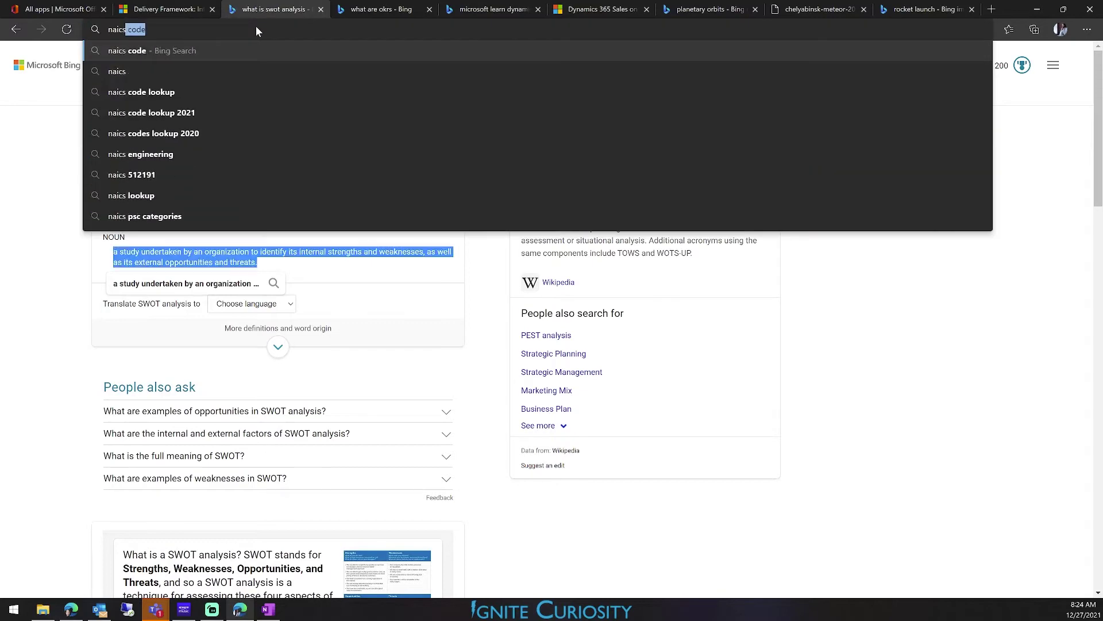
key(Return)
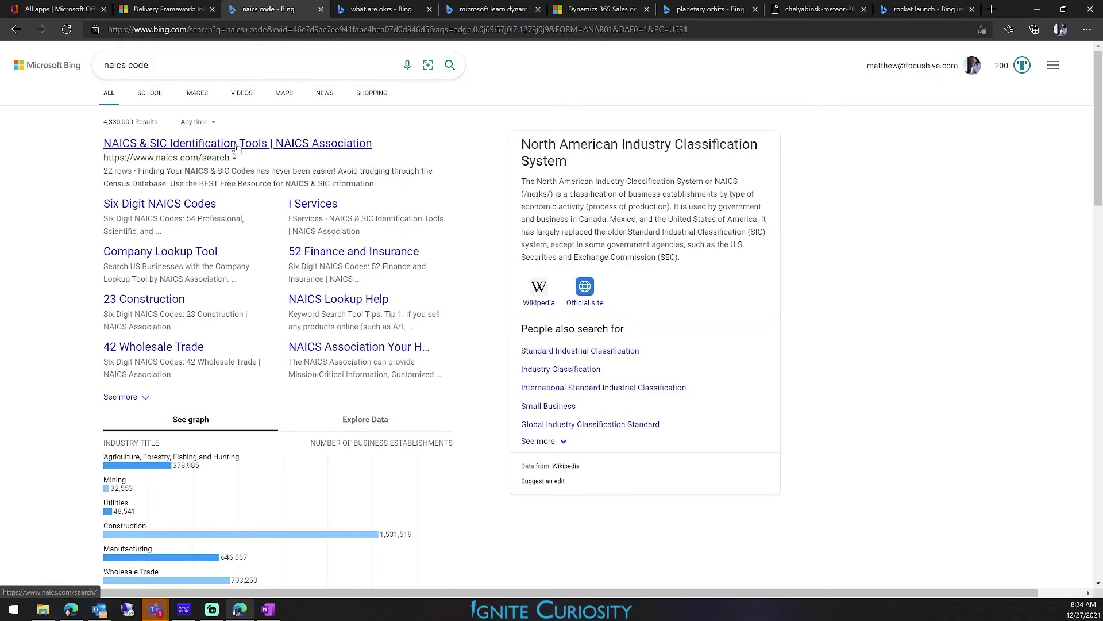
click(235, 147)
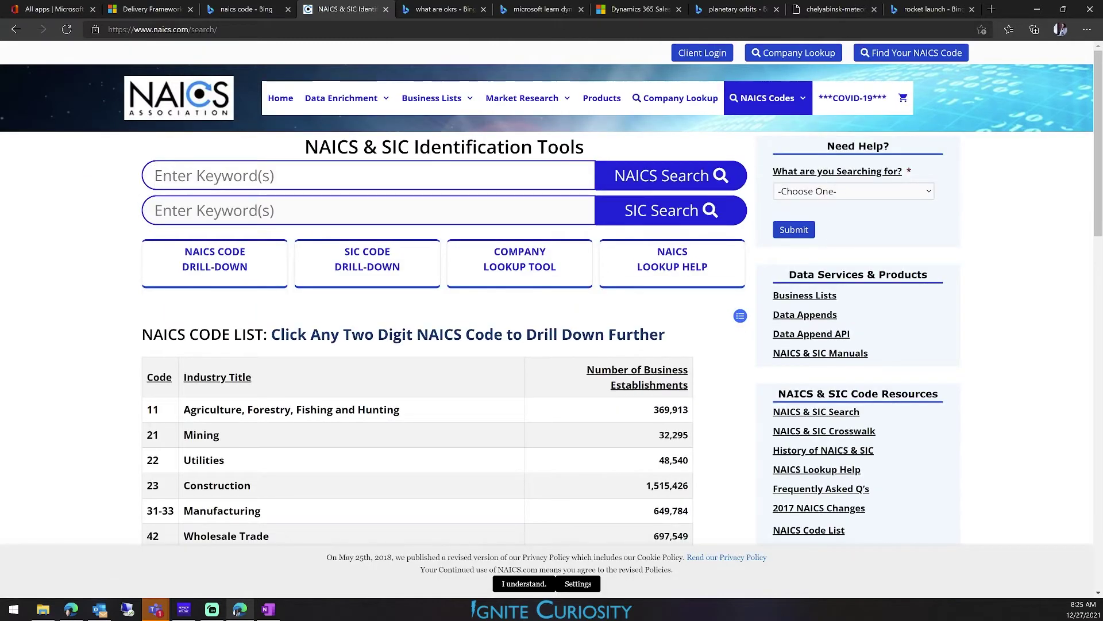
Search the NAICS codes for "software" and open the description of 541512, Computer Systems Design Services
text(software)
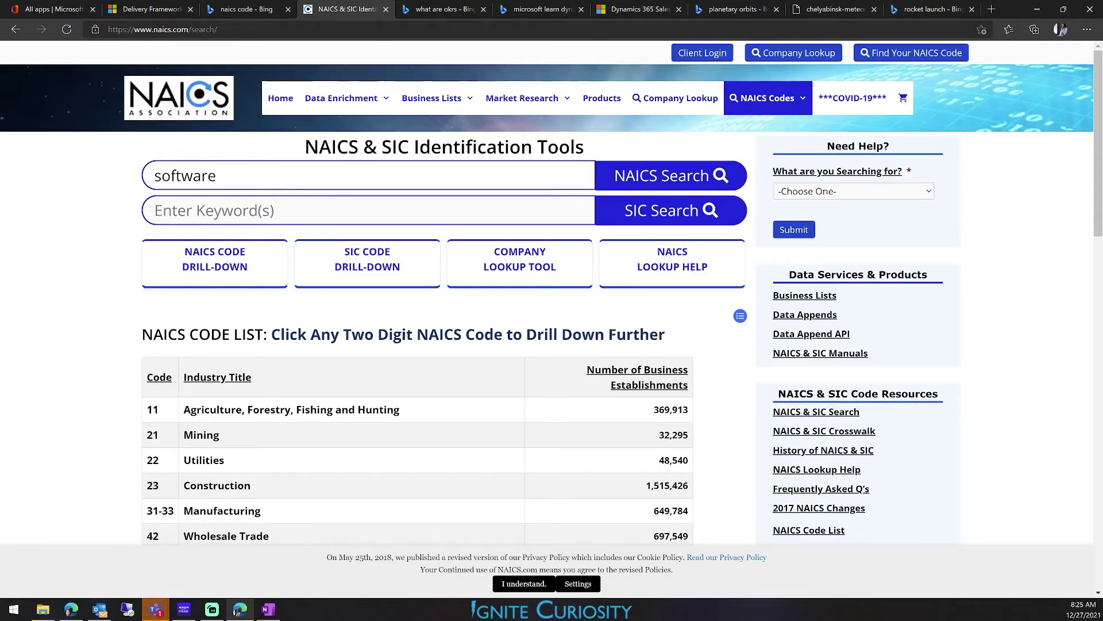
click(646, 178)
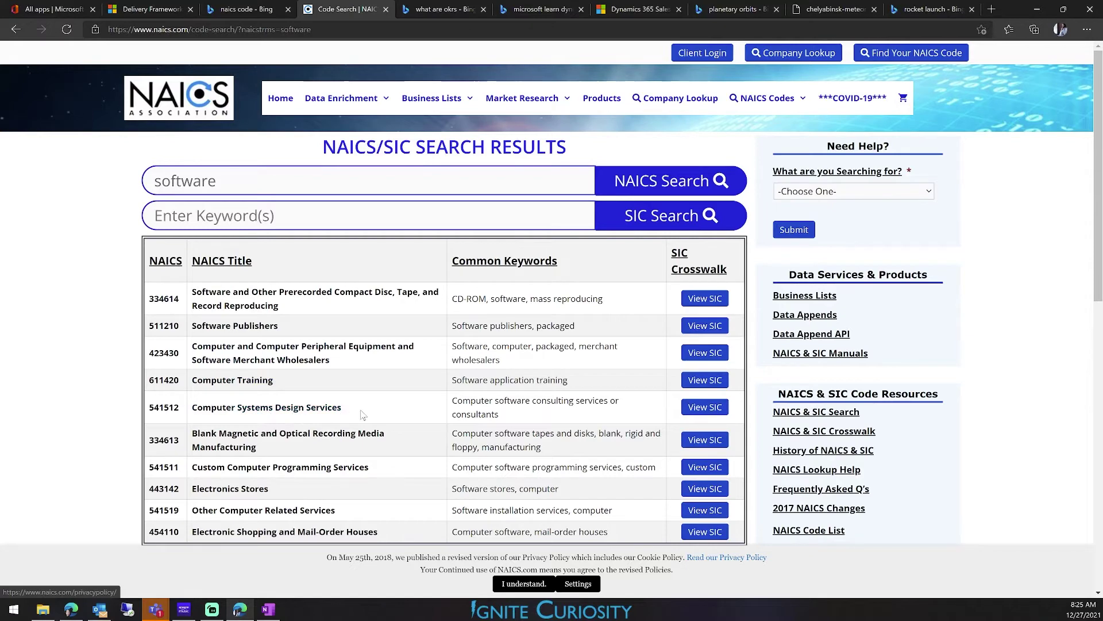
click(161, 408)
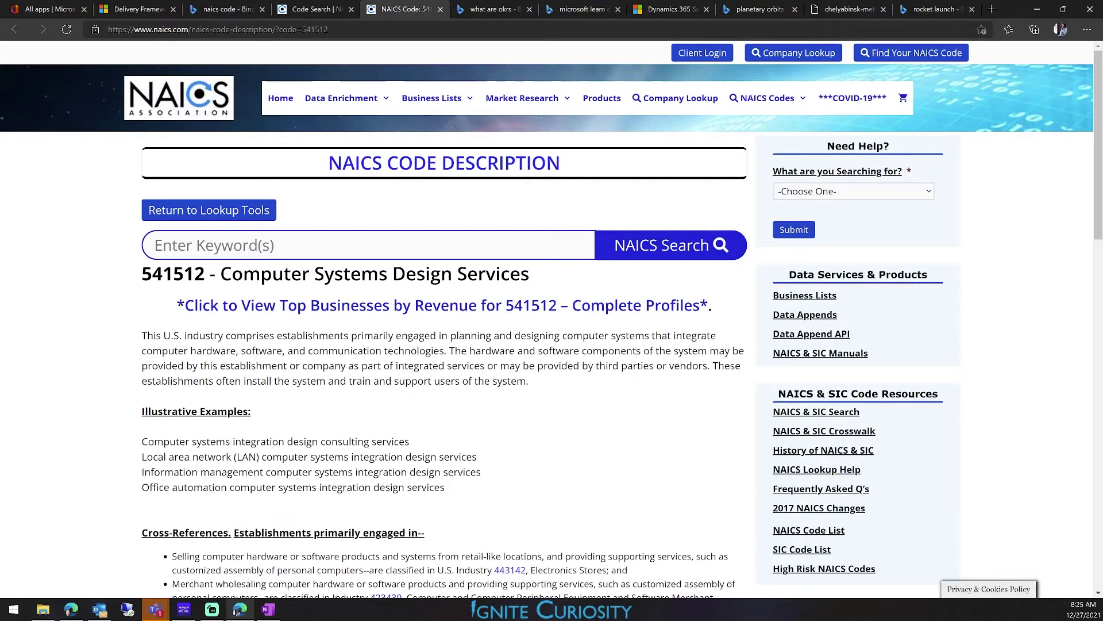
Copy the code 541512 from the heading and look through its description, cross-references and index entries
double_click(173, 273)
key(ctrl+c)
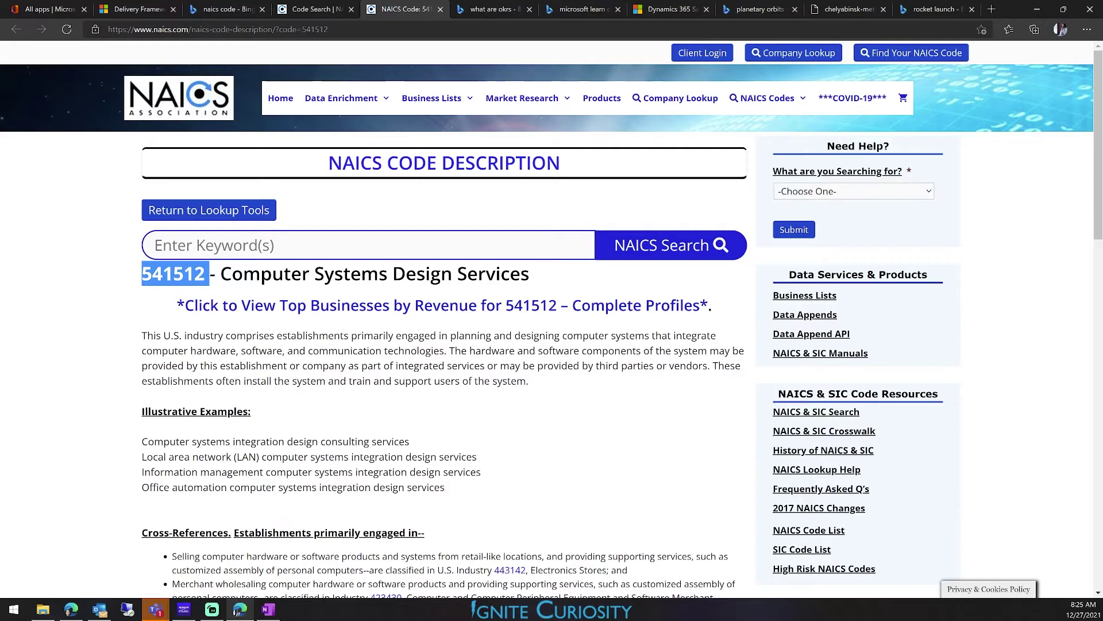
scroll(552, 319, down, 3)
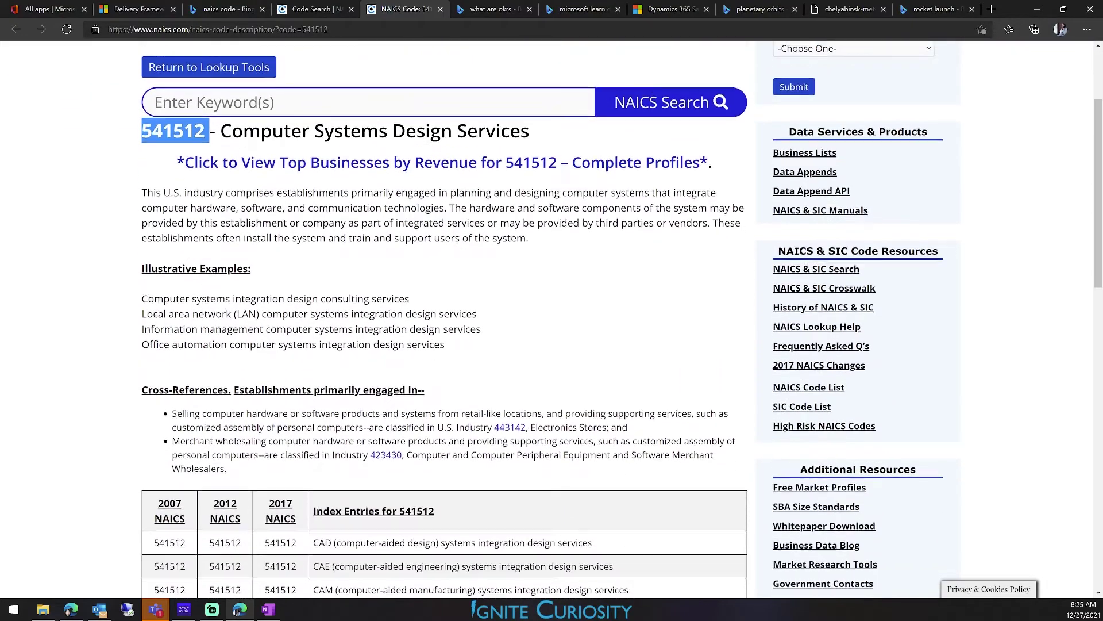
scroll(266, 50, down, 2)
scroll(267, 51, up, 5)
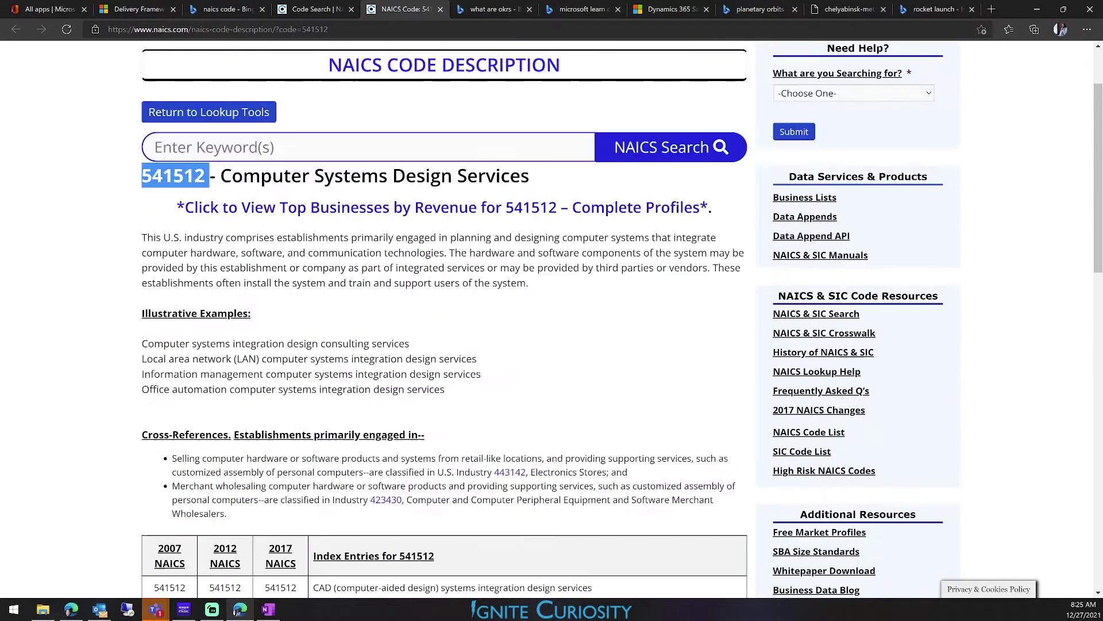
Search the web for "which gsa schedule mas" in place of the NAICS code description page
click(264, 32)
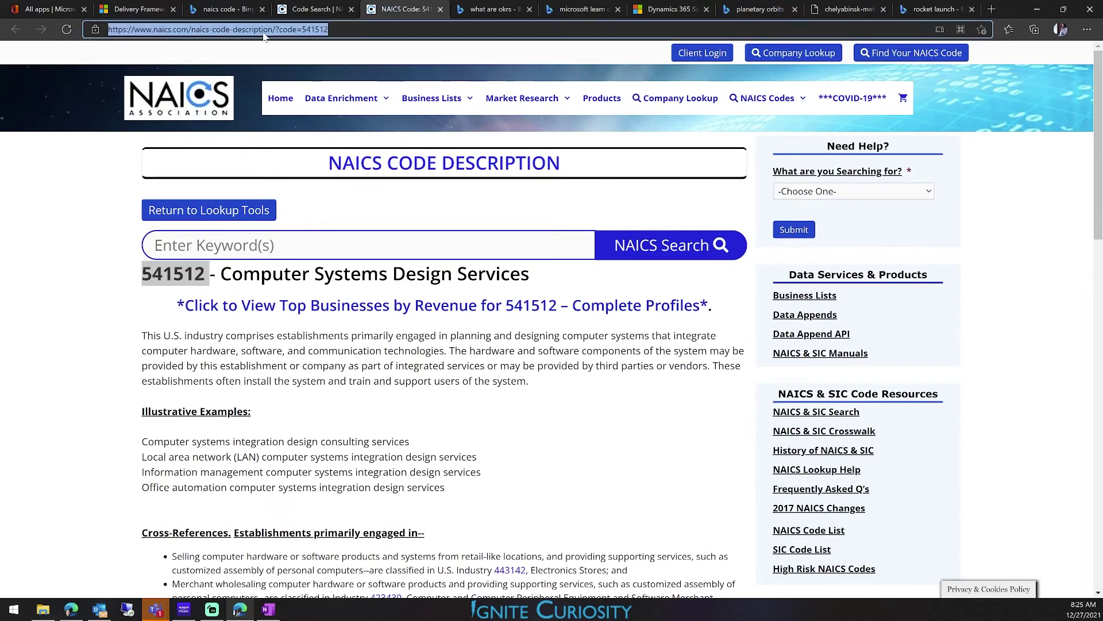
text(w)
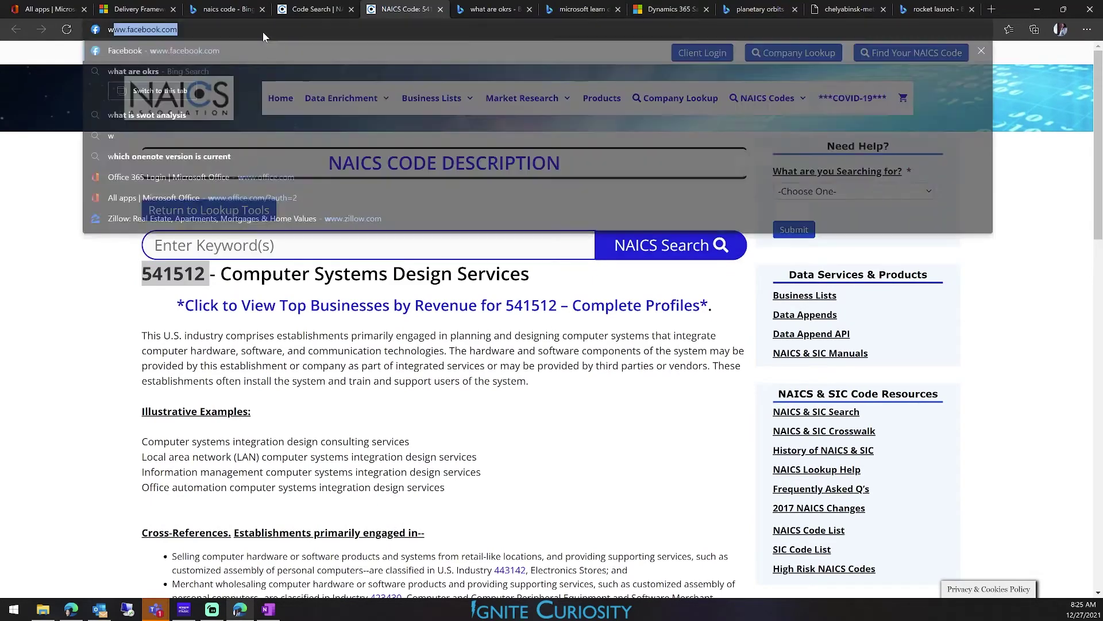
text(hich gsa sc)
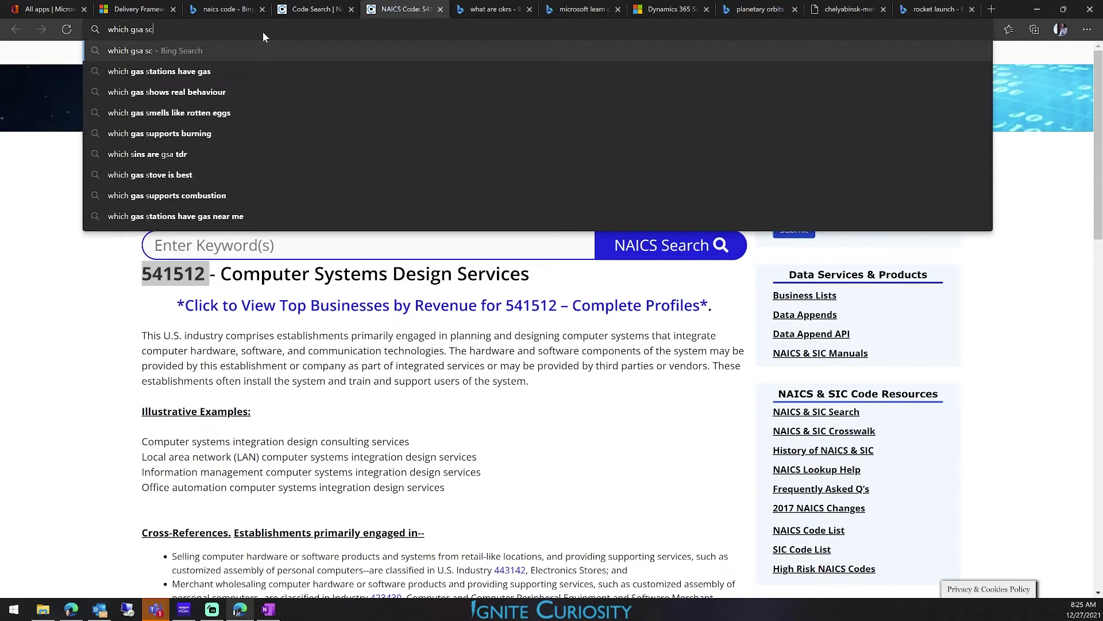
text(hedule mas)
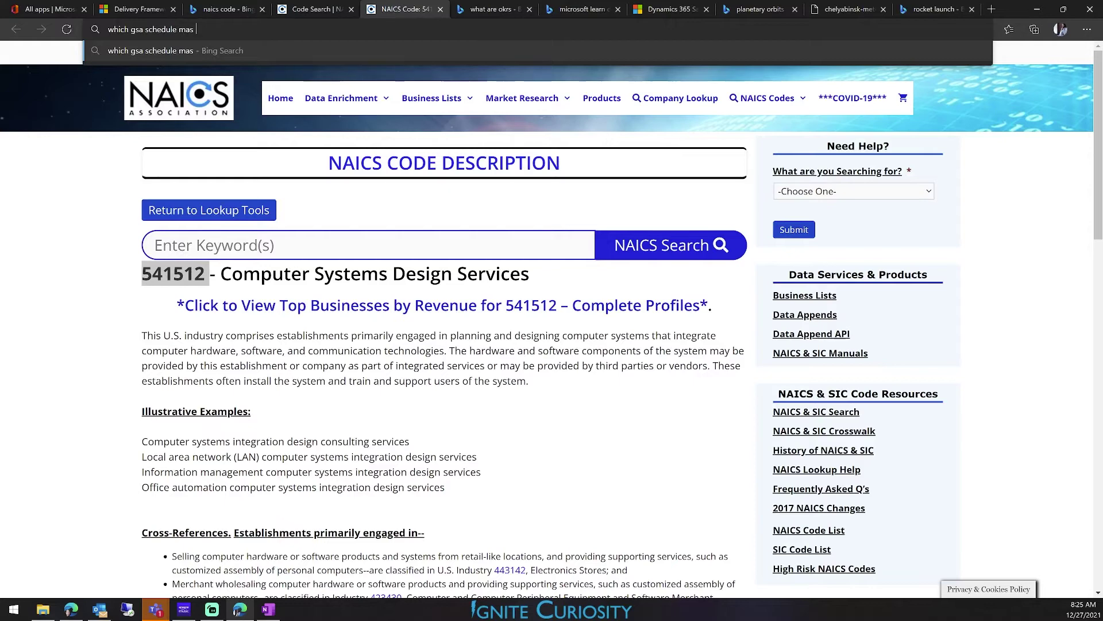
Search the web for "which gsa schedule mas it services"
text(it servcie)
key(BackSpace)
key(BackSpace)
key(BackSpace)
text(ices)
key(Return)
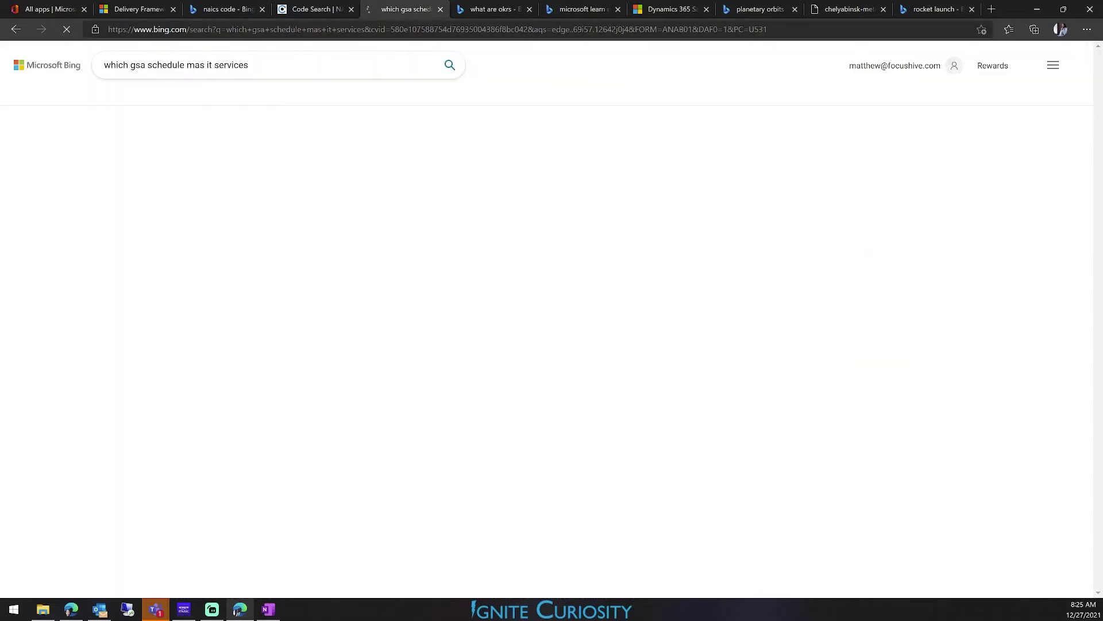
Switch to OneNote, add a section named "GSA Schedule" to the GAPP Company notebook, and title its page "NAICs"
click(268, 609)
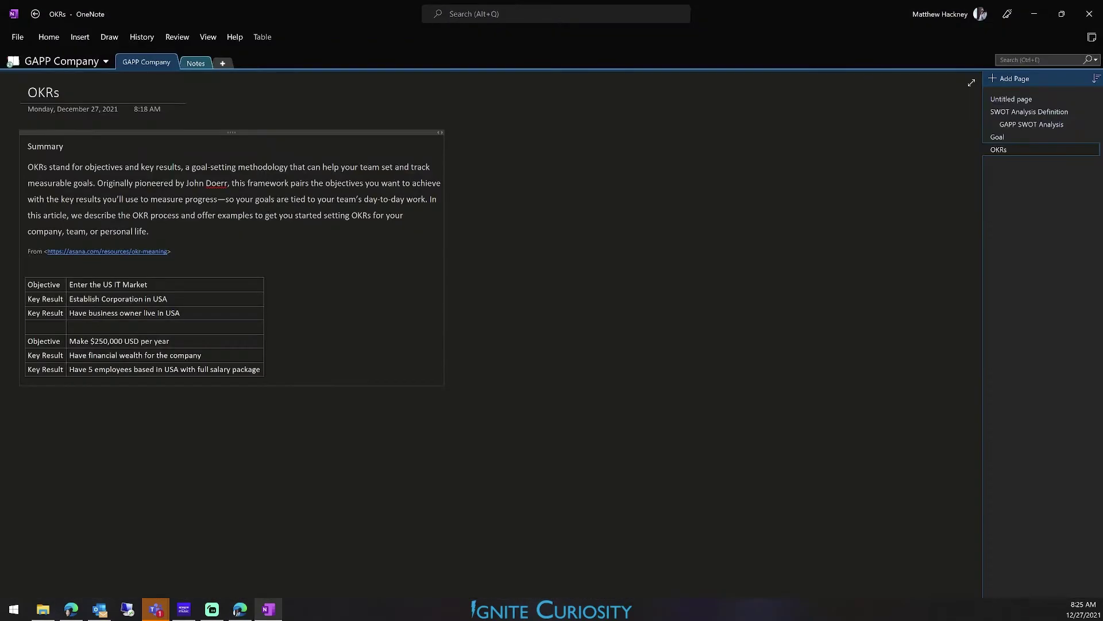
click(1008, 79)
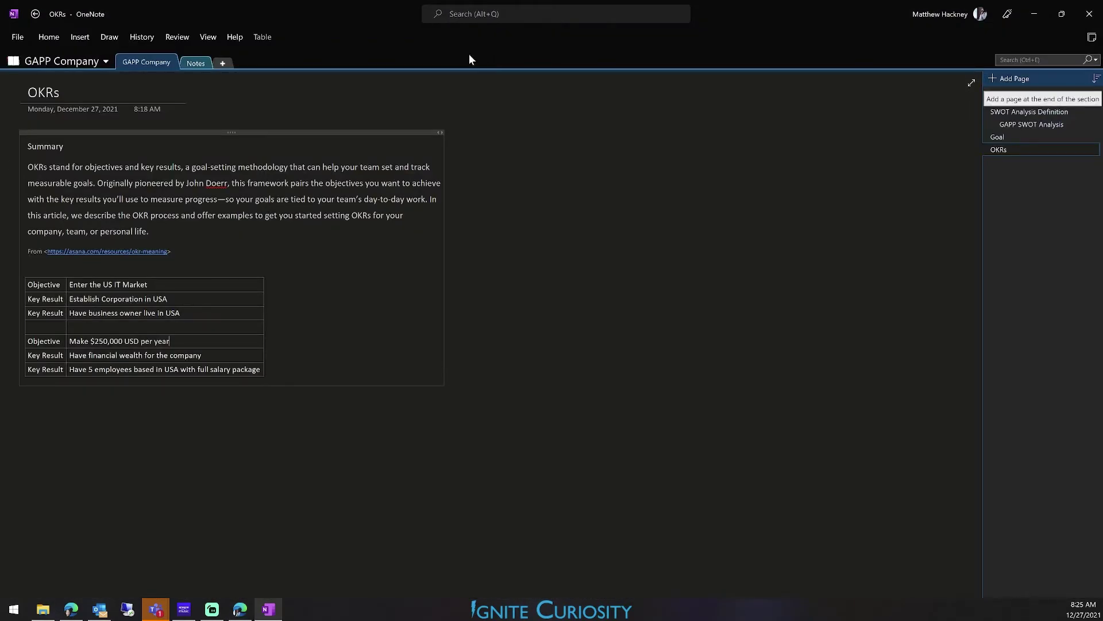
click(223, 65)
text(GSA Schedule)
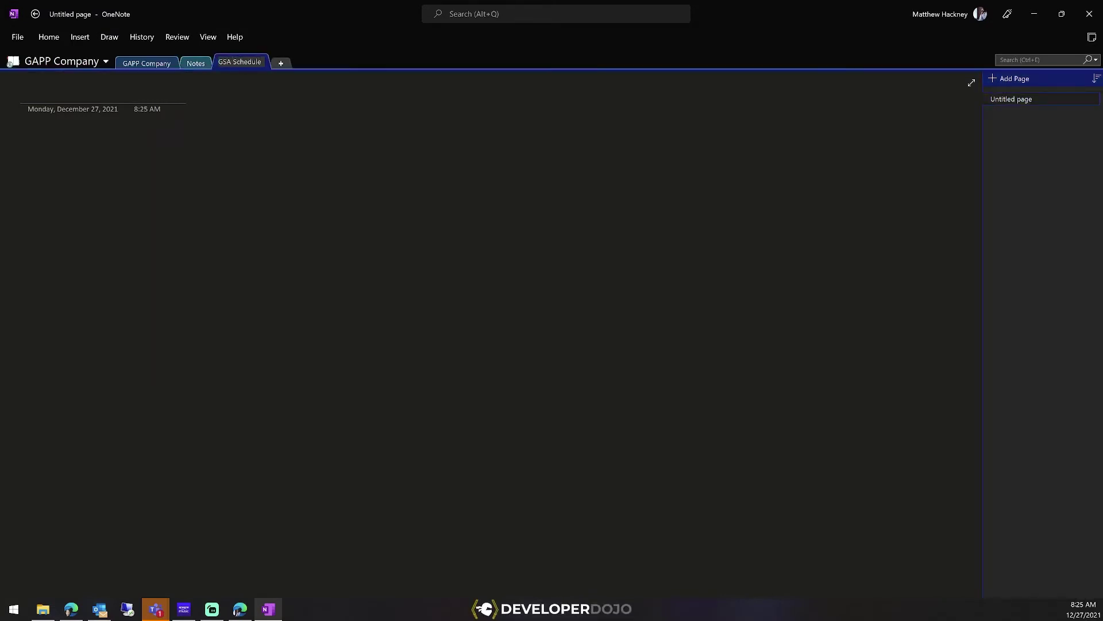
click(114, 81)
text(NAICs)
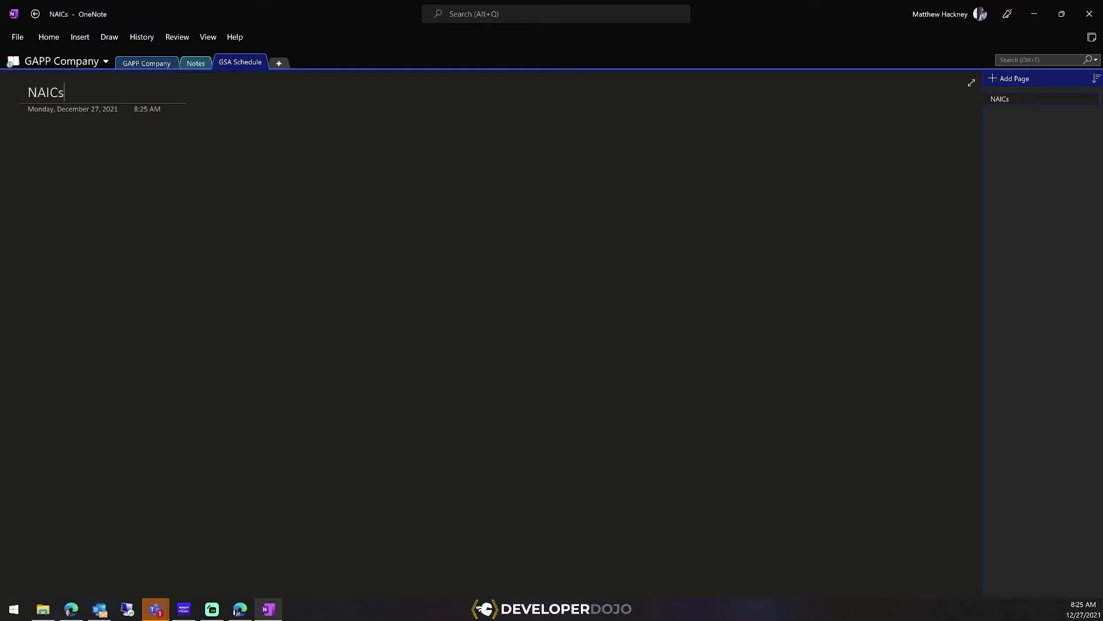
key(Home)
key(ctrl+v)
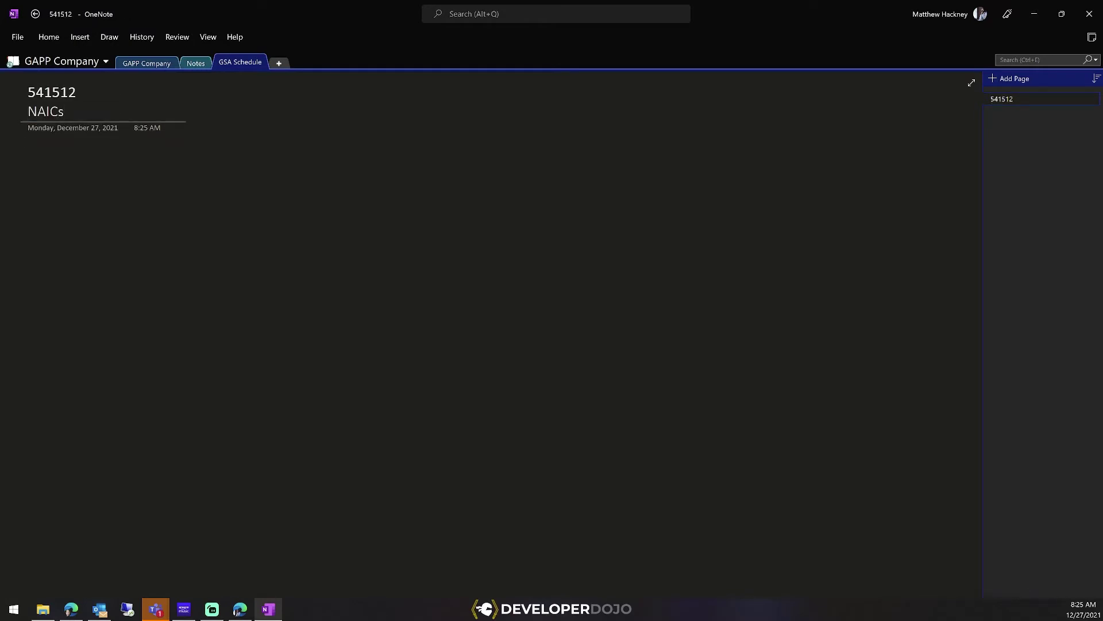
key(ctrl+z)
Paste the NAICS code 541512 with its naics.com source link into the body of the NAICs page
text(541512  From <https://www.naics.com/naics-code-description/?code=541512>)
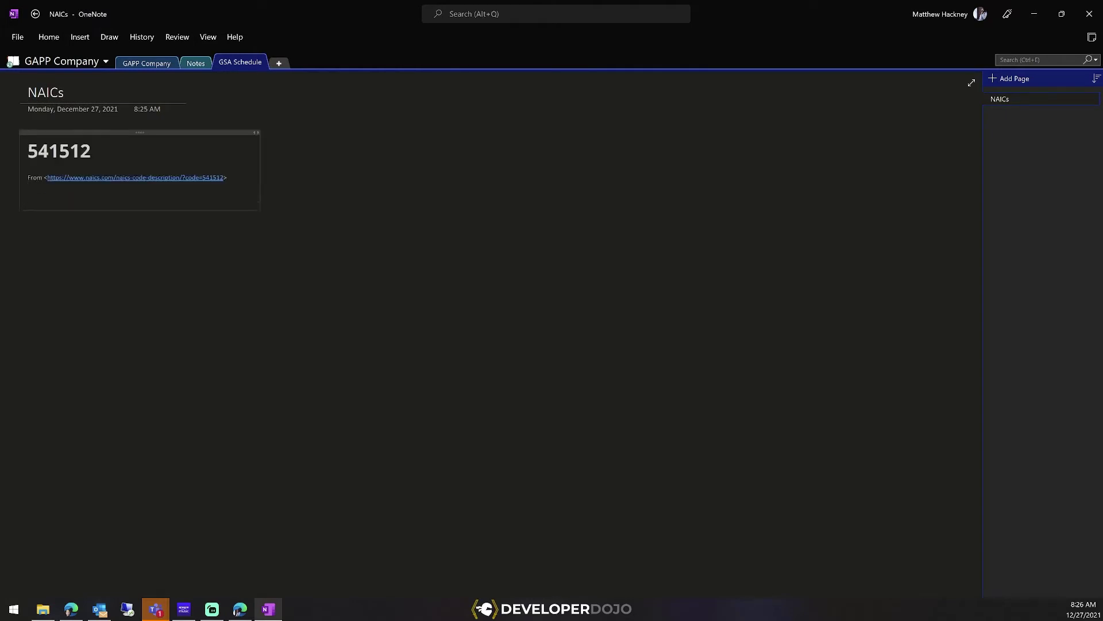
Switch to Edge, read the Information Technology summary, and open the "GSA Schedule 70 | GSA MAS IT Large Category" search result
key(alt+Tab)
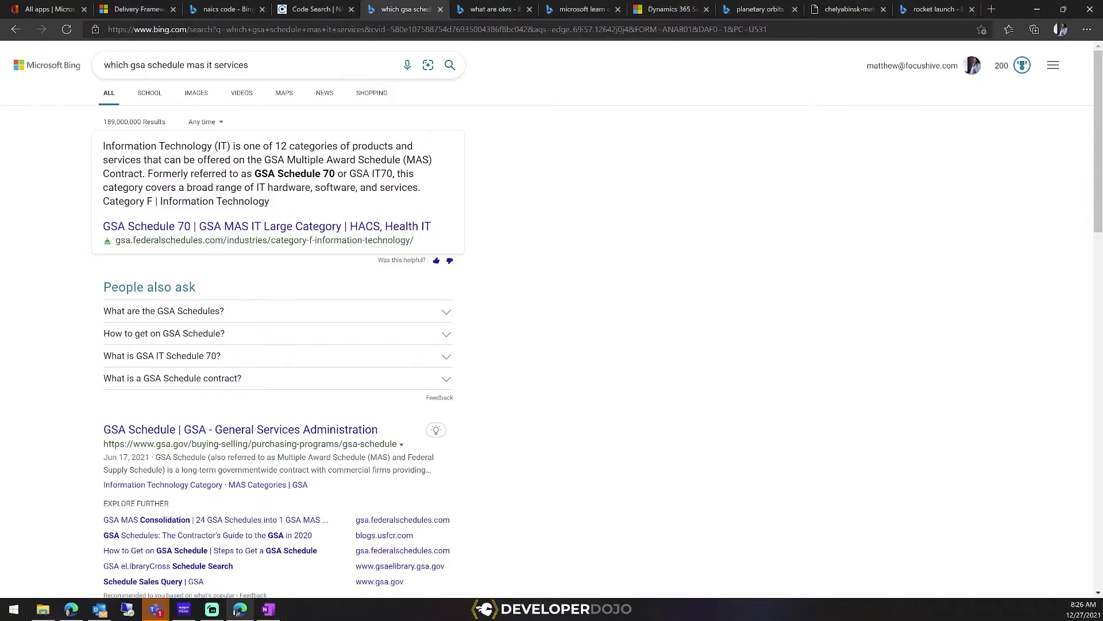
drag(103, 146, 375, 173)
click(237, 173)
click(338, 173)
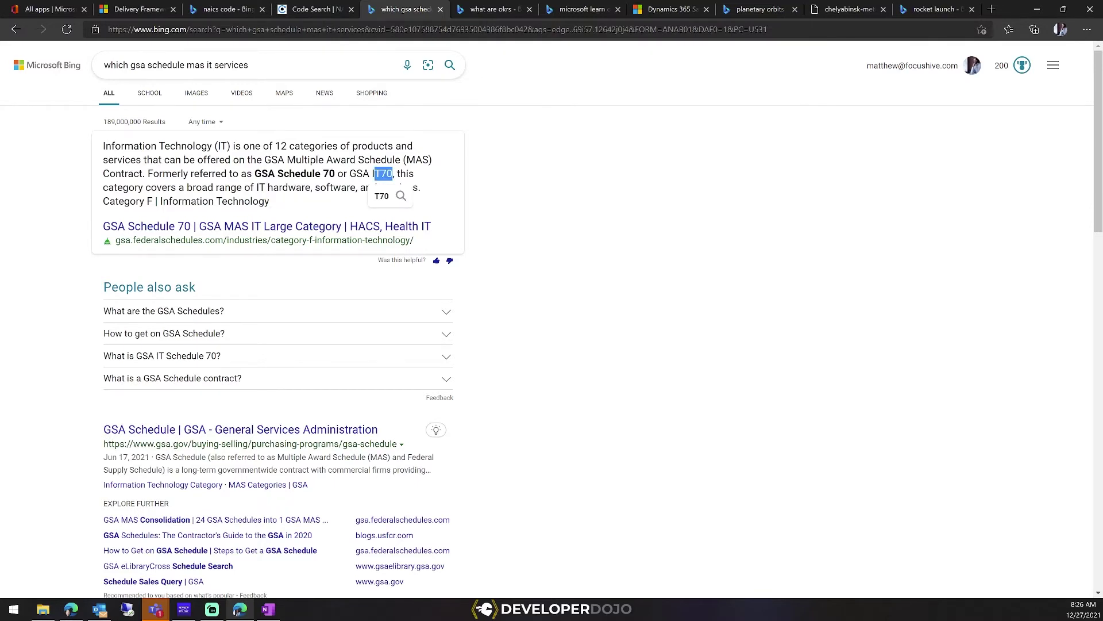
click(375, 173)
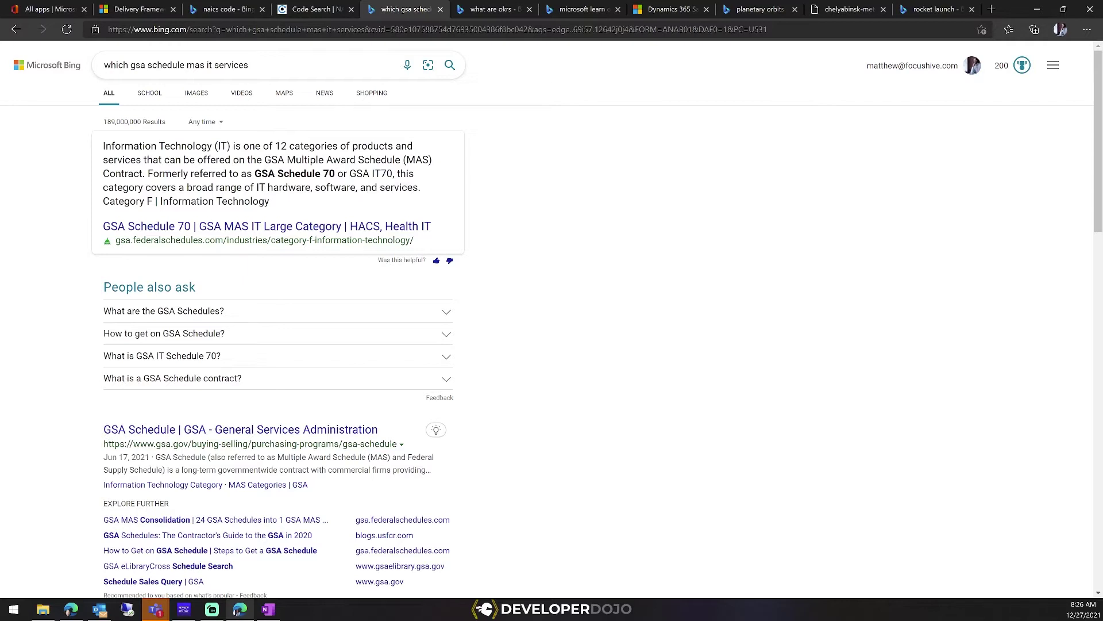
drag(336, 173, 254, 173)
click(170, 230)
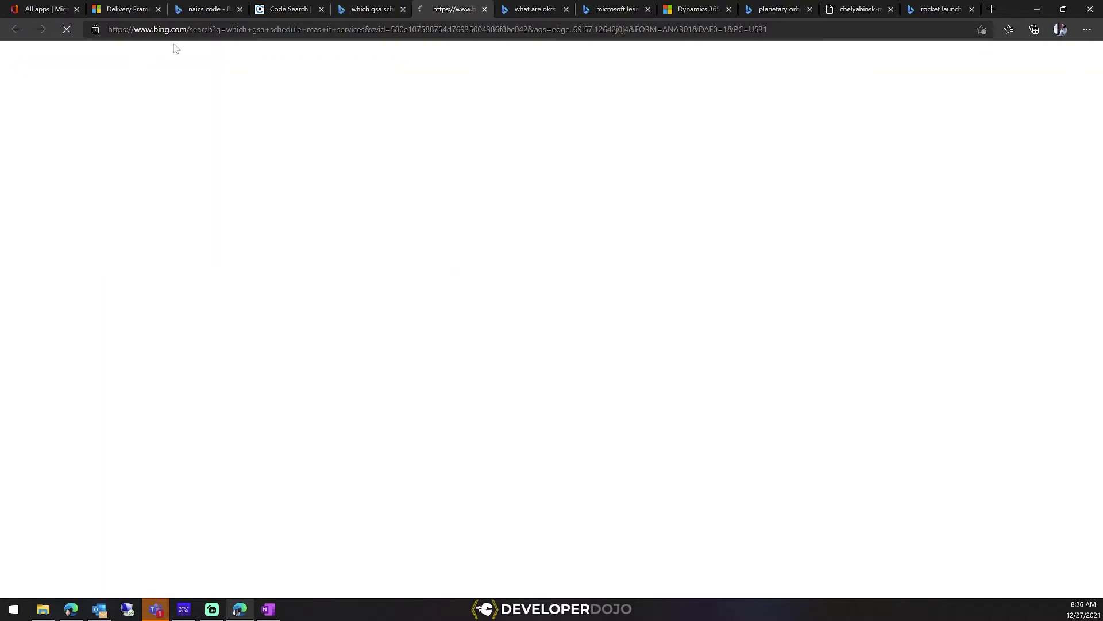
Copy the FEDSched page's address and paste it as a link below the 541512 code on the NAICs page in OneNote
click(200, 32)
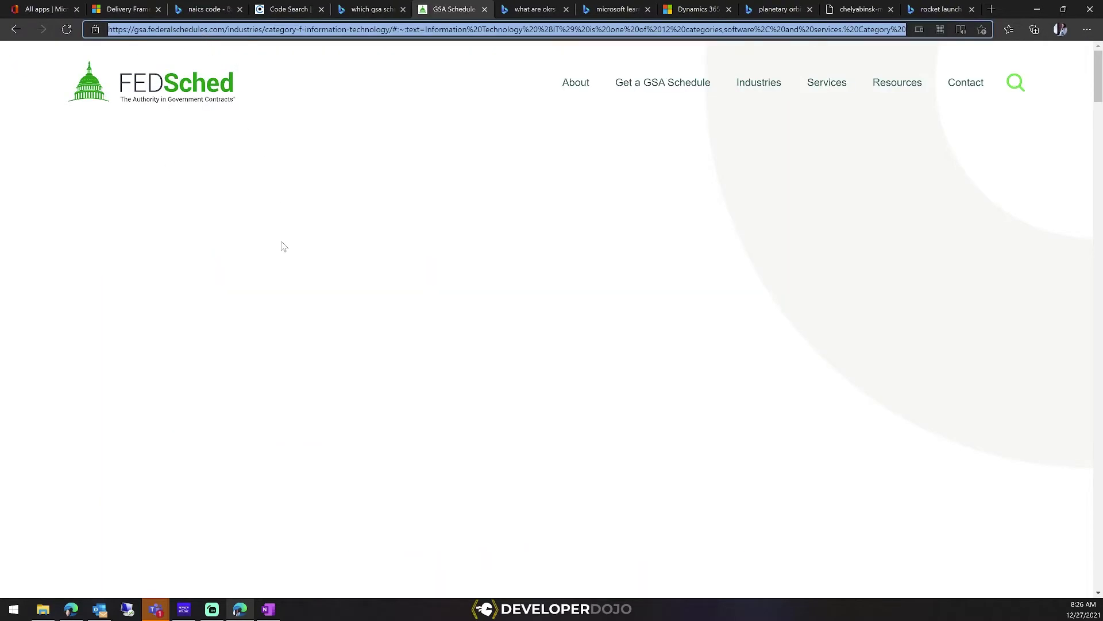
key(ctrl+shift+Tab)
click(253, 230)
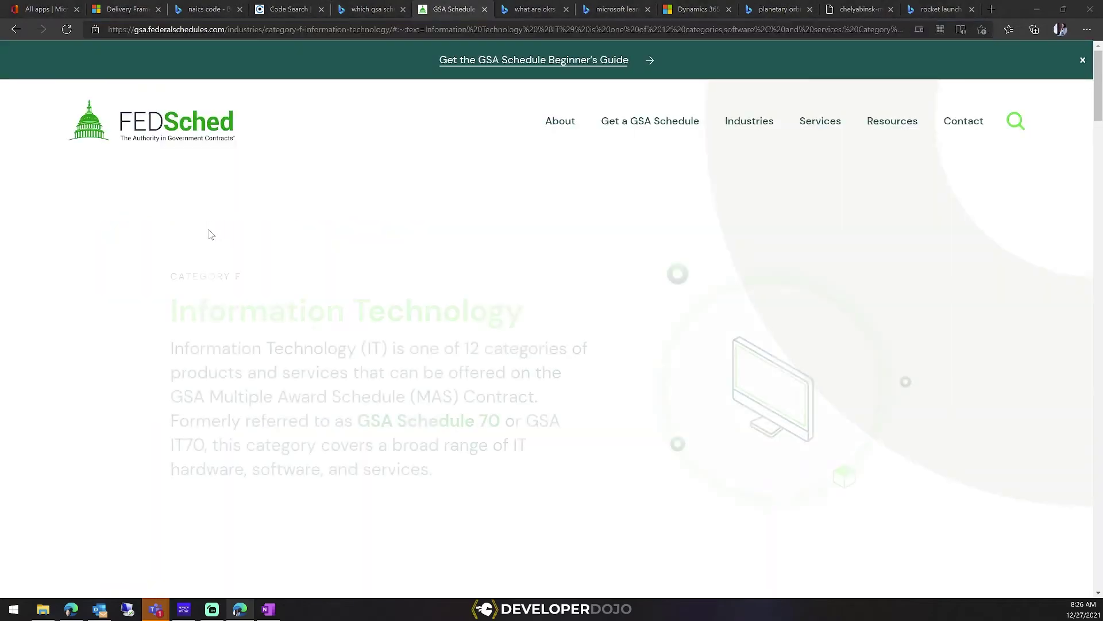
key(alt+Tab)
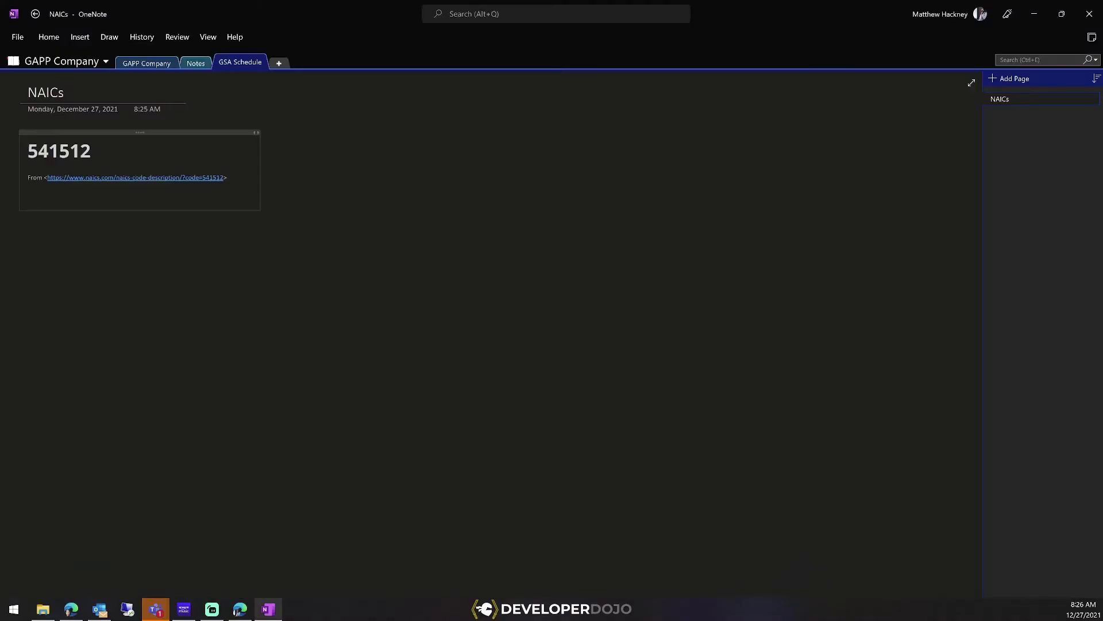
text(GSA Schedule 70 | GSA MAS IT Large Category | HACS, Health IT (federalschedules.com))
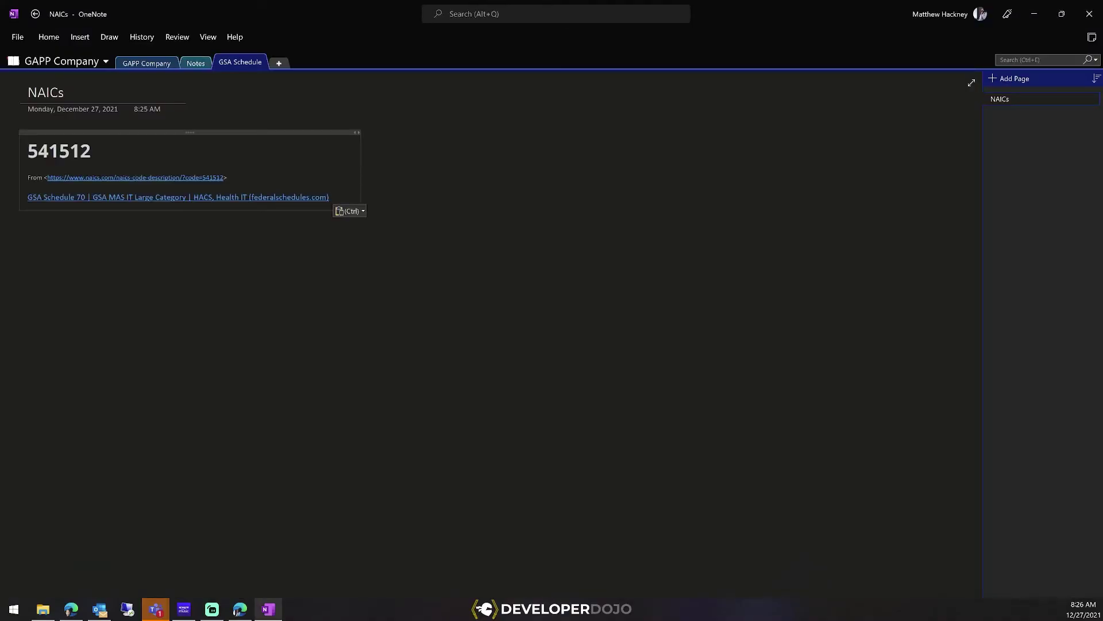
key(Return)
Switch back to Edge and examine the FEDSched Information Technology page, from its F01–F07 subcategories to the "Ready to Move Forward?" section
key(alt+Tab)
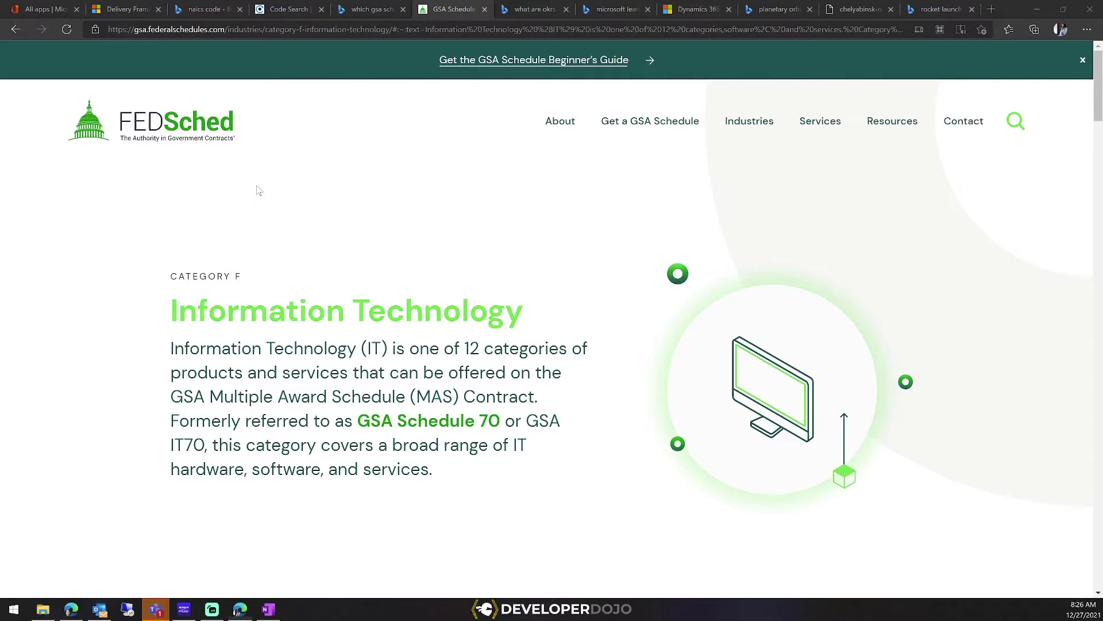
key(ctrl+l)
scroll(295, 338, down, 10)
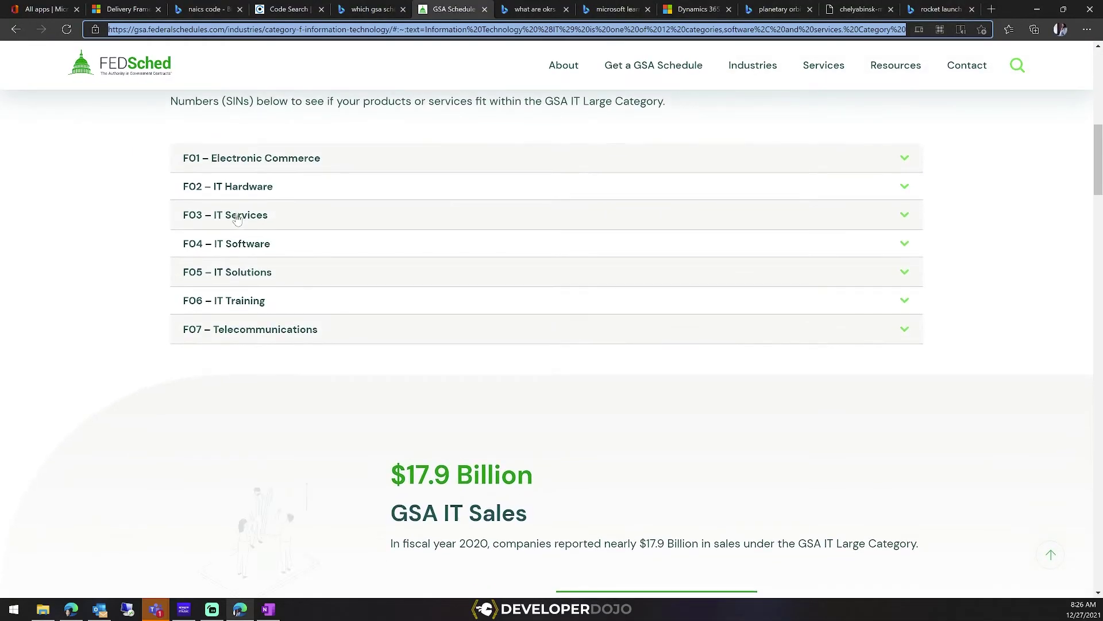
scroll(171, 245, down, 1)
scroll(171, 245, down, 2)
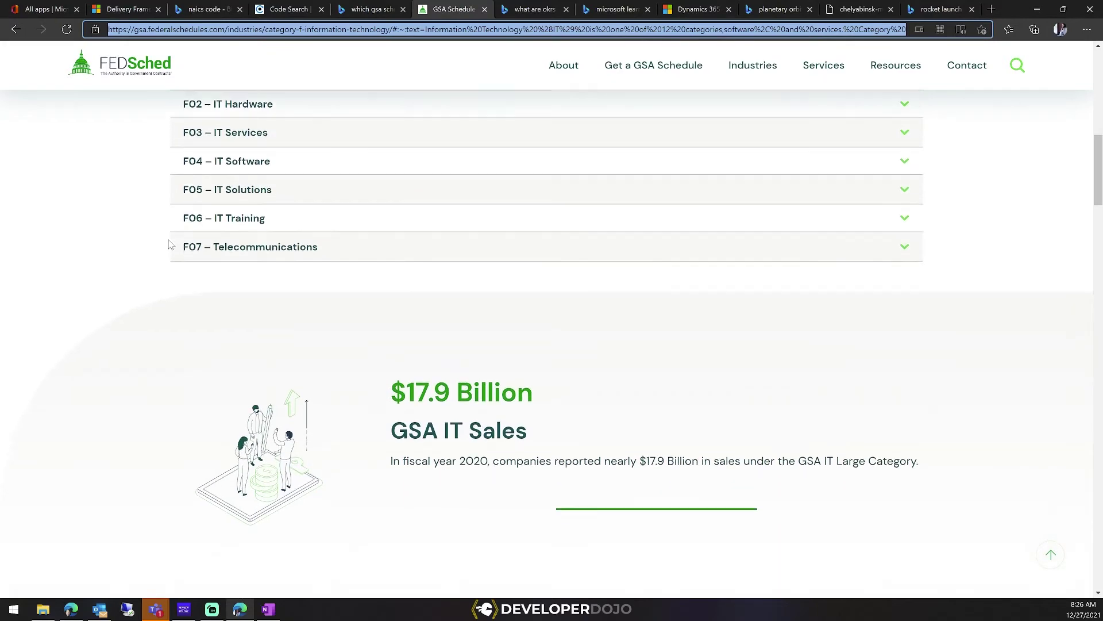
scroll(192, 271, down, 5)
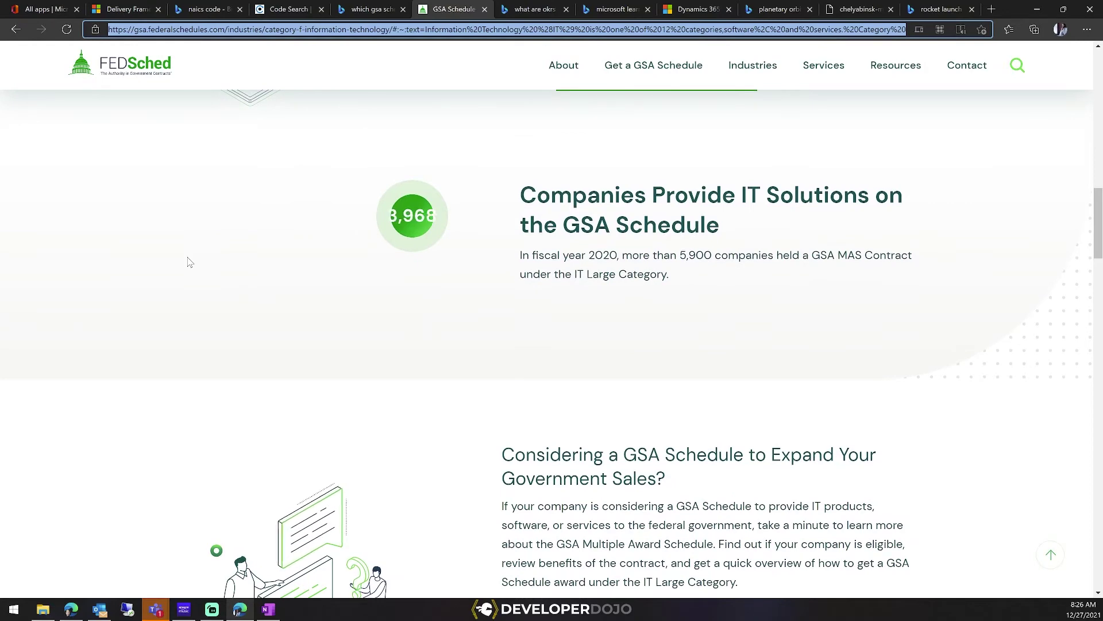
scroll(452, 274, down, 4)
scroll(452, 275, down, 10)
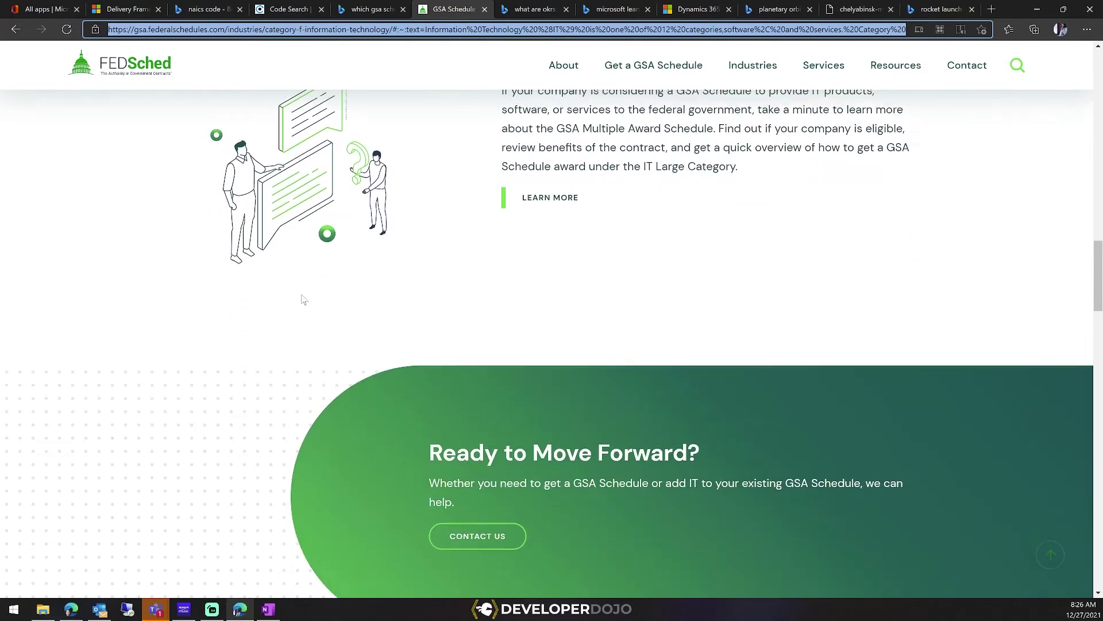
scroll(433, 333, up, 4)
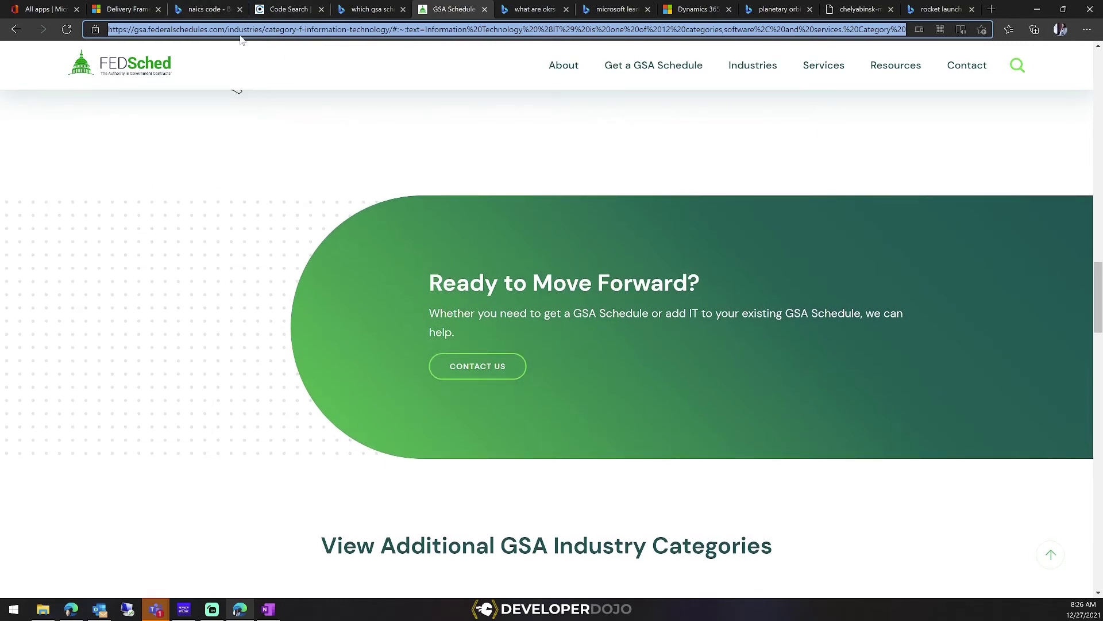
Search the web for "gsa e-library schedule 70"
text(gsa e)
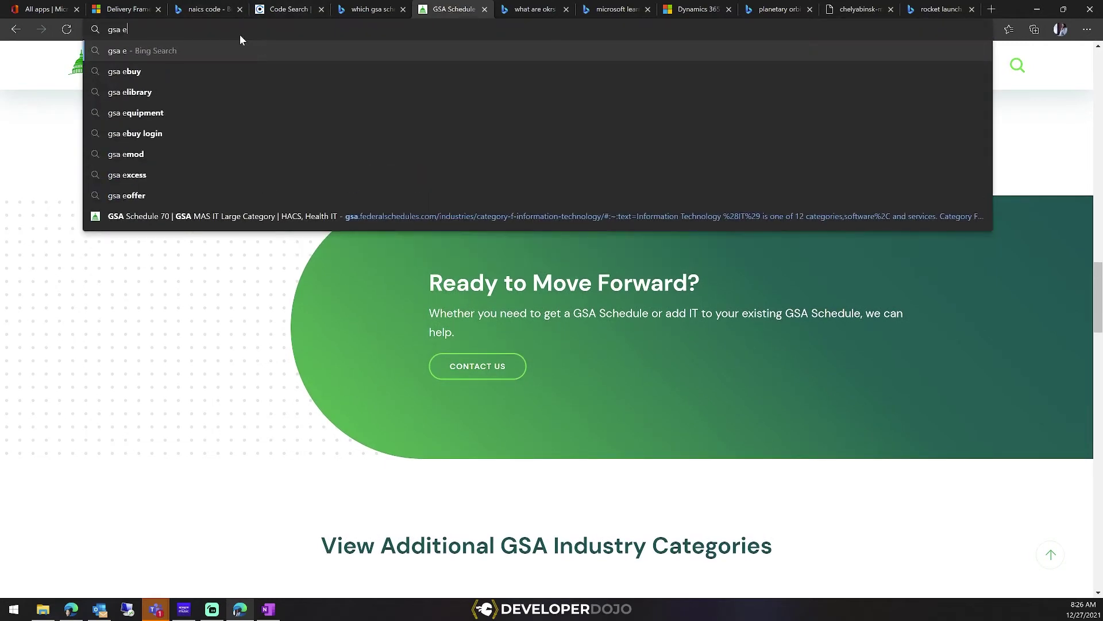
text(-library)
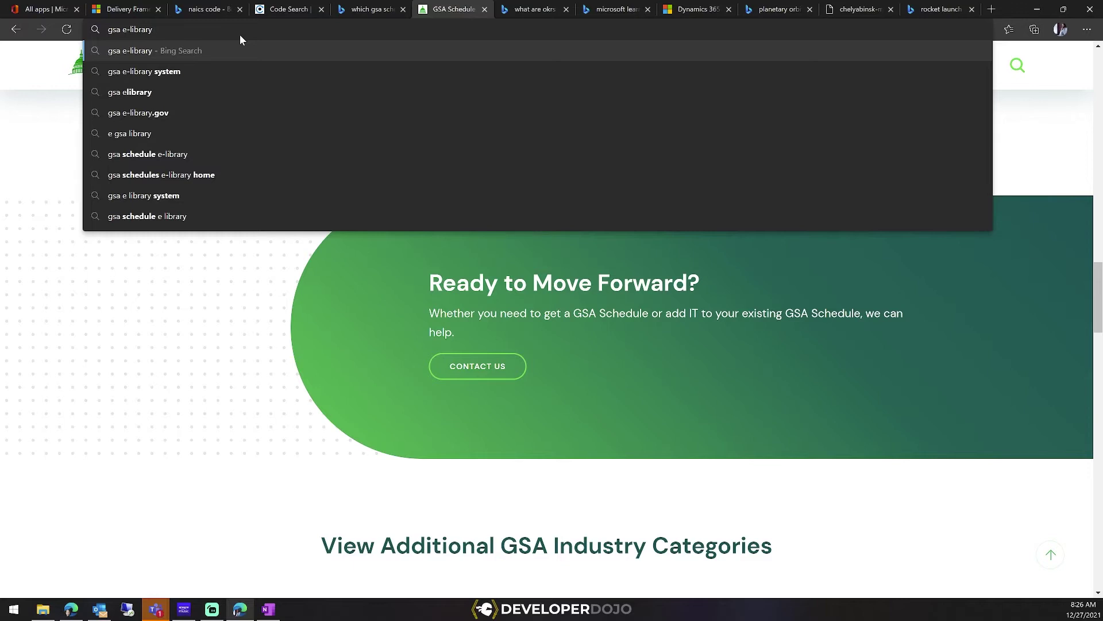
text(schedule 70)
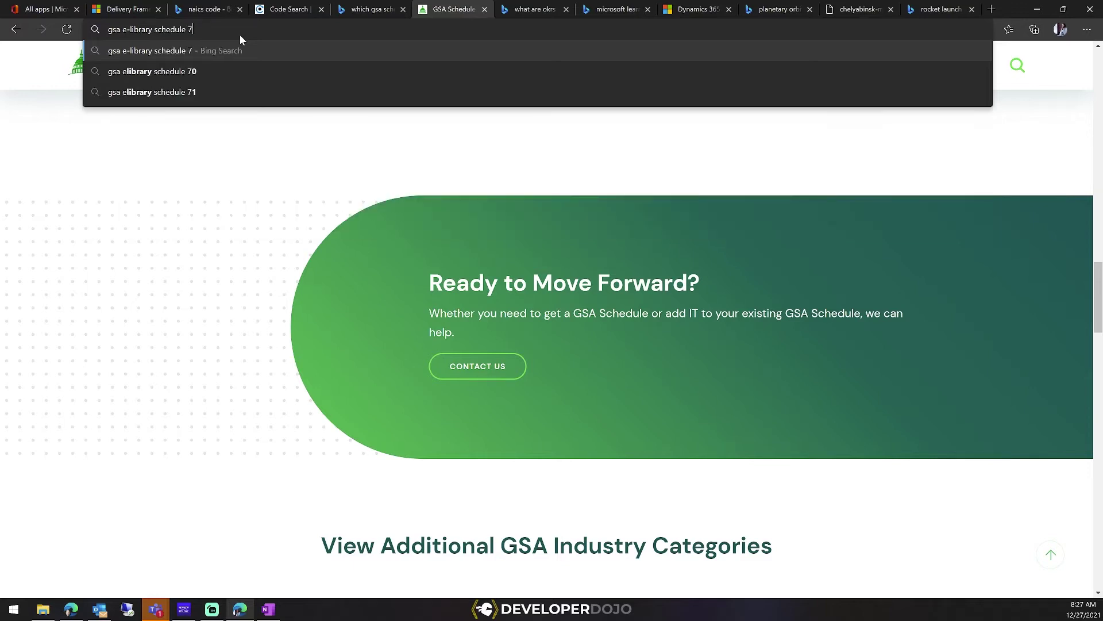
key(Return)
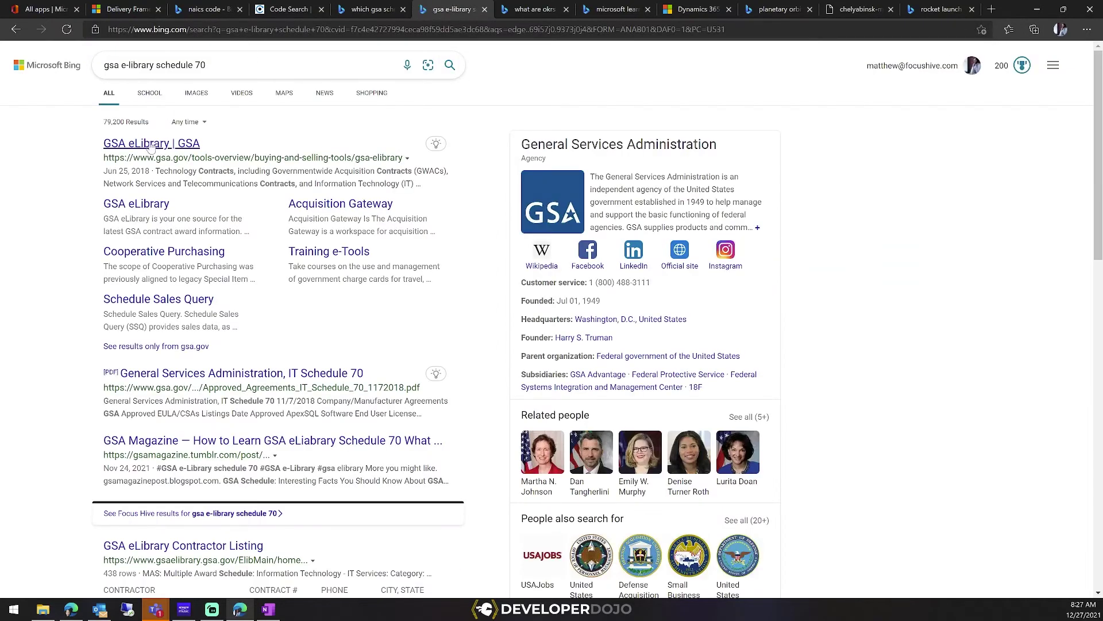
Open the GSA eLibrary site and review the IT Services schedule summary within the Information Technology category
click(151, 144)
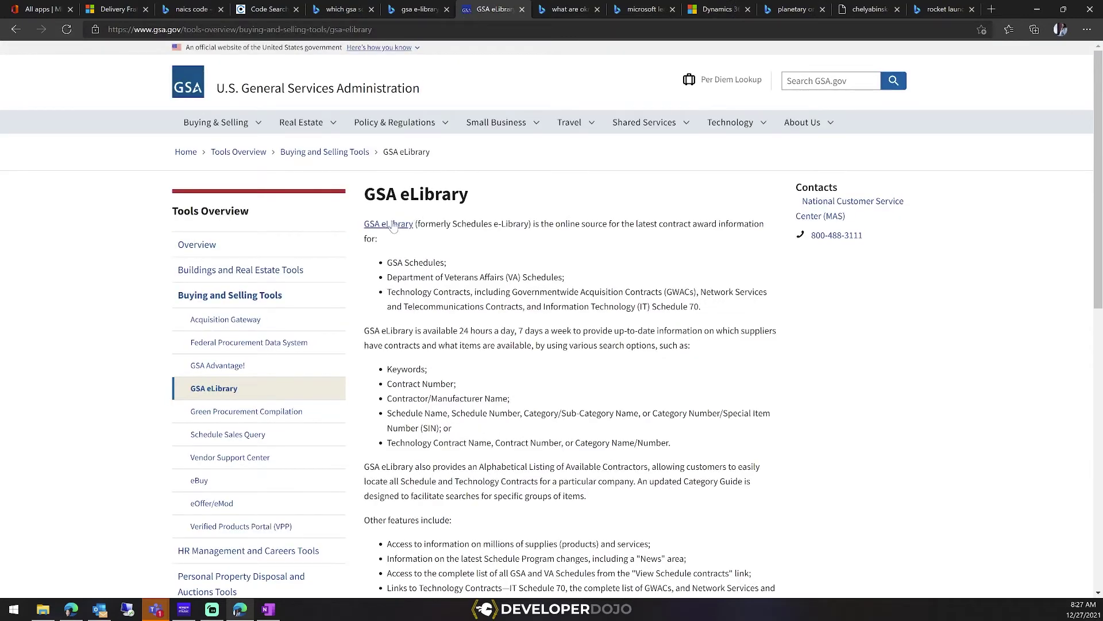
click(389, 225)
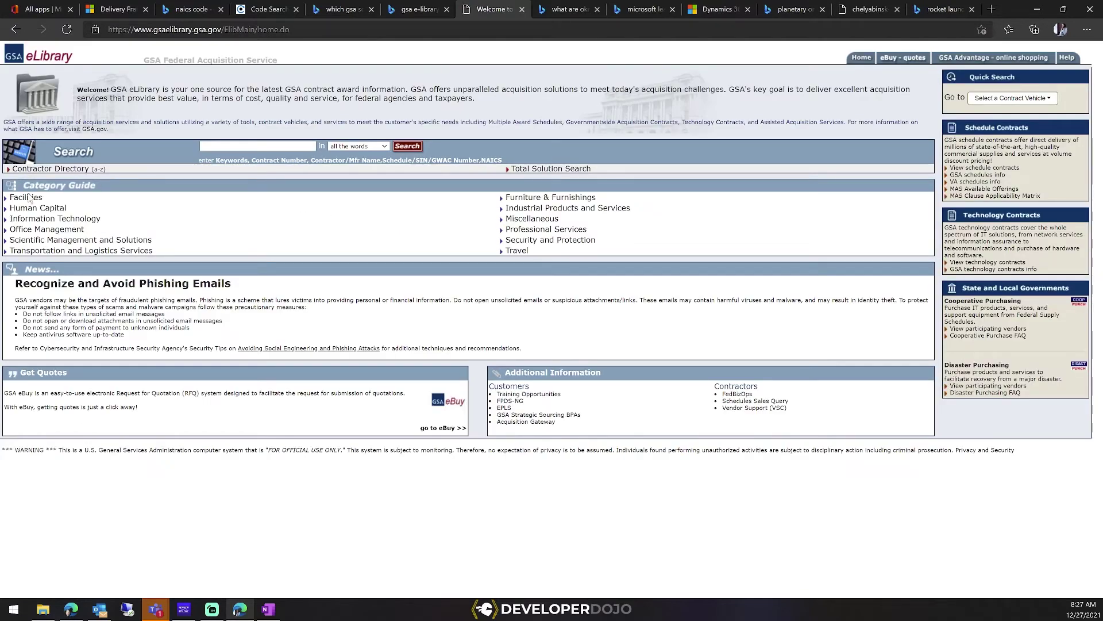
click(75, 219)
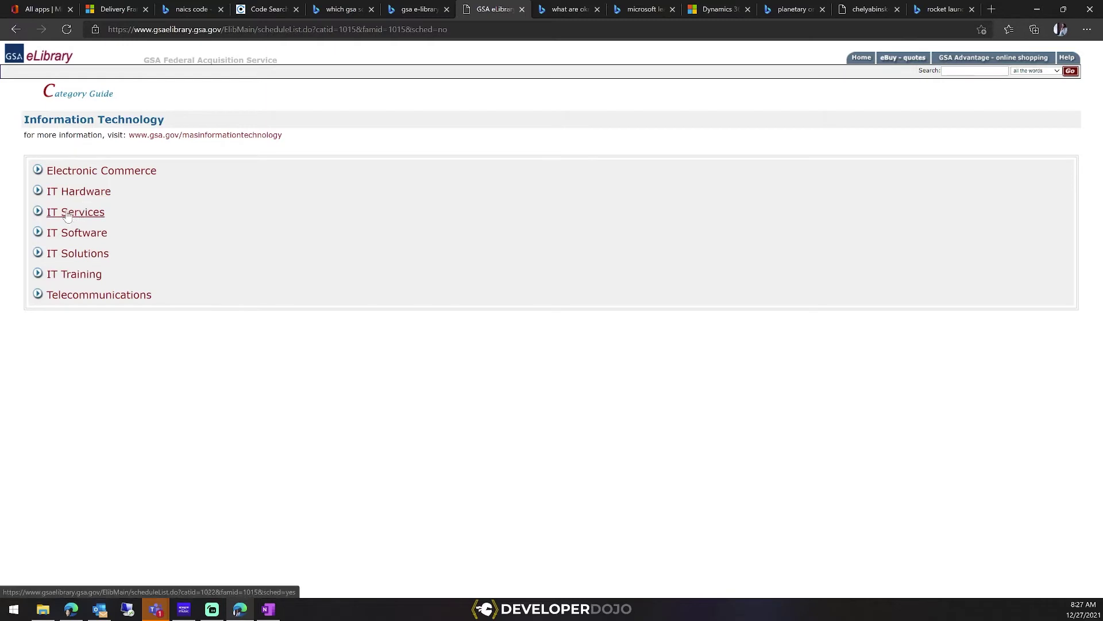
click(67, 213)
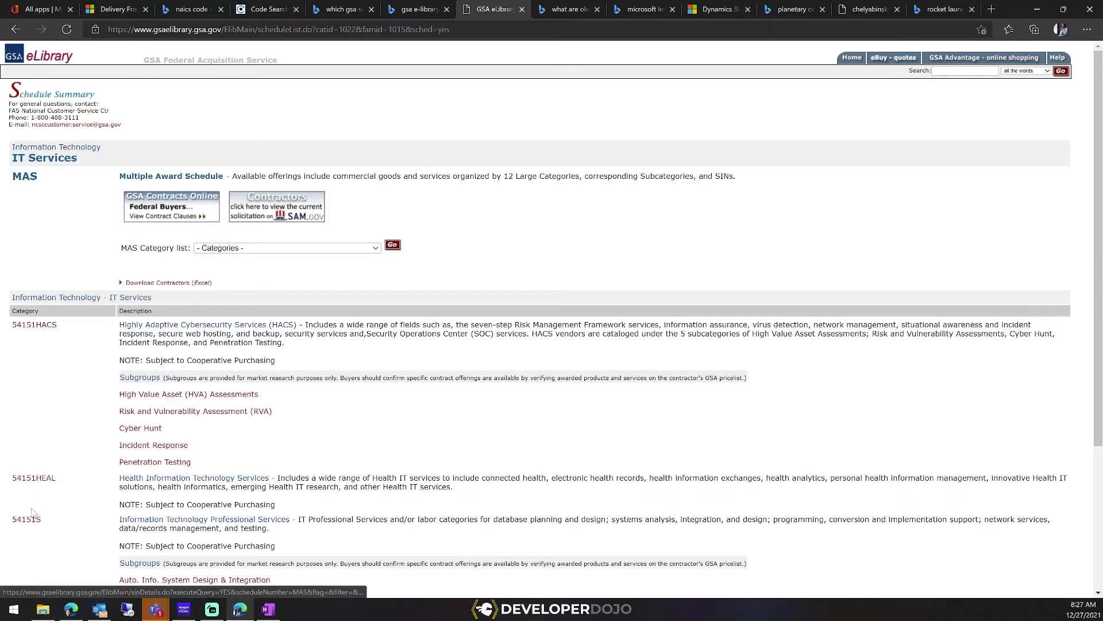
scroll(78, 477, down, 2)
scroll(79, 477, down, 1)
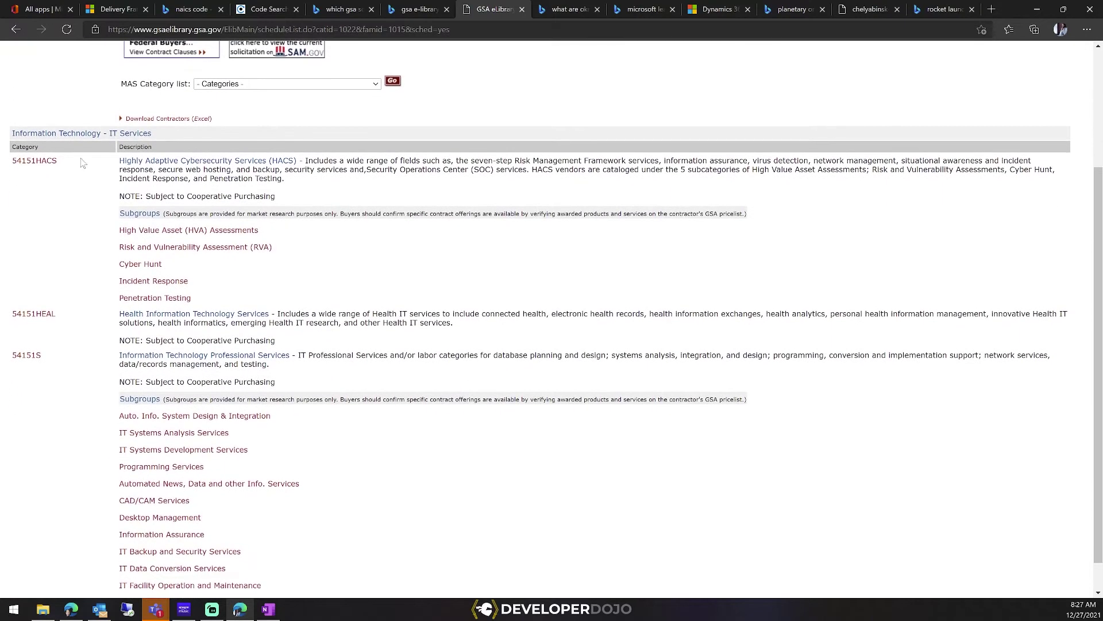
scroll(87, 345, down, 1)
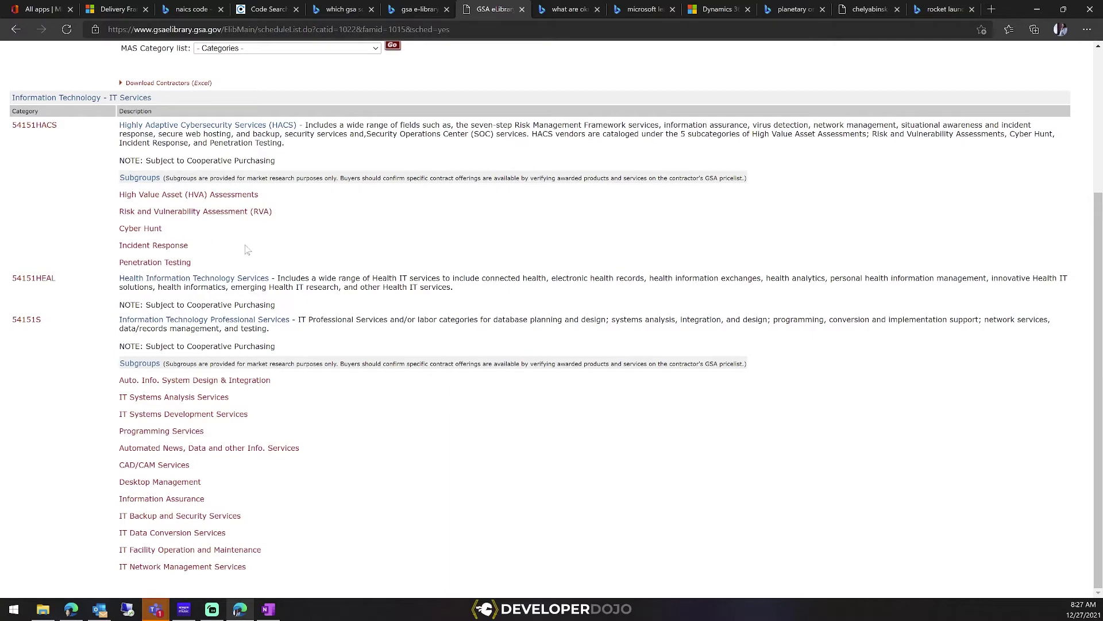
scroll(287, 253, up, 1)
scroll(258, 333, down, 1)
Switch to the Microsoft Teams meeting, admit the participant waiting in the lobby, and return to the eLibrary page in Edge
mouse_move(155, 613)
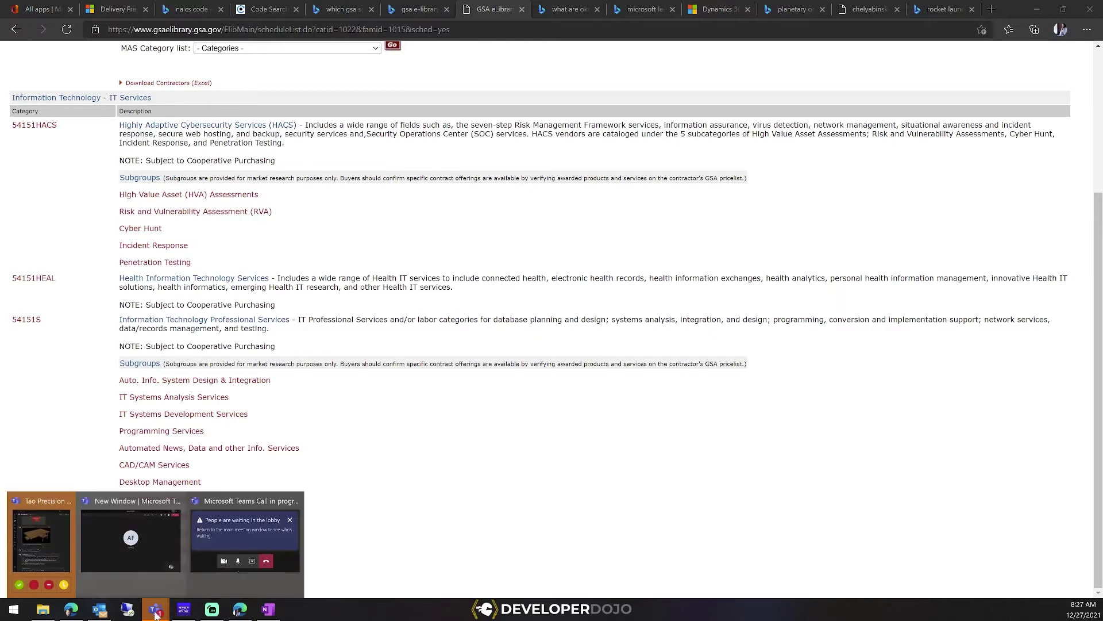
click(149, 566)
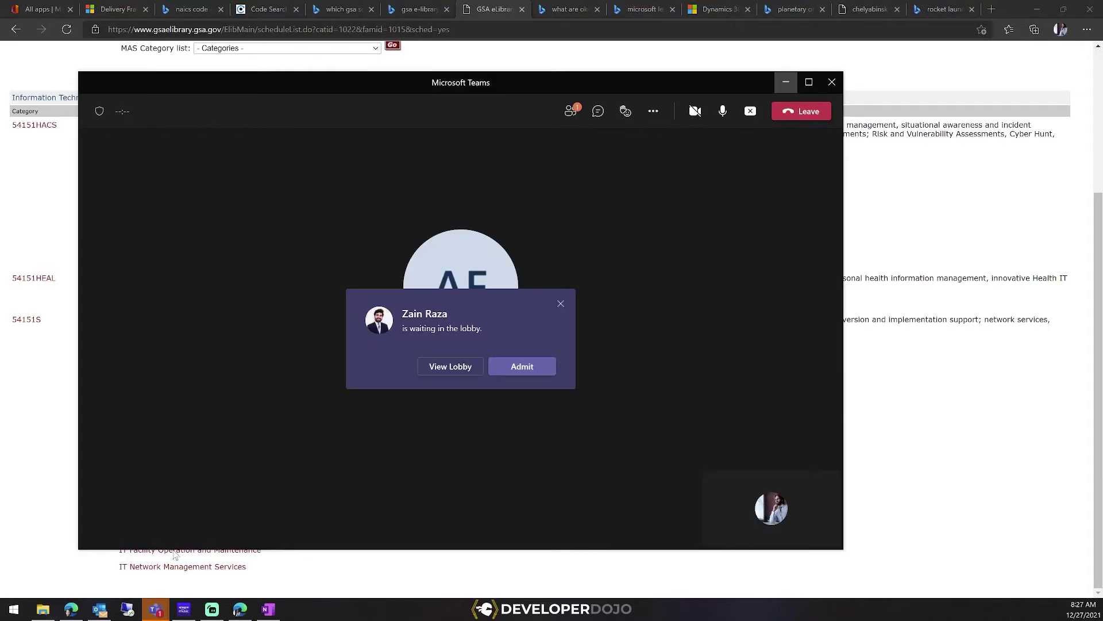
click(535, 367)
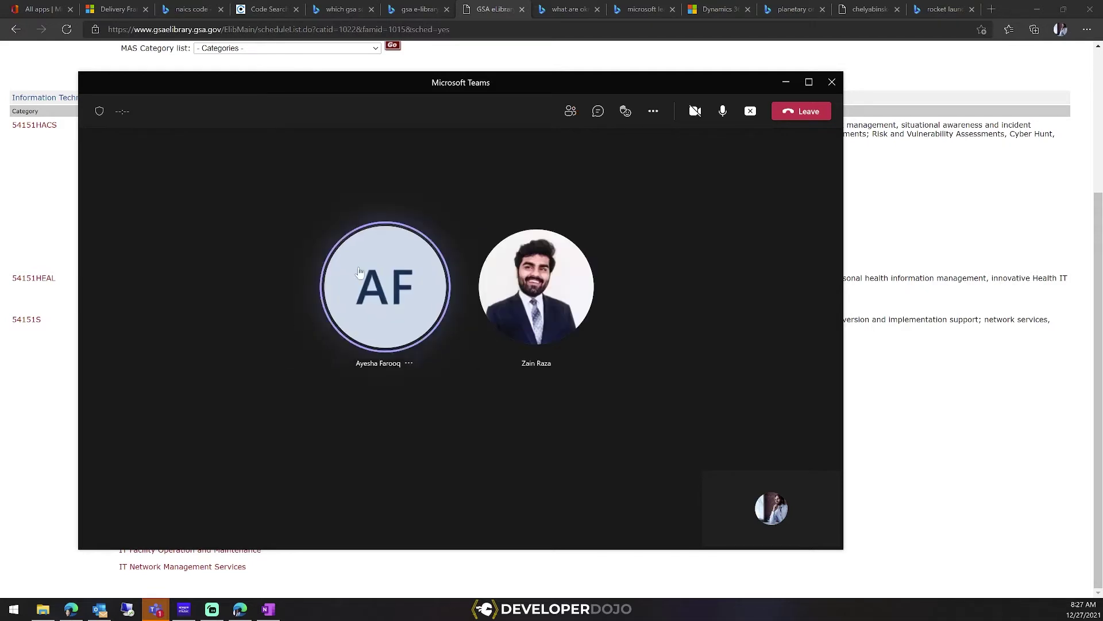
click(61, 441)
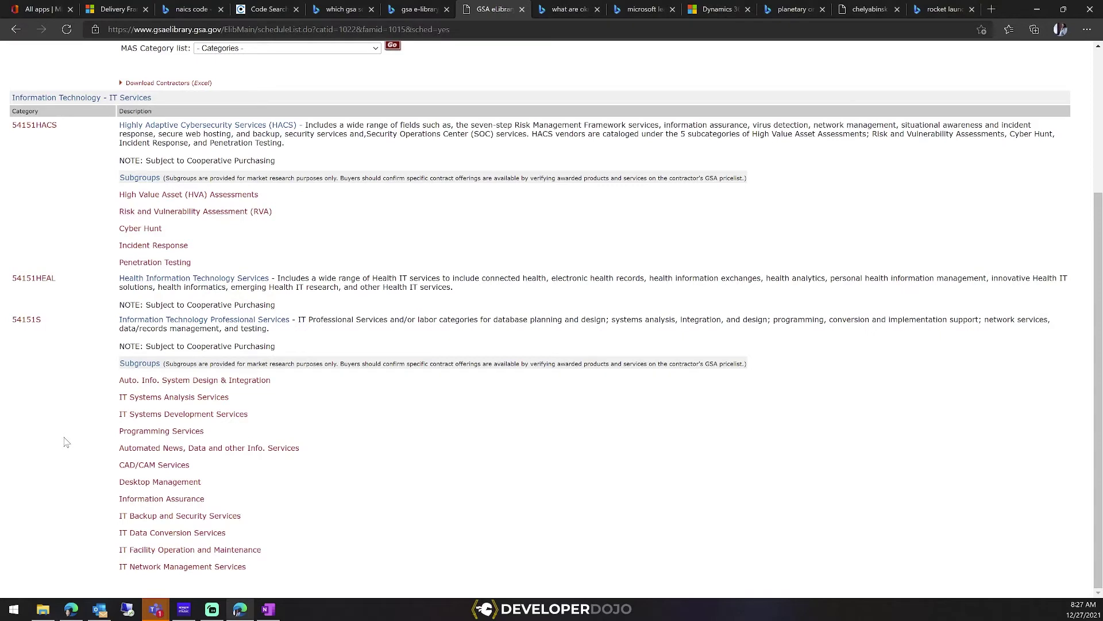
Check the Microsoft Teams meeting window and return to the eLibrary IT Services page in Edge
mouse_move(154, 611)
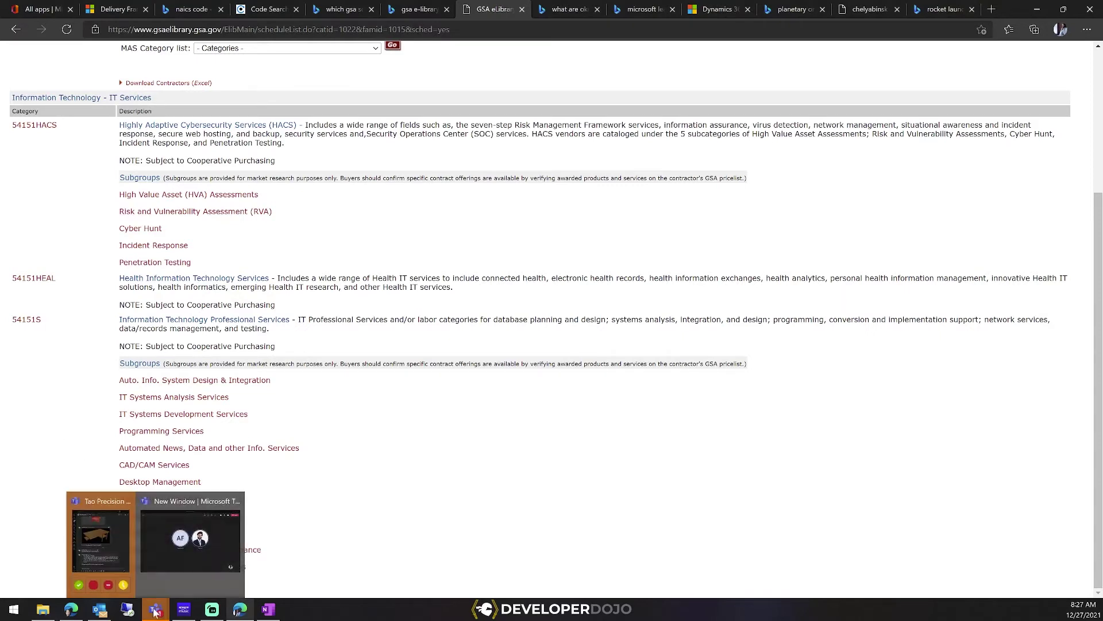
click(171, 547)
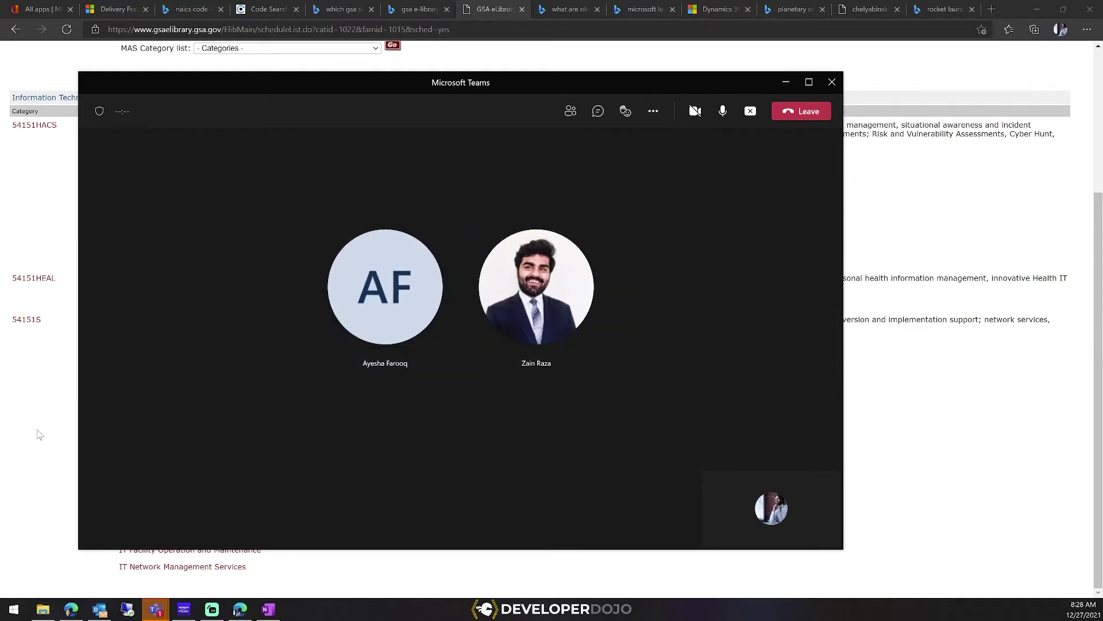
key(alt+Tab)
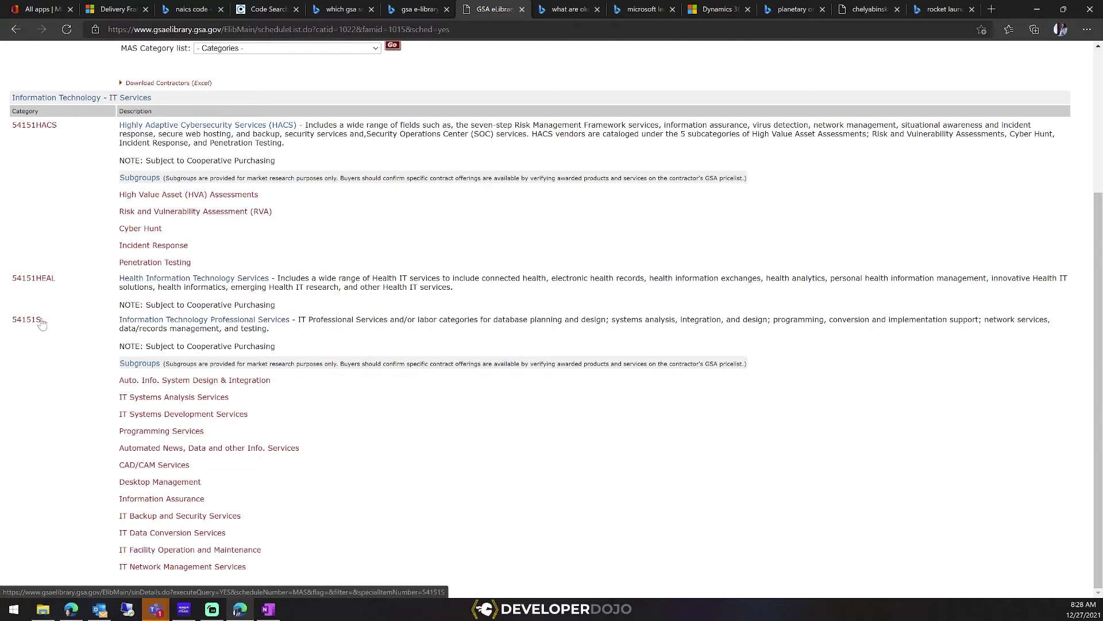
Switch to OneNote, duplicate the code 541512 on a new line of the NAICs page, and change the copy to 541511
click(268, 609)
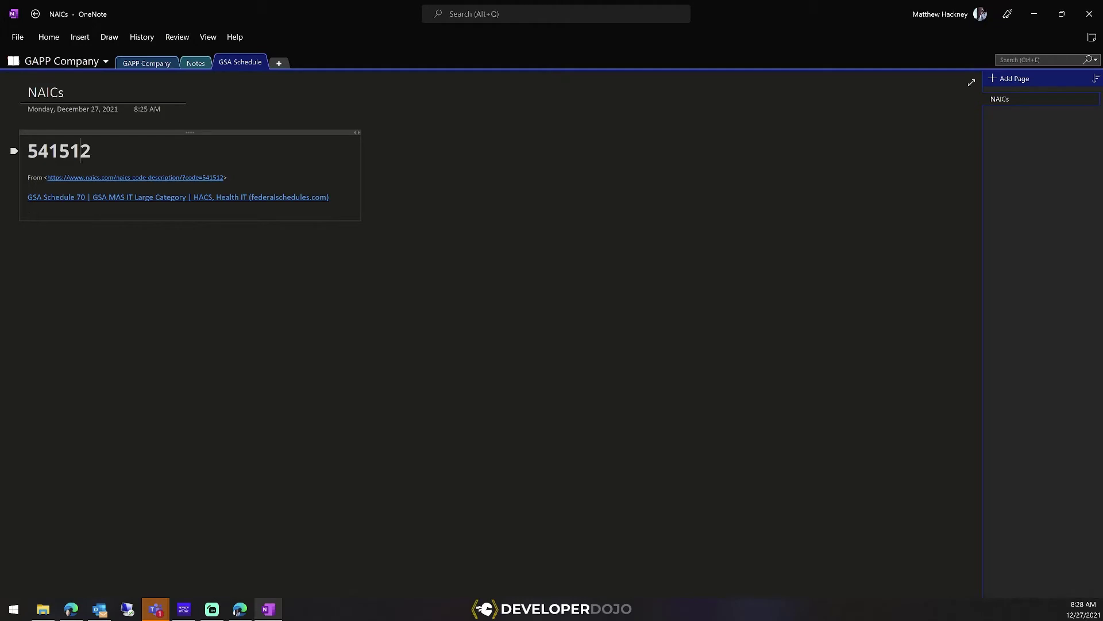
double_click(80, 151)
key(ctrl+c)
drag(92, 151, 27, 151)
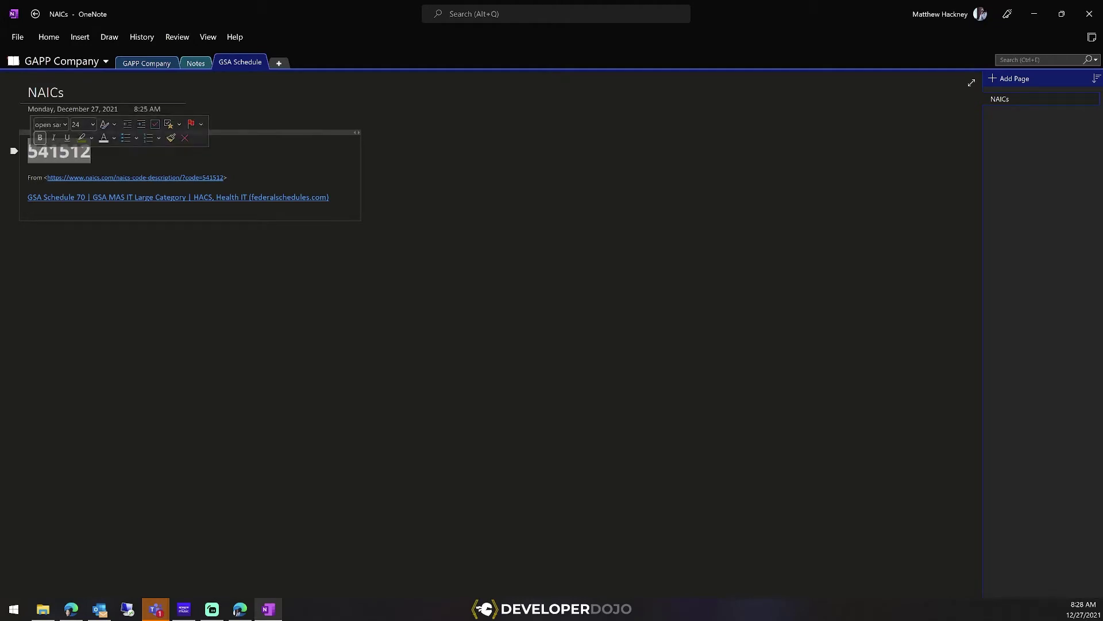
click(59, 151)
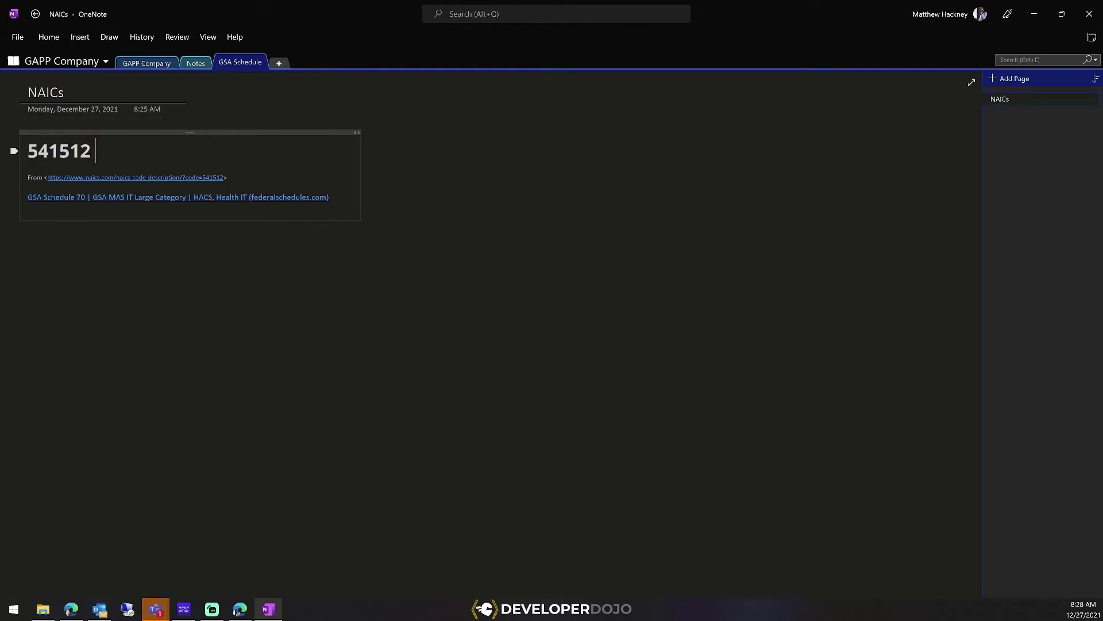
key(Return)
key(ctrl+v)
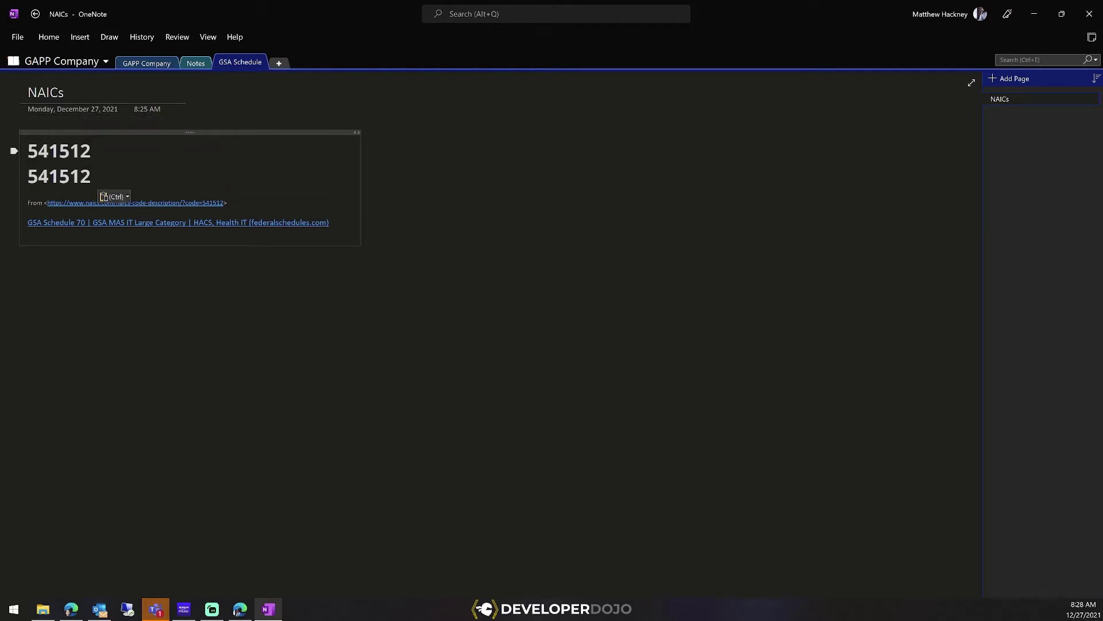
drag(91, 176, 80, 175)
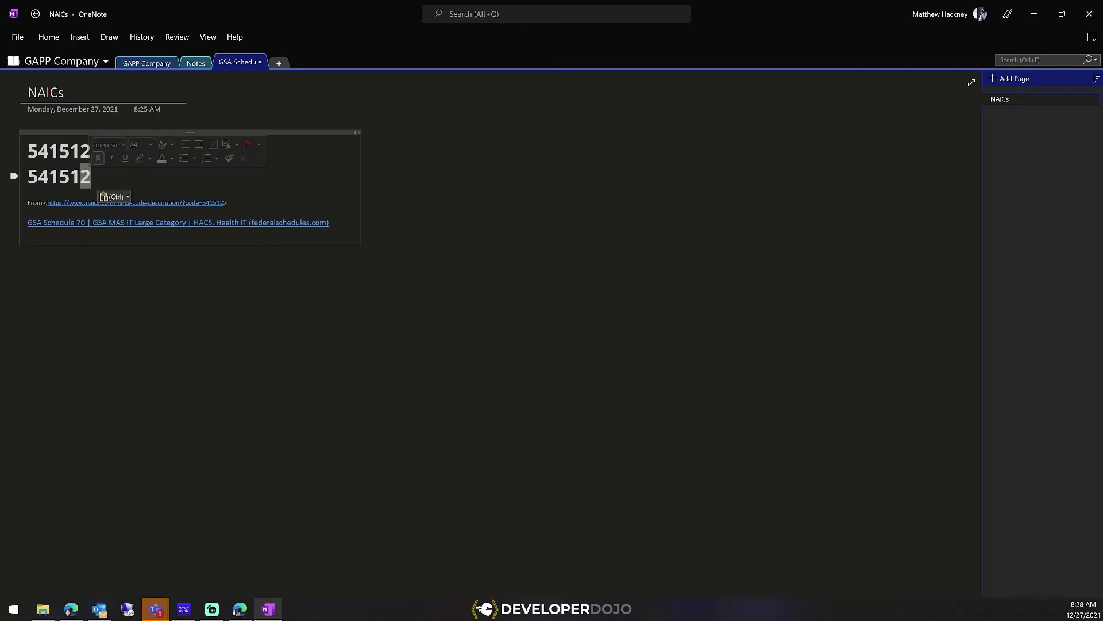
text(1)
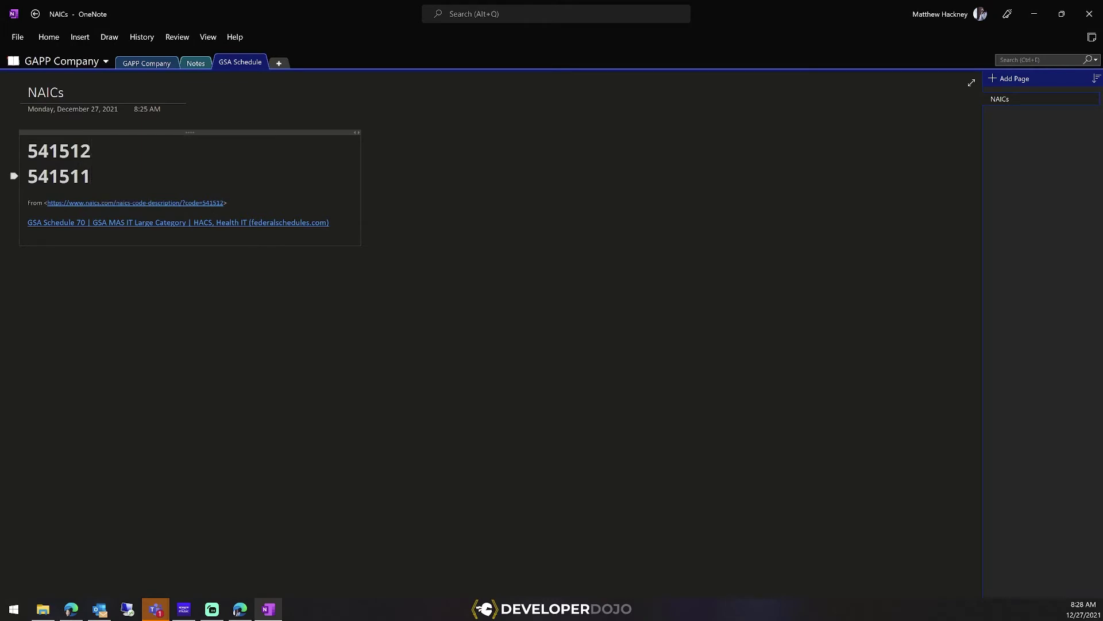
key(shift+Left)
key(shift+Left)
key(shift+Left)
key(shift+Left)
key(shift+Left)
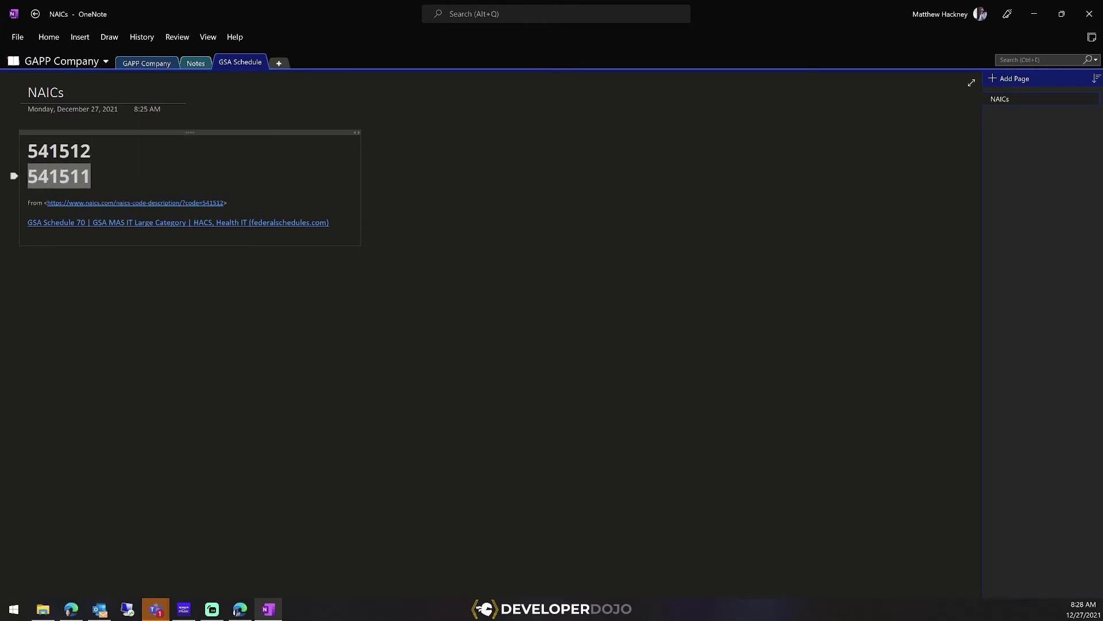
Open the 54151S contractor listing in Edge and paste its category code below 541511 in OneNote, deleting the pasted source line
click(157, 223)
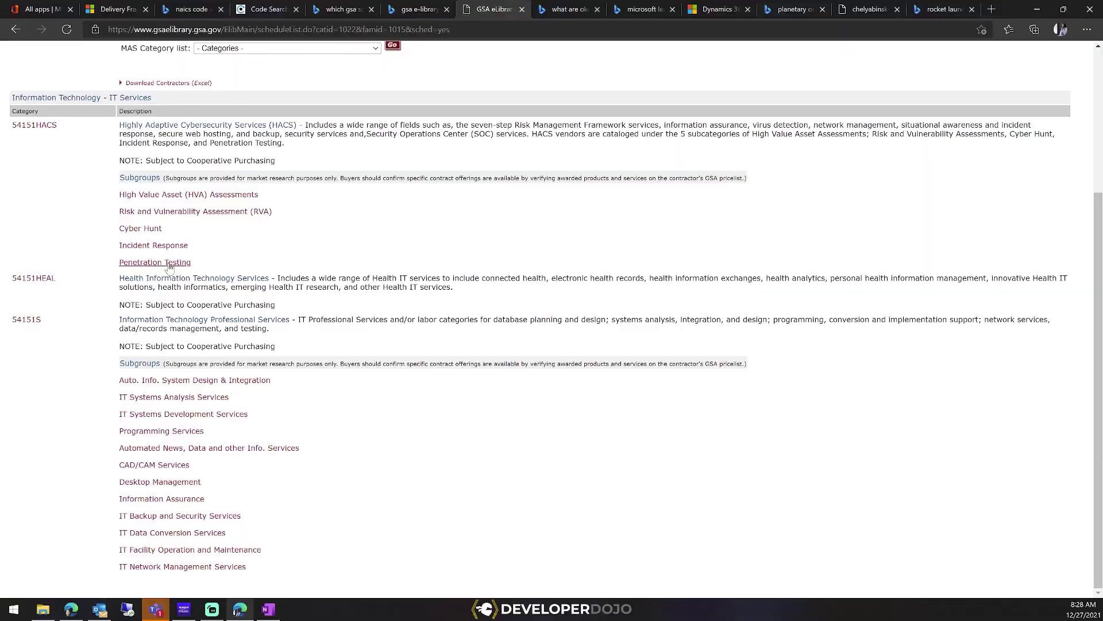
click(40, 326)
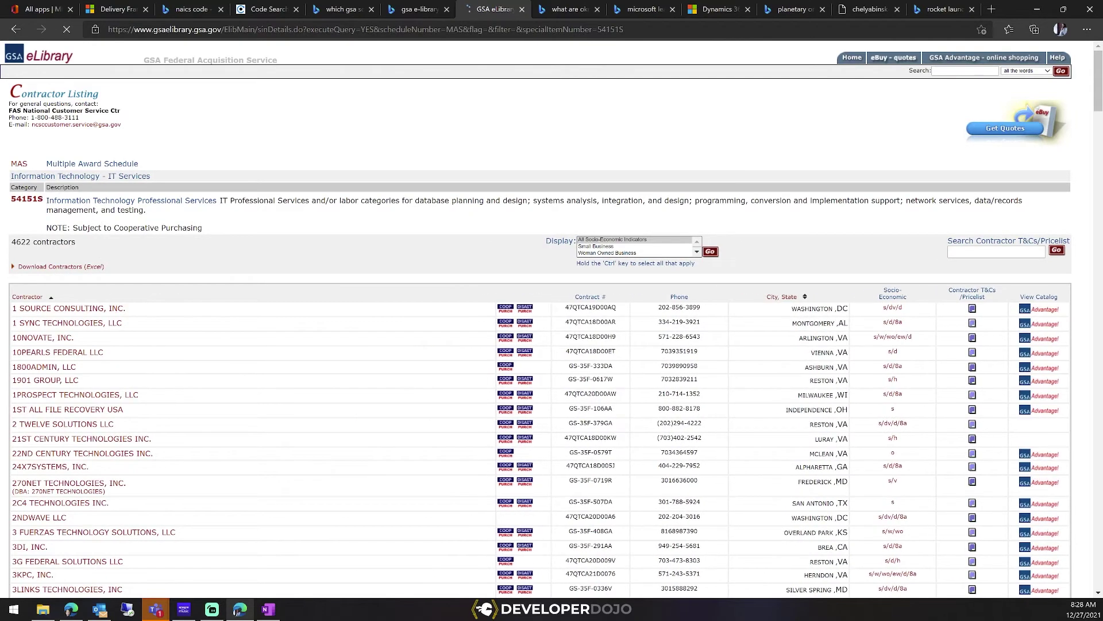
drag(47, 164, 135, 167)
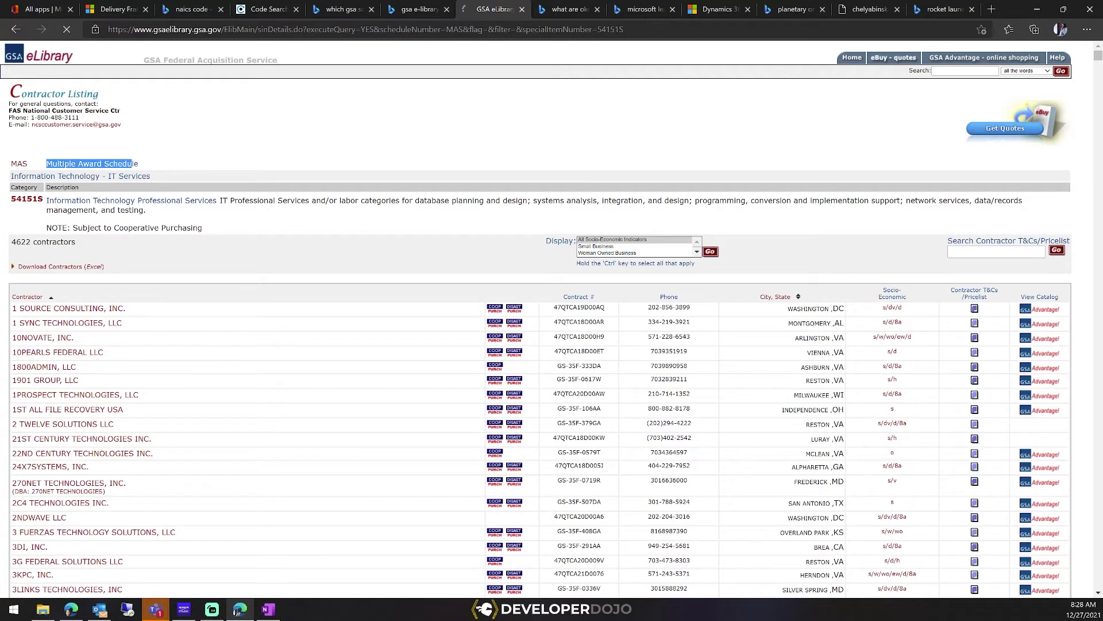
drag(9, 200, 44, 202)
key(alt+Tab)
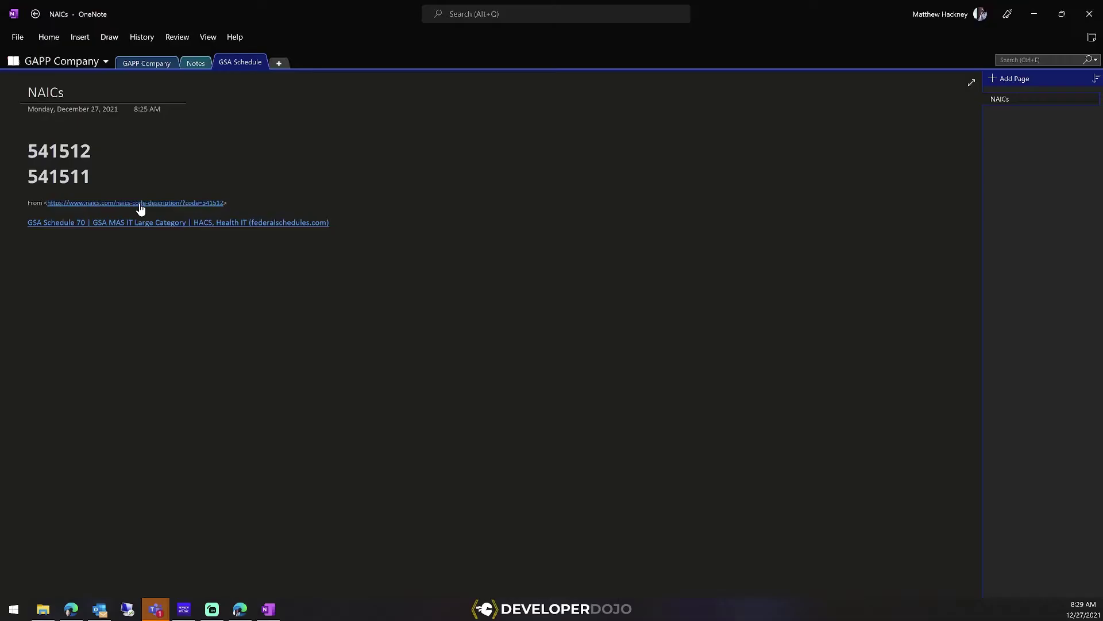
key(ctrl+v)
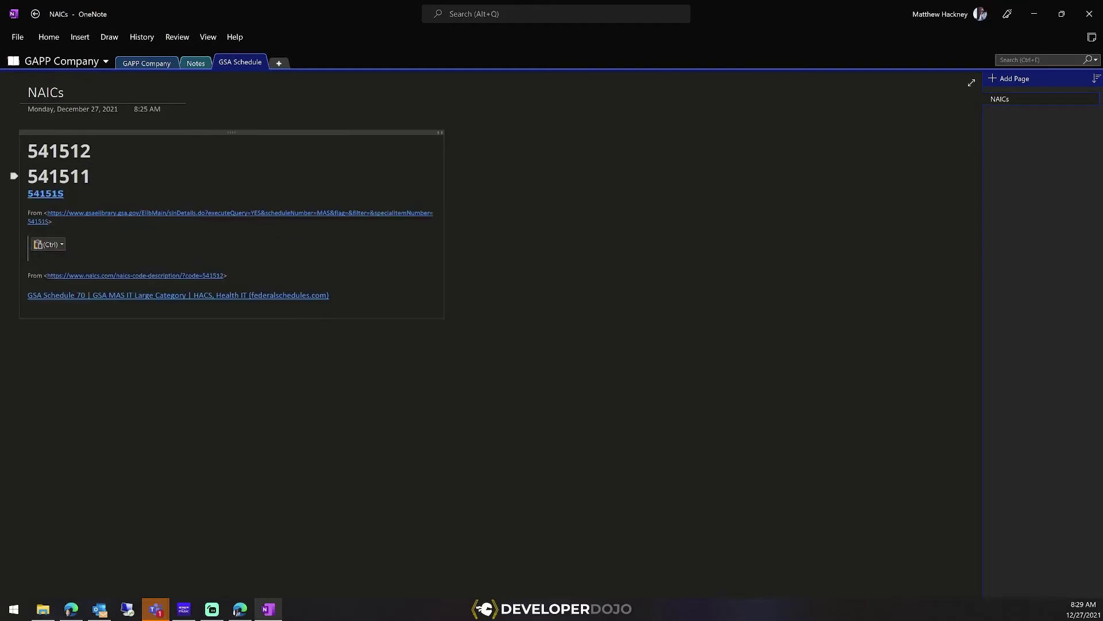
click(13, 213)
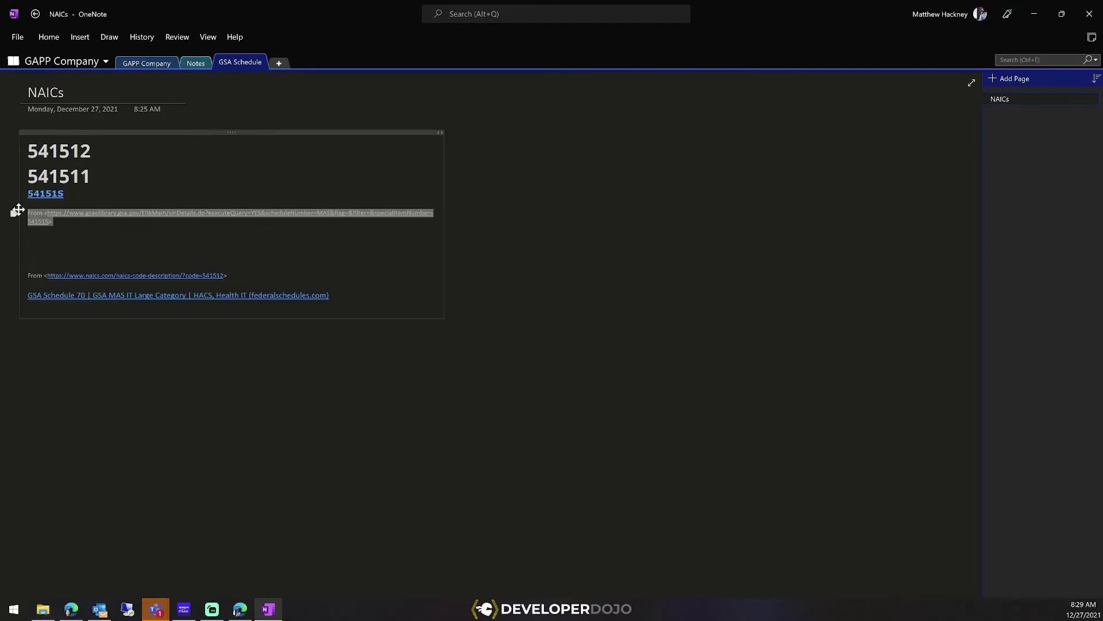
key(Delete)
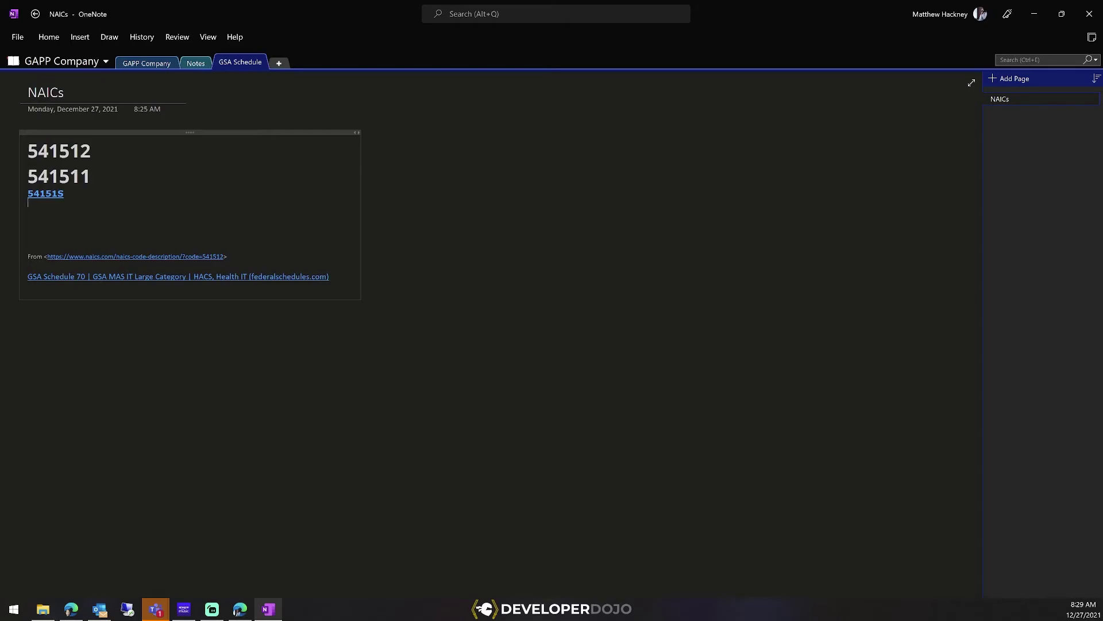
Return to the contractor listing in Edge, open the A1C Partners, LLC price list document, and copy its web address
key(alt+Tab)
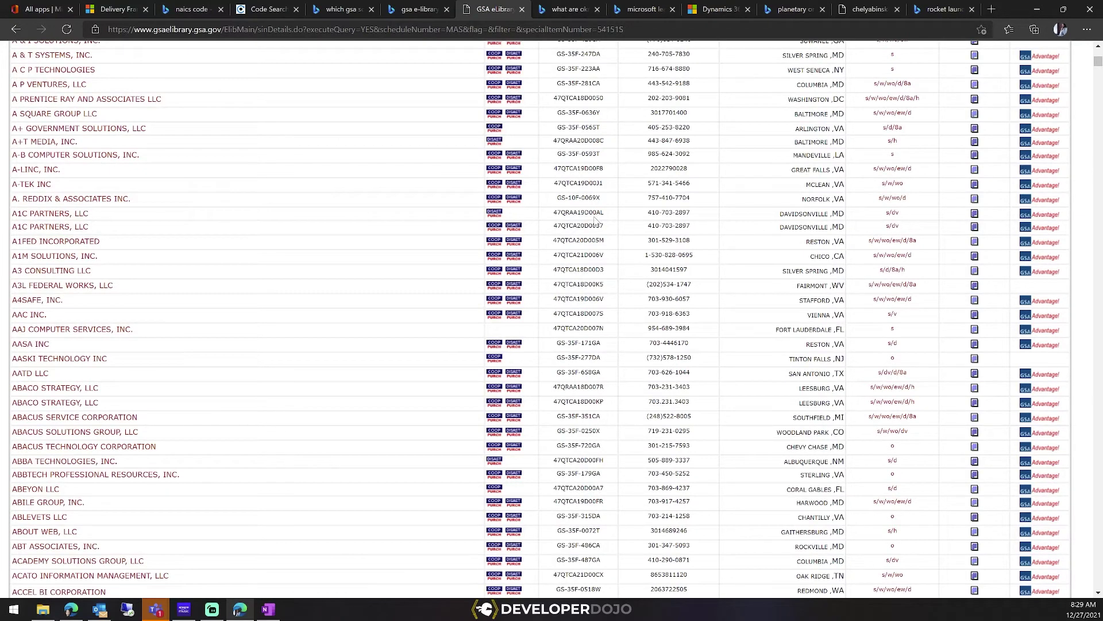
click(975, 214)
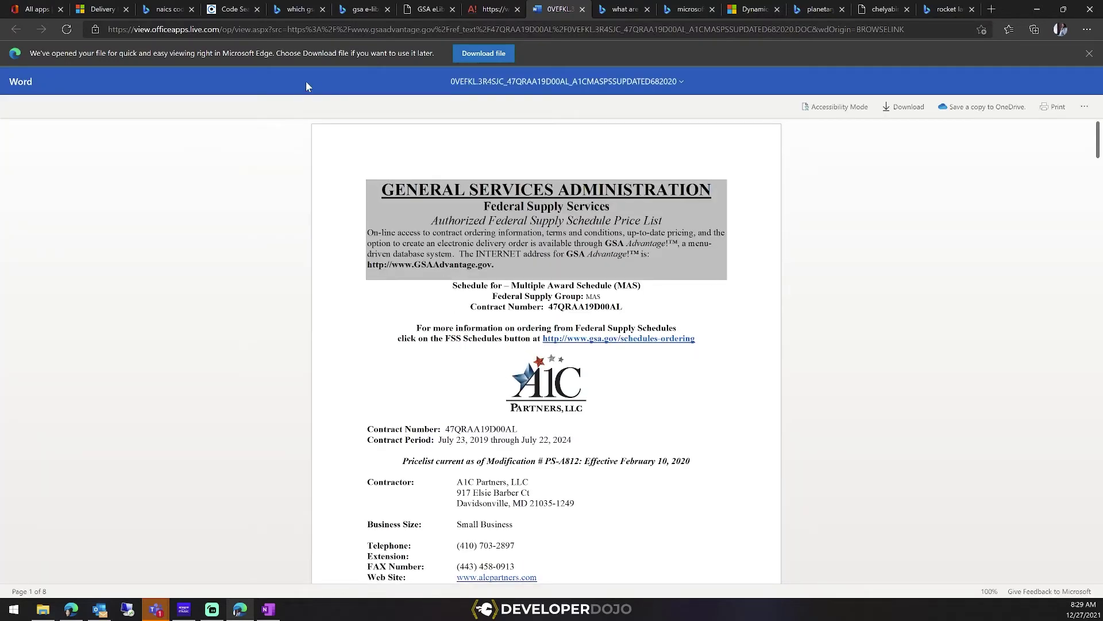
click(248, 33)
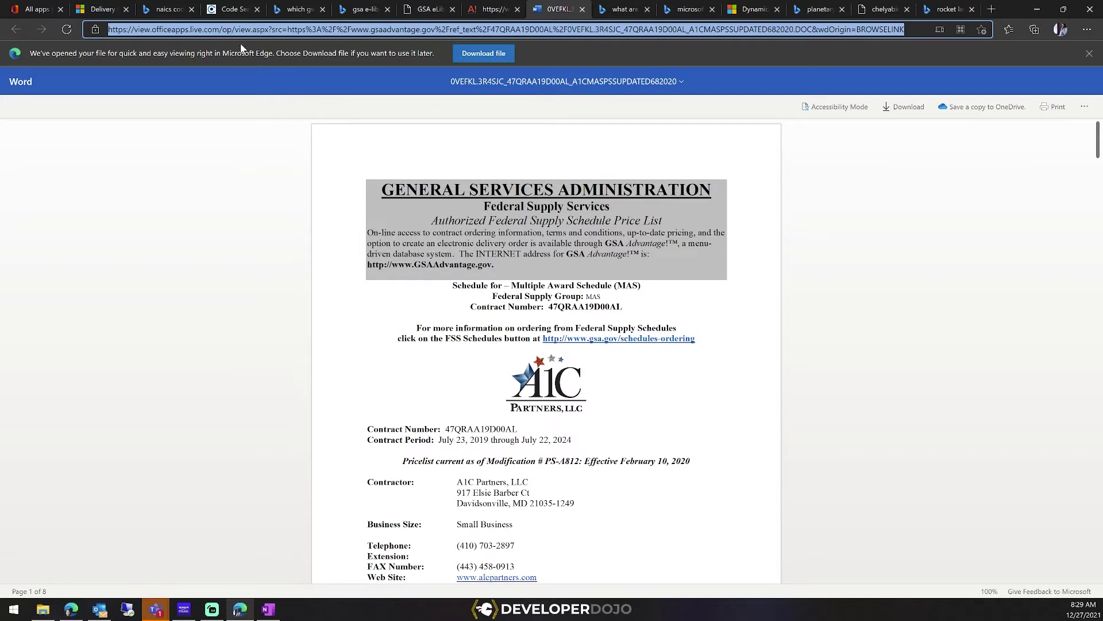
scroll(400, 359, down, 10)
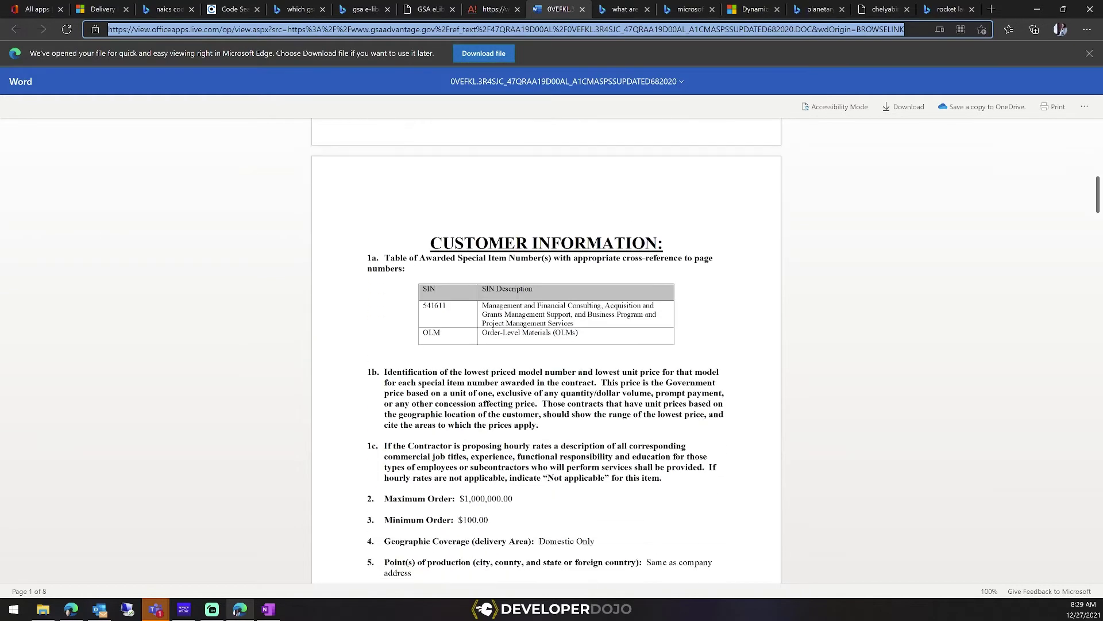
key(alt+Tab)
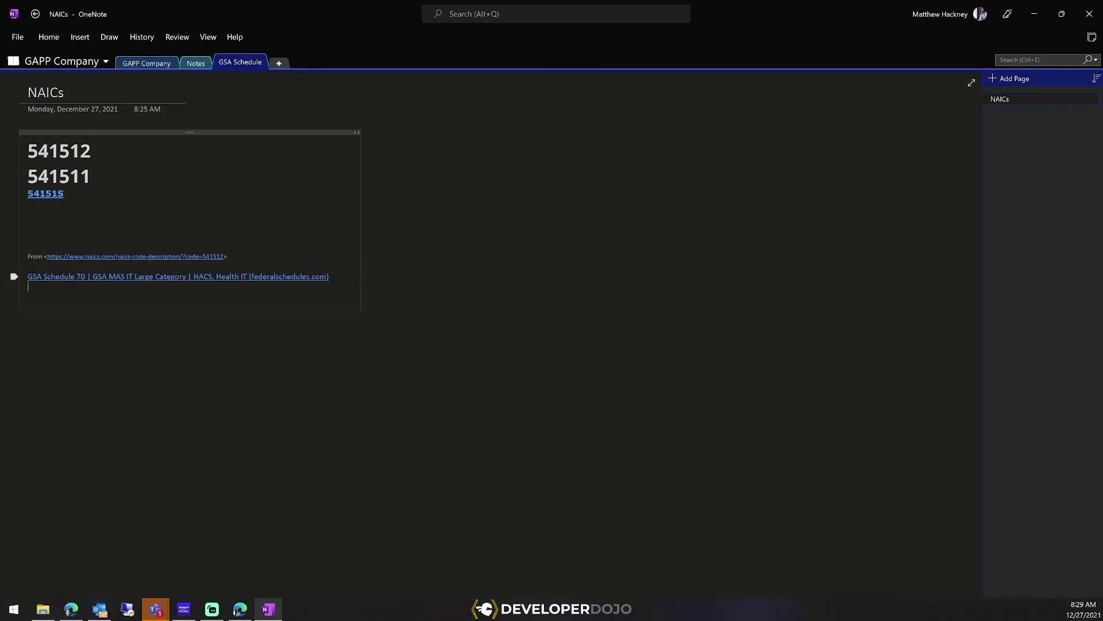
key(ctrl+v)
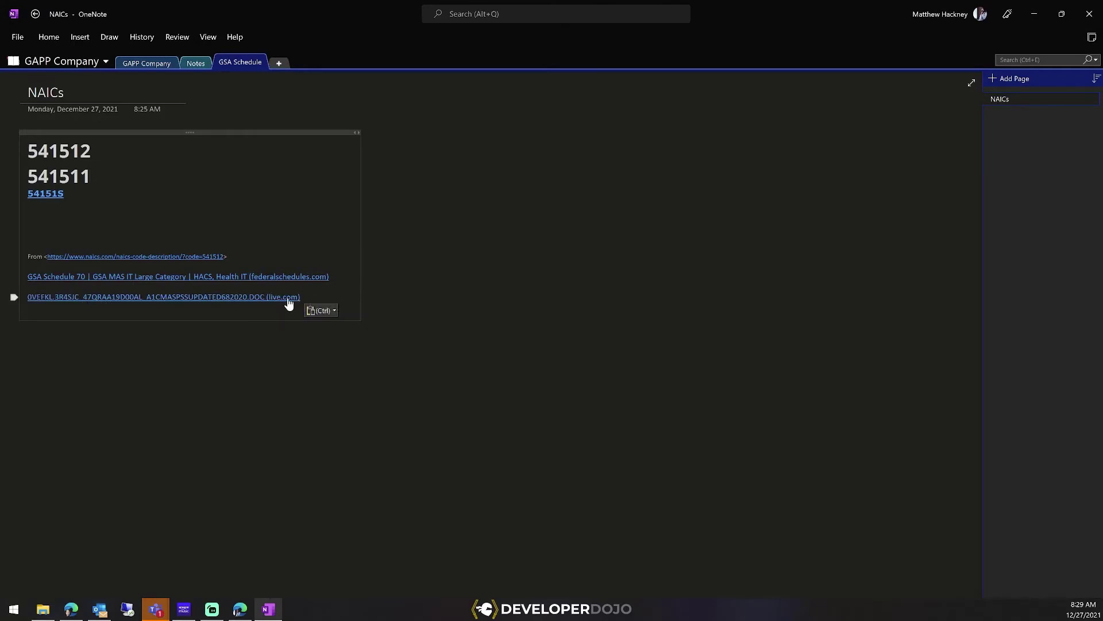
key(ctrl+z)
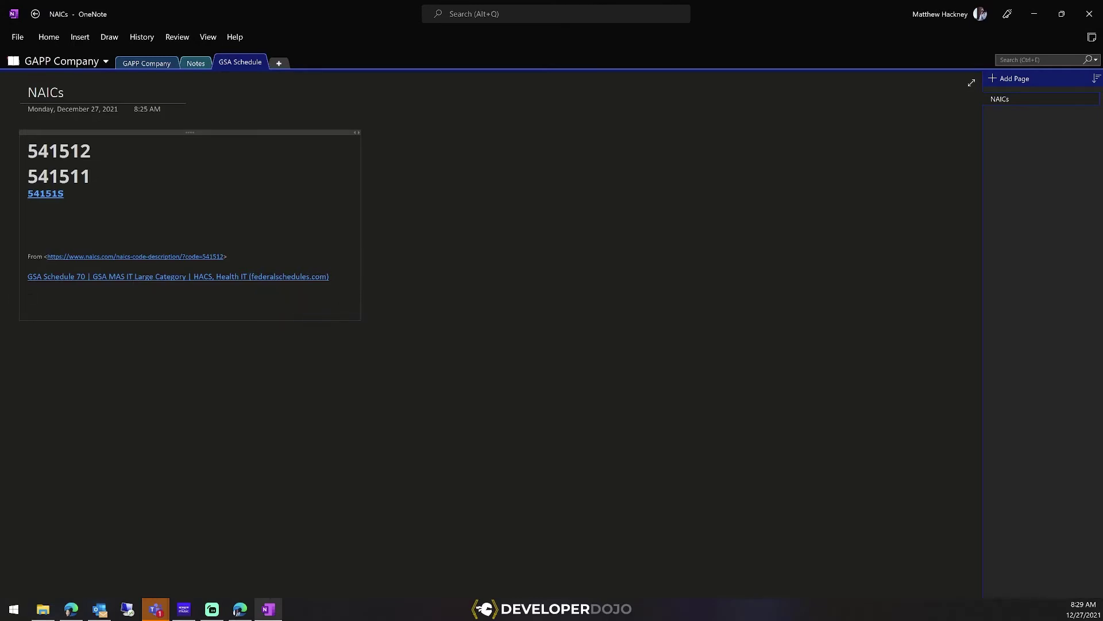
Check the contractor name on the price list in Edge and add the line "A1C Partners GSA Schedule (Sample)" below the federalschedules.com link in OneNote
key(alt+Tab)
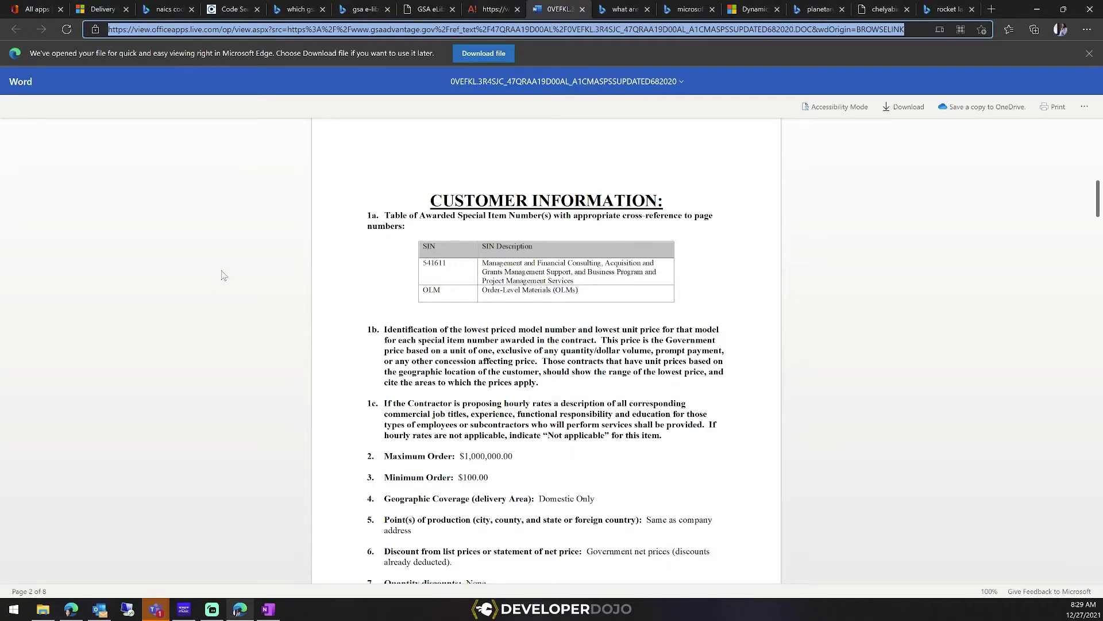
scroll(138, 285, up, 10)
key(alt+Tab)
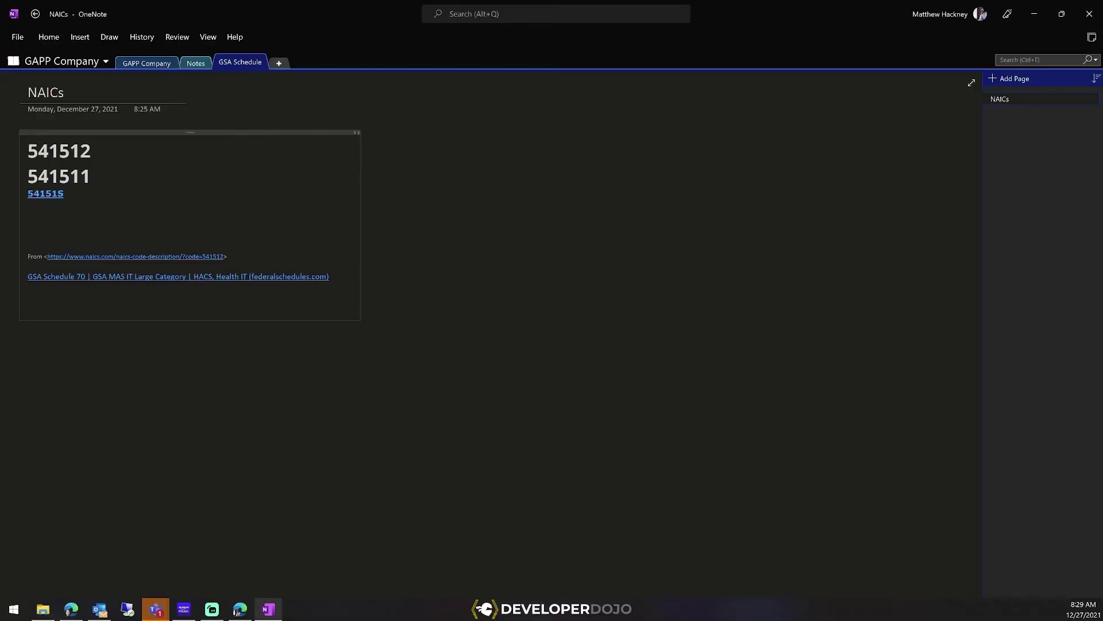
text(A1C Partners GSA SC)
key(BackSpace)
text(chedule ()
text( Sample)
text(()
Link the "A1C Partners GSA Schedule (Sample)" text to the copied address of the price list document
click(14, 297)
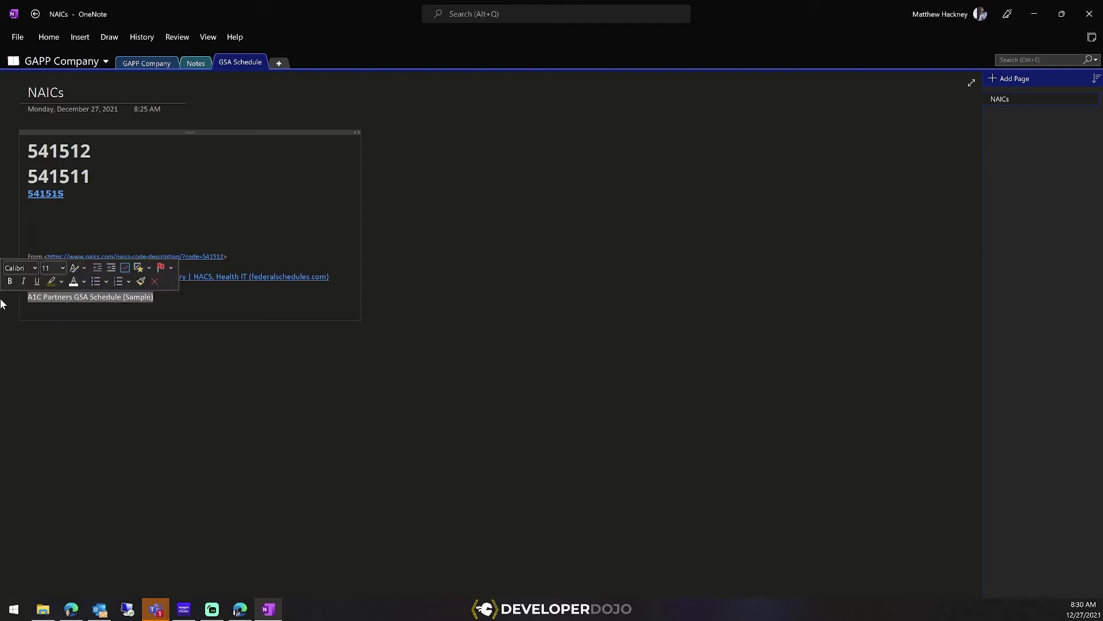
key(ctrl+k)
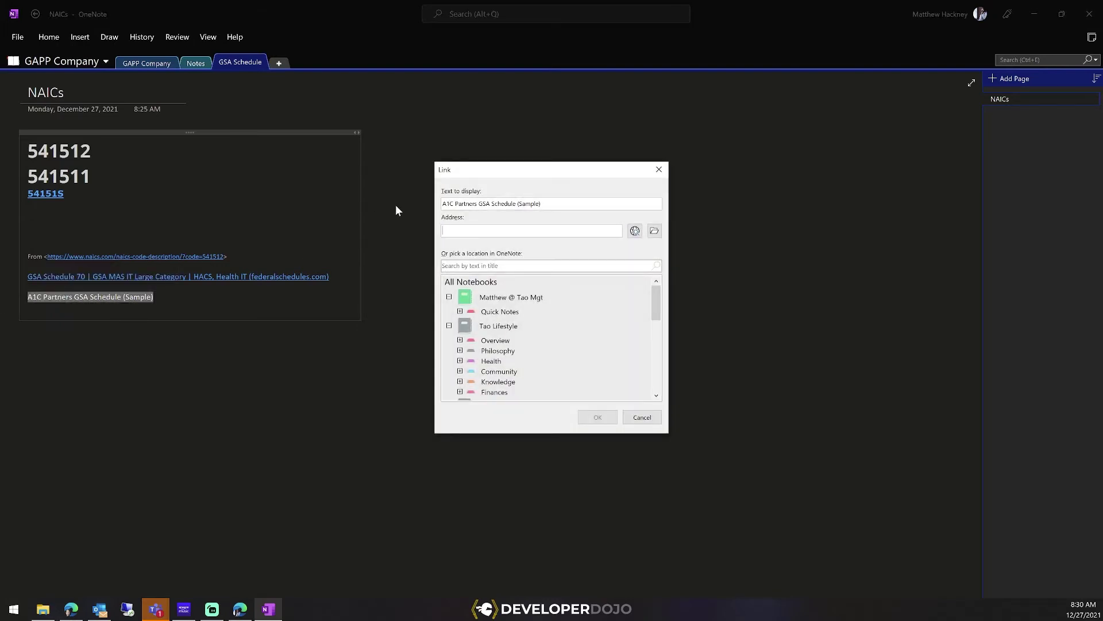
key(ctrl+v)
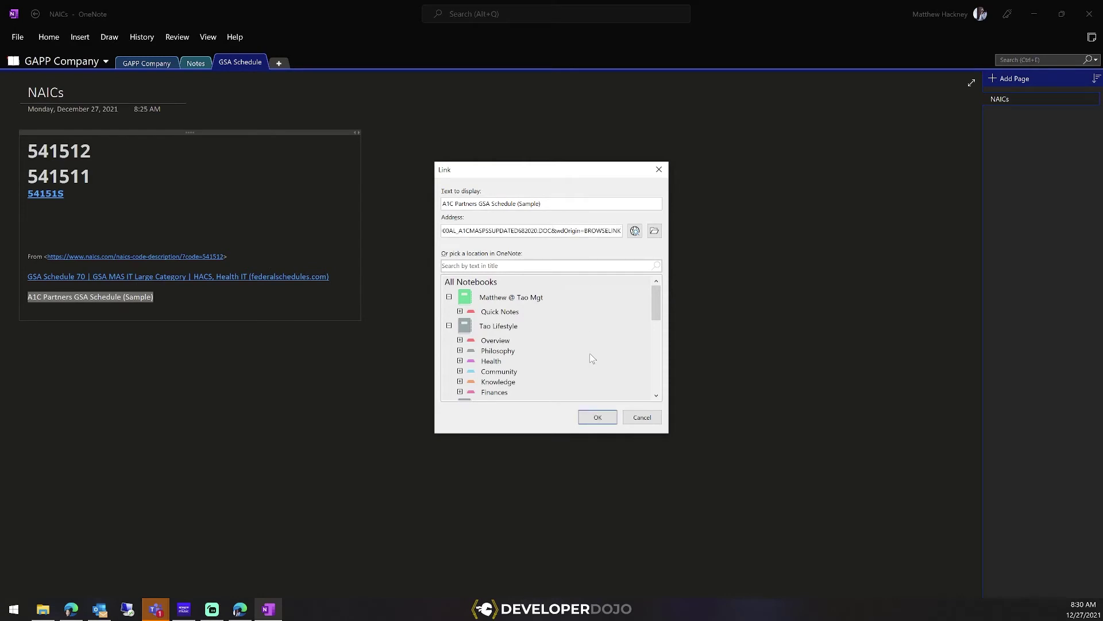
click(598, 416)
key(Right)
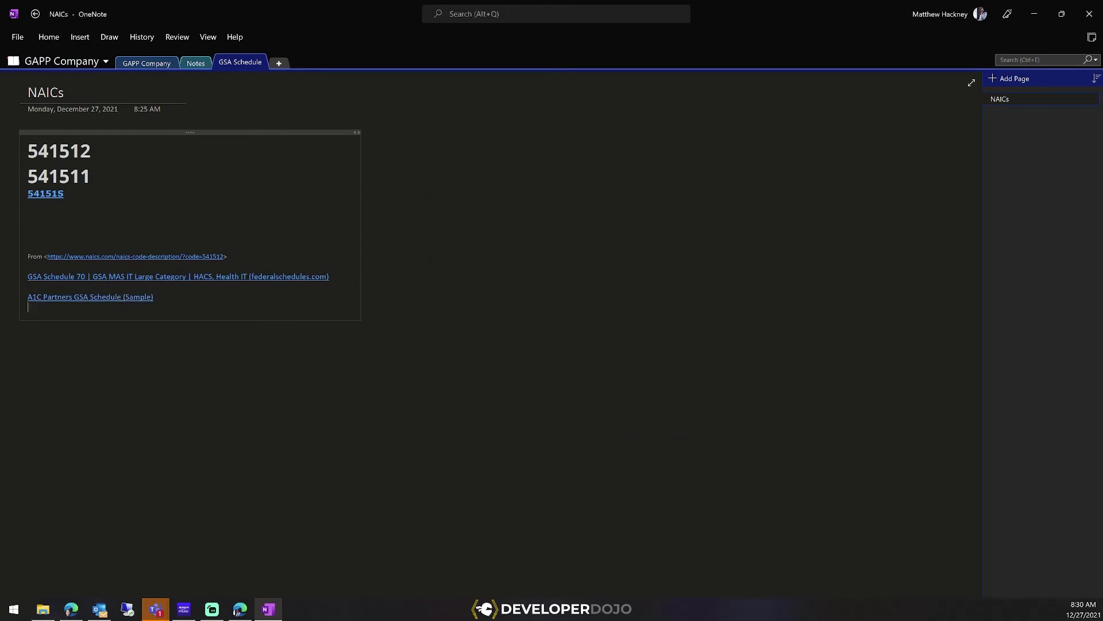
Copy the federalschedules.com and A1C Partners links together and remove them from the NAICs page
drag(153, 297, 28, 266)
key(ctrl+c)
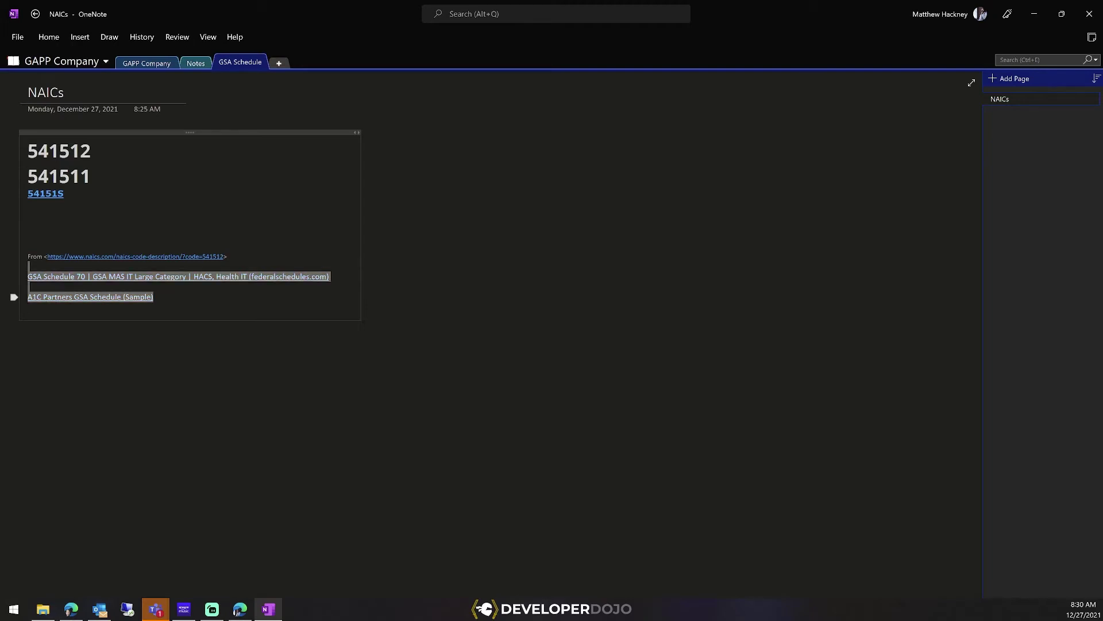
key(Delete)
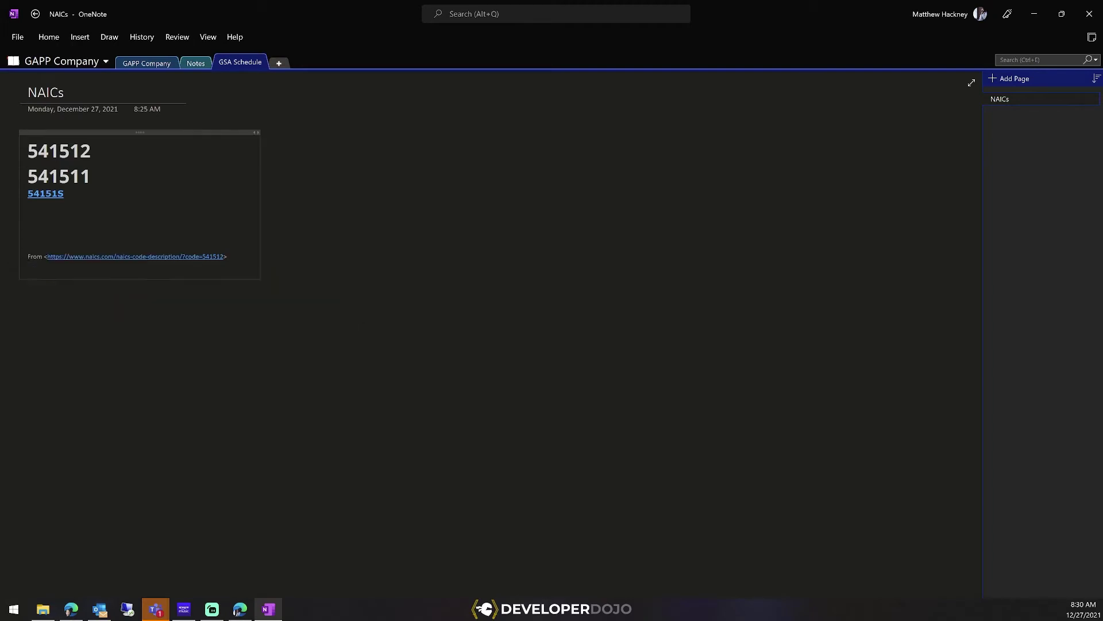
Add a page to the GSA Schedule section and title it "Sample GSA Schedule"
click(1005, 82)
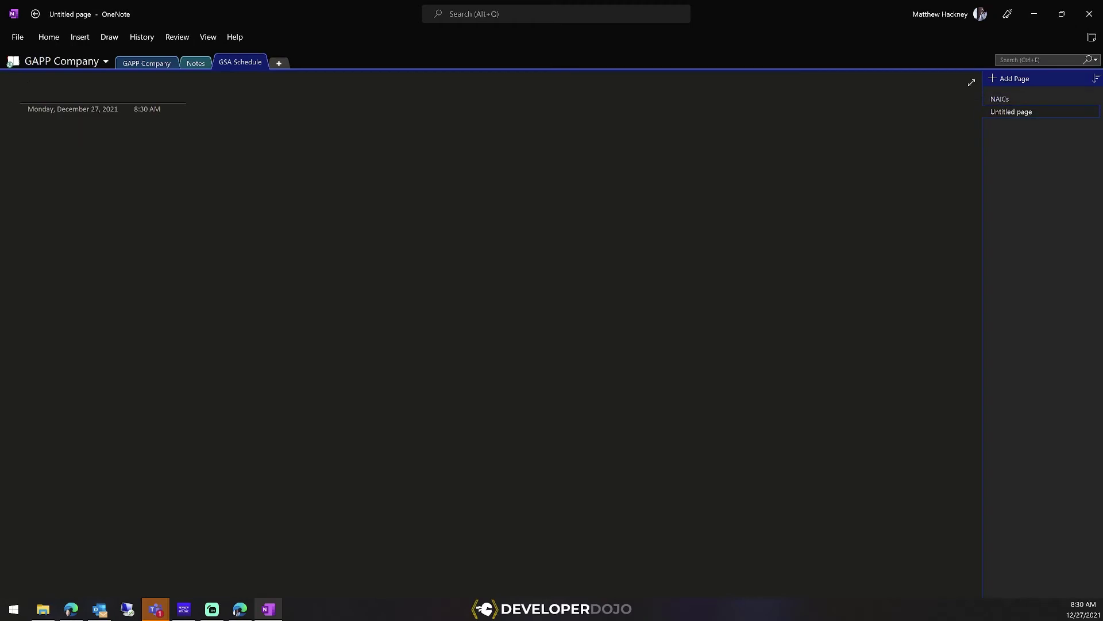
text(Samp)
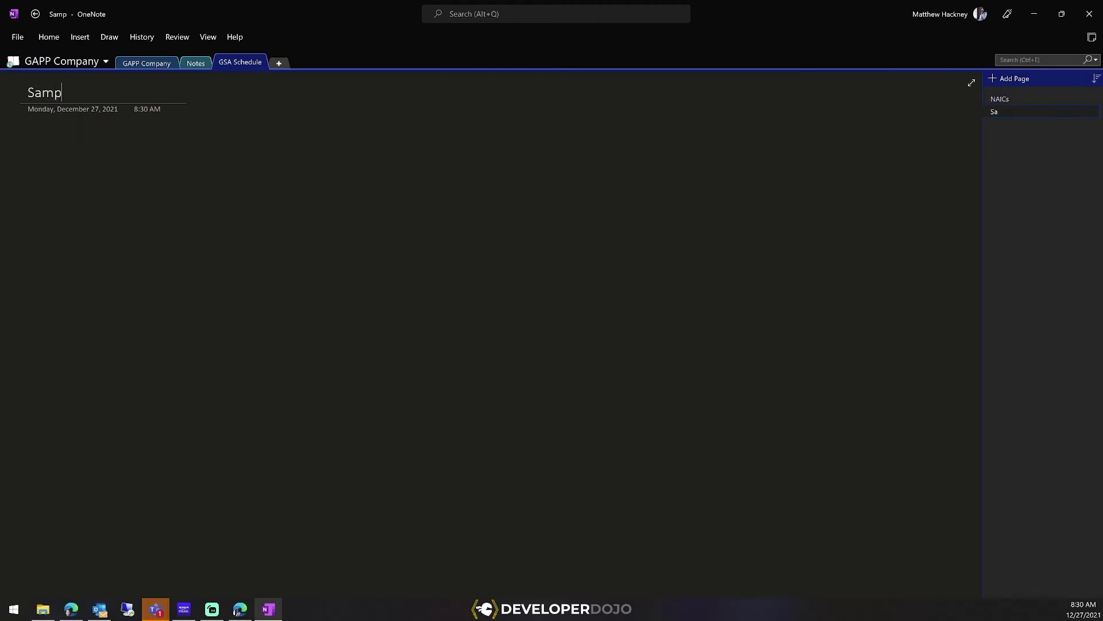
text(le GSA Schedule)
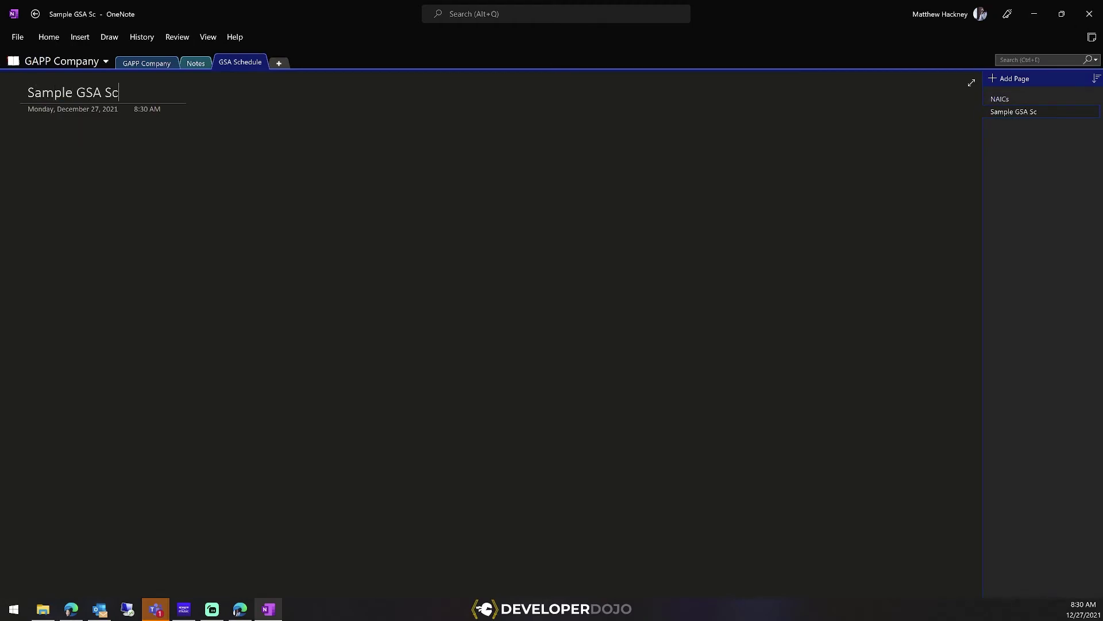
Paste the two copied links onto the Sample GSA Schedule page and add "- this is a current MAS for this category in Word Format" after the A1C Partners link
key(Return)
key(ctrl+v)
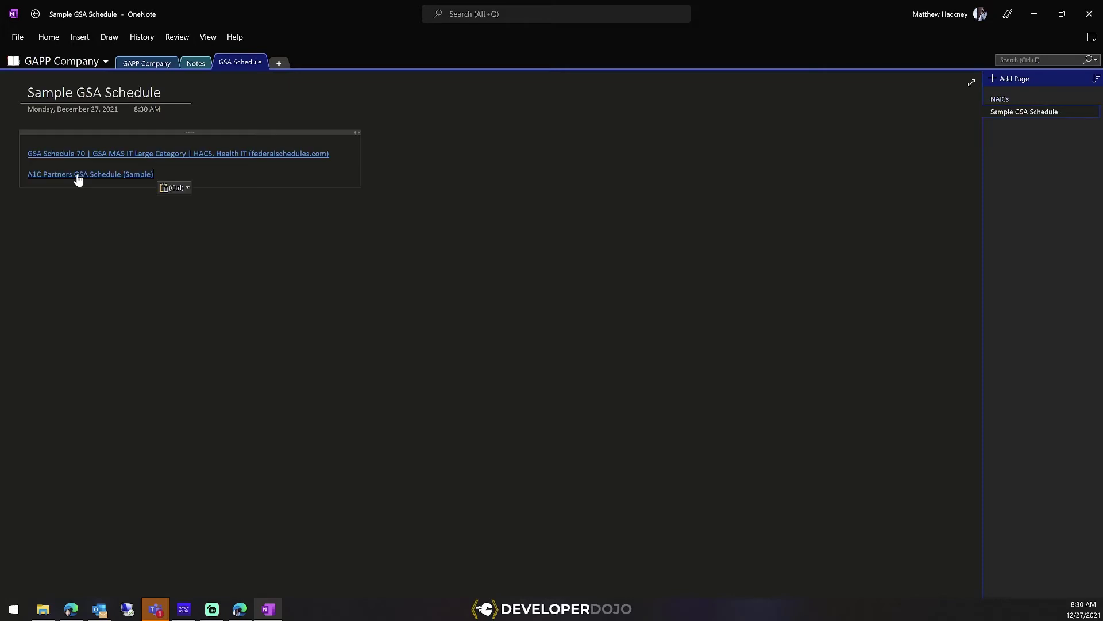
key(Escape)
text(this is a current MAS)
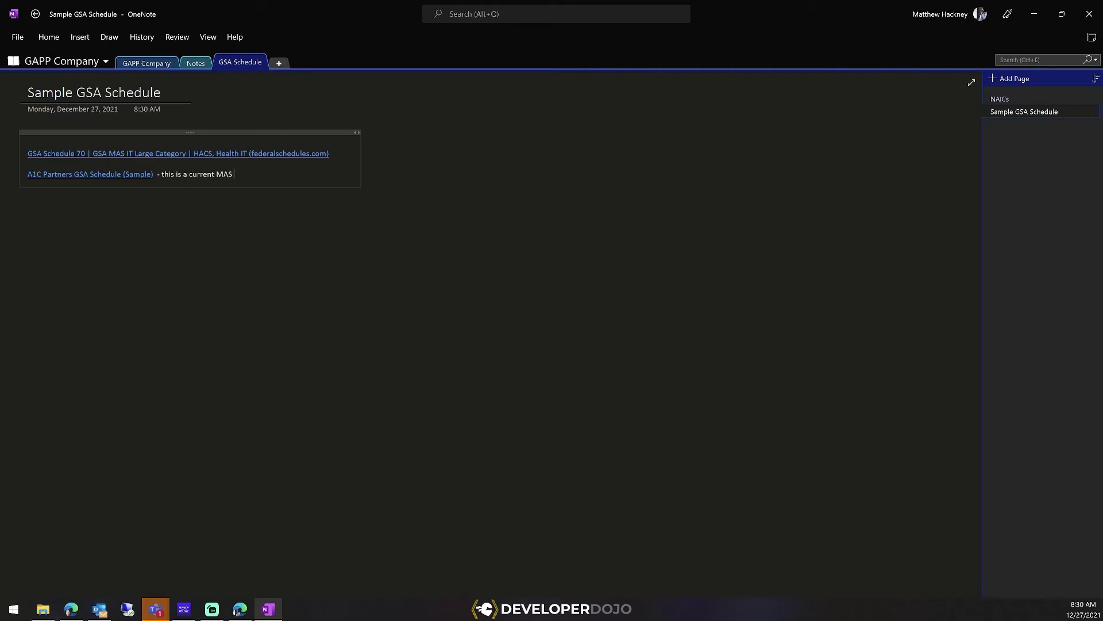
text( for this categ)
text(rog)
text(in WO)
text(rd Format)
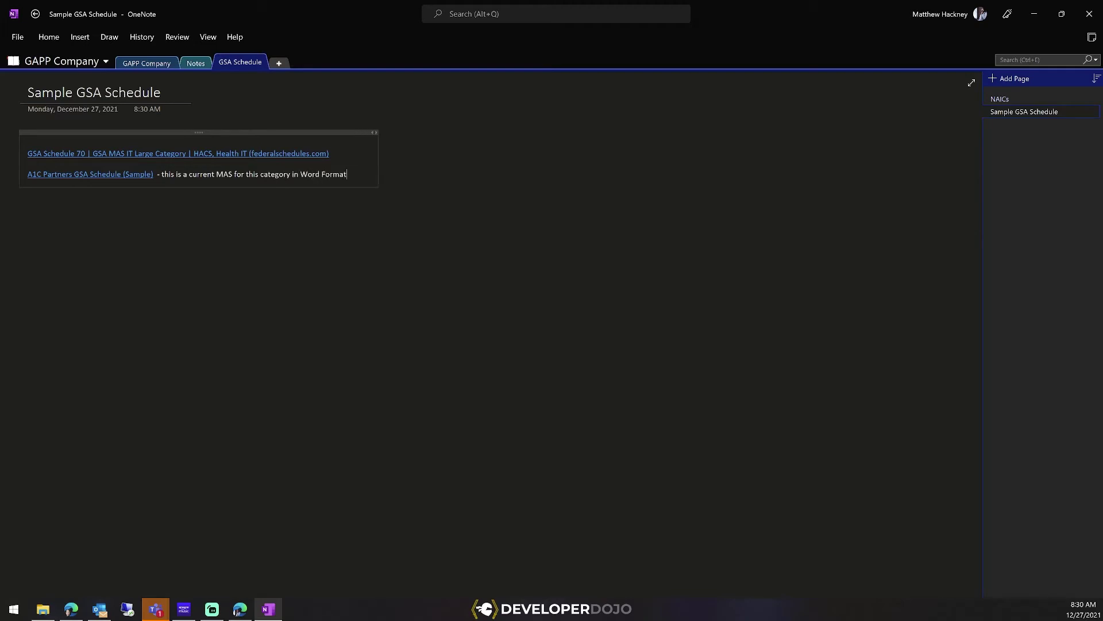
Switch to Edge and look through the A1C Partners price list, including its customer information and labor category descriptions
key(alt+Tab)
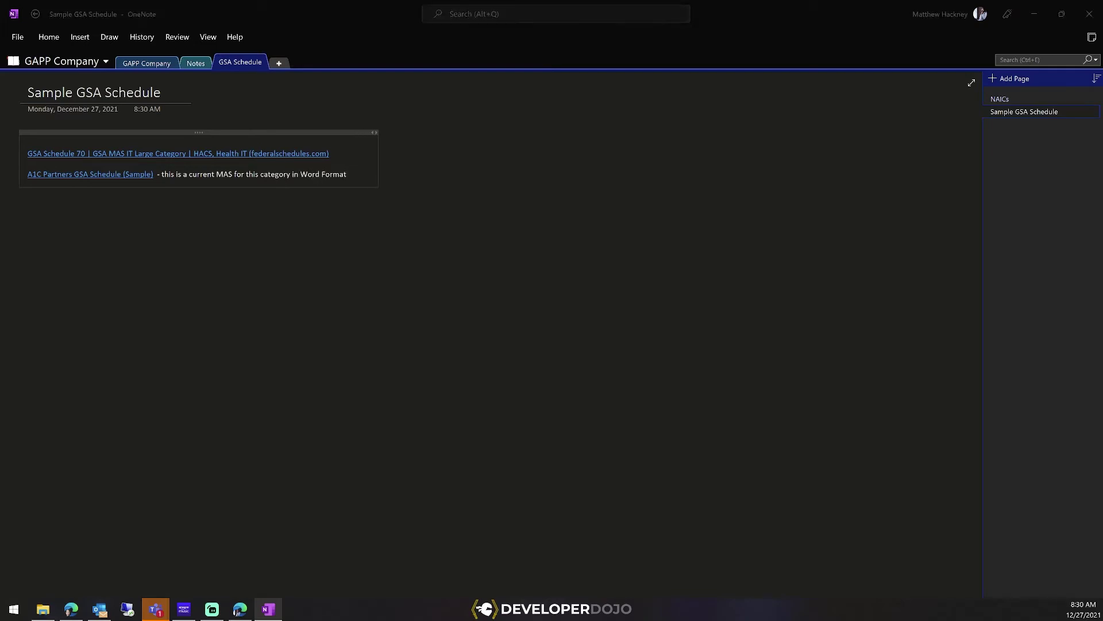
scroll(546, 351, down, 20)
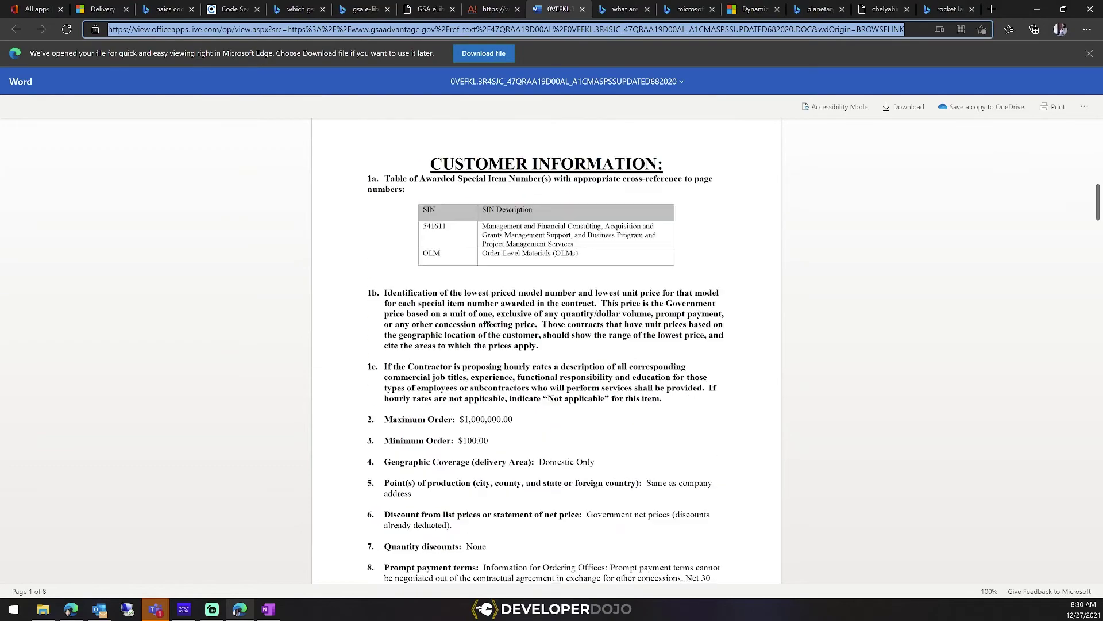
scroll(546, 350, down, 20)
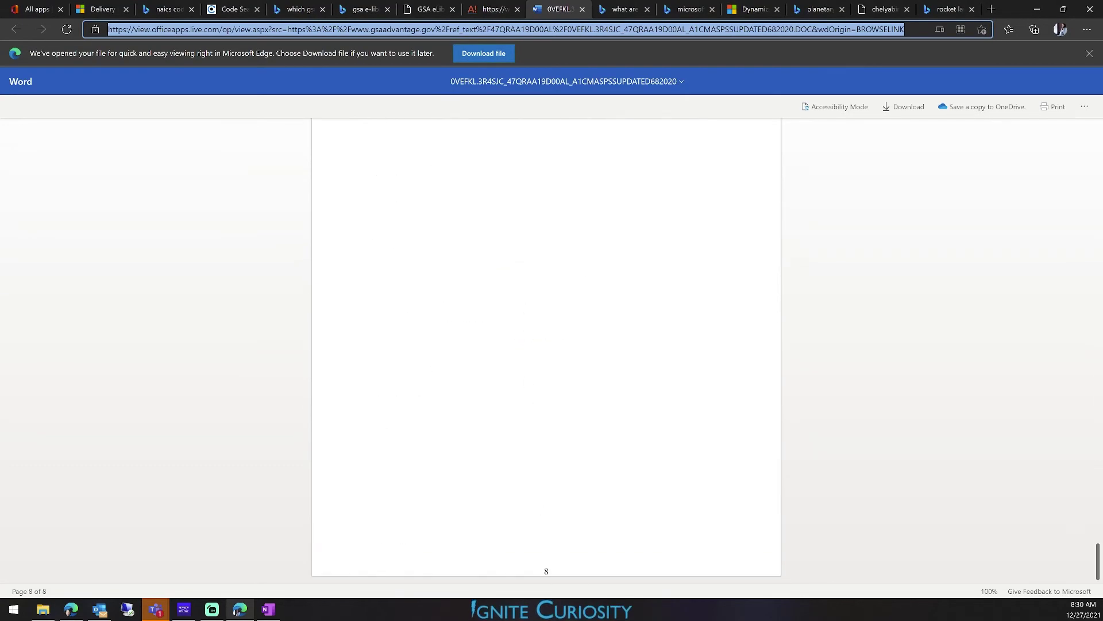
scroll(505, 395, up, 20)
scroll(507, 395, up, 8)
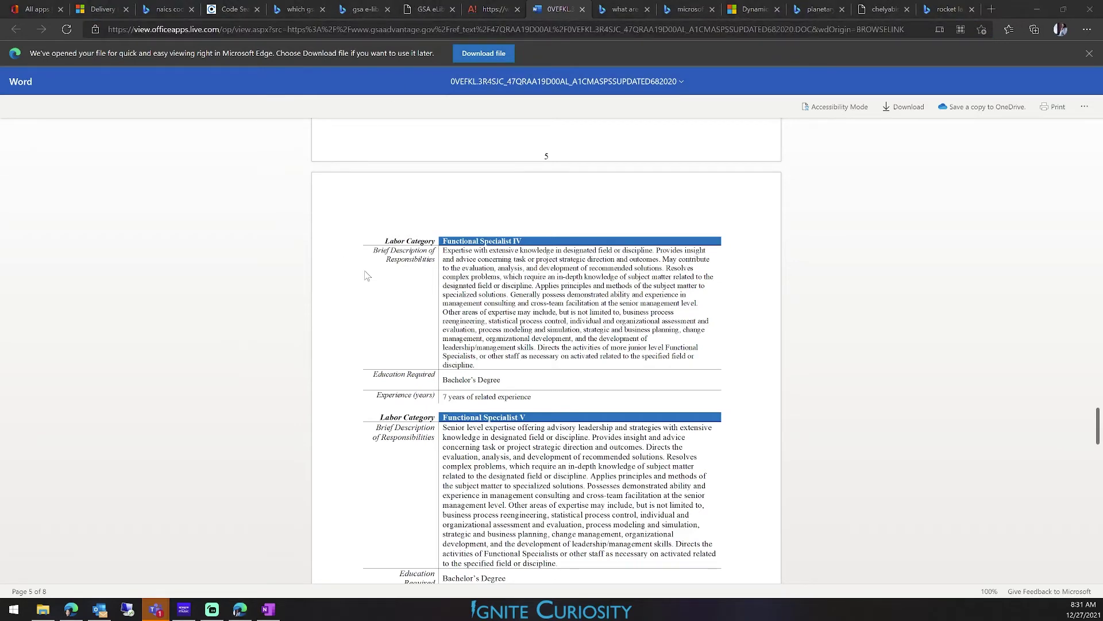
scroll(366, 276, up, 20)
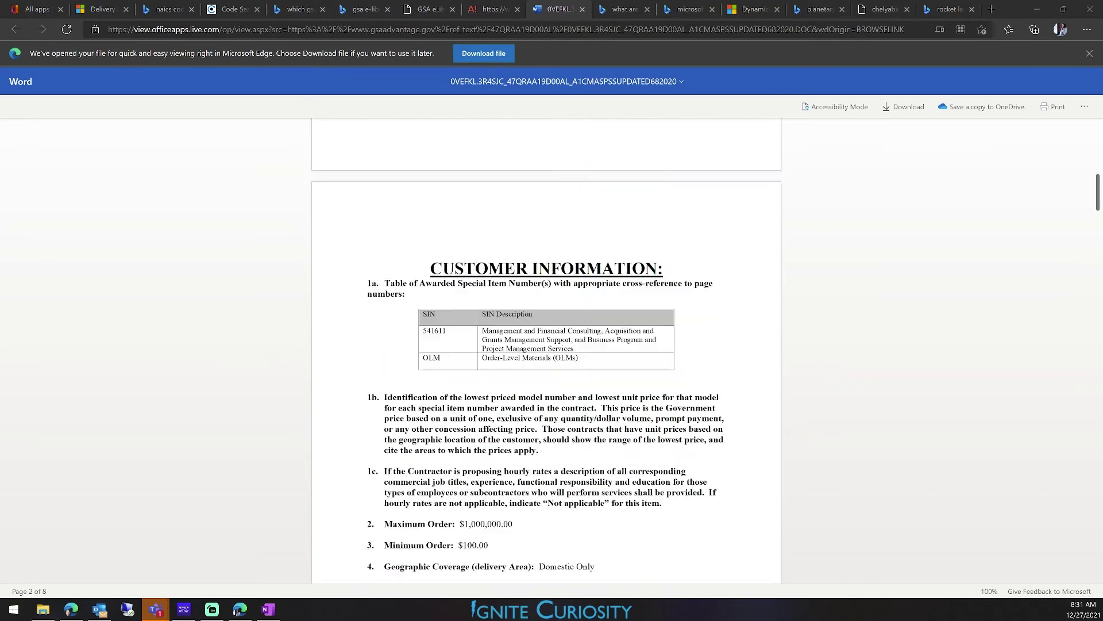
scroll(365, 275, up, 10)
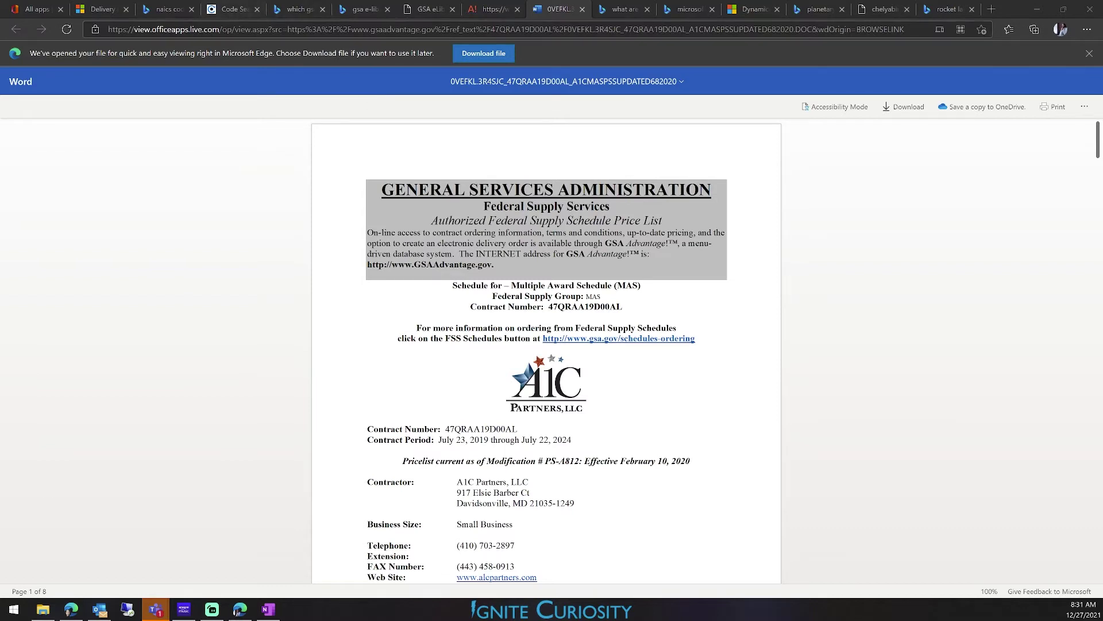
Check the GSA Schedule field in the Automation stage of the GAPP Company record in Dynamics 365 and review the sample links in OneNote
click(103, 9)
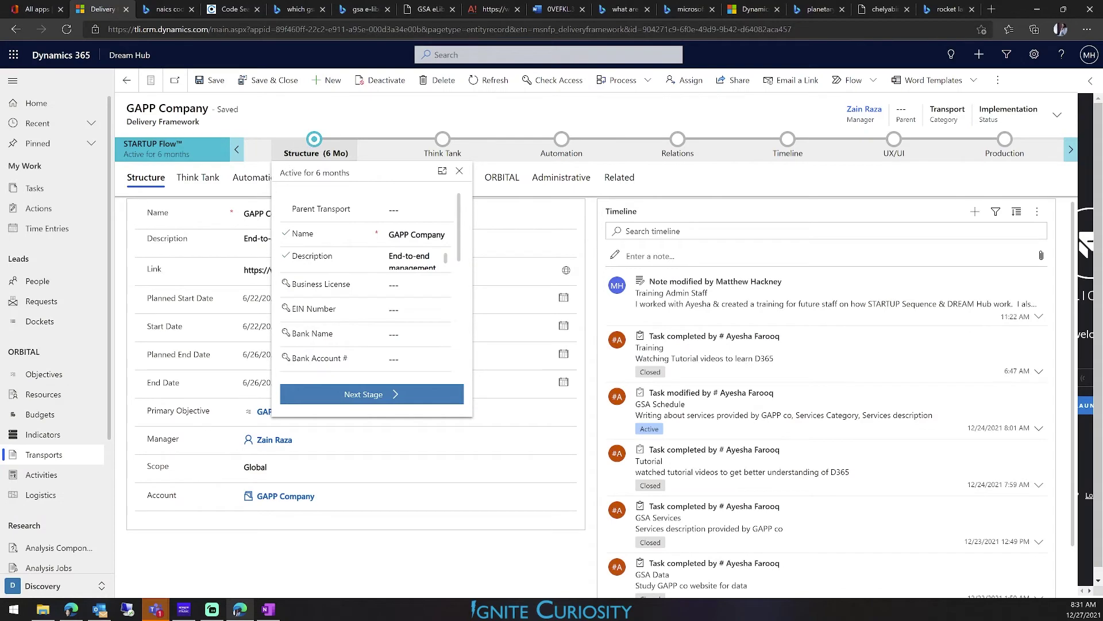
click(454, 152)
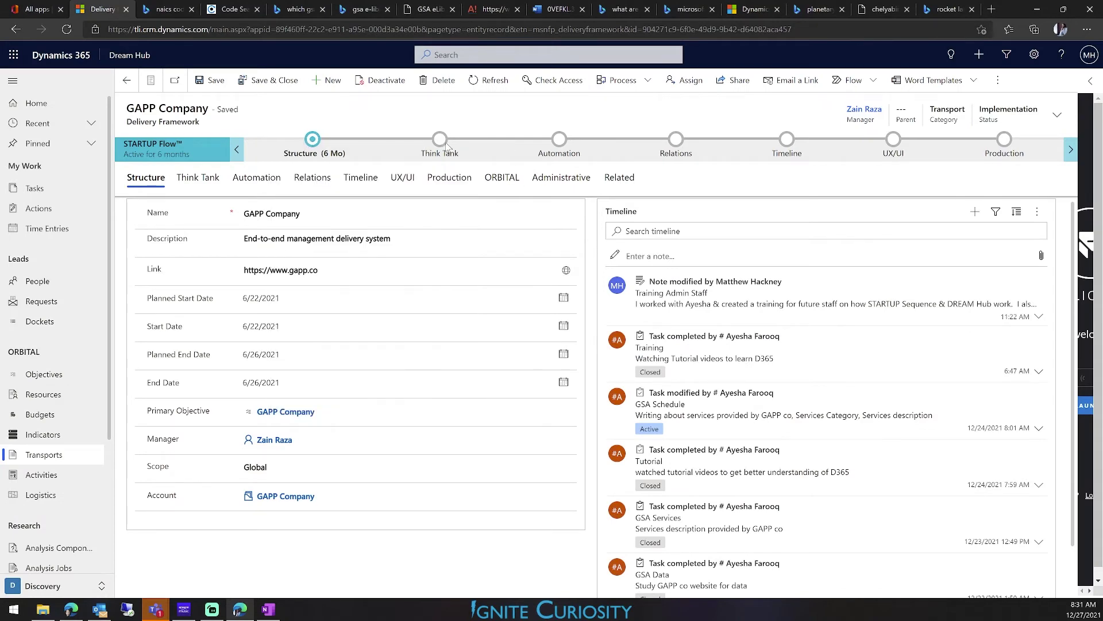
click(563, 143)
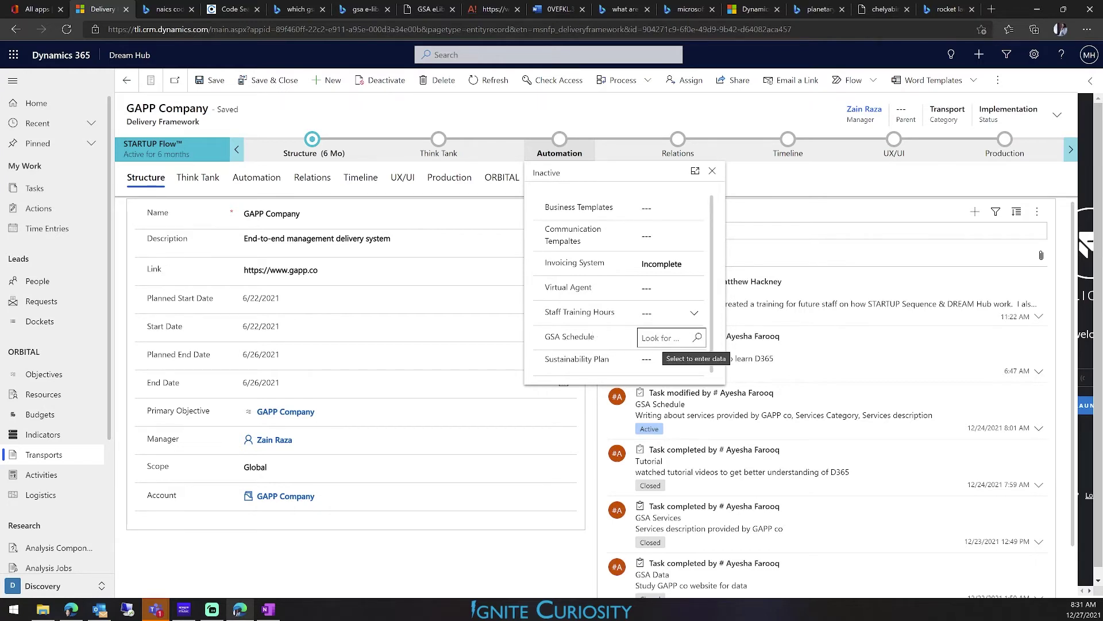
click(269, 609)
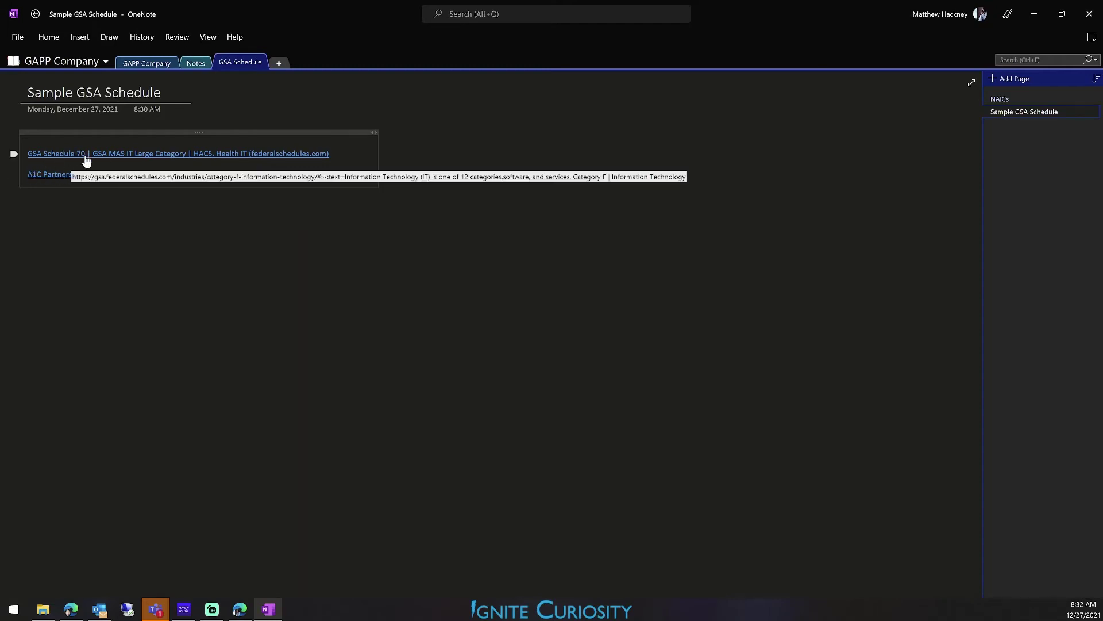
key(alt+Tab)
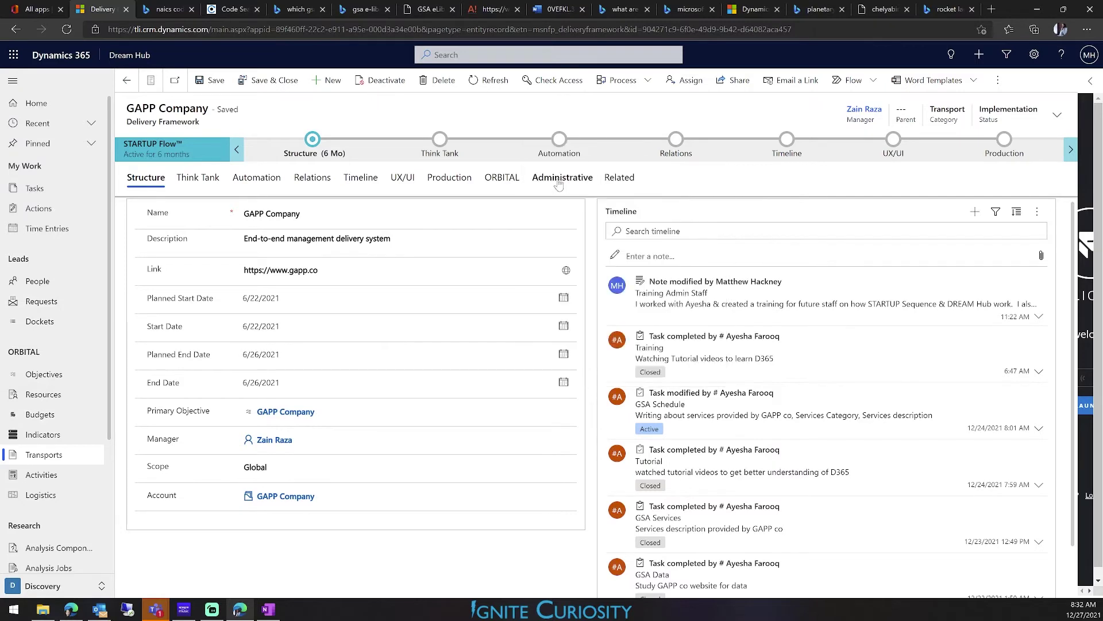
Create a Word document named "Sample GSA Schedule from A1C" in the related documents of the GAPP Company record
click(620, 177)
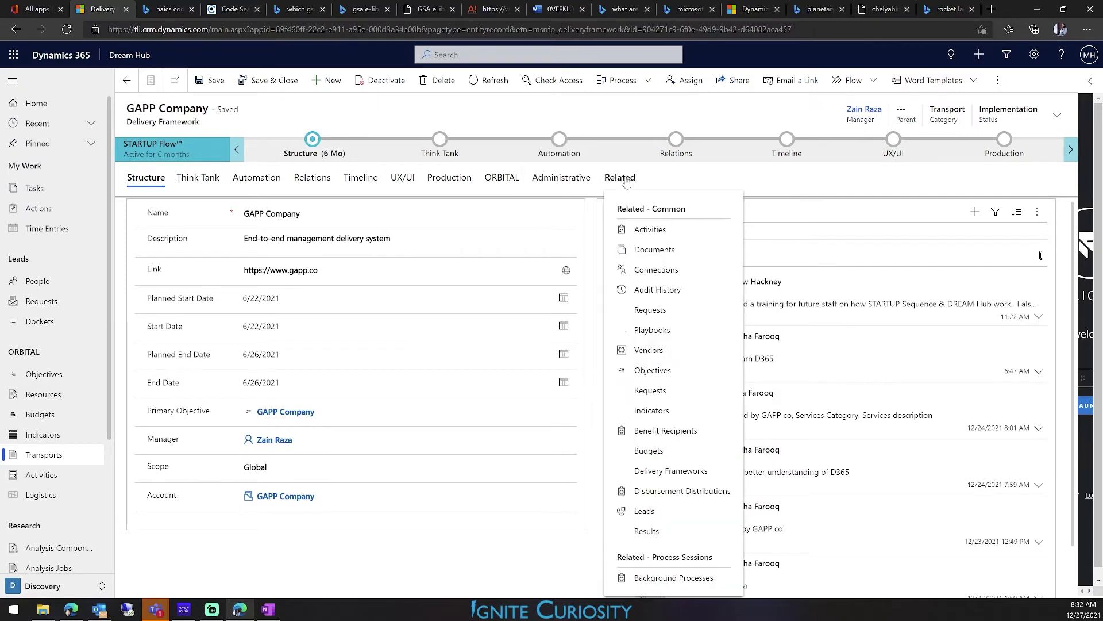
click(655, 253)
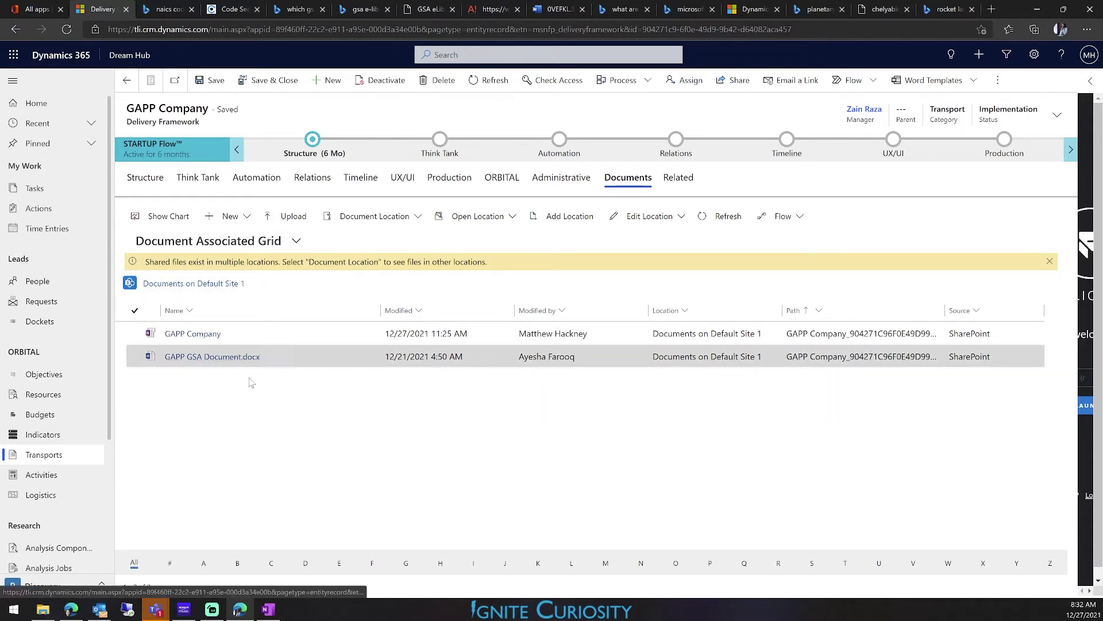
click(241, 221)
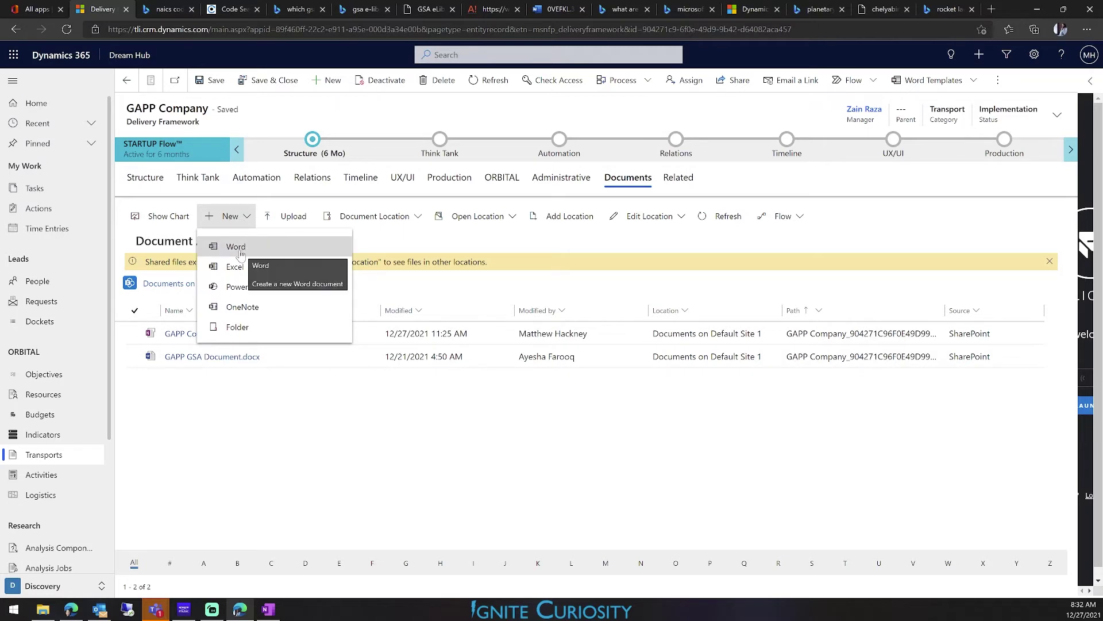
click(237, 247)
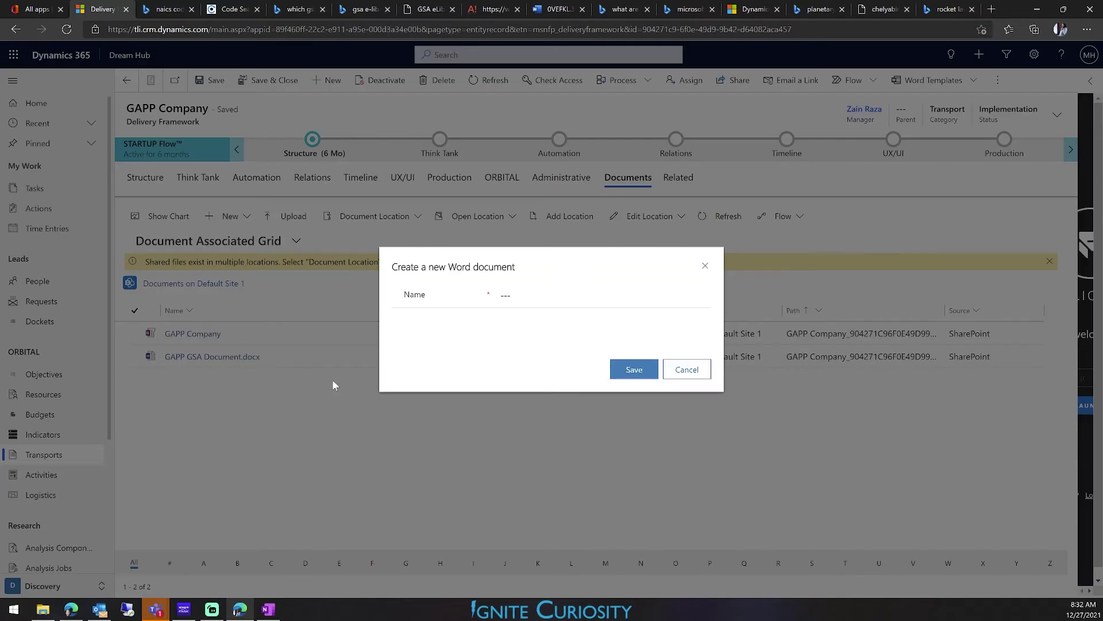
click(503, 295)
text(Sam)
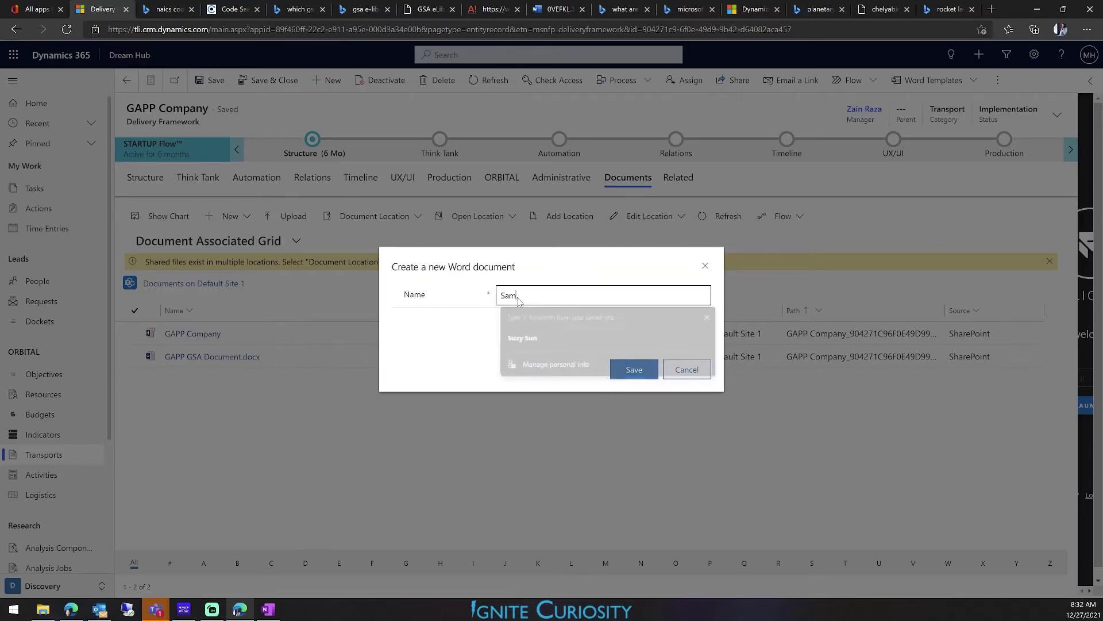
text(ple GSA Schedul)
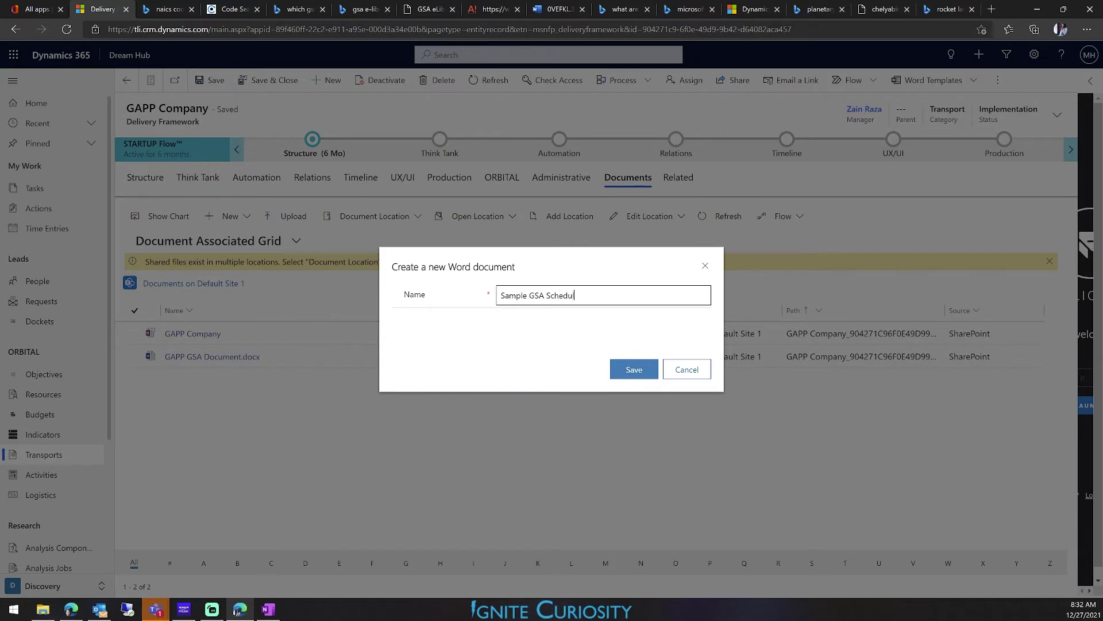
text(e from A1c)
click(635, 369)
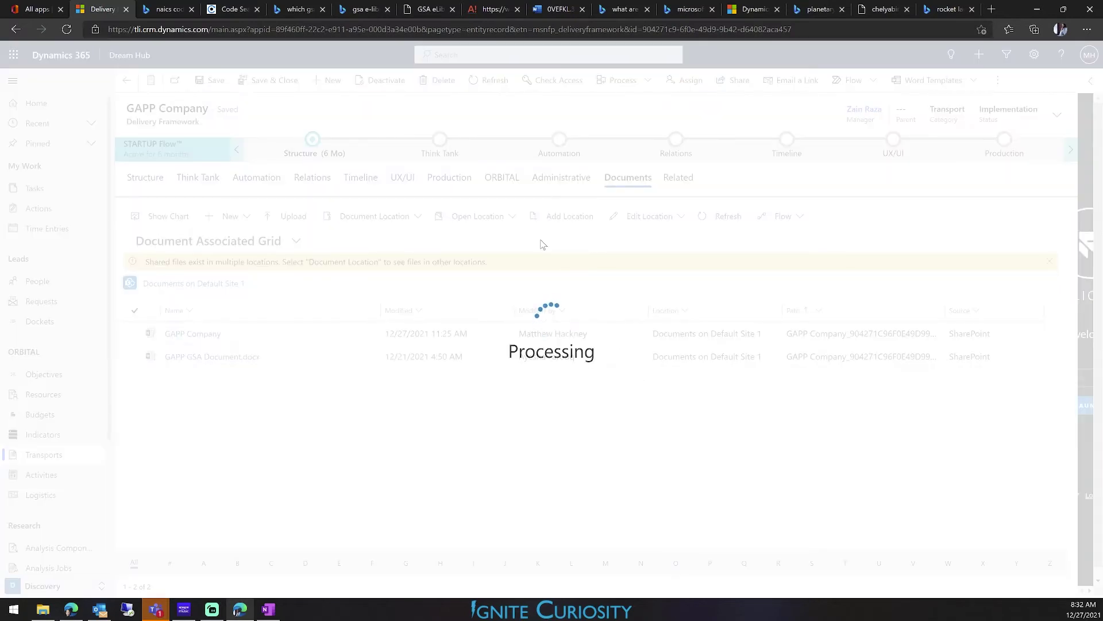
Download the A1C Partners price list from its online viewer and open the downloaded file in desktop Word
click(570, 9)
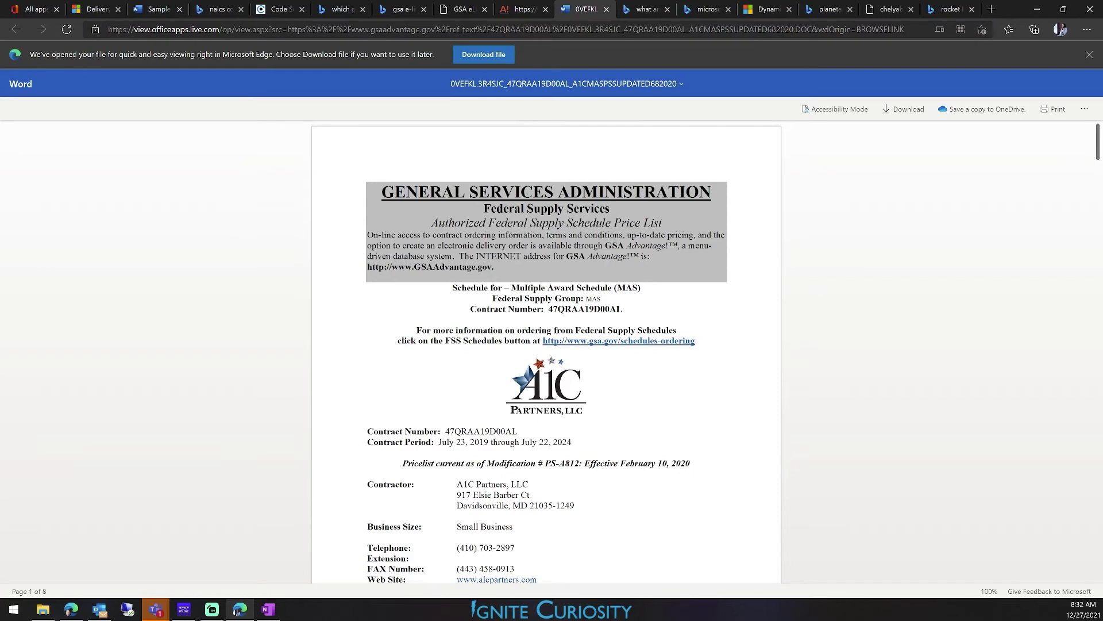
drag(476, 287, 493, 330)
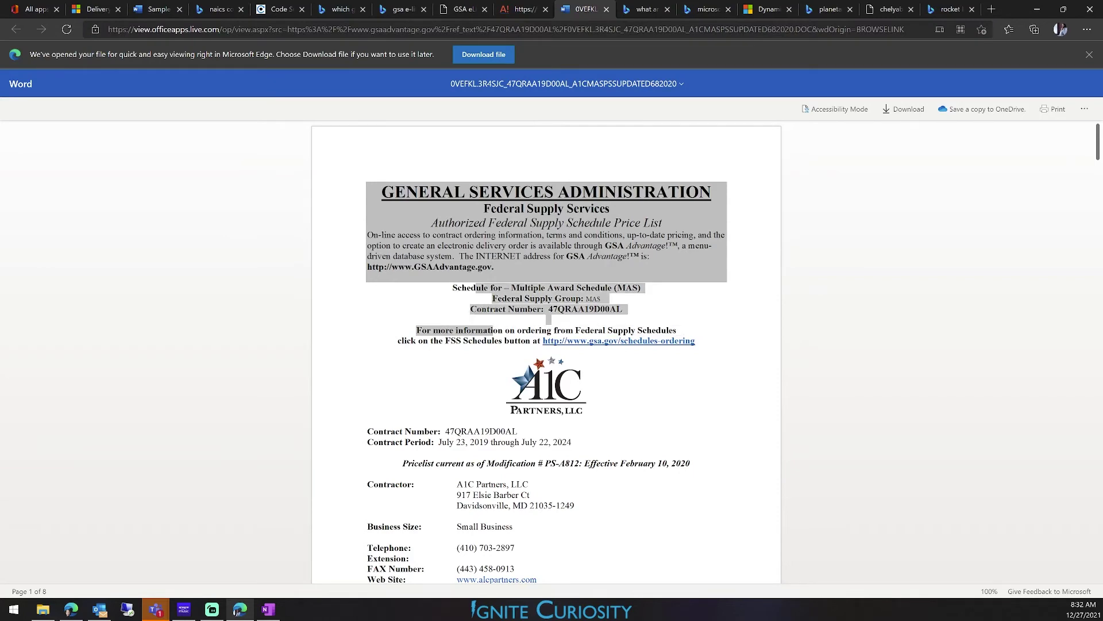
click(493, 330)
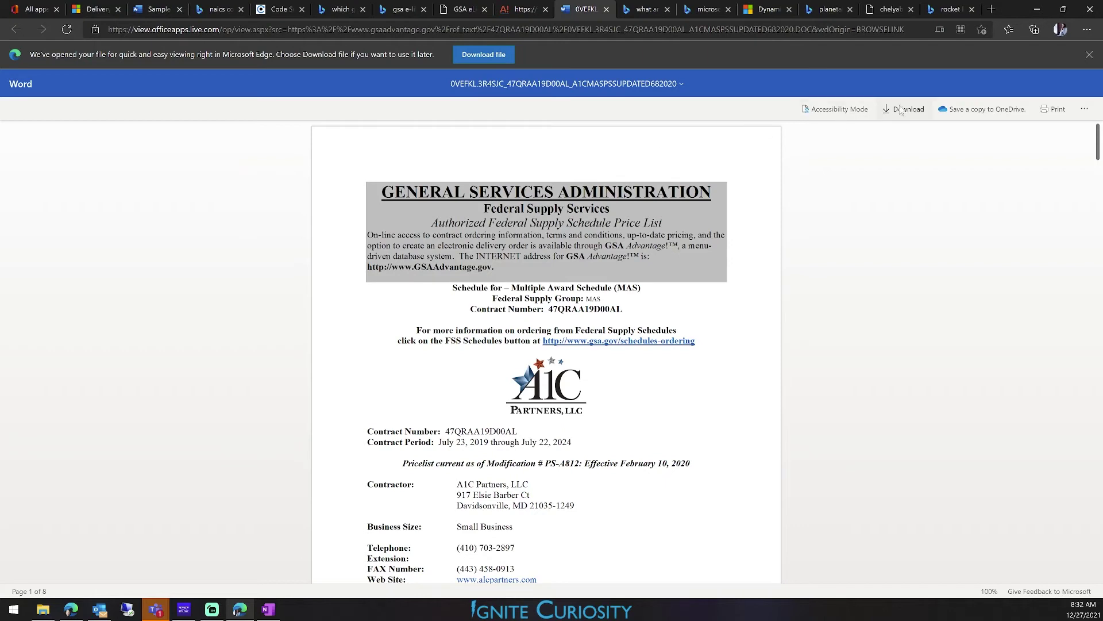
click(480, 57)
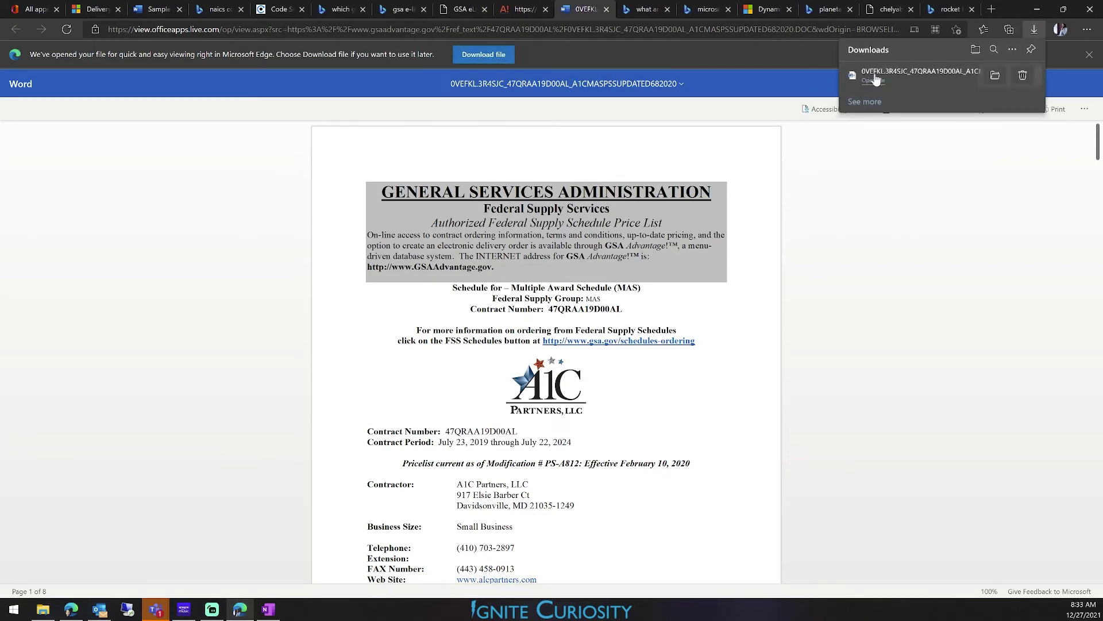
click(873, 80)
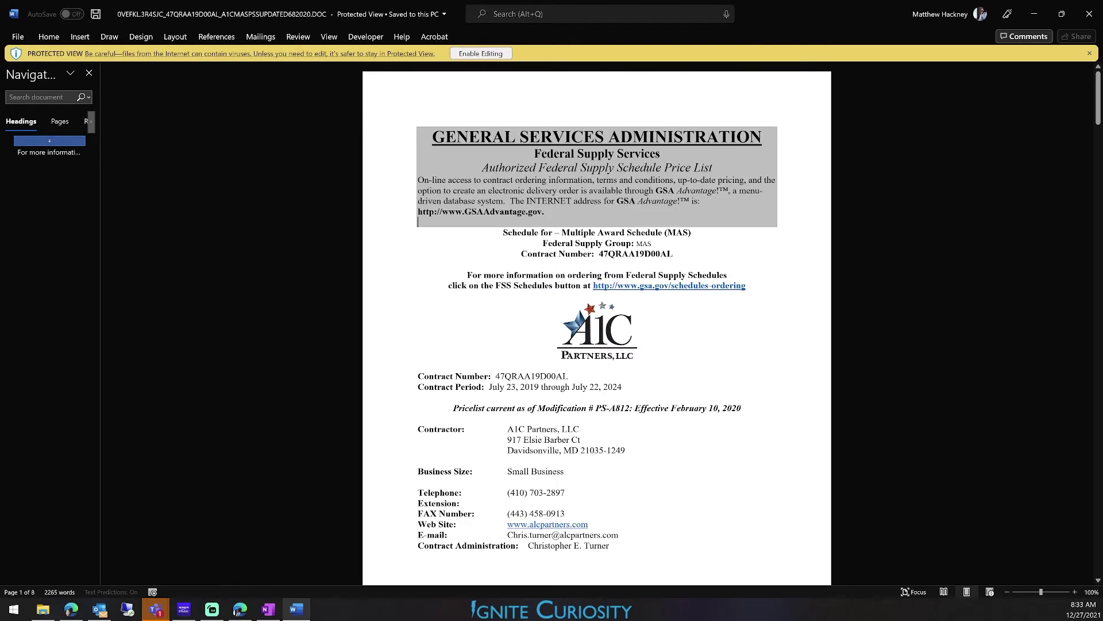
Copy the full contents of the downloaded price list into the online Word document "Sample GSA Schedule from A1C"
key(ctrl+a)
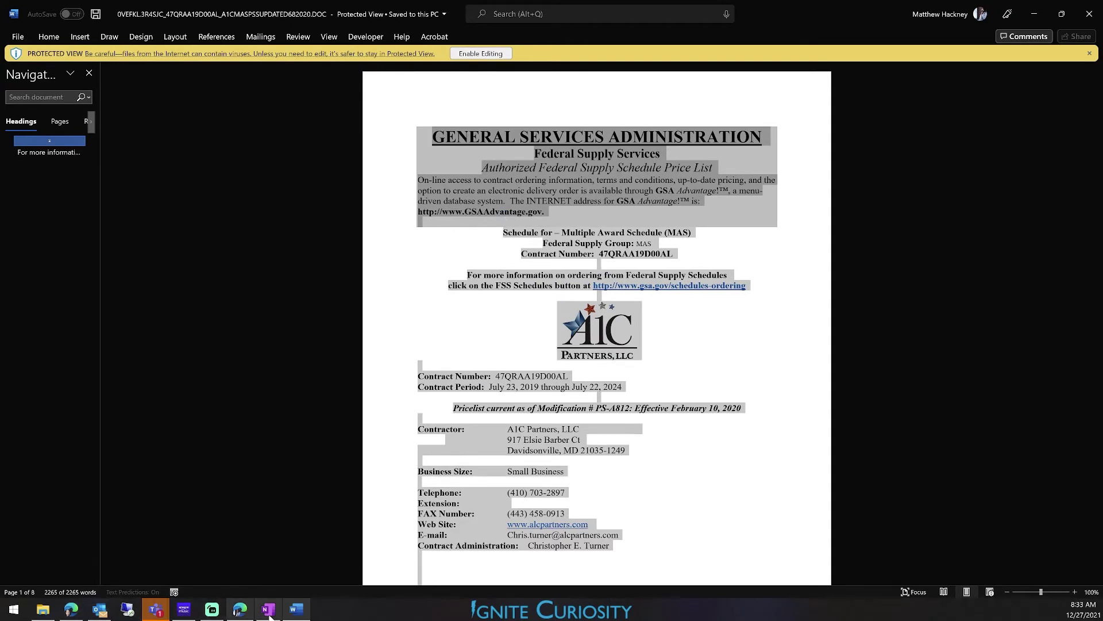
click(247, 610)
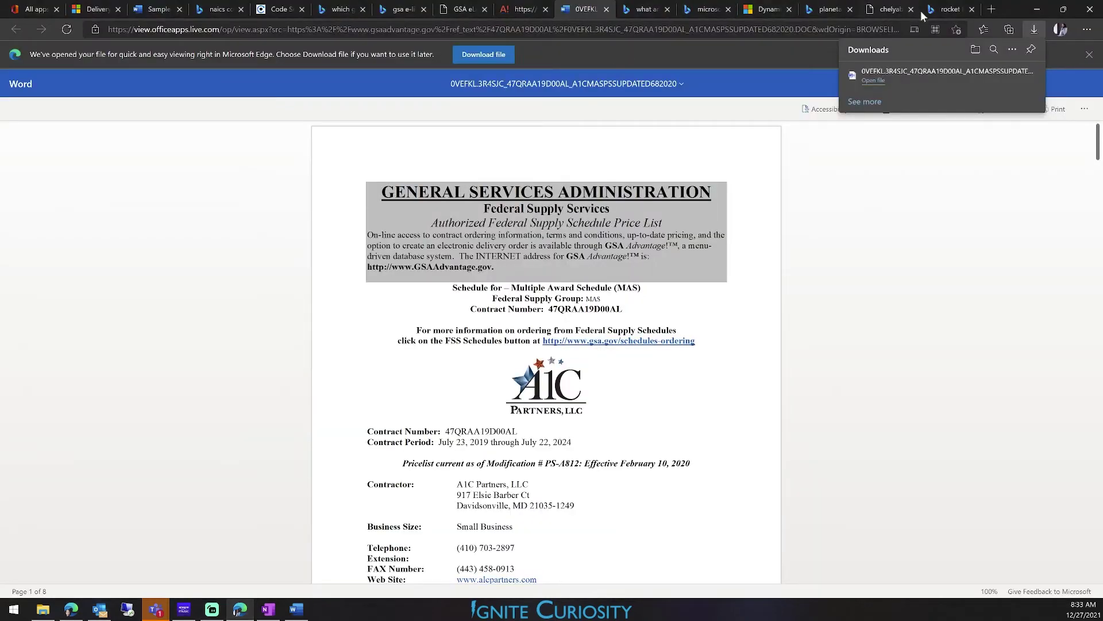
click(157, 11)
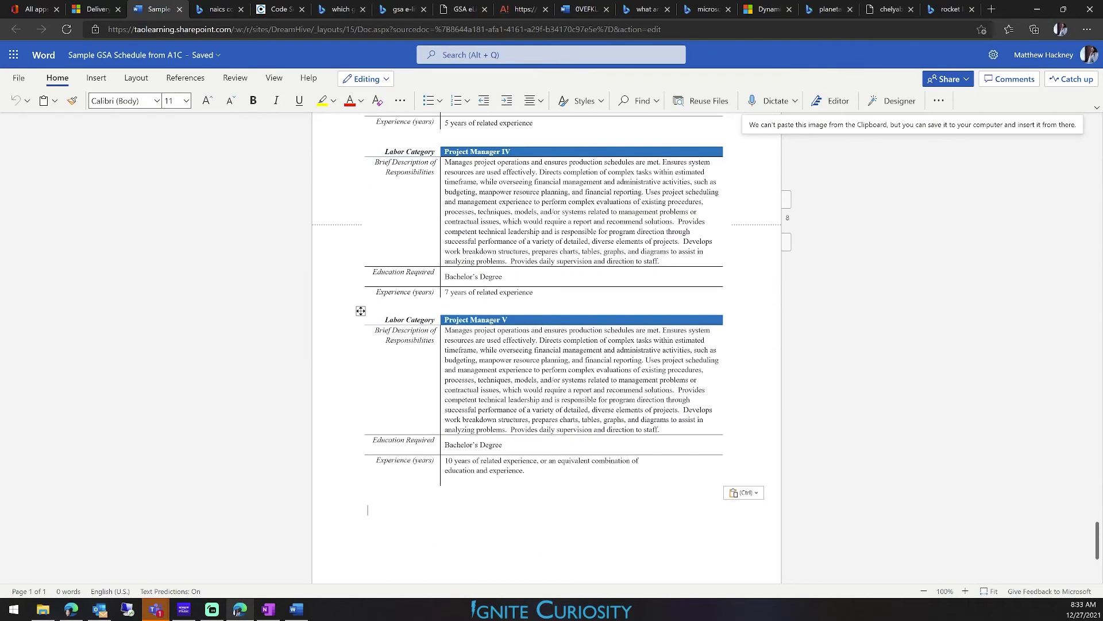
Review the pasted schedule's labor categories, cover page, contractor details and customer information section
scroll(546, 345, up, 20)
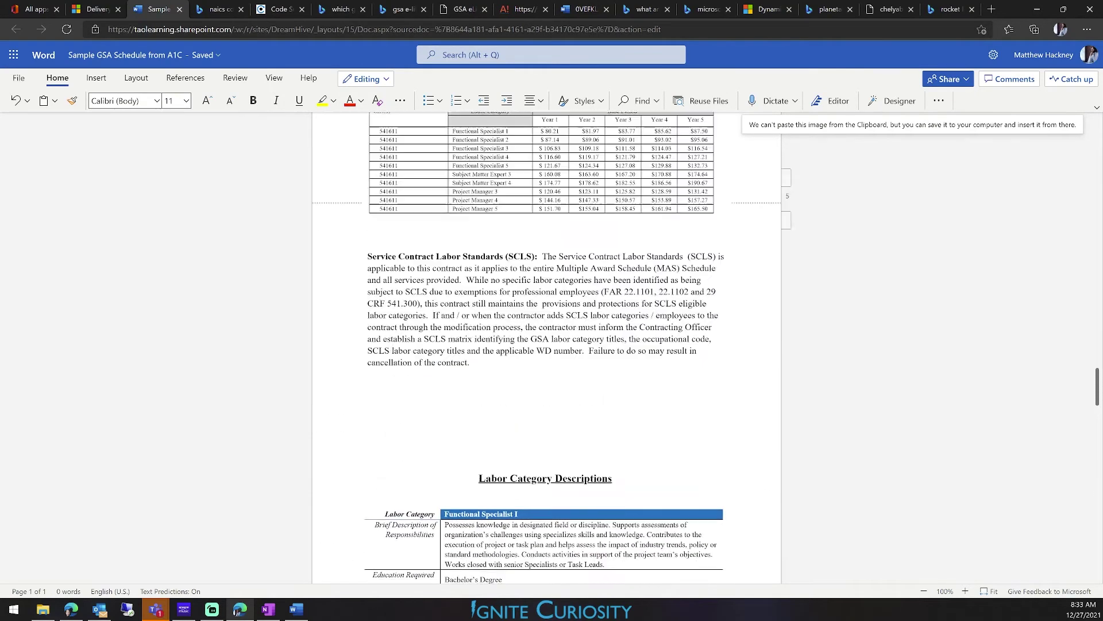
scroll(546, 345, up, 20)
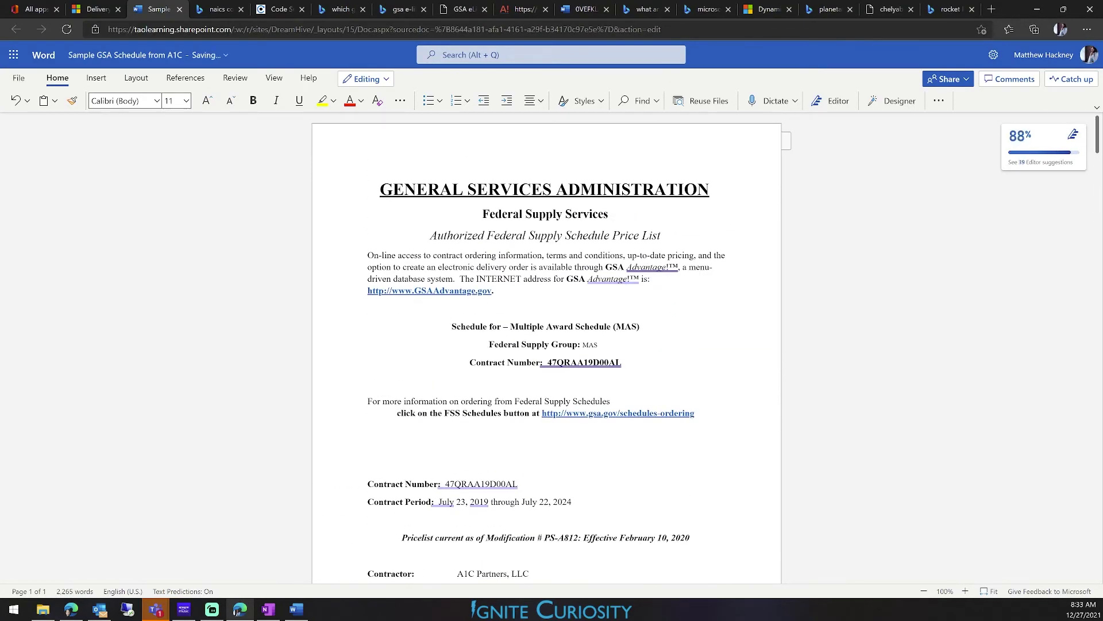
scroll(546, 345, down, 15)
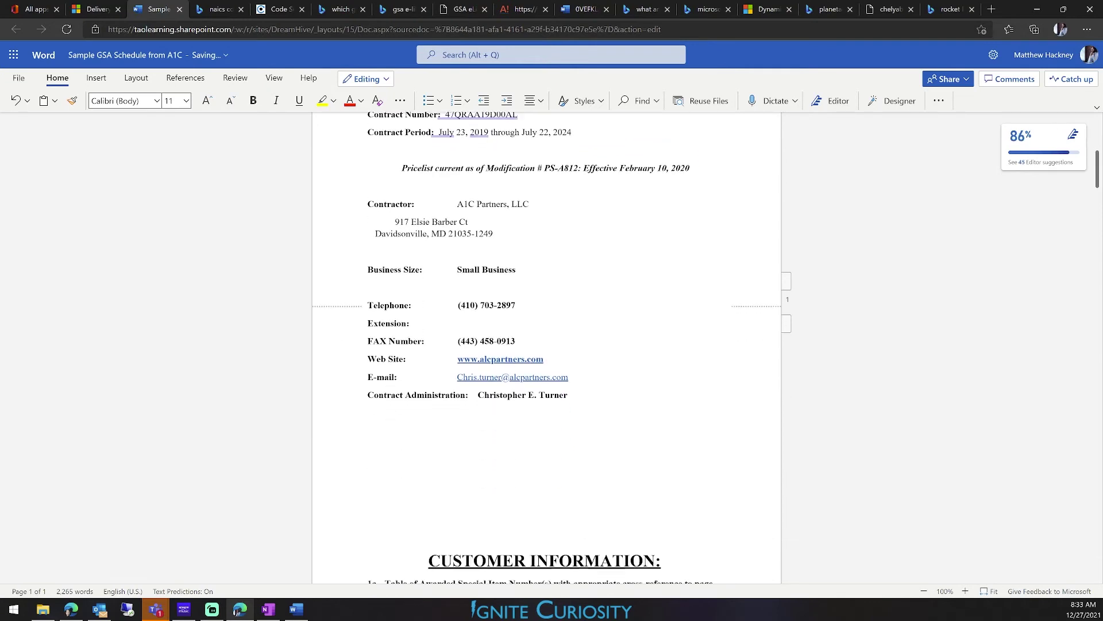
scroll(546, 345, down, 1)
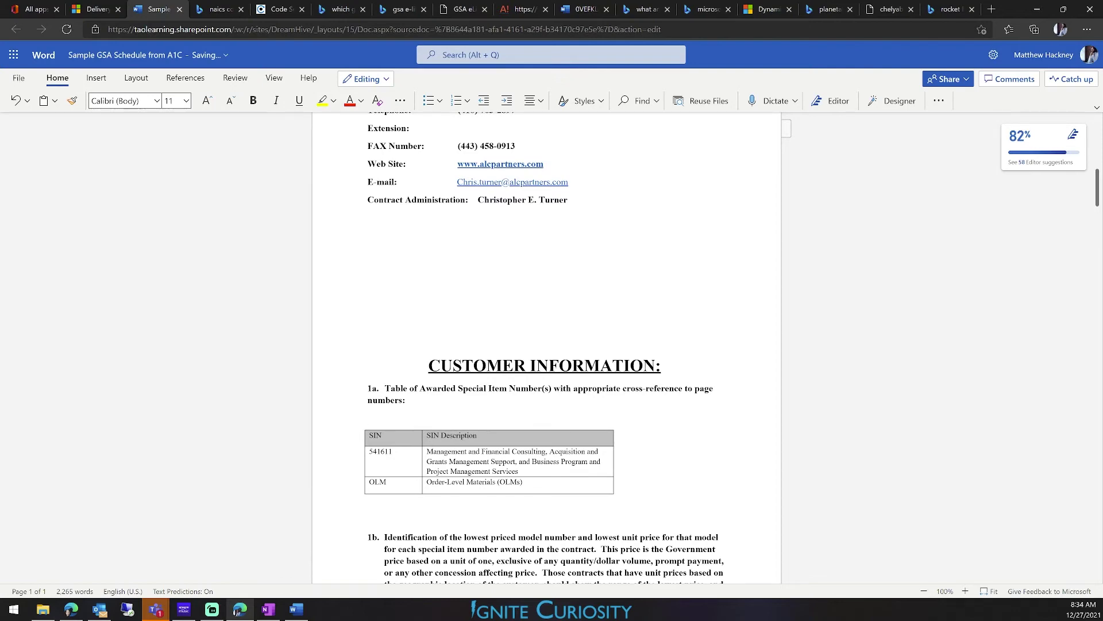
scroll(546, 345, up, 10)
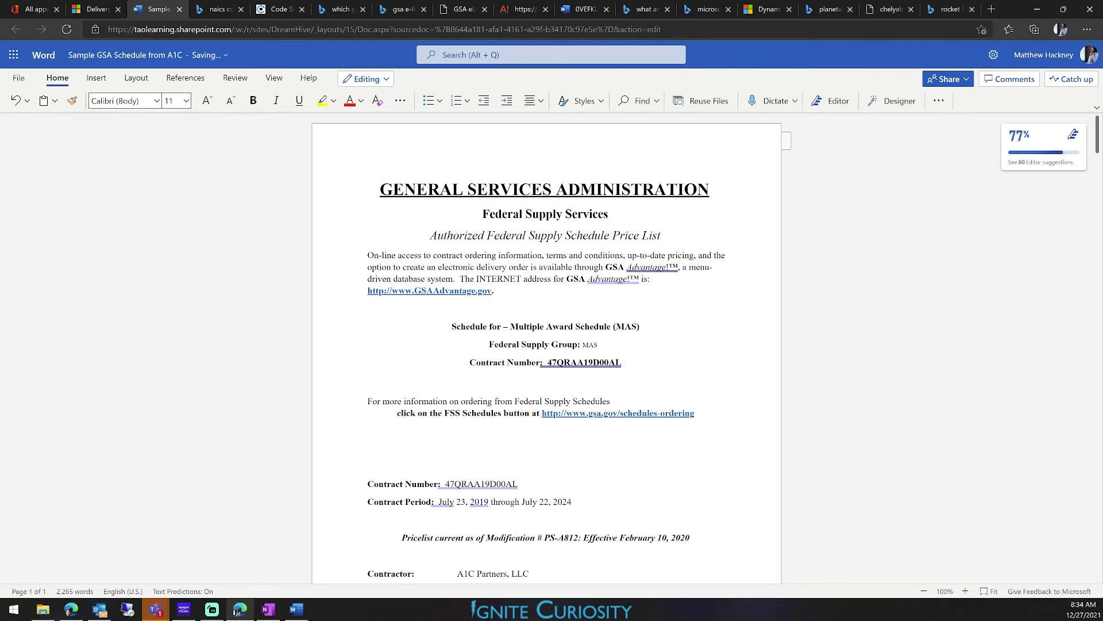
scroll(546, 344, down, 15)
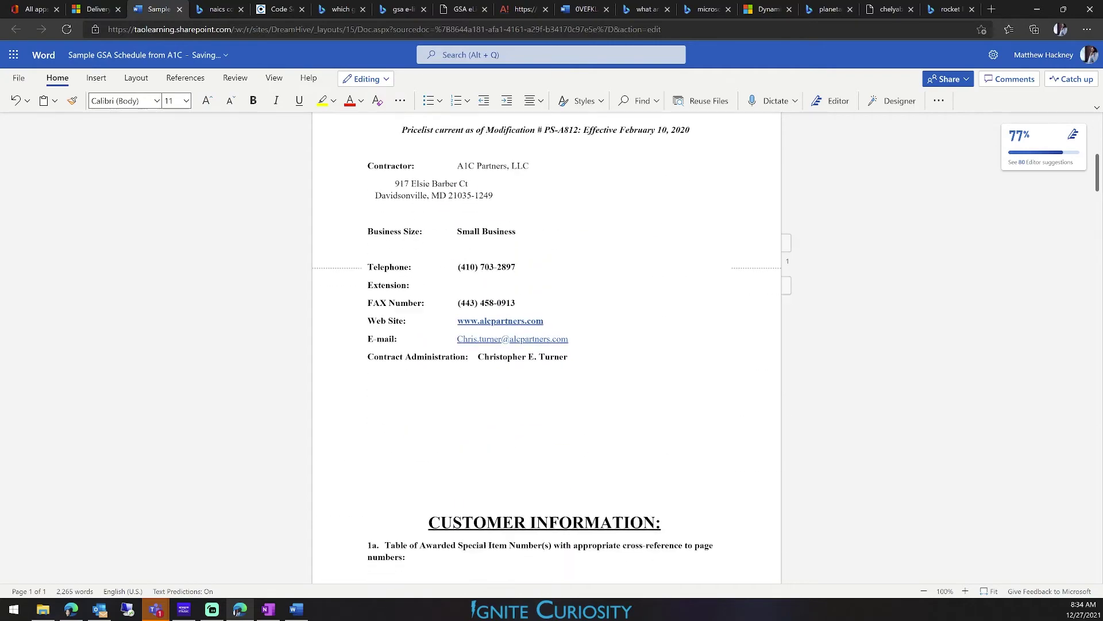
Skim the pasted schedule's ordering terms, and inspect the Sustainability Plan field in the Automation stage of the GAPP Company record in Dynamics 365
scroll(546, 345, down, 5)
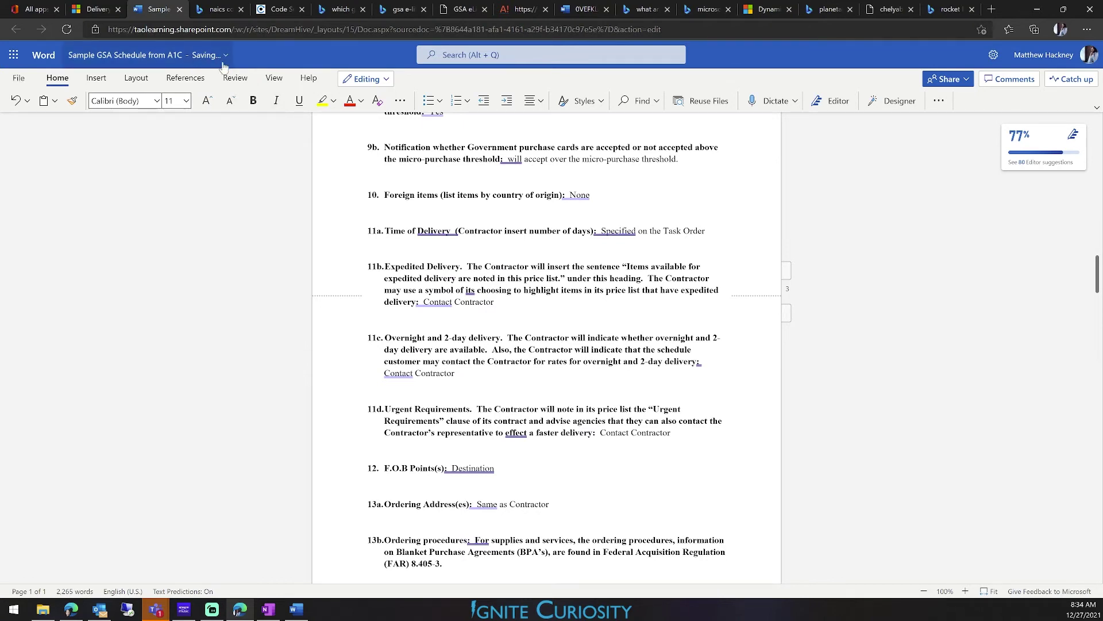
click(93, 10)
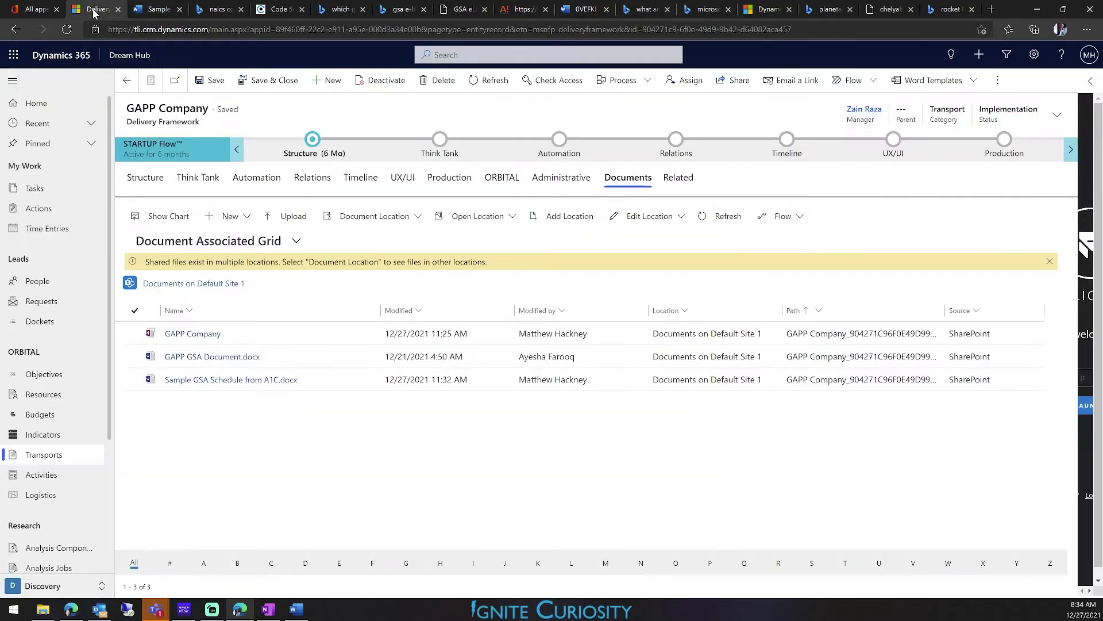
click(560, 146)
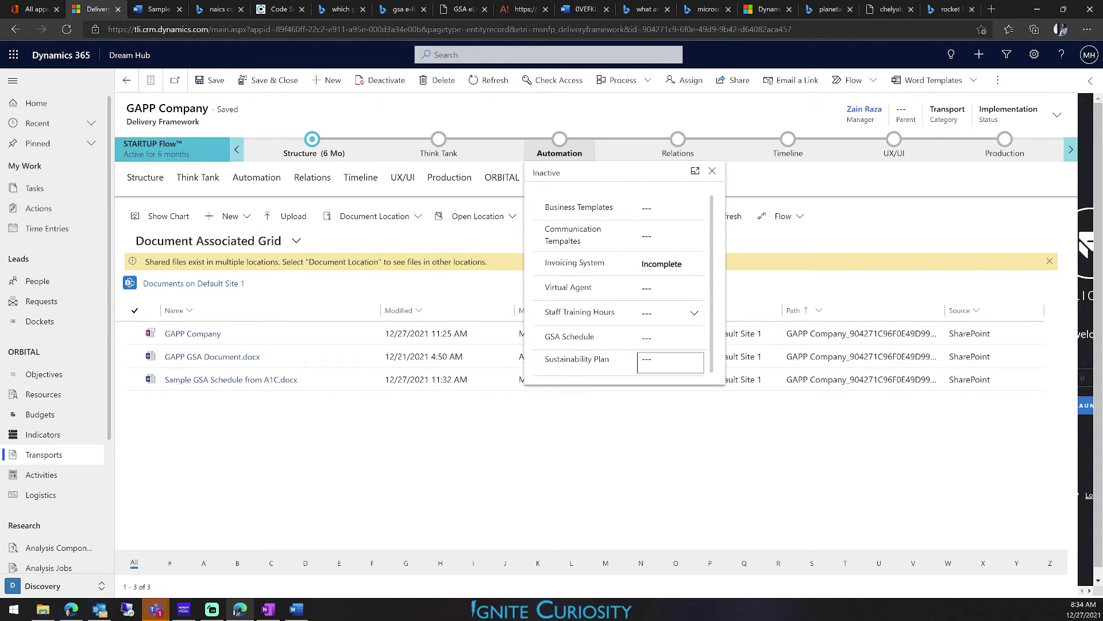
click(651, 361)
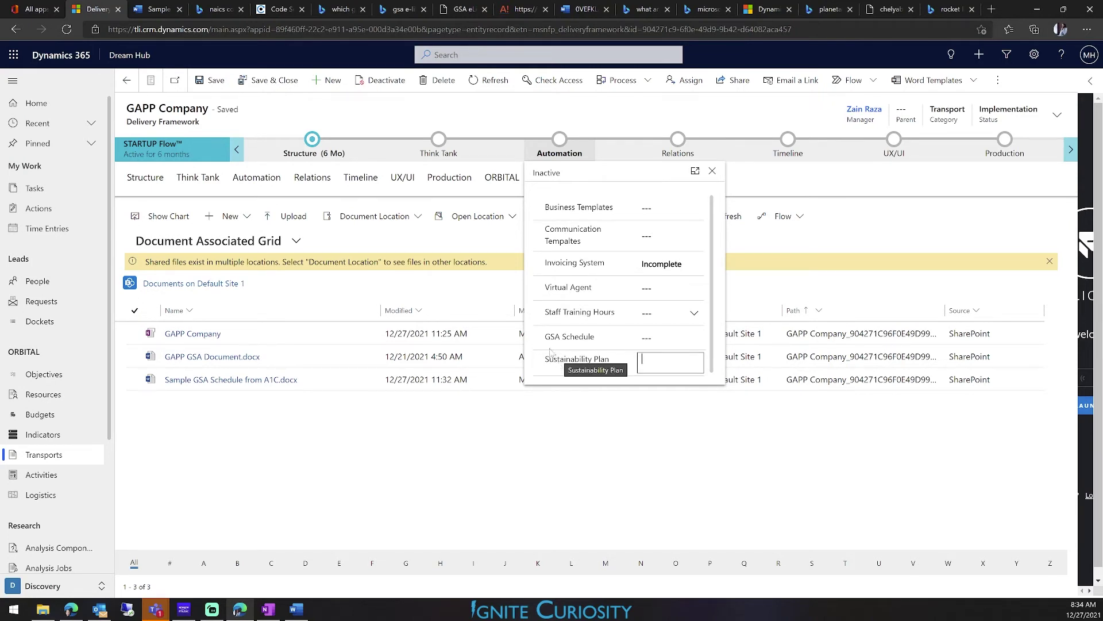
Search the web for "what is a sustainability plan" and open the Temarry Recycling article
click(827, 8)
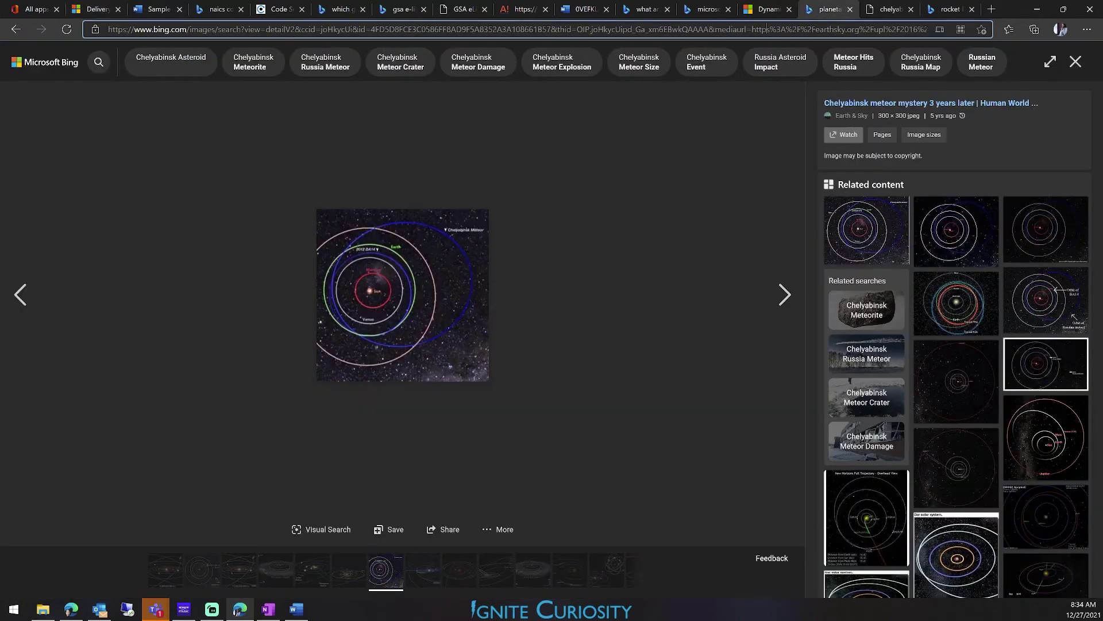
click(767, 33)
text(what is a s)
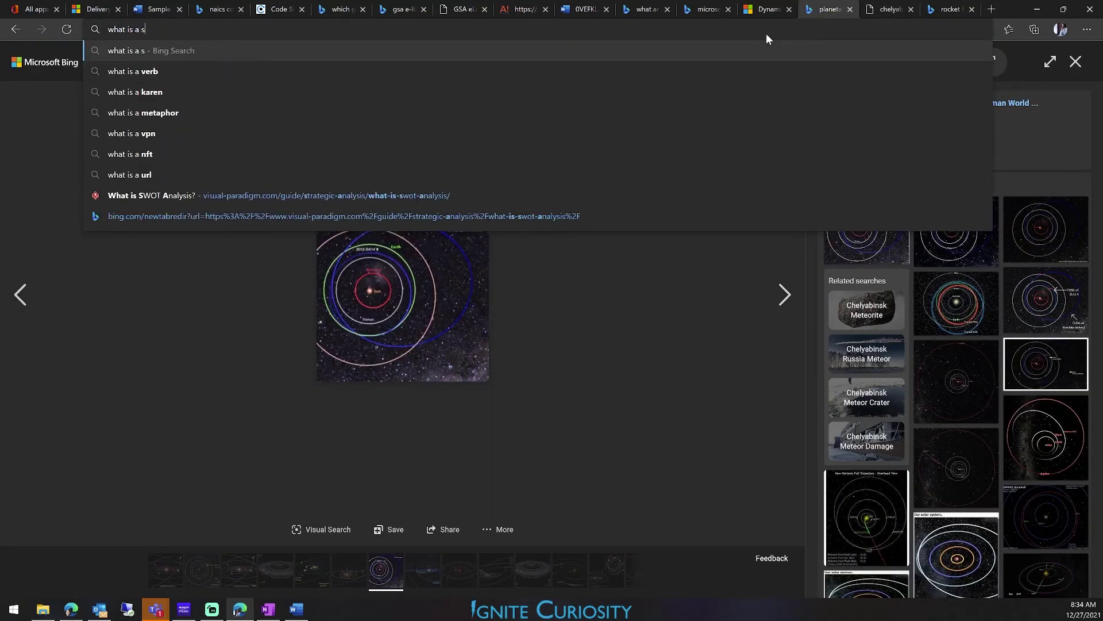
text(ustainabil)
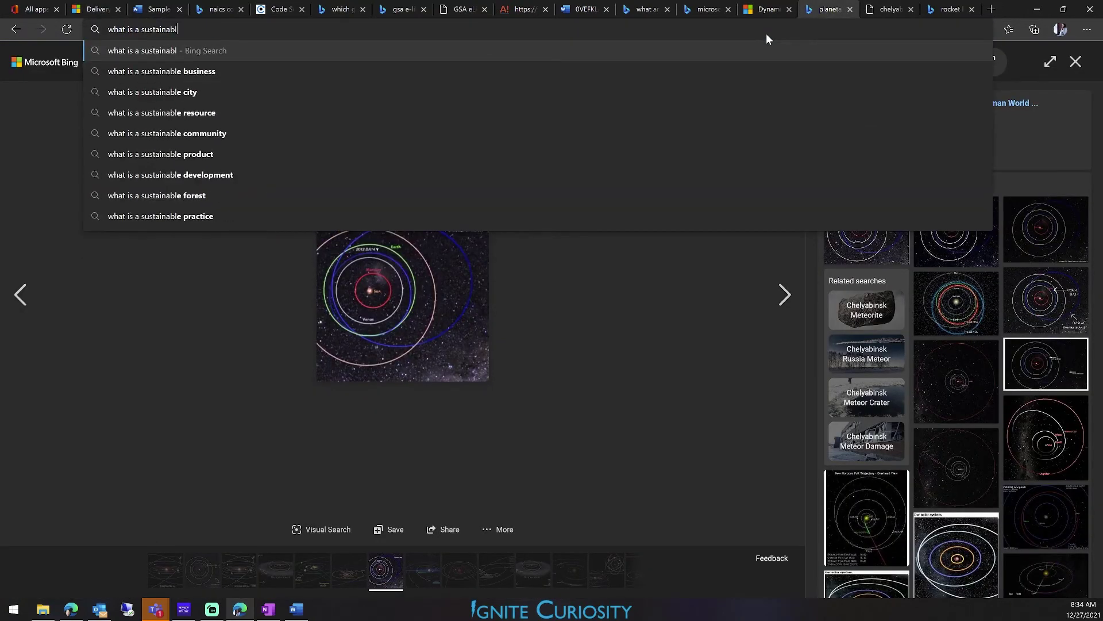
text(ity plan)
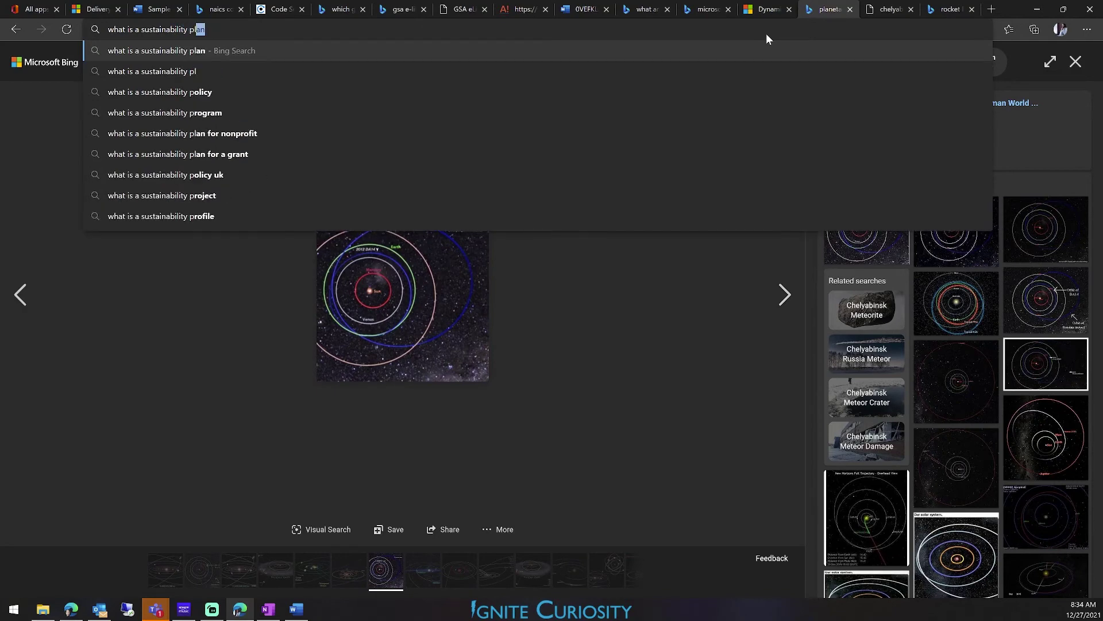
key(Return)
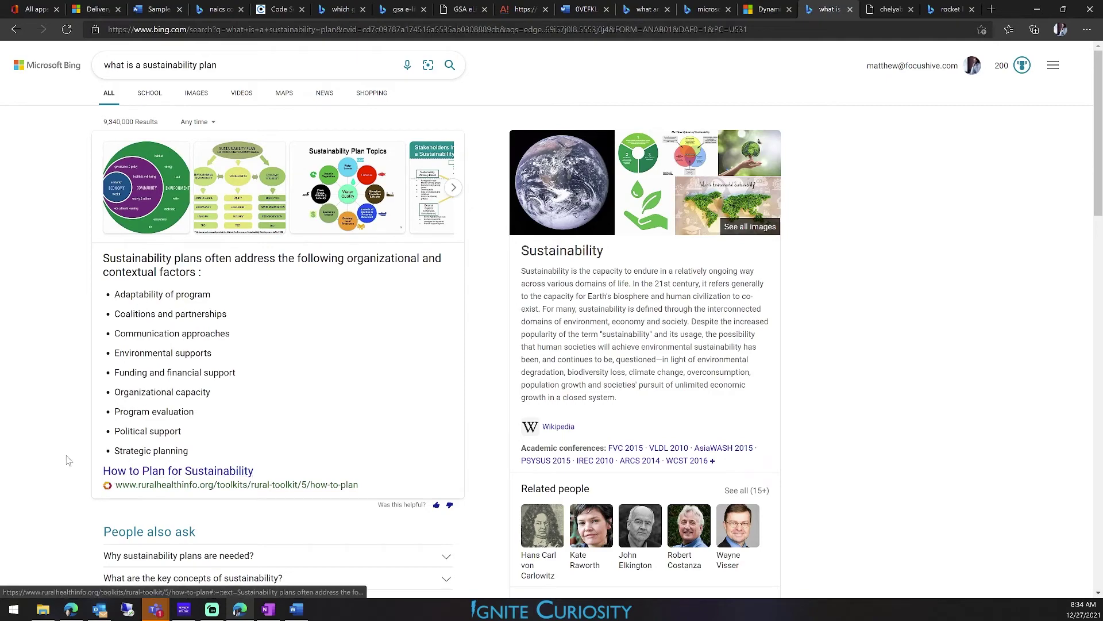
scroll(68, 460, down, 5)
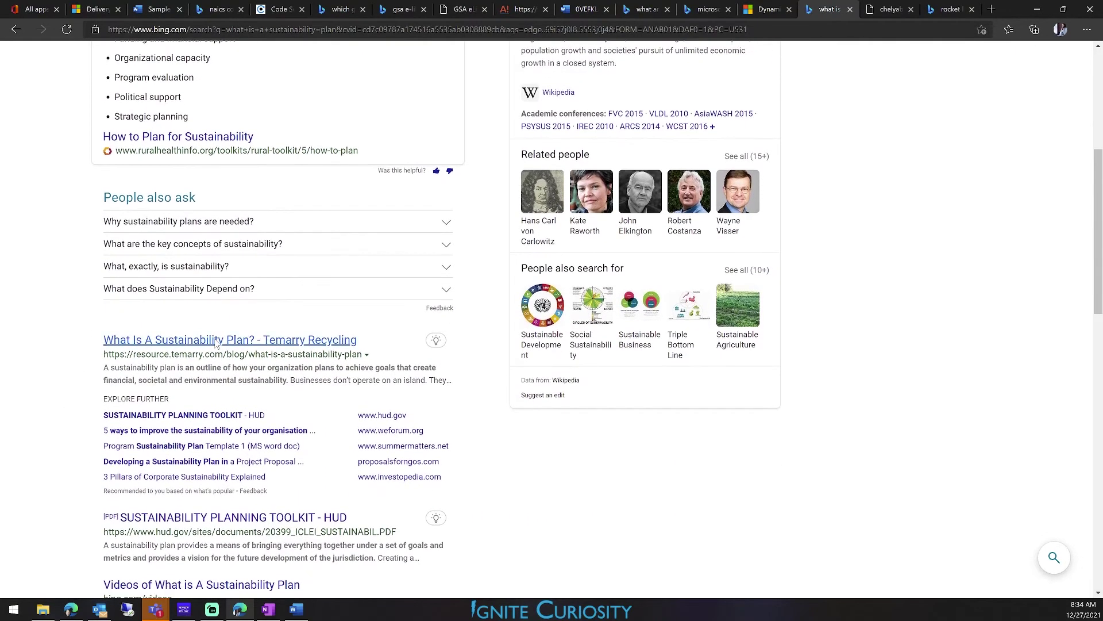
click(216, 341)
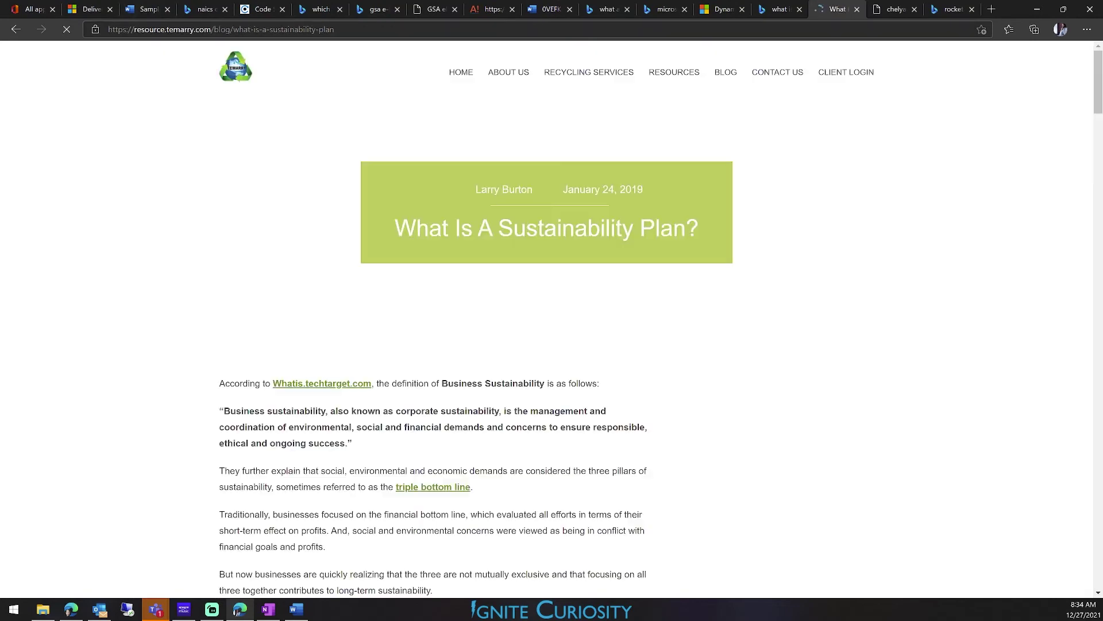
Copy the article's web address and add a page titled "Sustainability Plan" to the GAPP Company section of the OneNote notebook
click(219, 29)
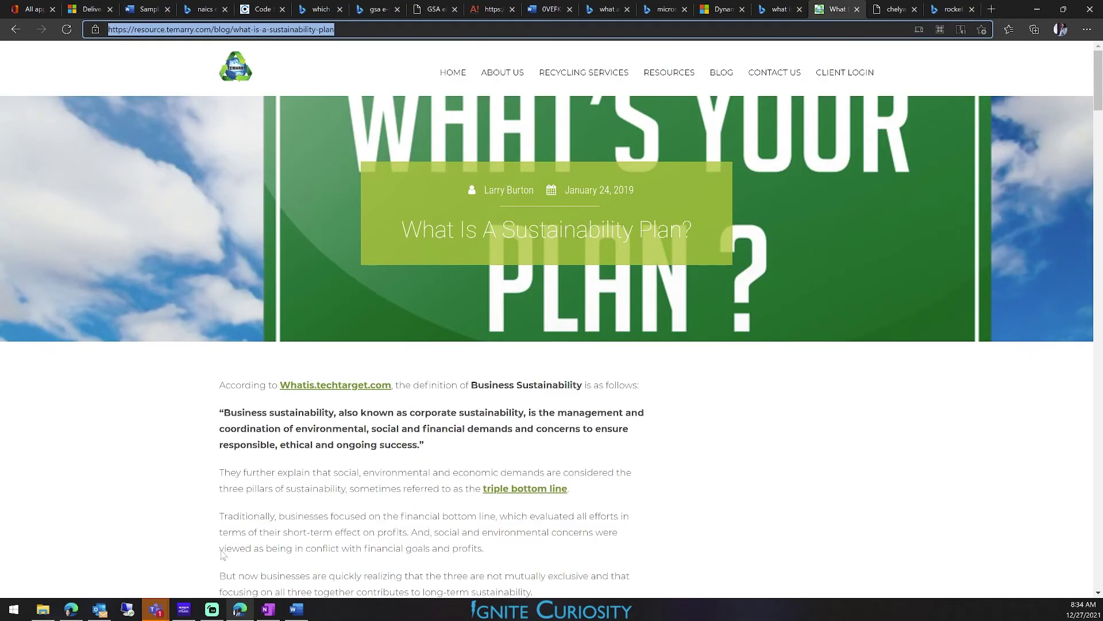
click(268, 610)
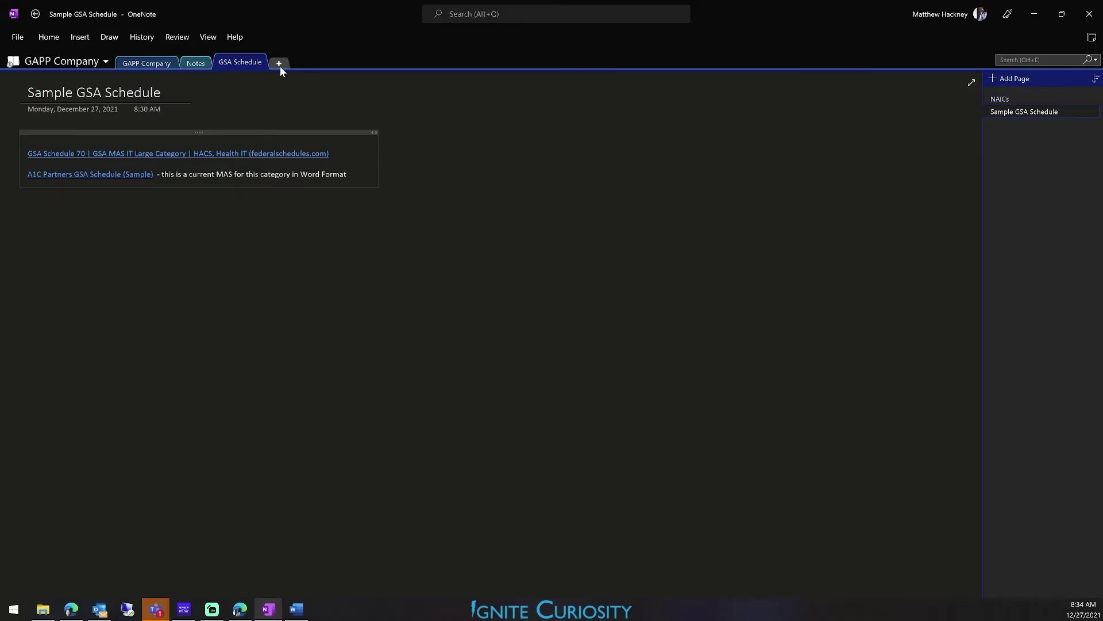
click(158, 65)
click(1024, 81)
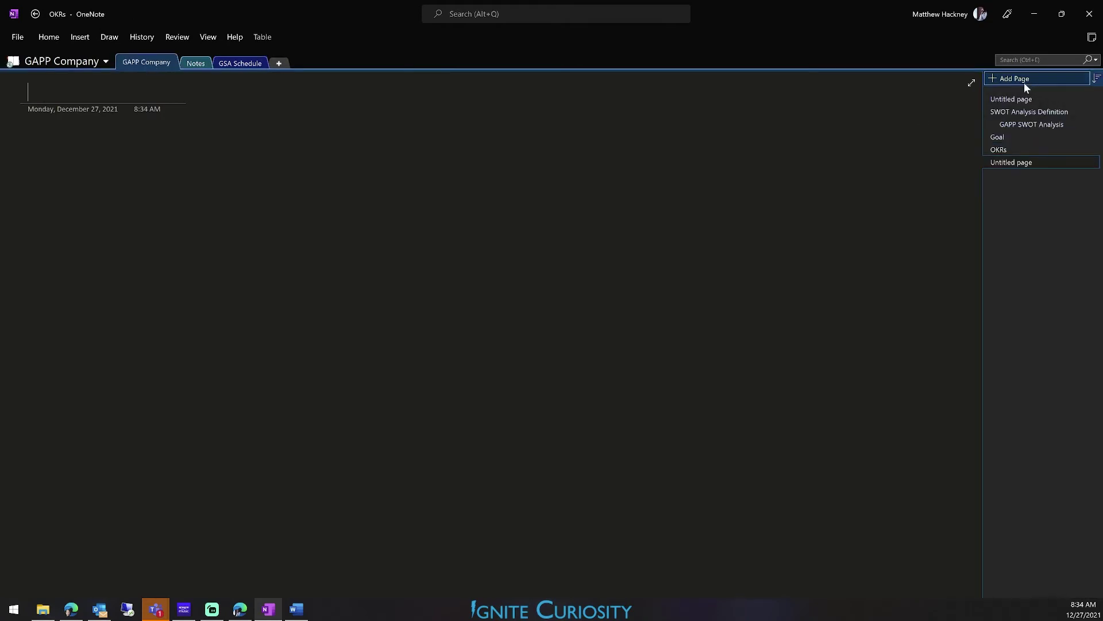
text(Sus)
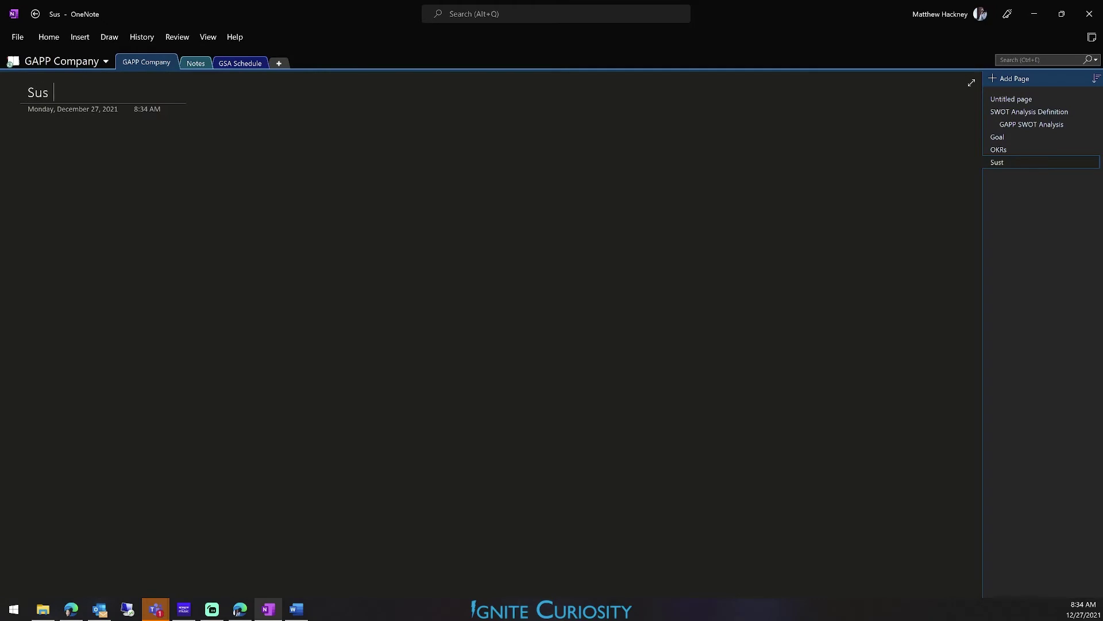
text(tainability Plan)
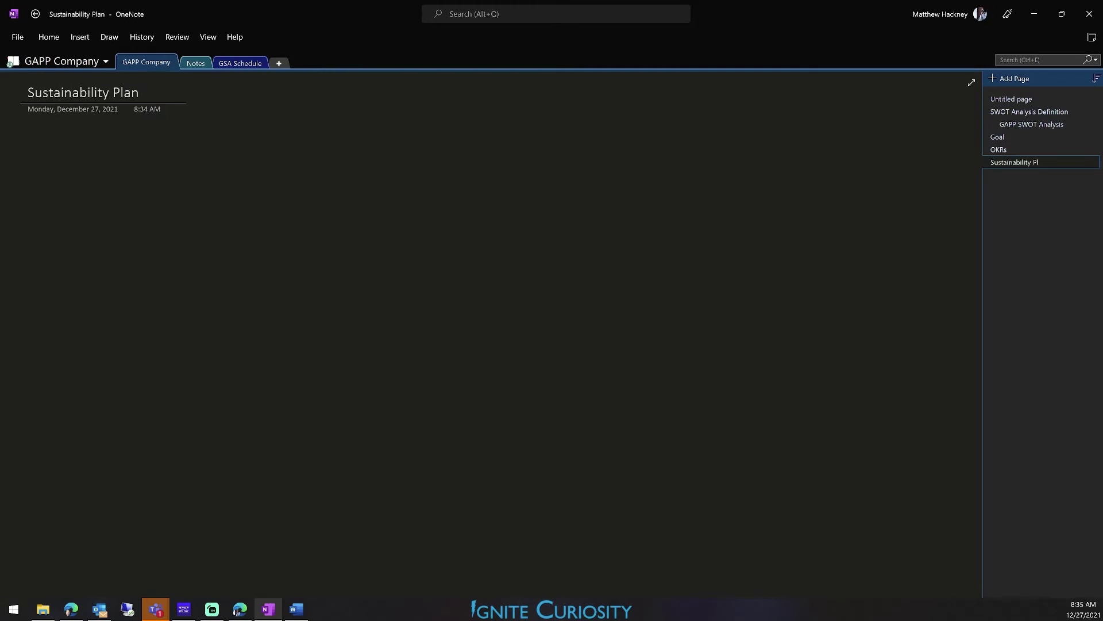
Paste the Temarry article link "What Is A Sustainability Plan?" into the page body, leaving a blank line below it
key(Return)
text(What Is A Sustainability Plan? (temarry.com))
key(Return)
text(\)
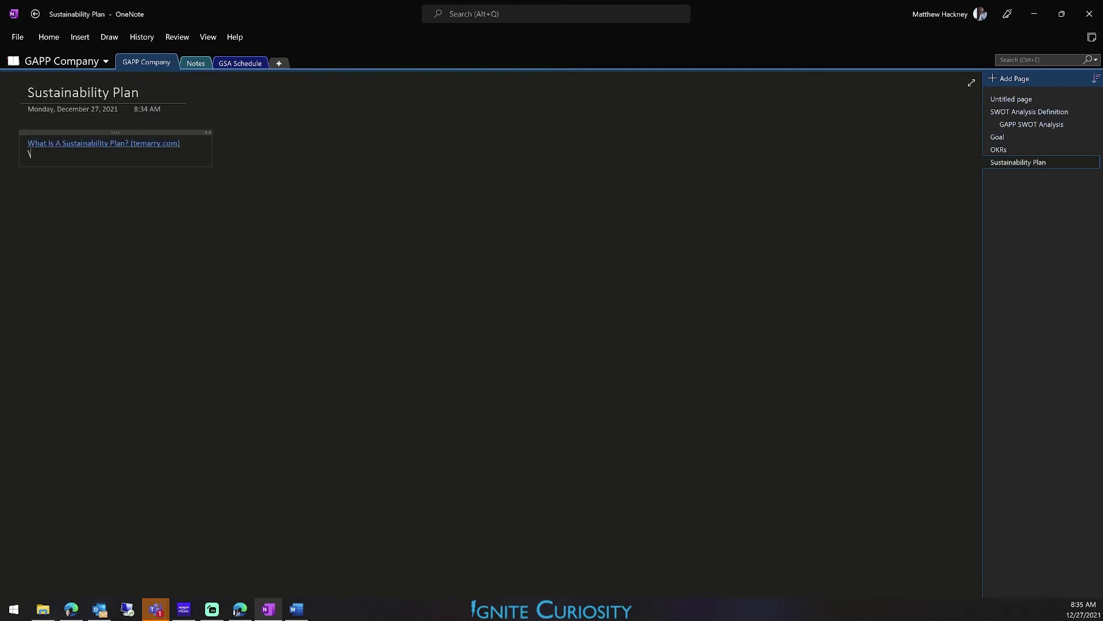
key(Return)
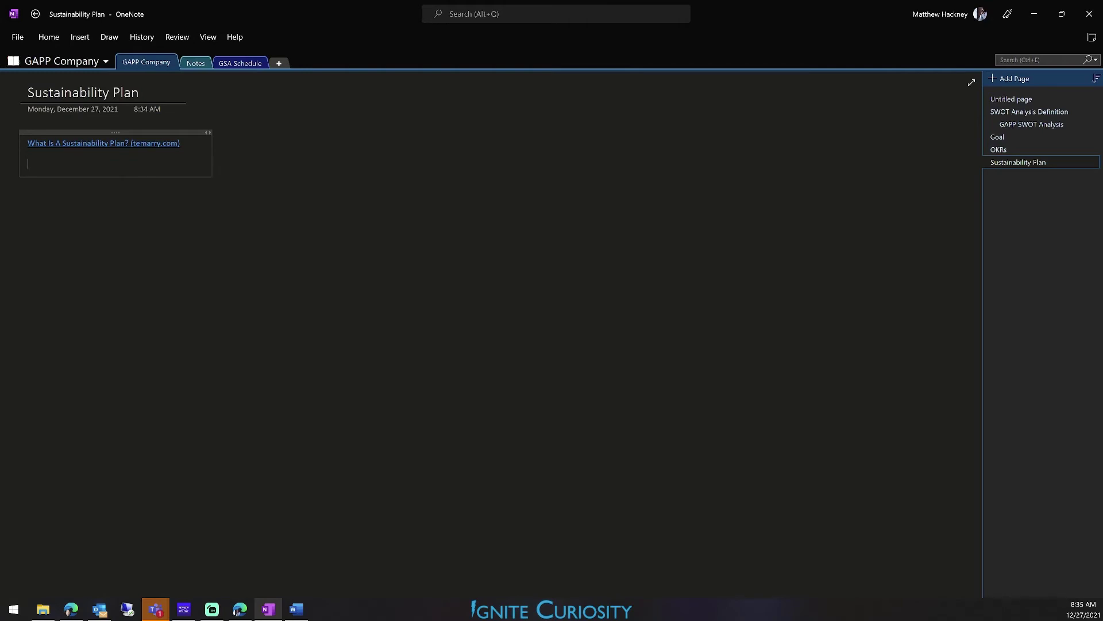
Write the note "Make a sustainability plan for our organization. Keep it in OneNote at first & then move it to Word when it starts growing."
text(M)
text(ake a sustainability la)
text(lan for our org)
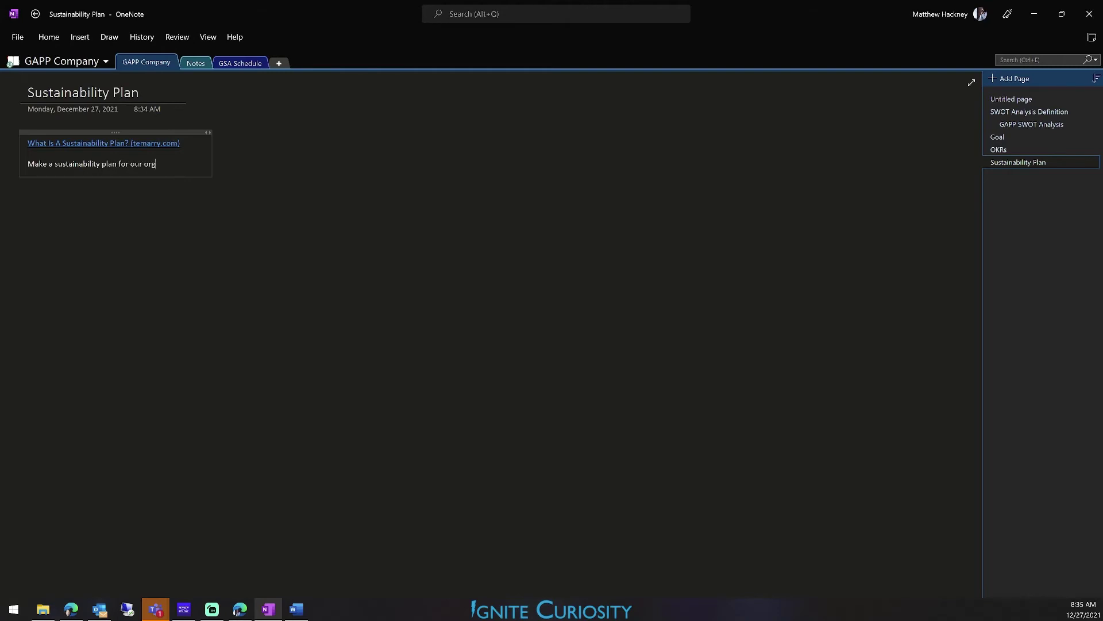
text(anization.  Keep it in OneNote at fir)
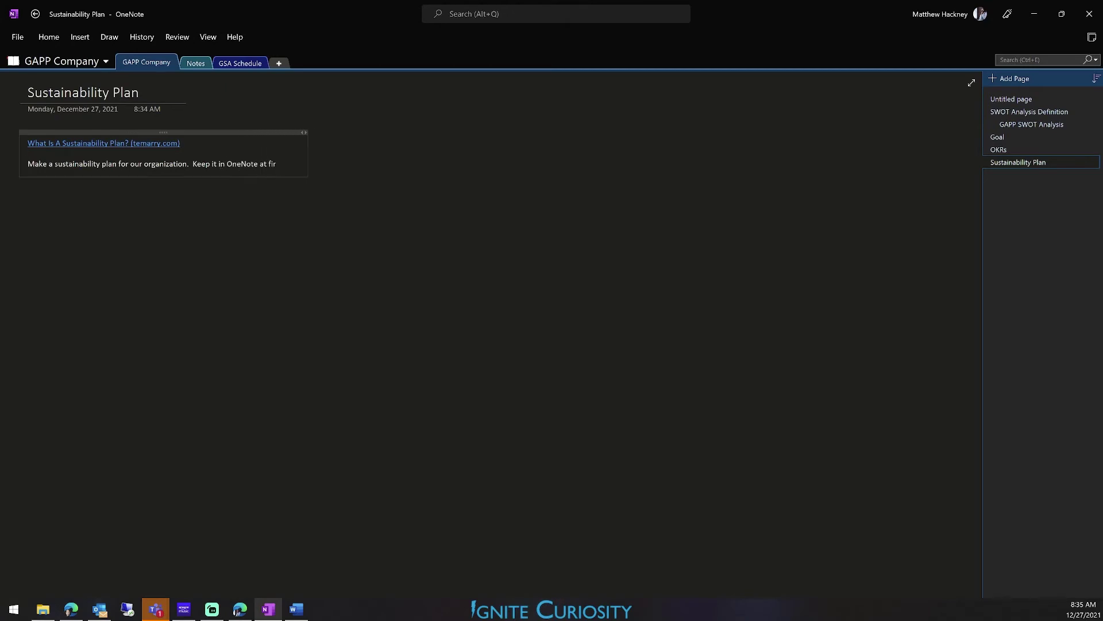
text(st & then move it to)
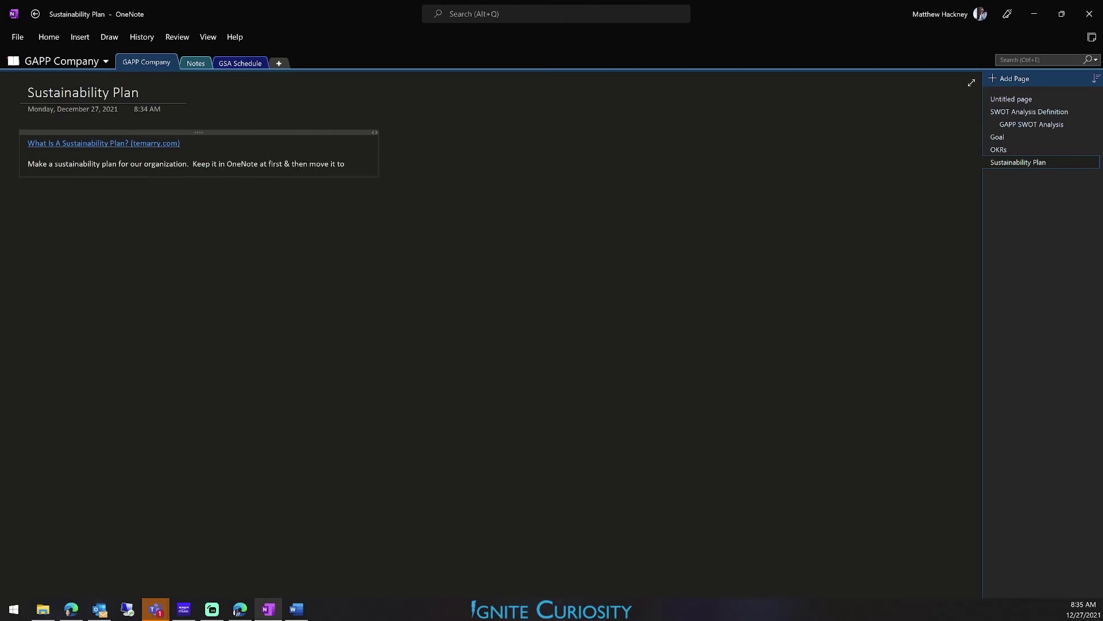
text( Word when it sta)
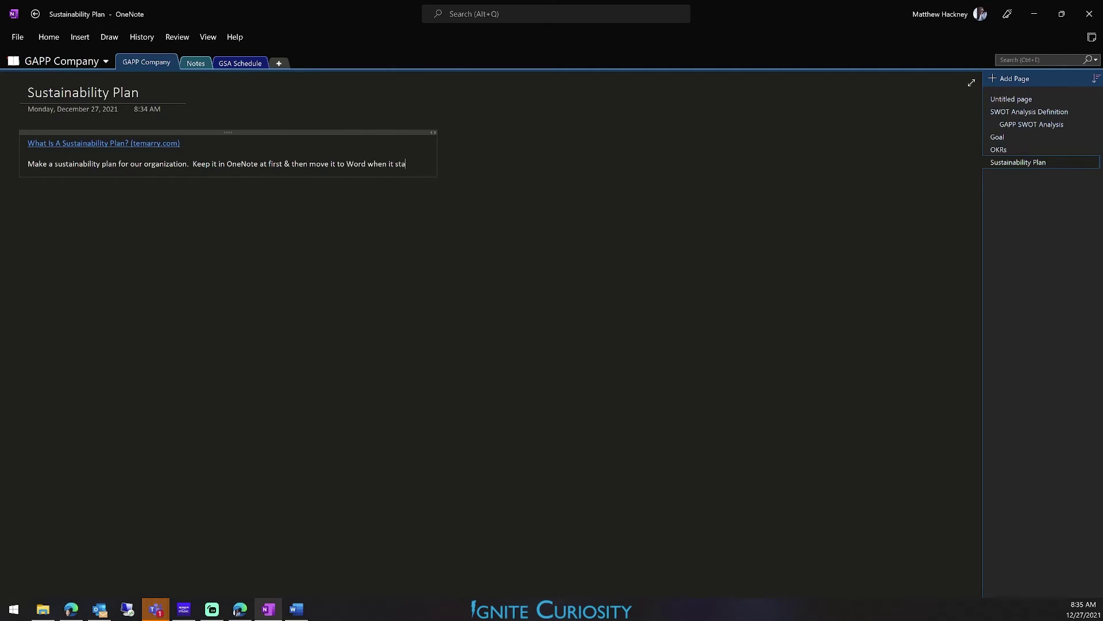
text(rts growing)
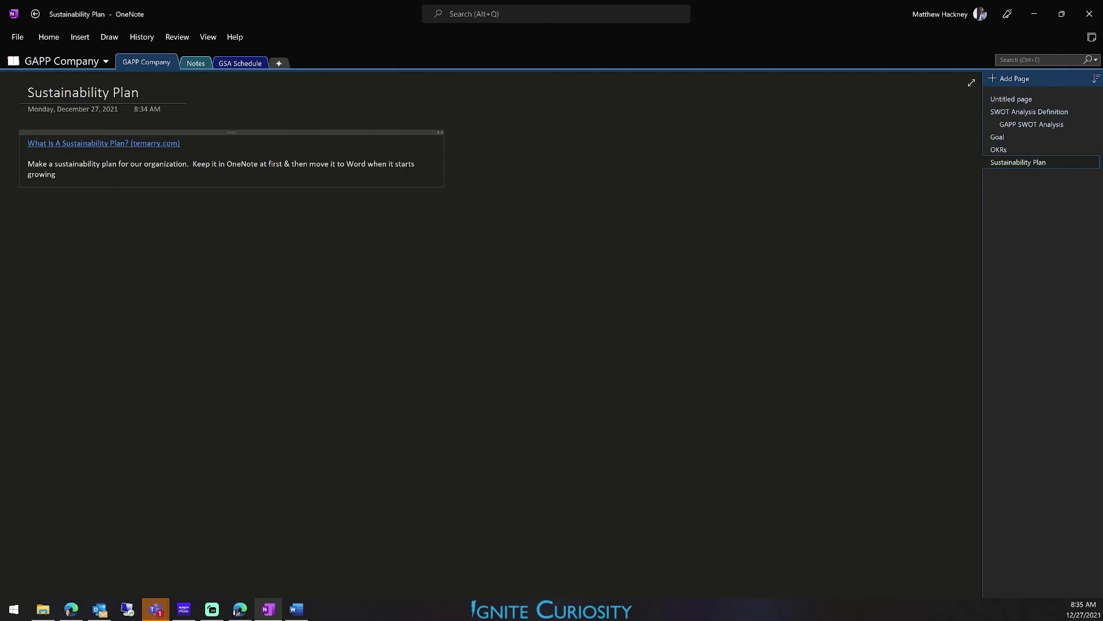
text(.)
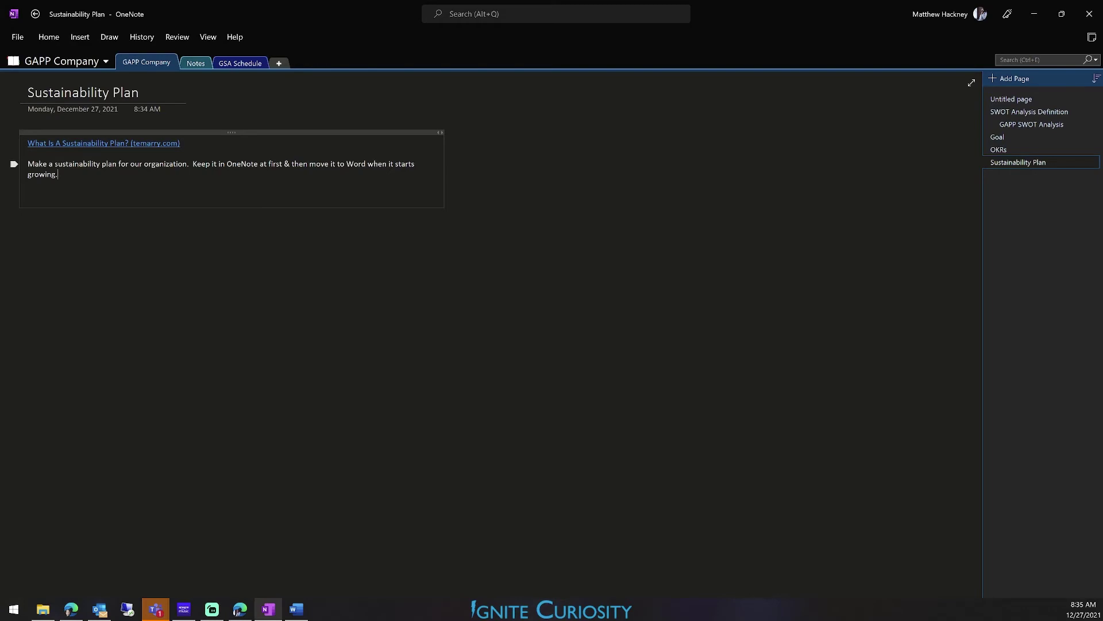
Close the downloaded A1C price list in desktop Word, then highlight "Sustainability Plan" in the browser article's title
click(296, 610)
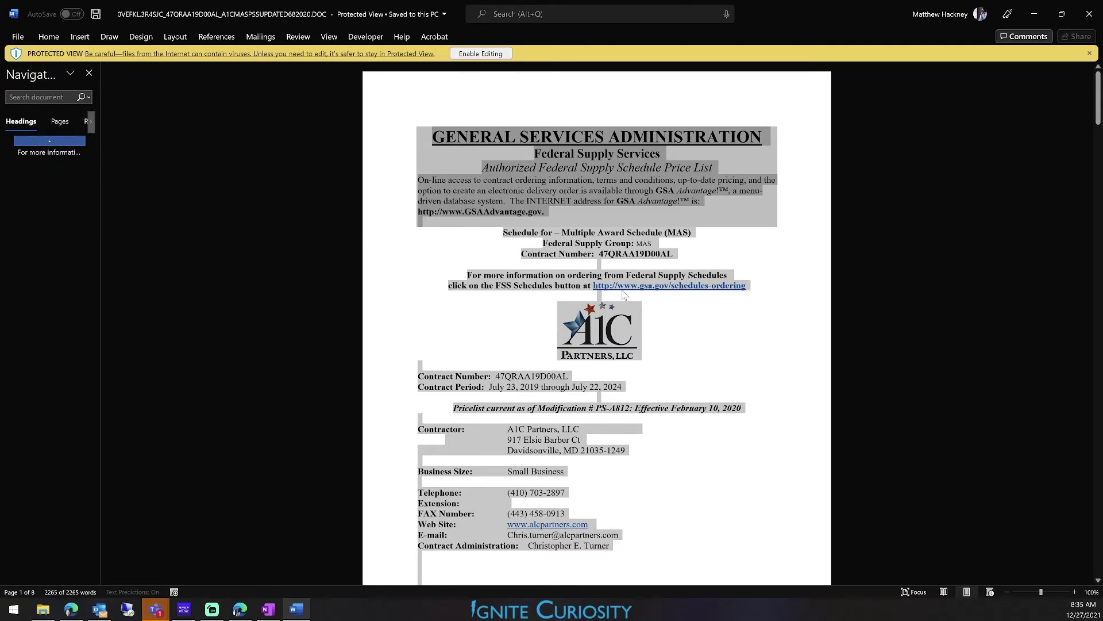
click(1089, 14)
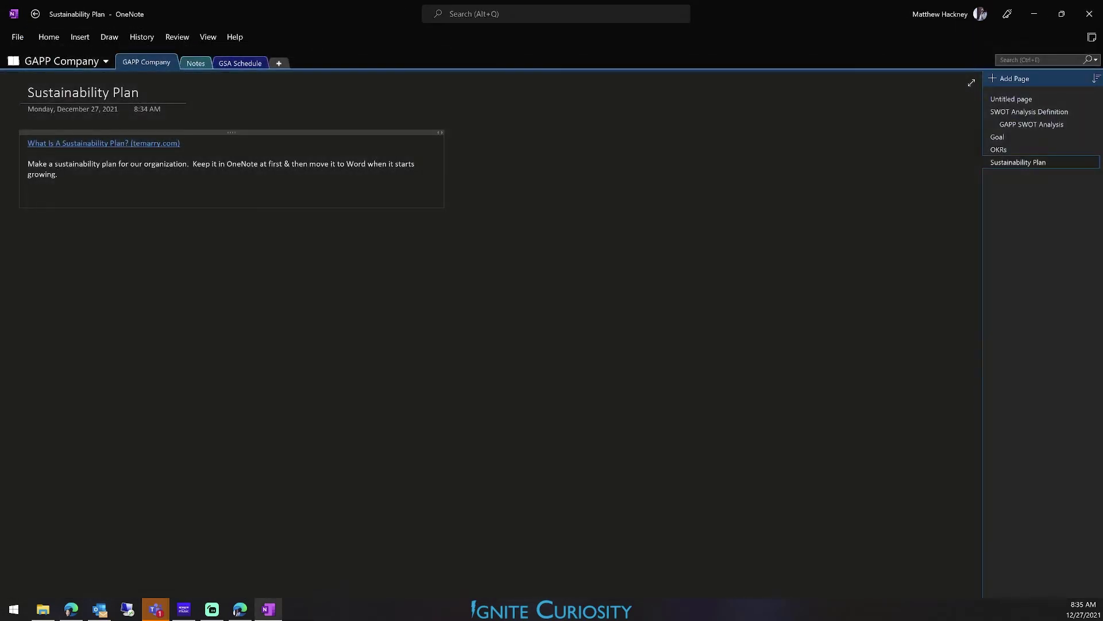
click(240, 609)
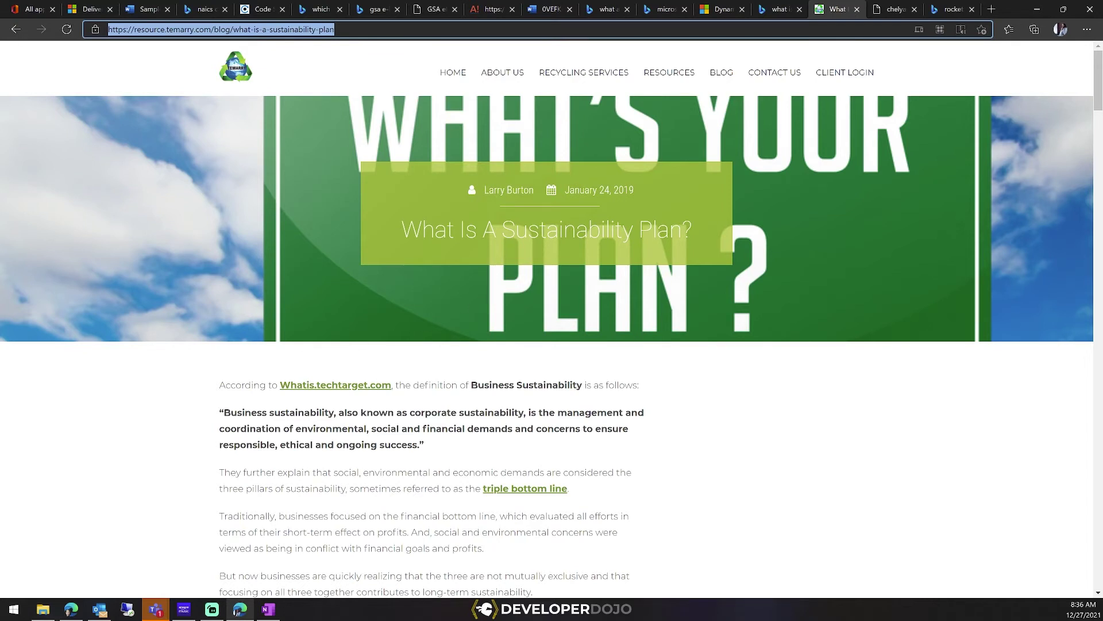
drag(502, 230, 683, 230)
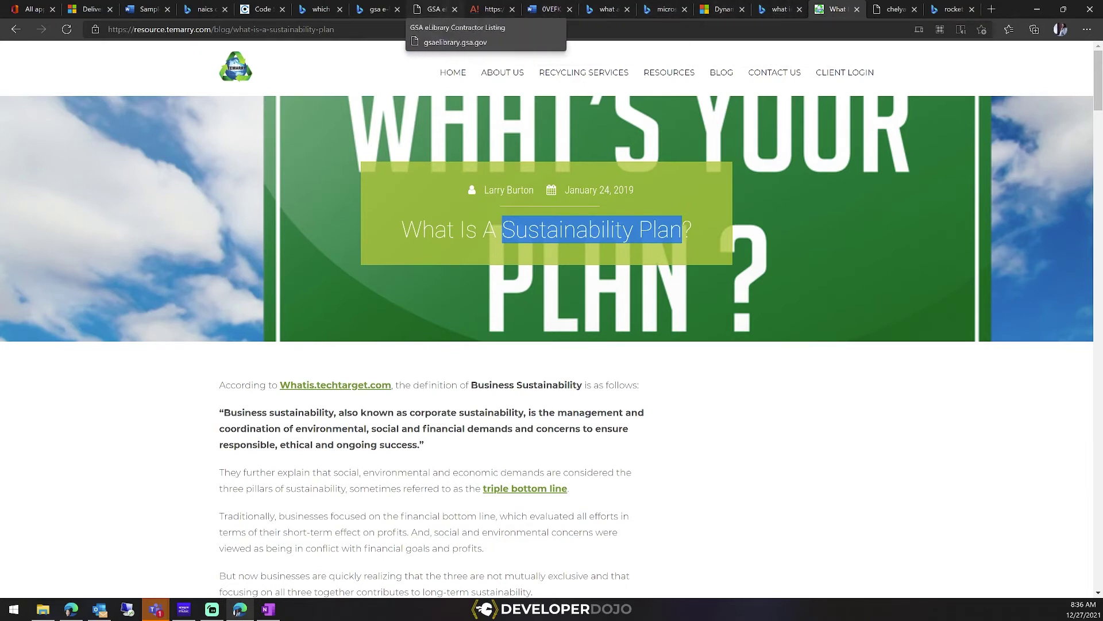
Create a Word document named "Sustainability Plan" in the related documents of the GAPP Company record in Dynamics 365
click(86, 9)
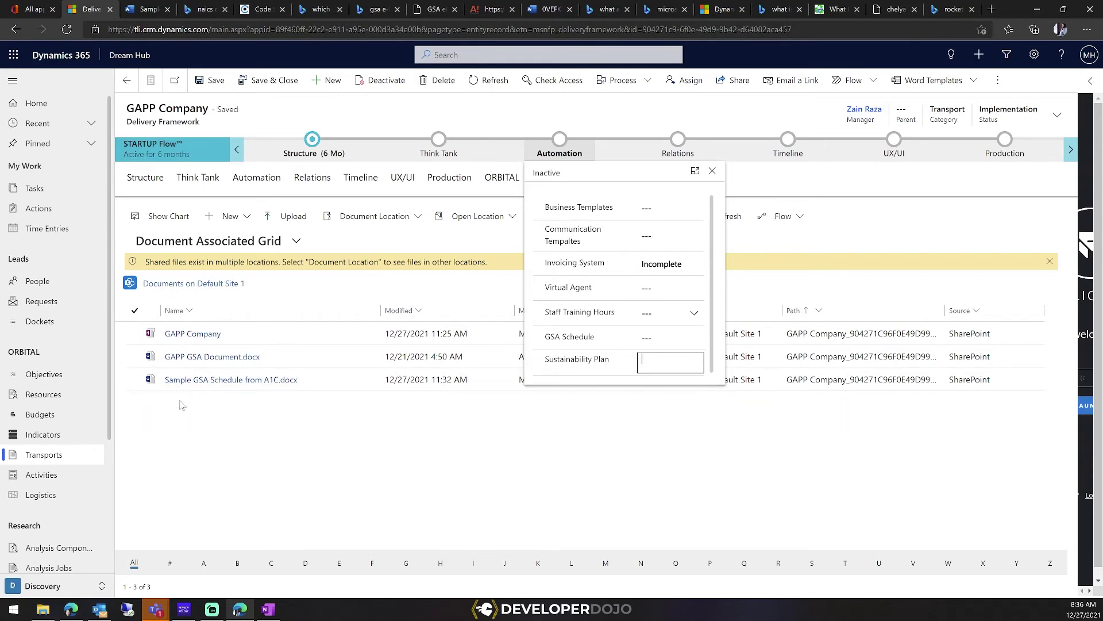
click(162, 409)
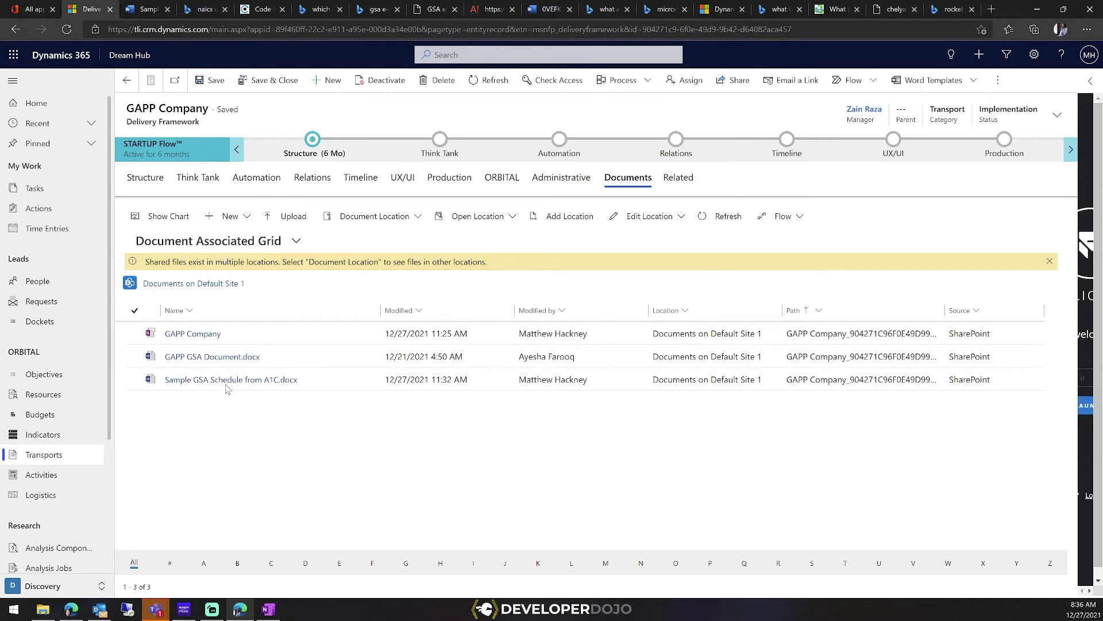
click(235, 222)
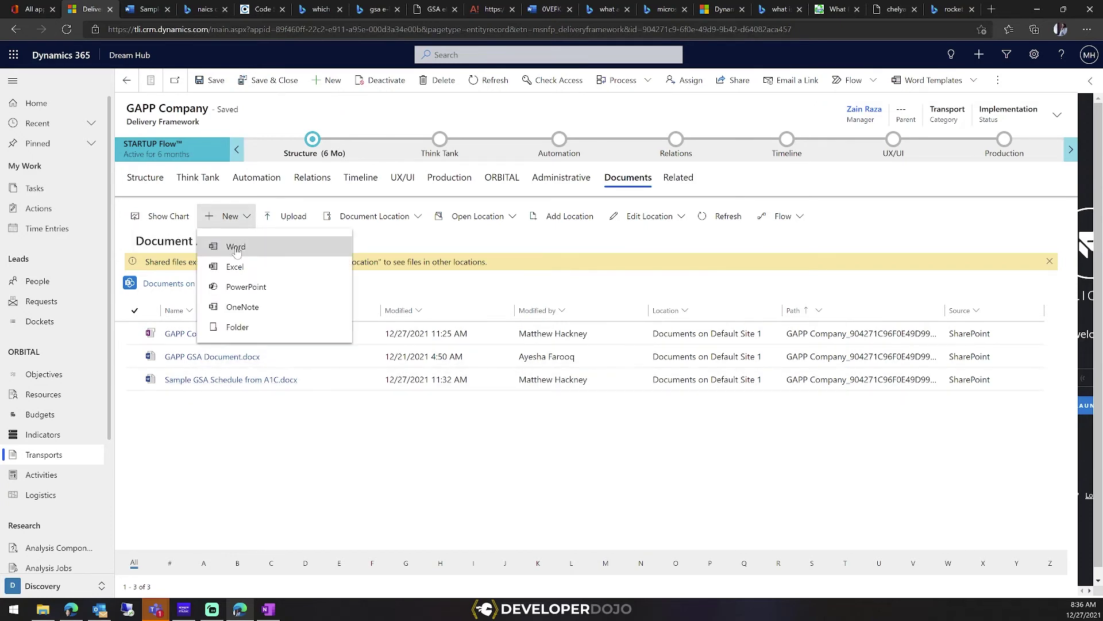
click(236, 249)
click(517, 294)
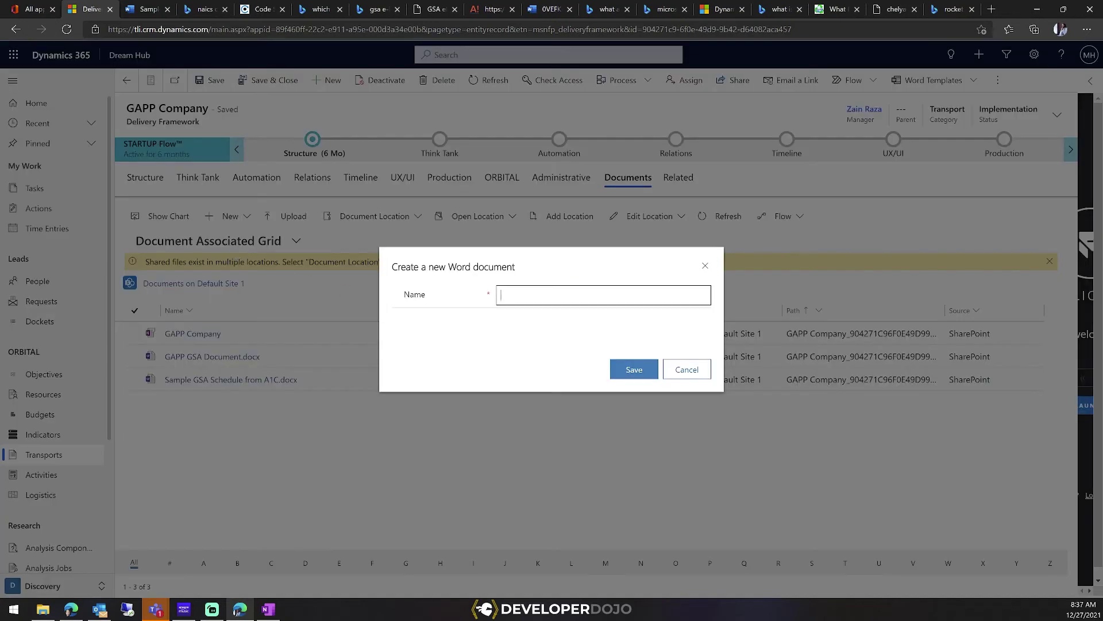
text(Sustainability Plan)
click(626, 369)
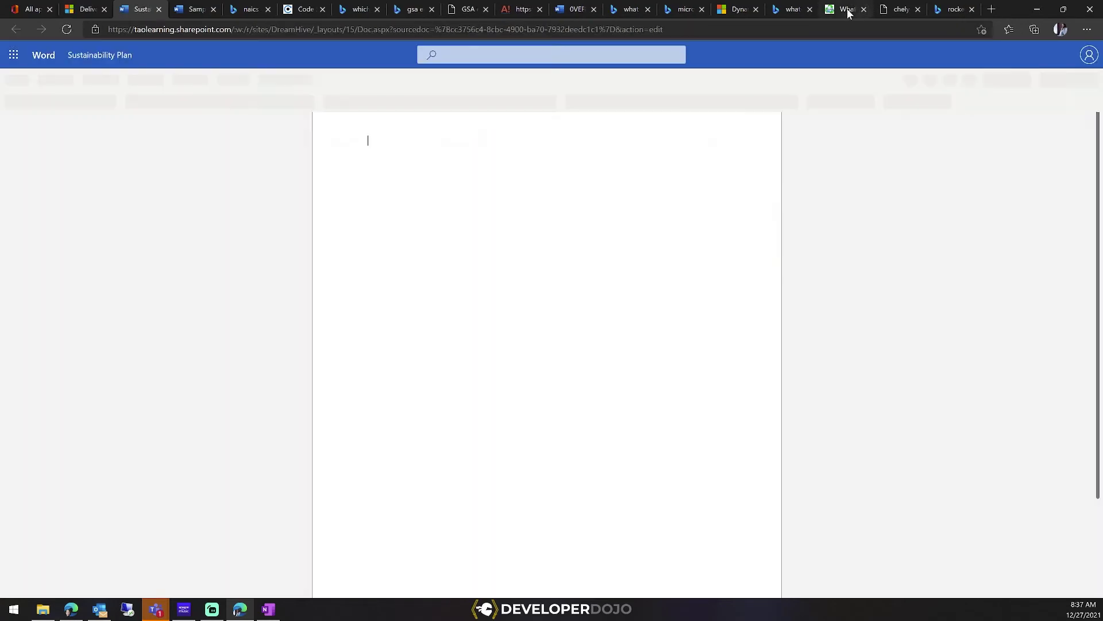
Search the web for "sustainability plan sample" from the browser page showing the Temarry article
click(846, 8)
key(ctrl+l)
text(s)
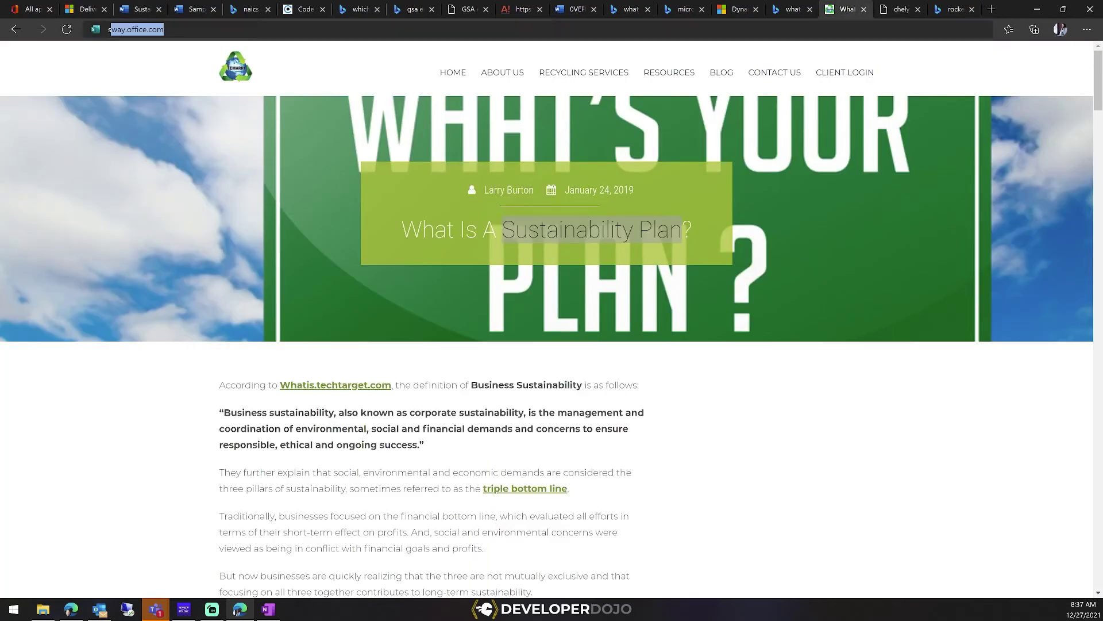
text(ustain)
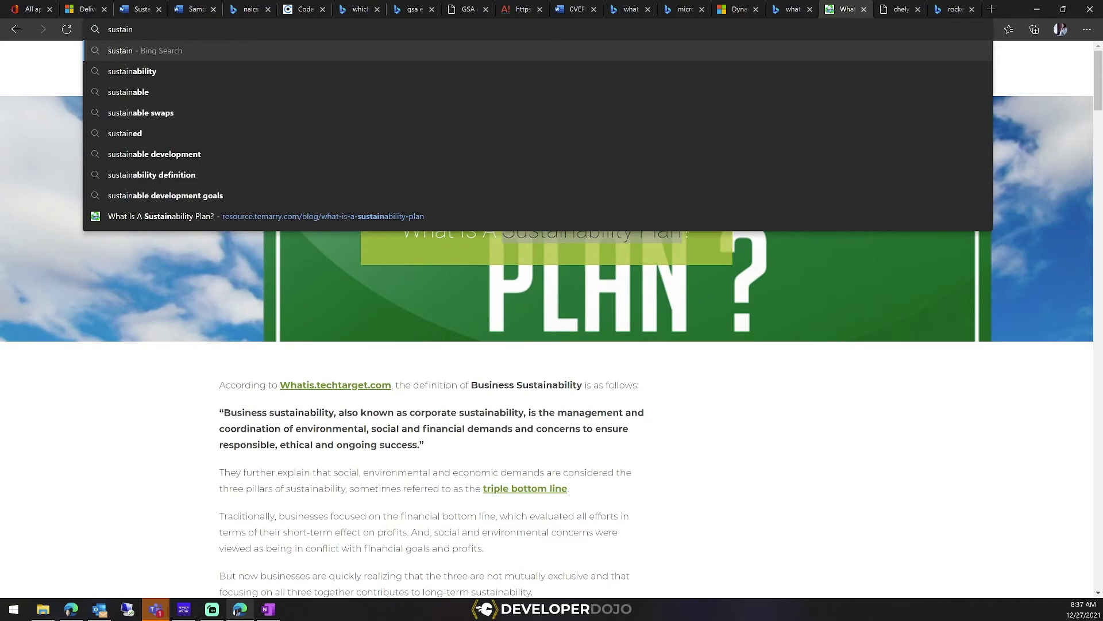
key(Down)
text(plan sampl)
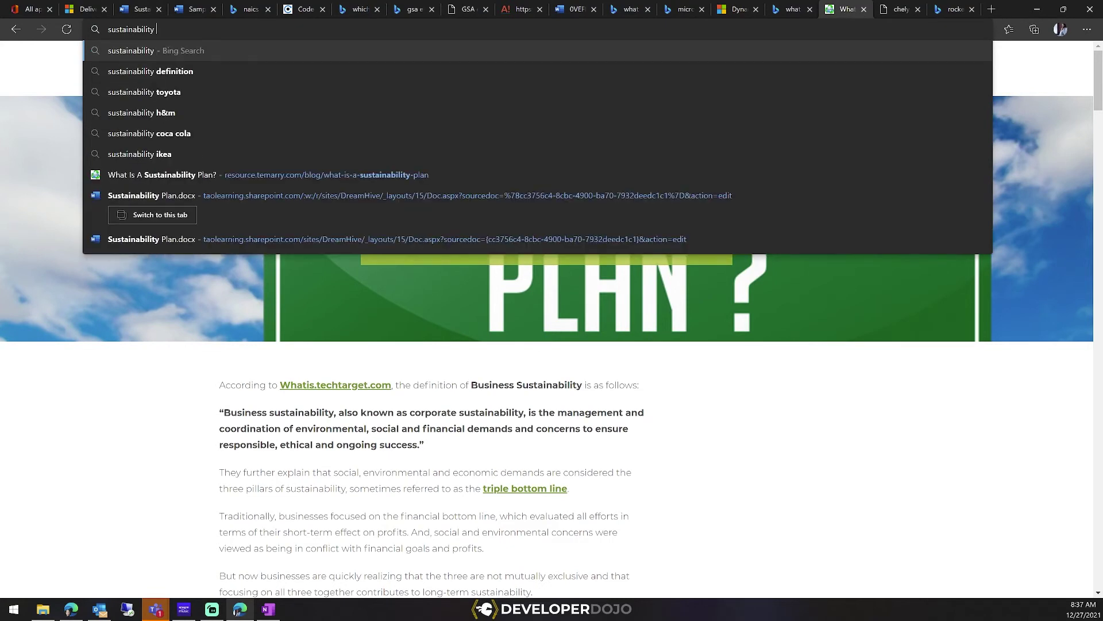
key(Return)
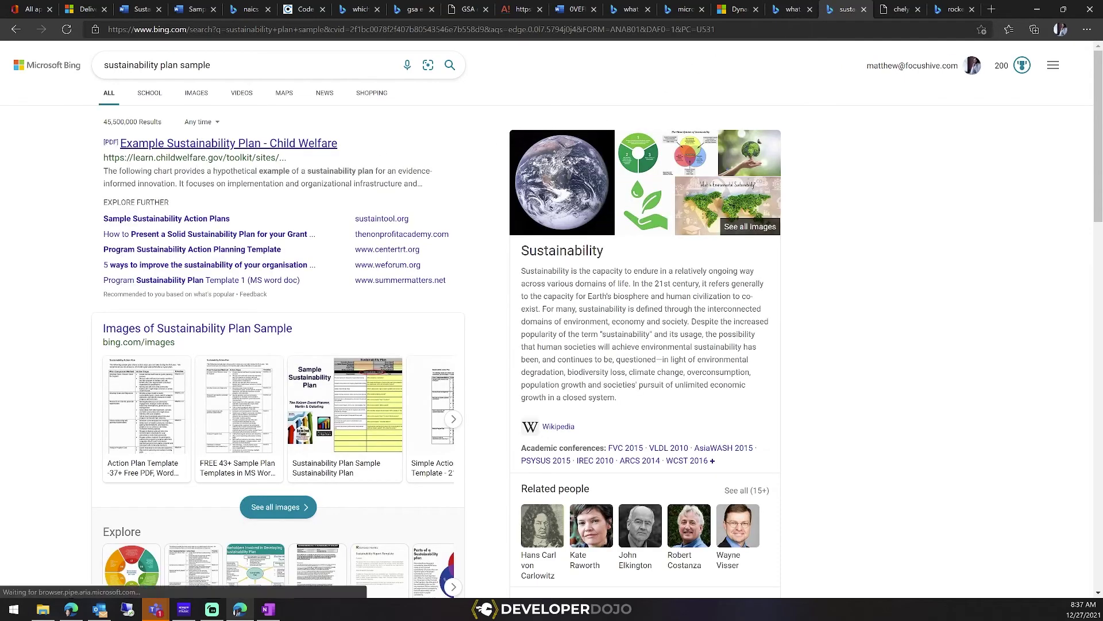
Open the Child Welfare "Example Sustainability Plan" PDF from the search results and skim its chart of plan elements
click(274, 150)
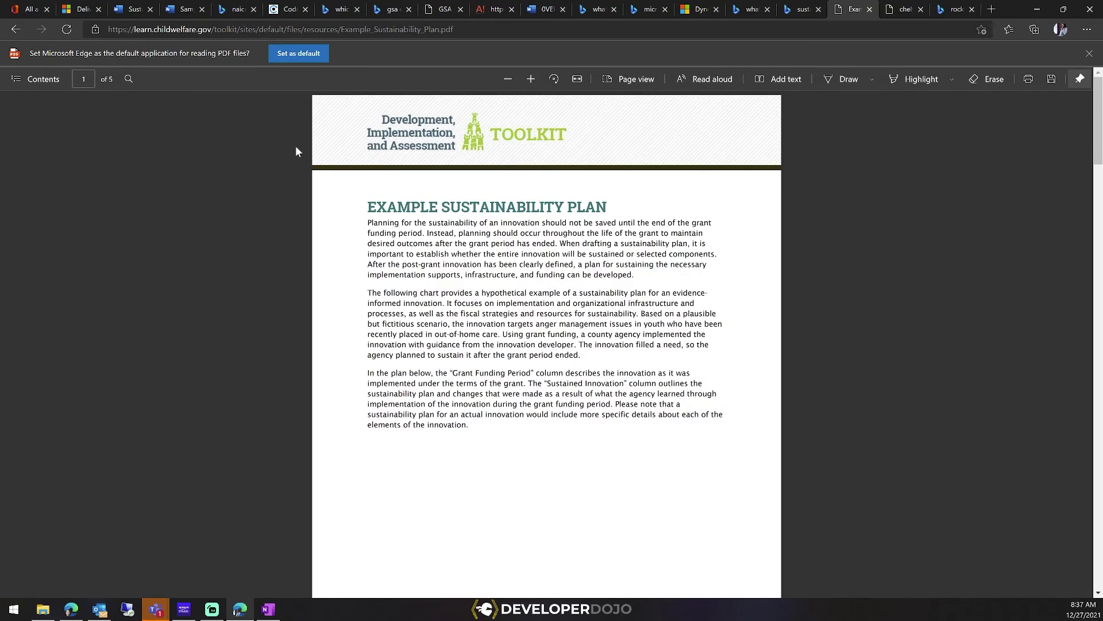
scroll(414, 247, down, 10)
scroll(414, 247, down, 3)
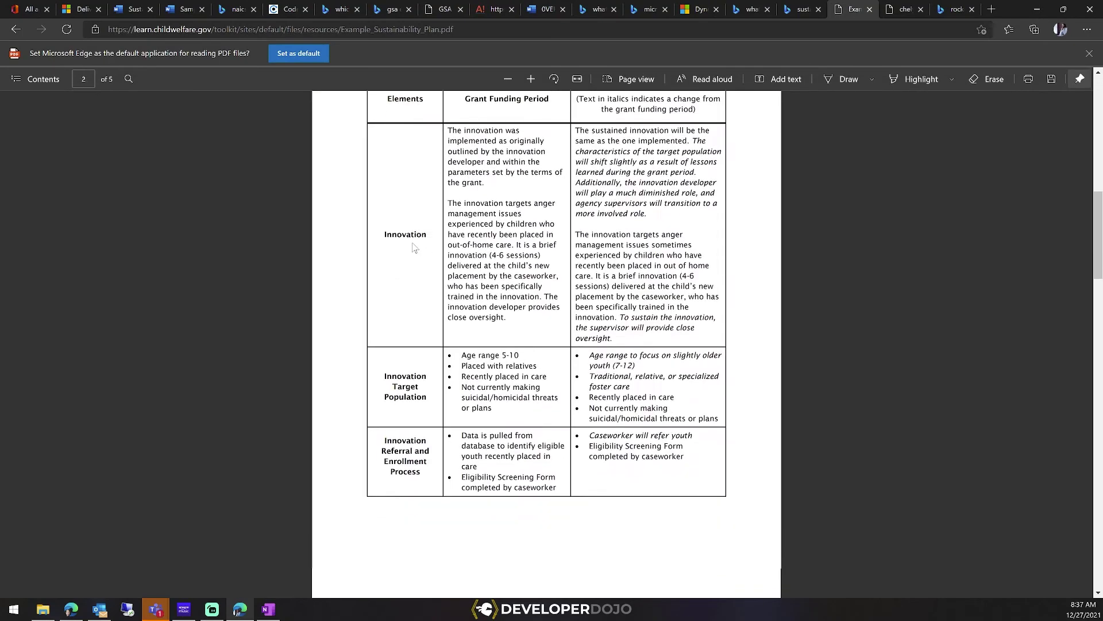
scroll(405, 212, up, 1)
scroll(405, 212, down, 12)
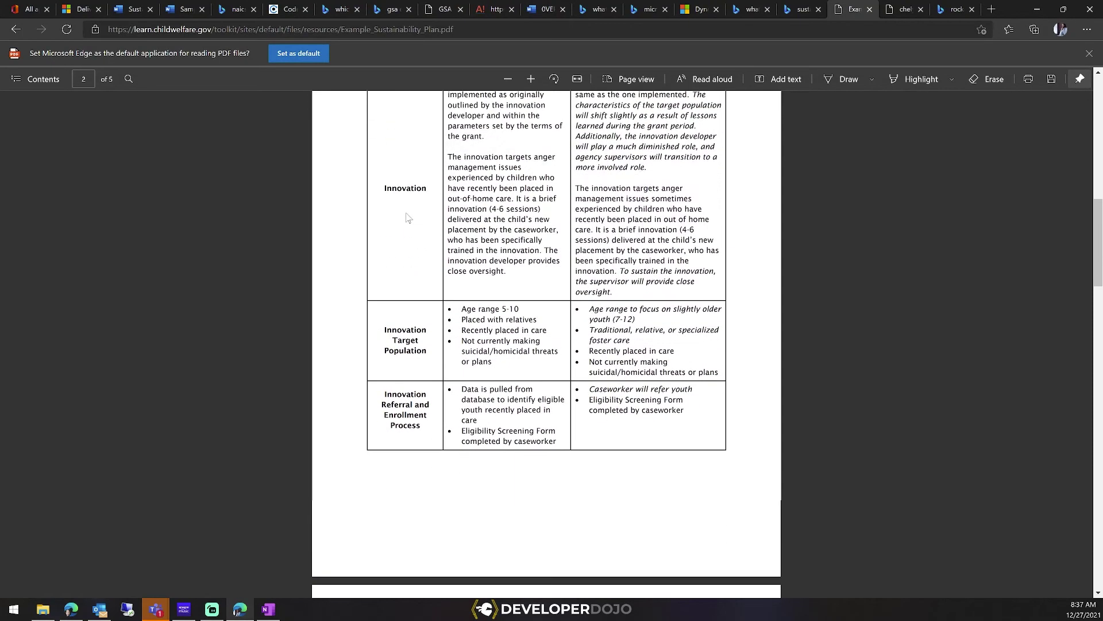
scroll(377, 296, down, 12)
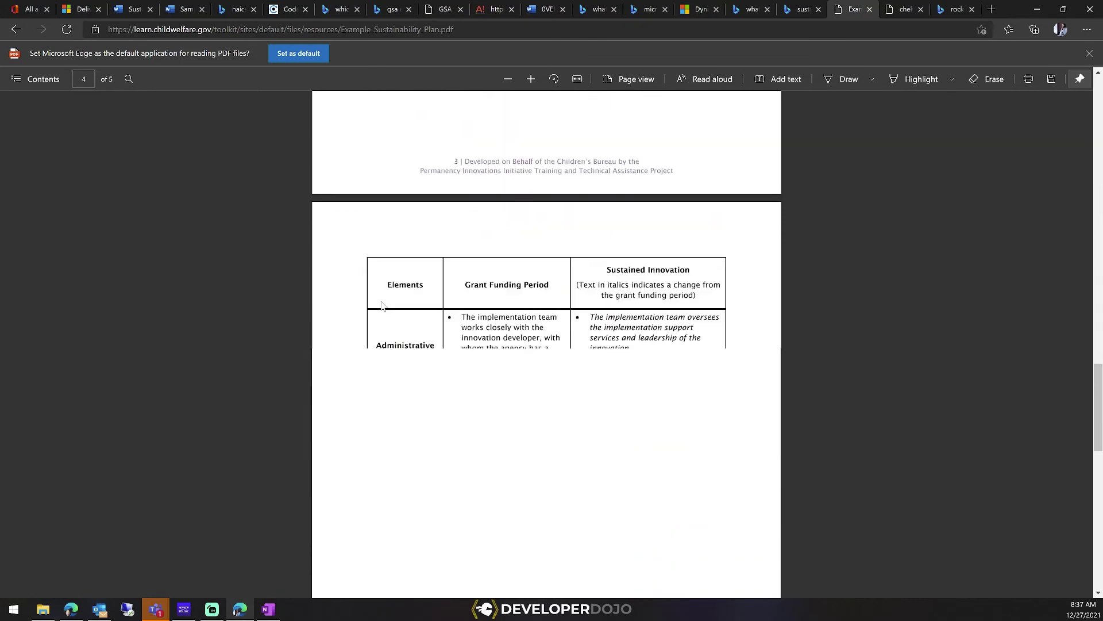
Copy the PDF's address and paste it as the "Example Sustainability Plan (childwelfare.gov)" link below the note on OneNote's Sustainability Plan page
click(313, 33)
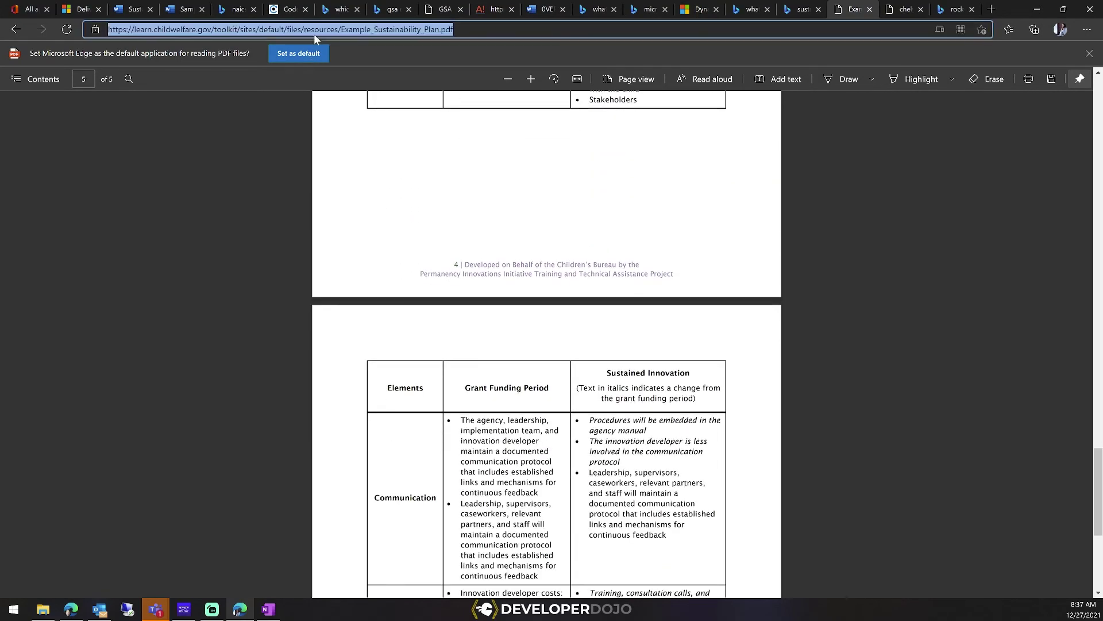
click(265, 612)
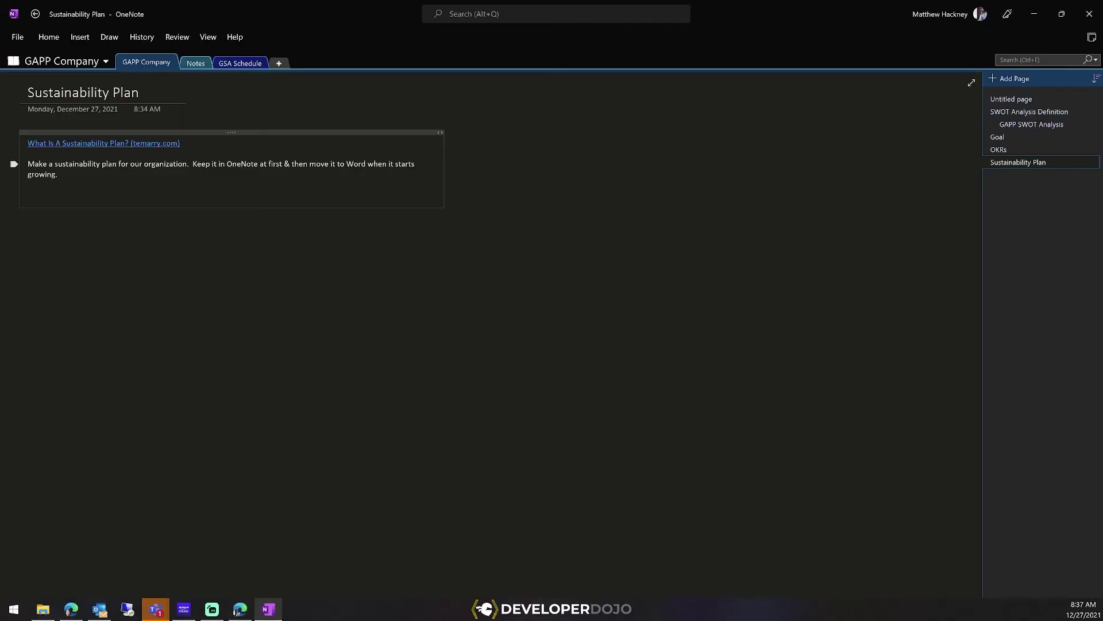
key(Return)
key(Return)
text(Example Sustainability Plan (childwelfare.gov))
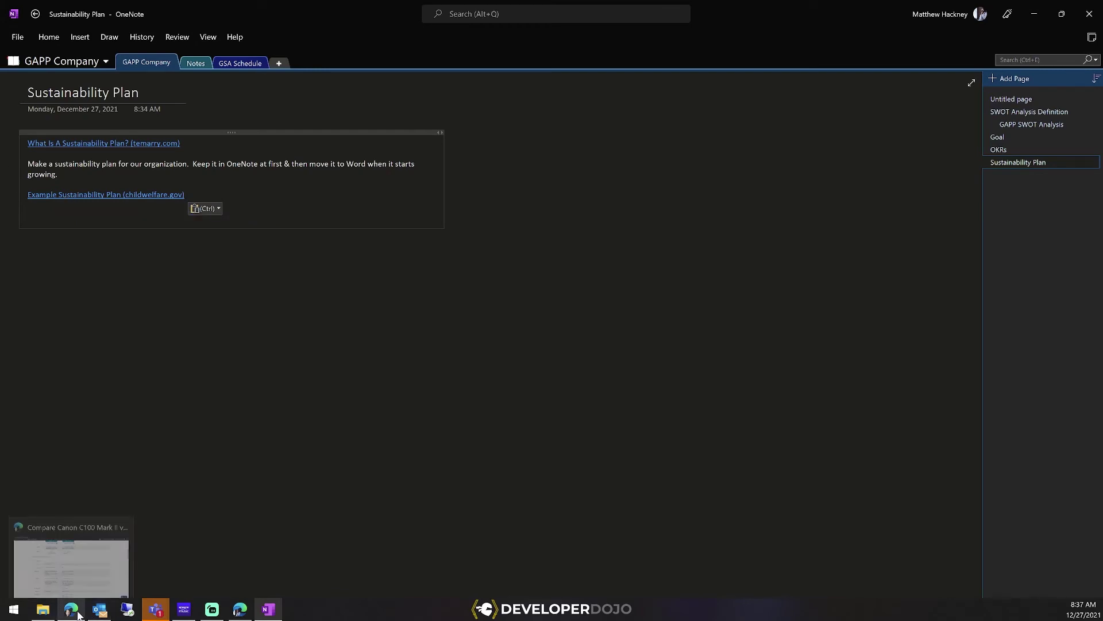
Switch to the GAPP Company record in Dynamics 365 and review the Automation, Relations and Think Tank stage checklists
click(241, 612)
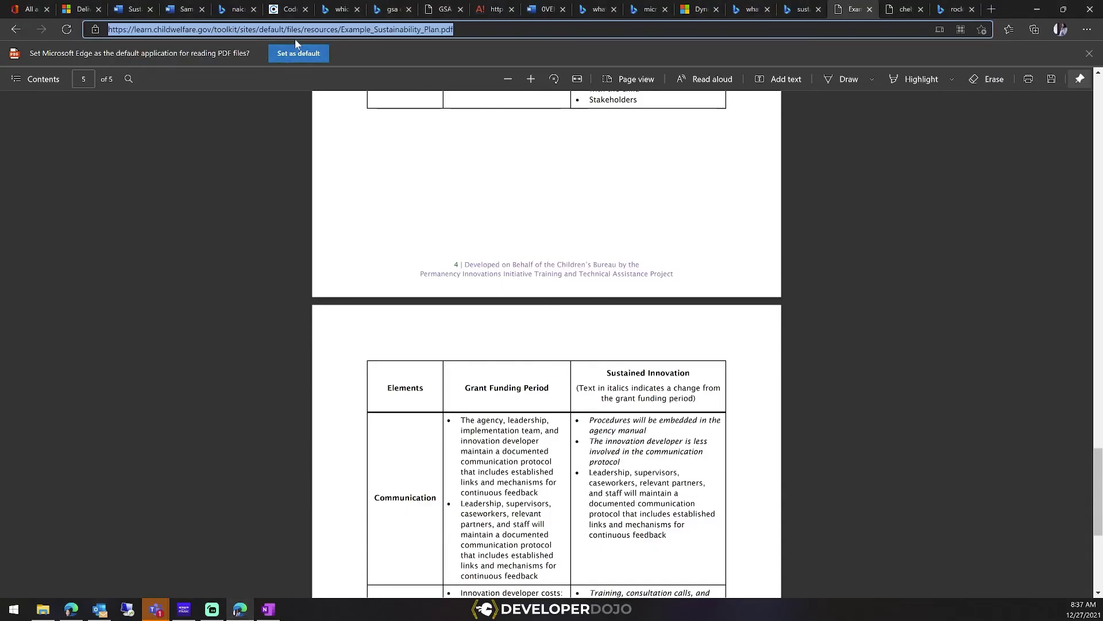
click(77, 10)
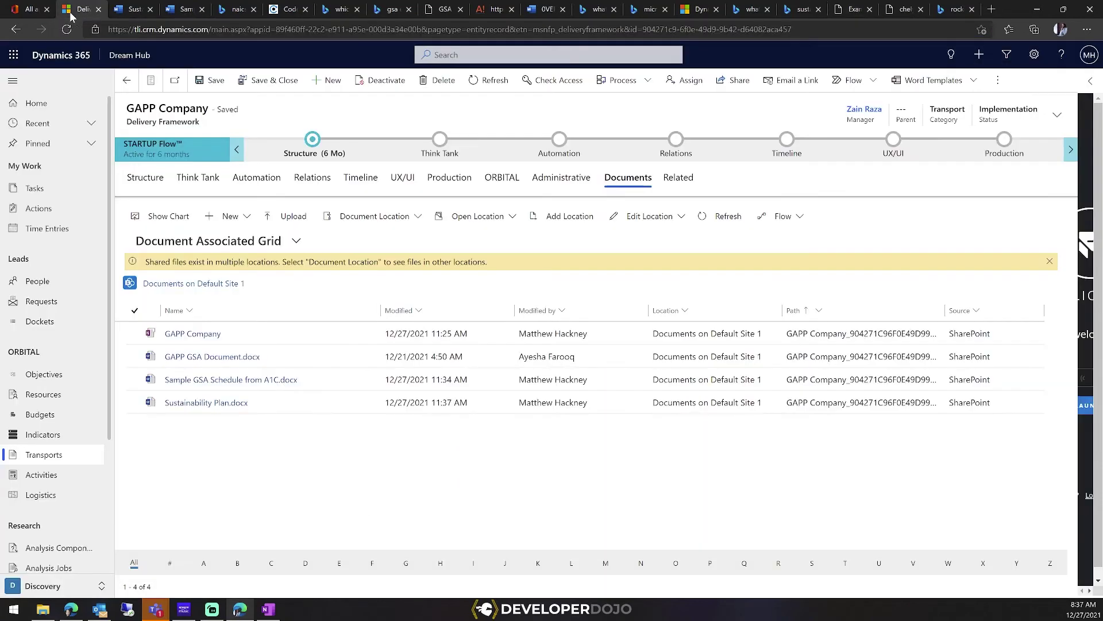
click(560, 143)
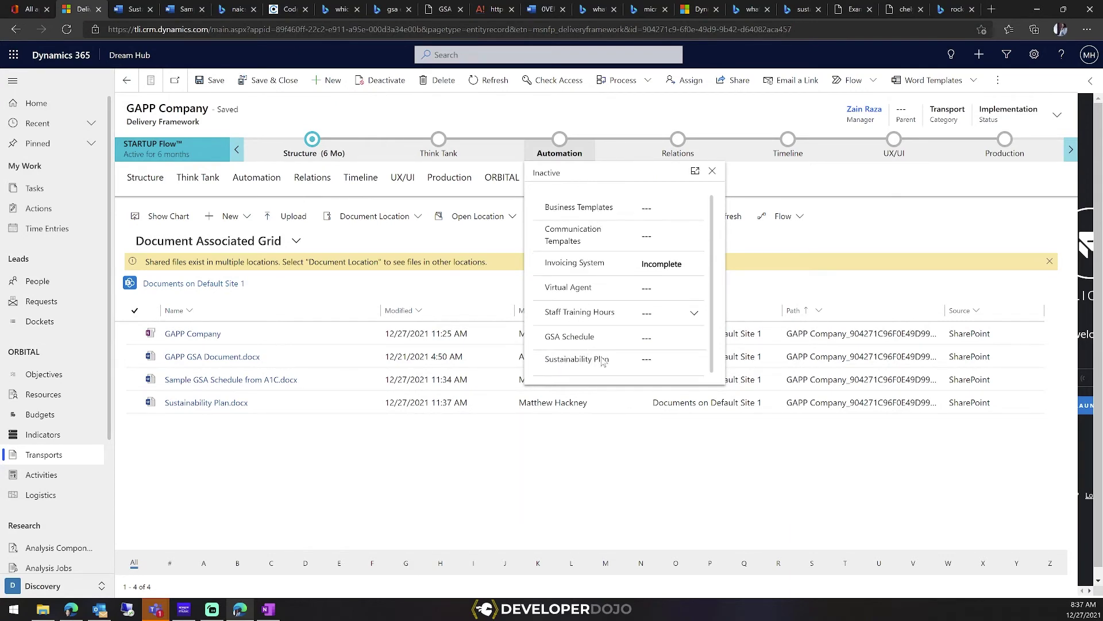
click(678, 142)
click(678, 141)
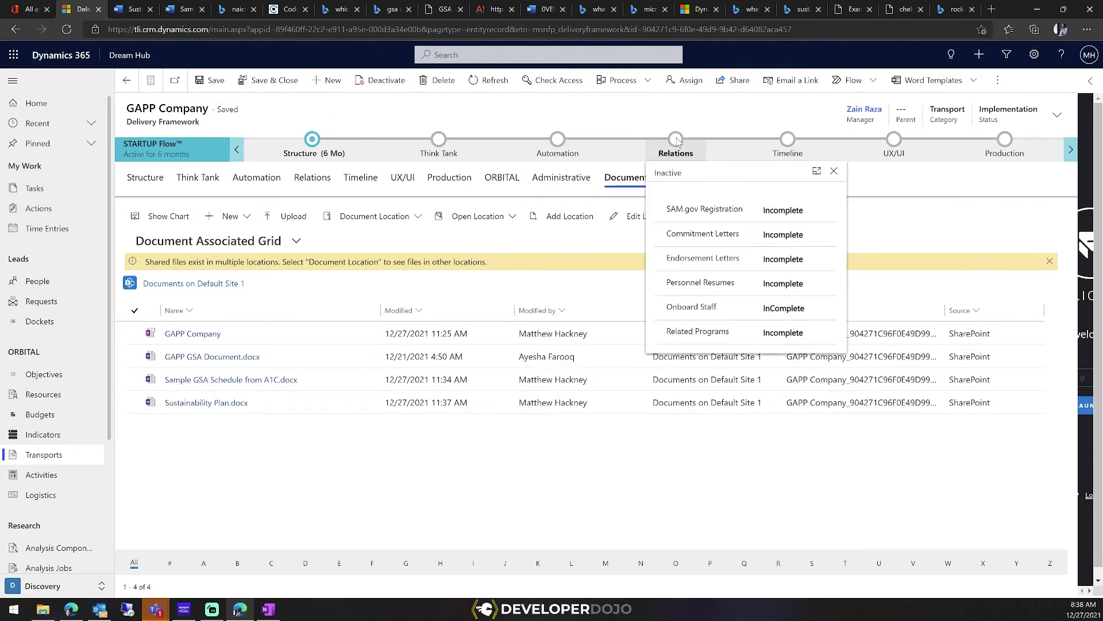
click(678, 141)
click(678, 141)
click(559, 144)
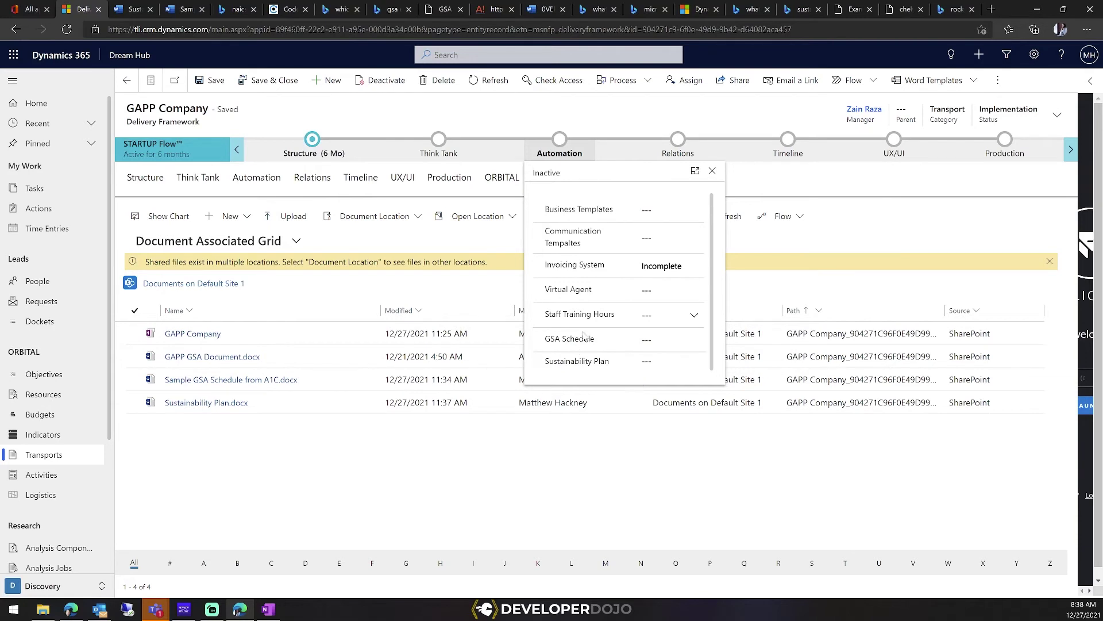
click(437, 149)
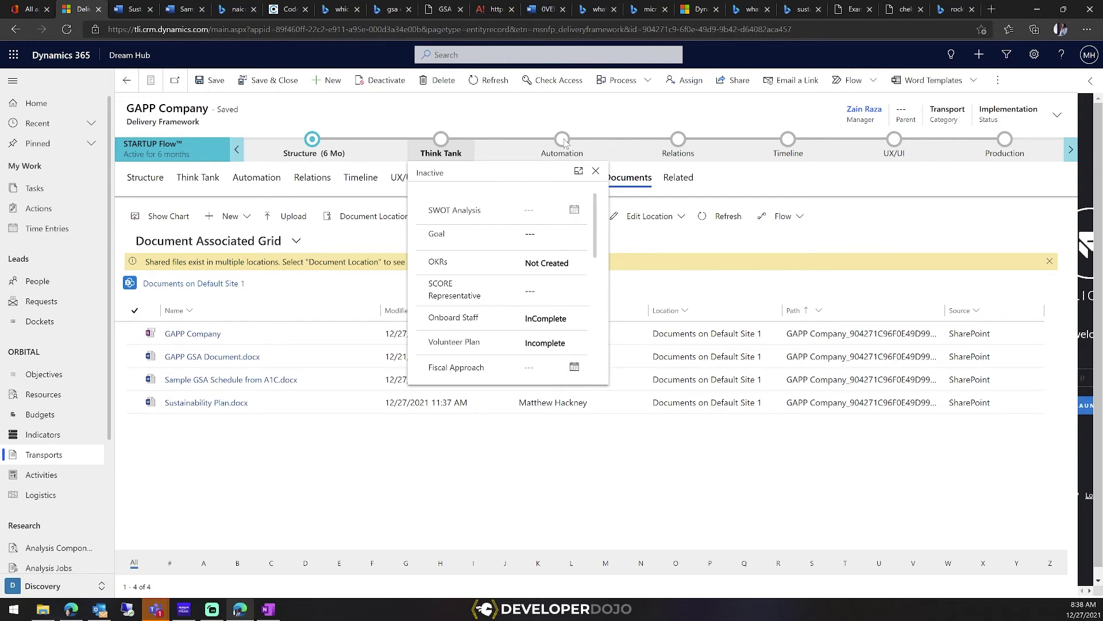
click(679, 142)
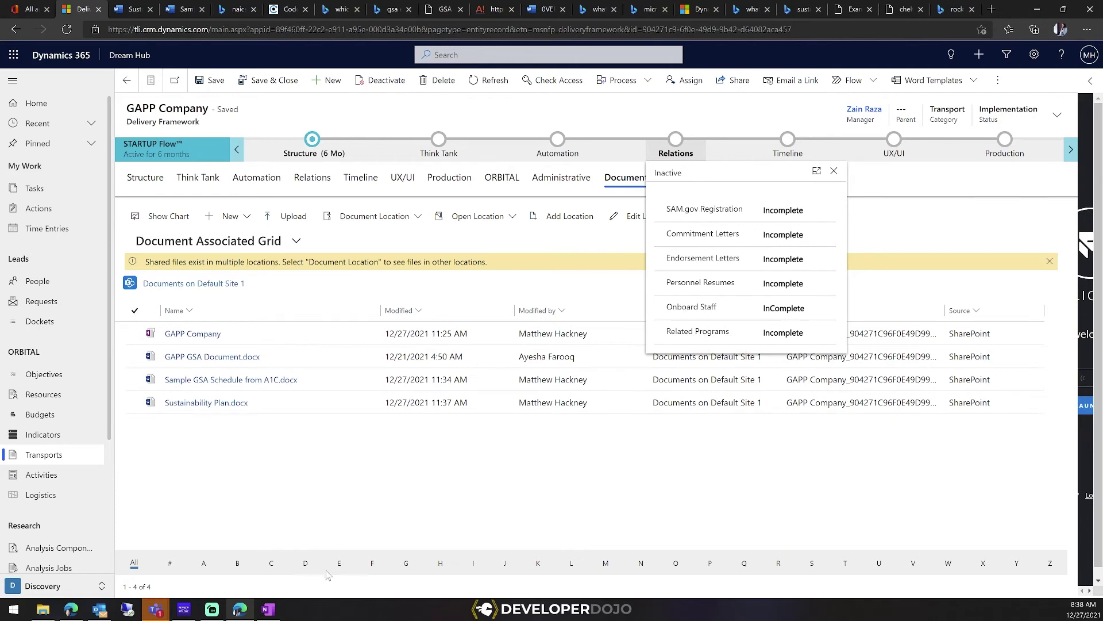
click(268, 609)
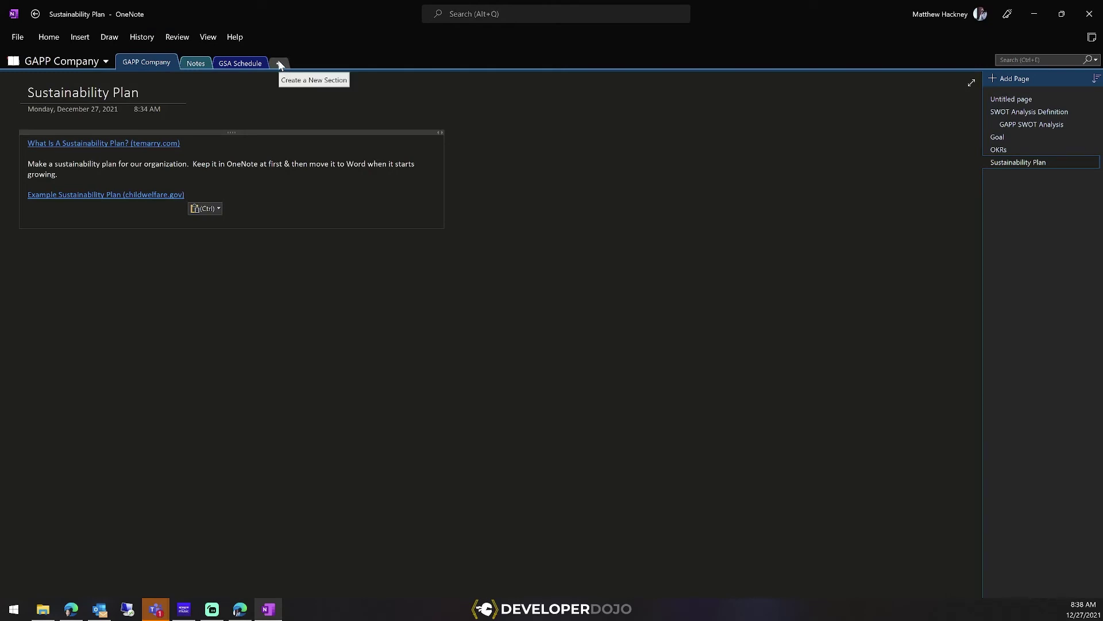
key(alt+Tab)
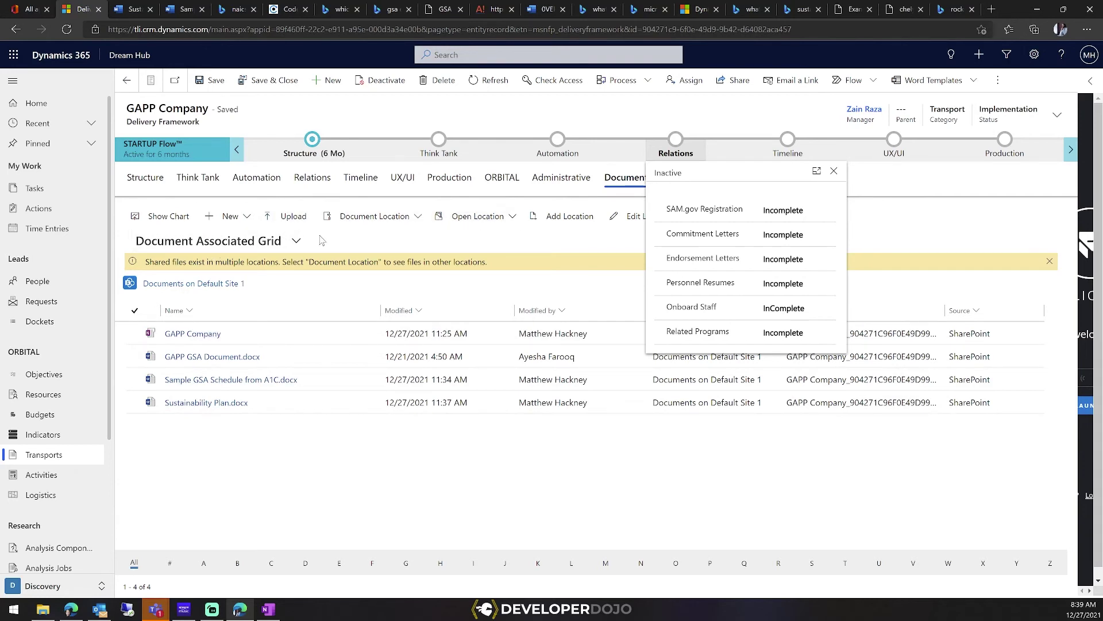
Compare the checklist items of the Relations, Timeline, Automation and UX/UI stages in the GAPP Company process flow
click(306, 297)
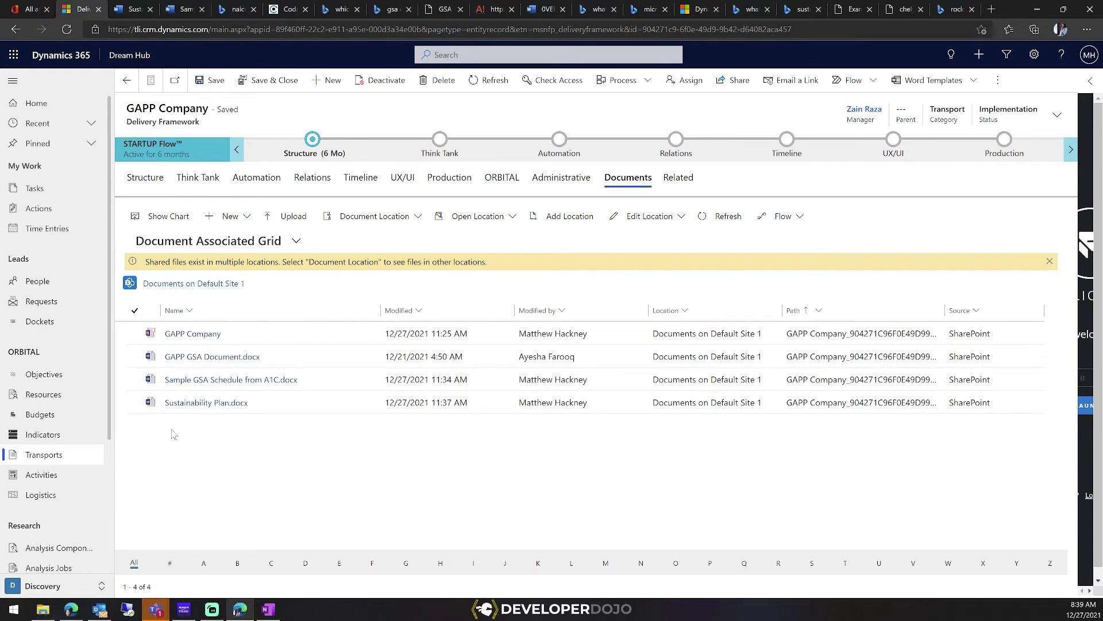
click(674, 143)
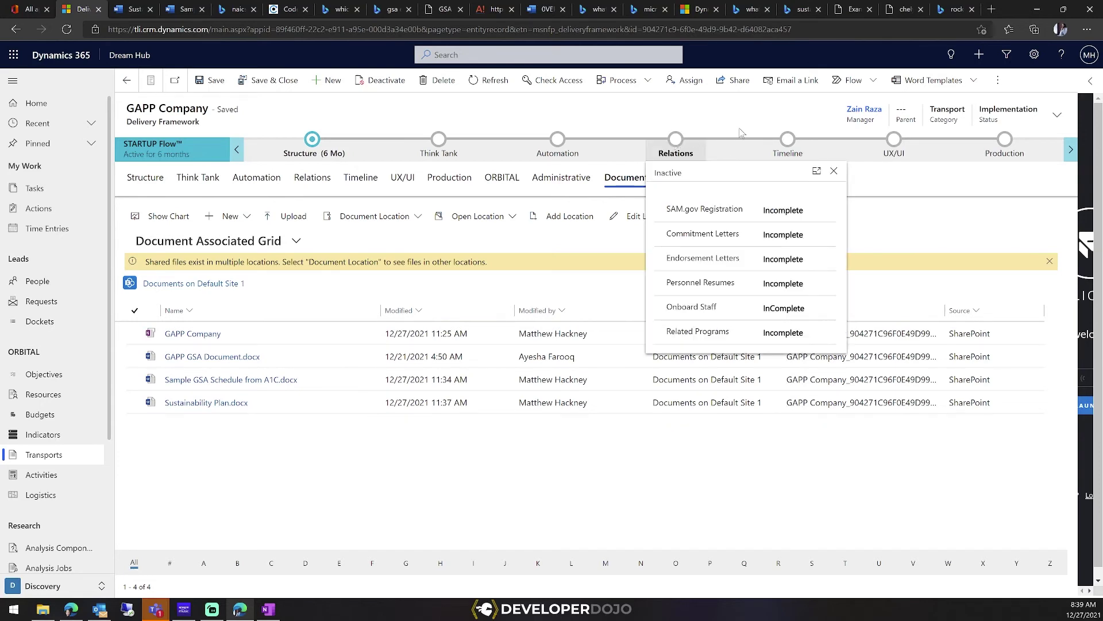
click(786, 143)
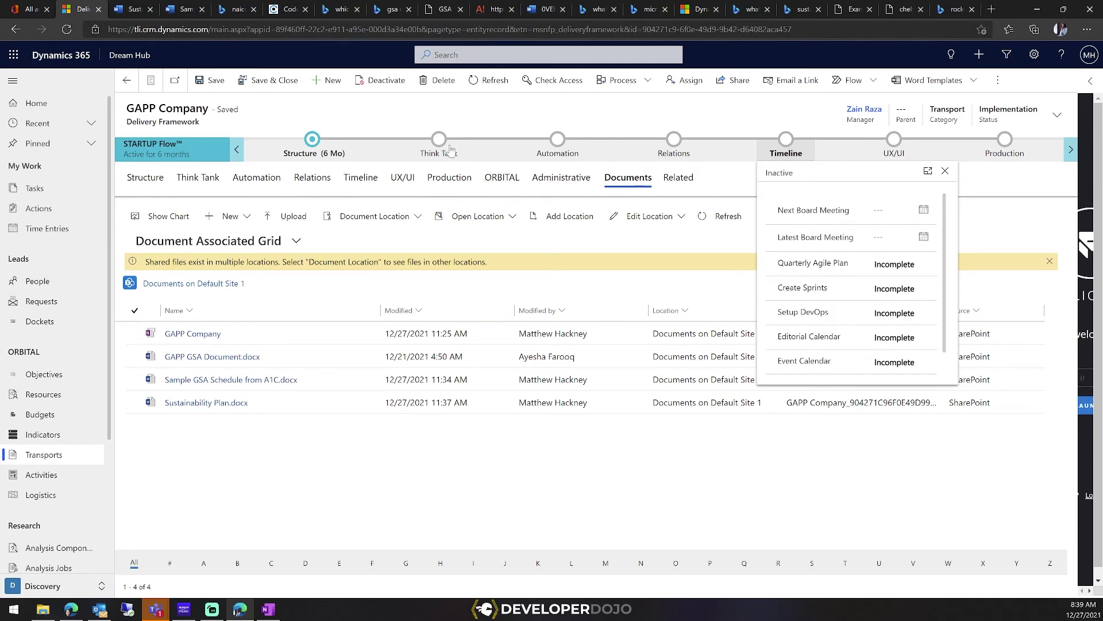
click(558, 147)
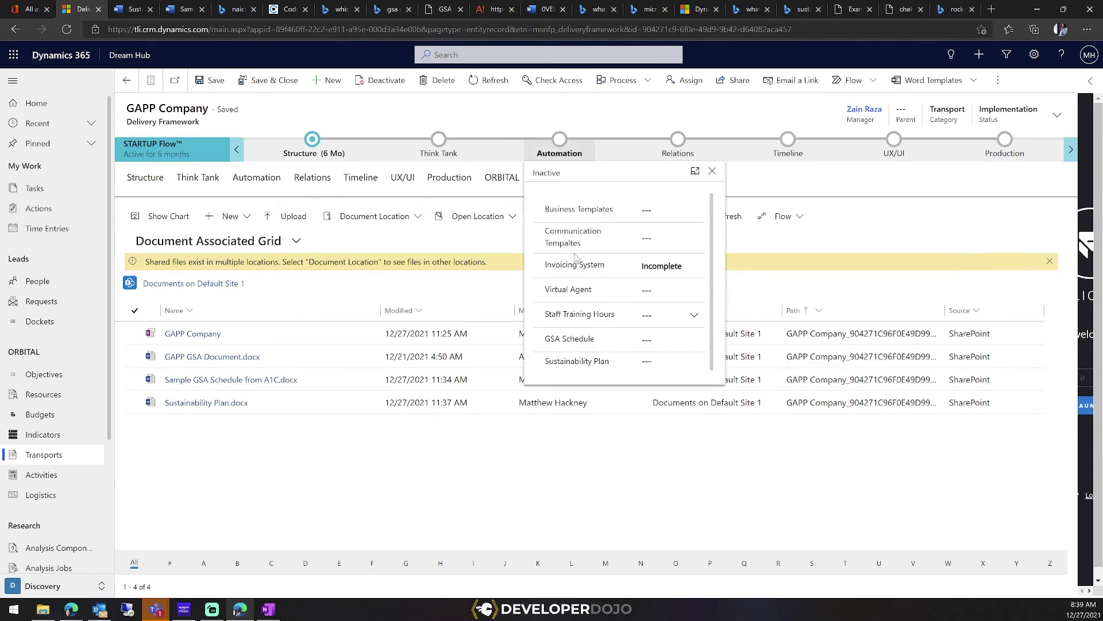
click(642, 339)
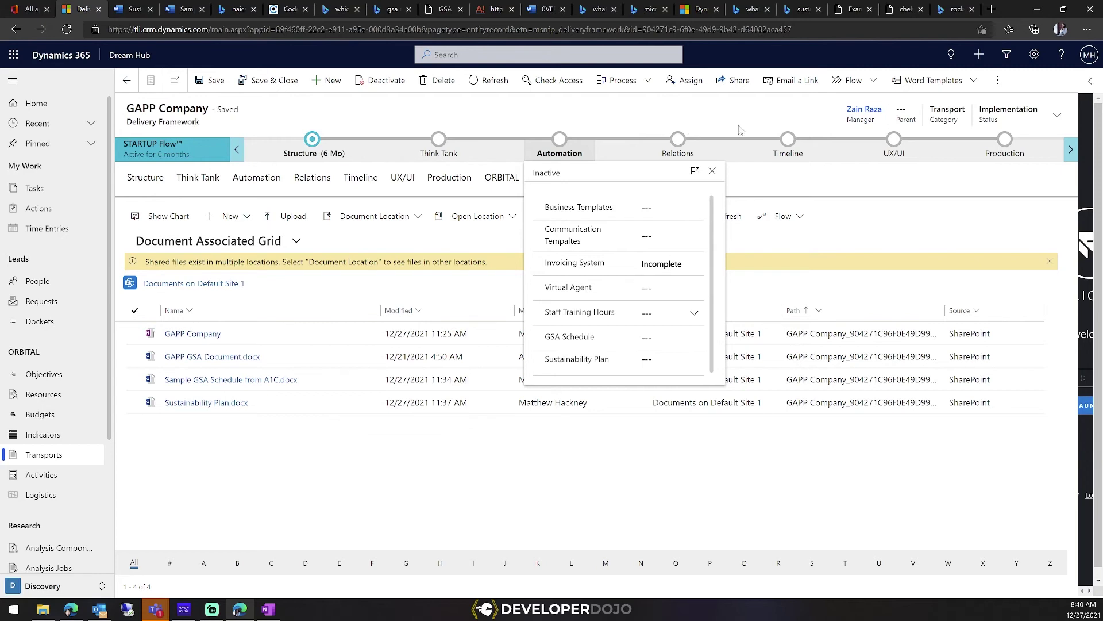
click(792, 144)
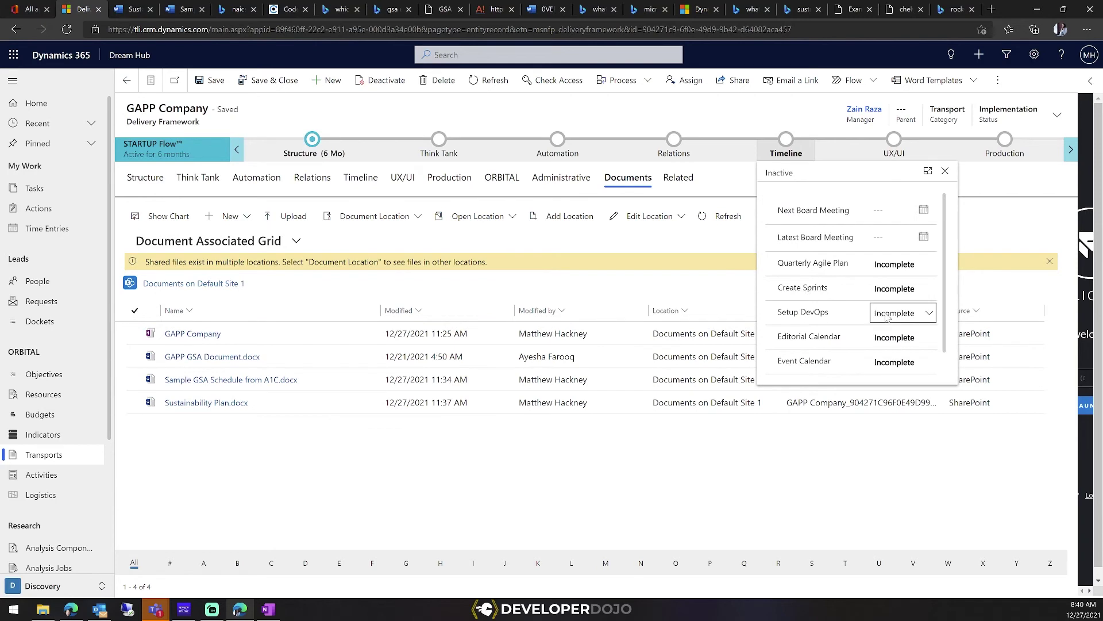
click(895, 140)
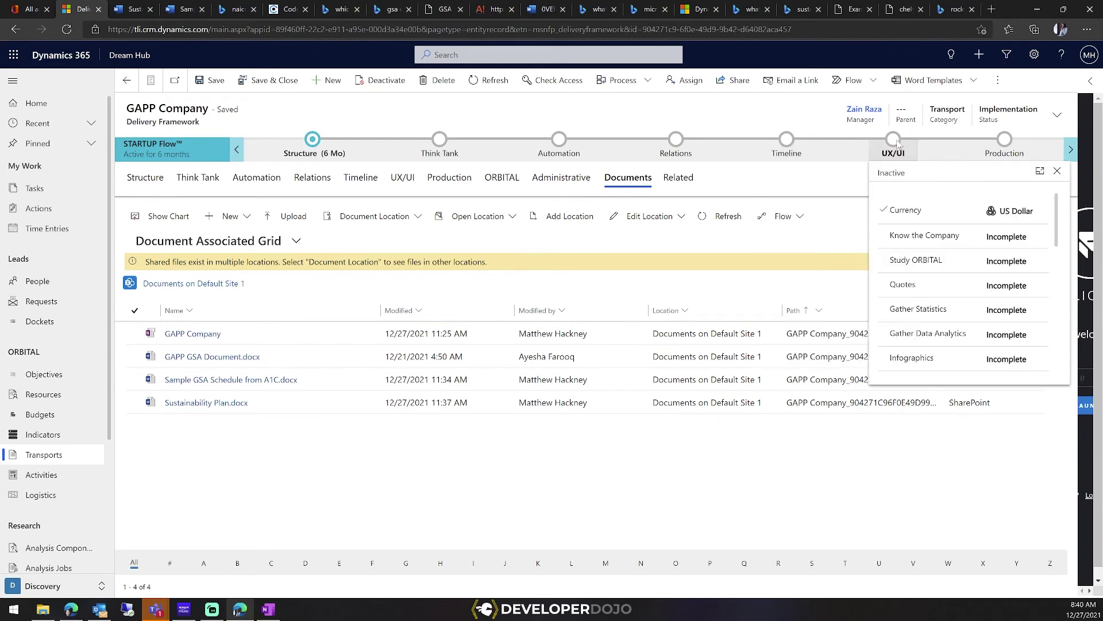
scroll(942, 305, down, 3)
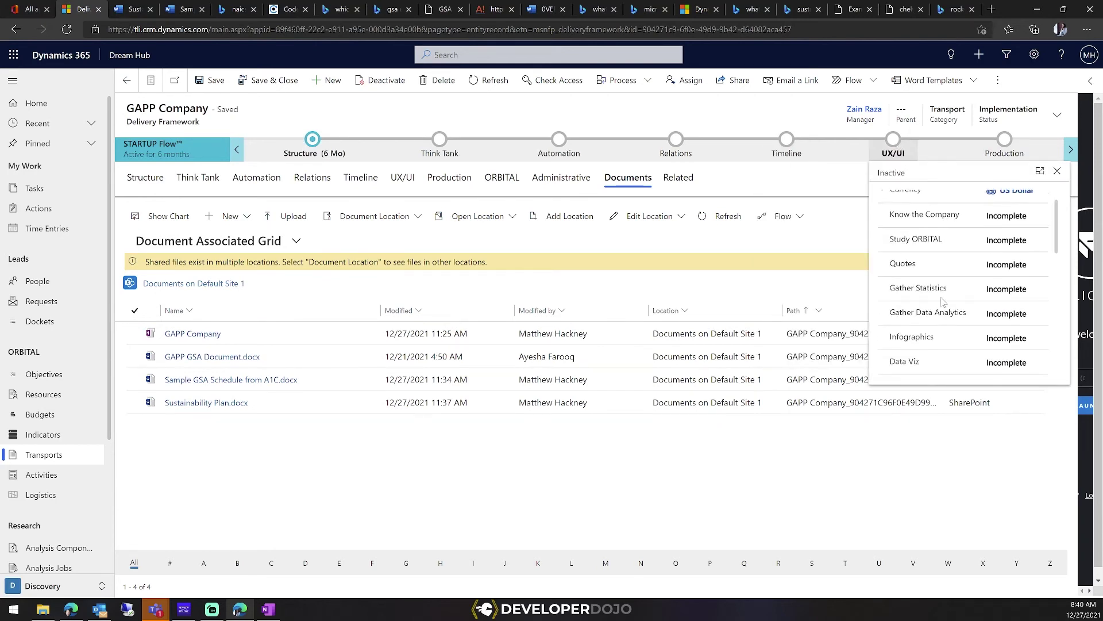
Load gapp.co in place of the meteor image page and look through the homepage's services and company sections
click(902, 9)
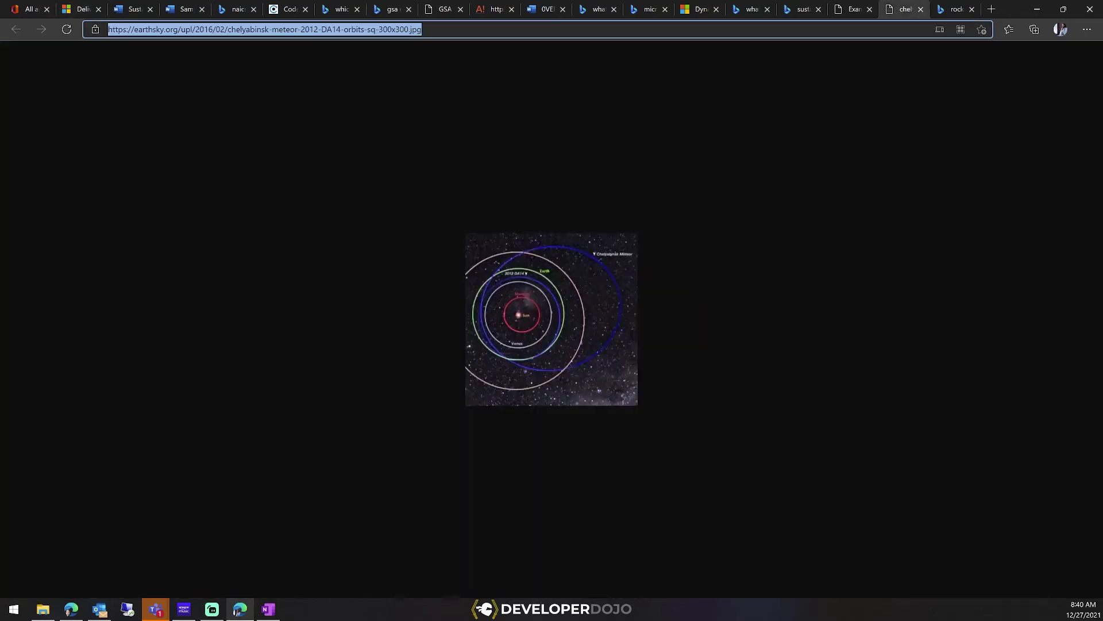
text(gapp.co)
key(Return)
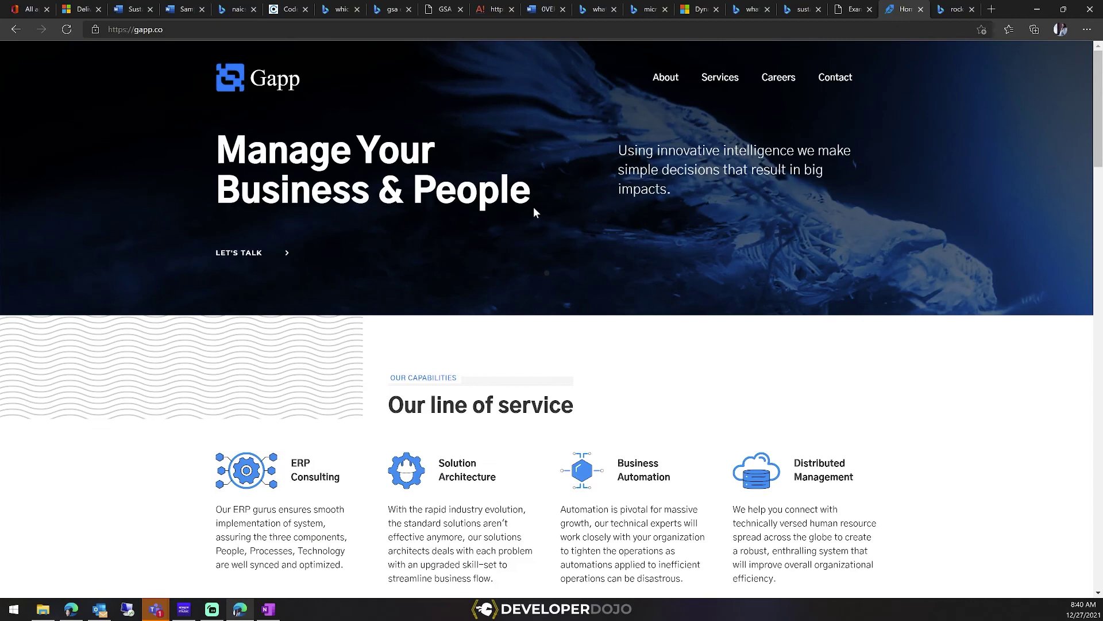
scroll(531, 208, down, 1)
scroll(529, 212, down, 15)
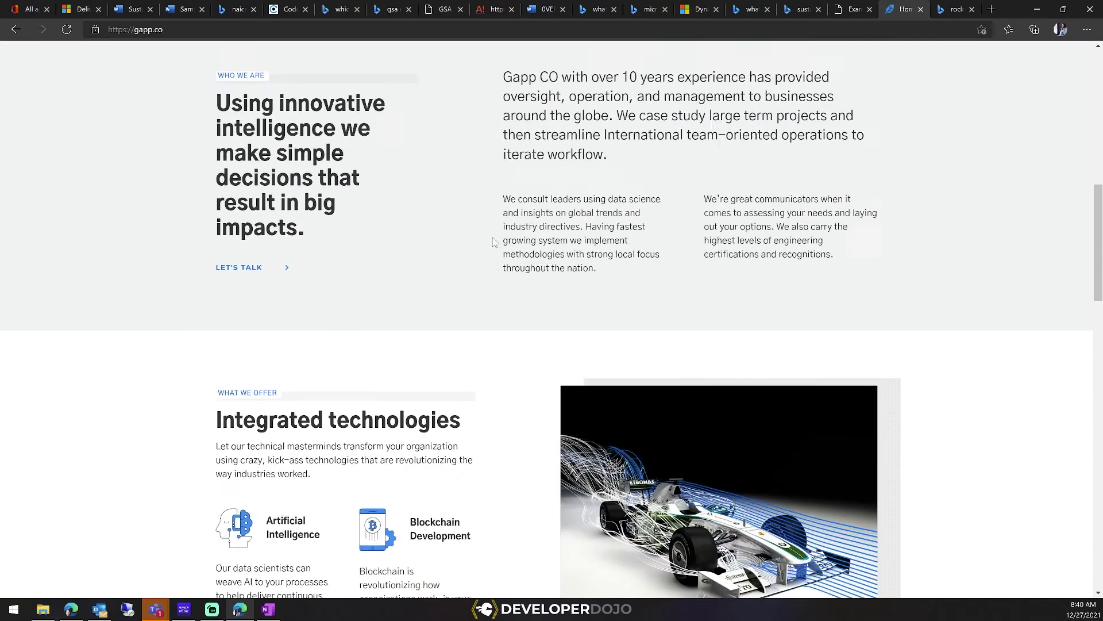
scroll(495, 242, down, 12)
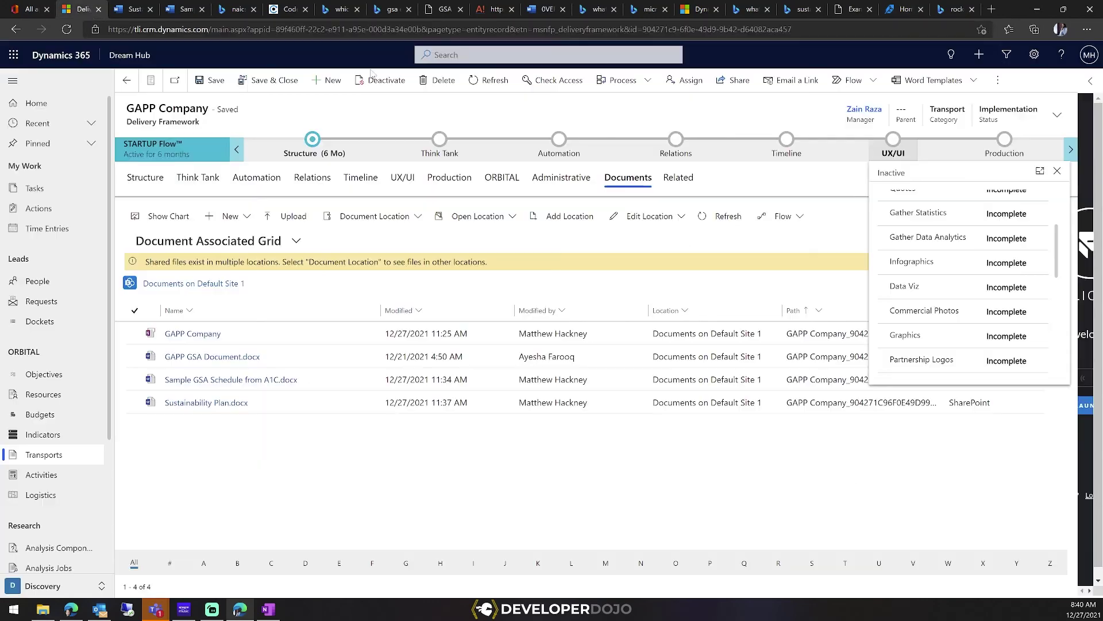
Check the UX/UI checklist on the GAPP Company record in Dynamics 365, and add a OneNote page titled "ORBITAL"
click(82, 10)
scroll(931, 211, up, 3)
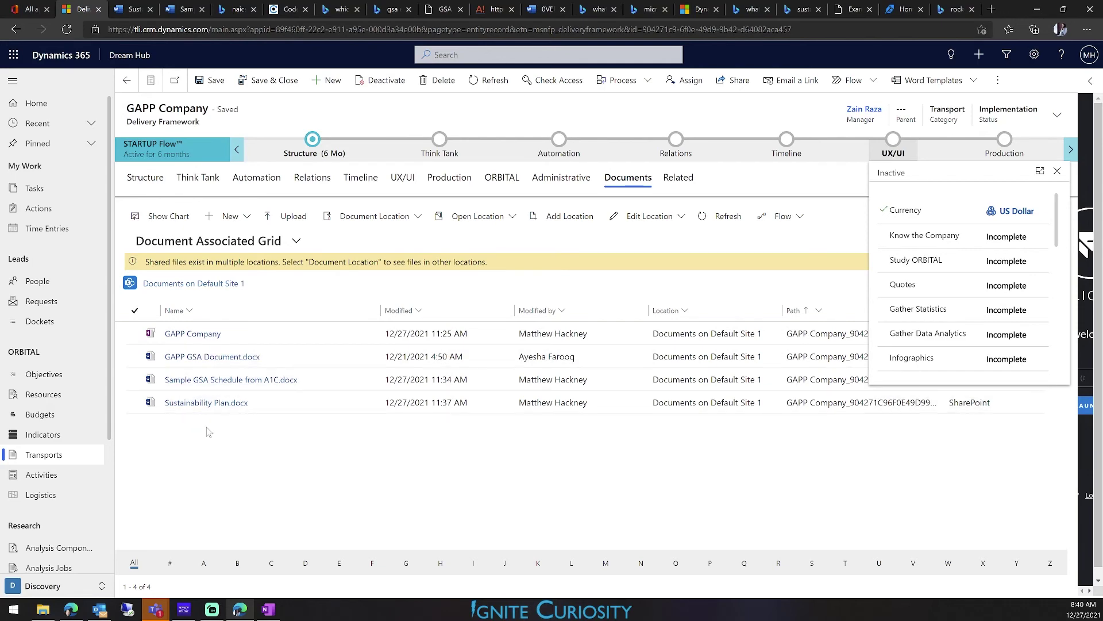
click(268, 609)
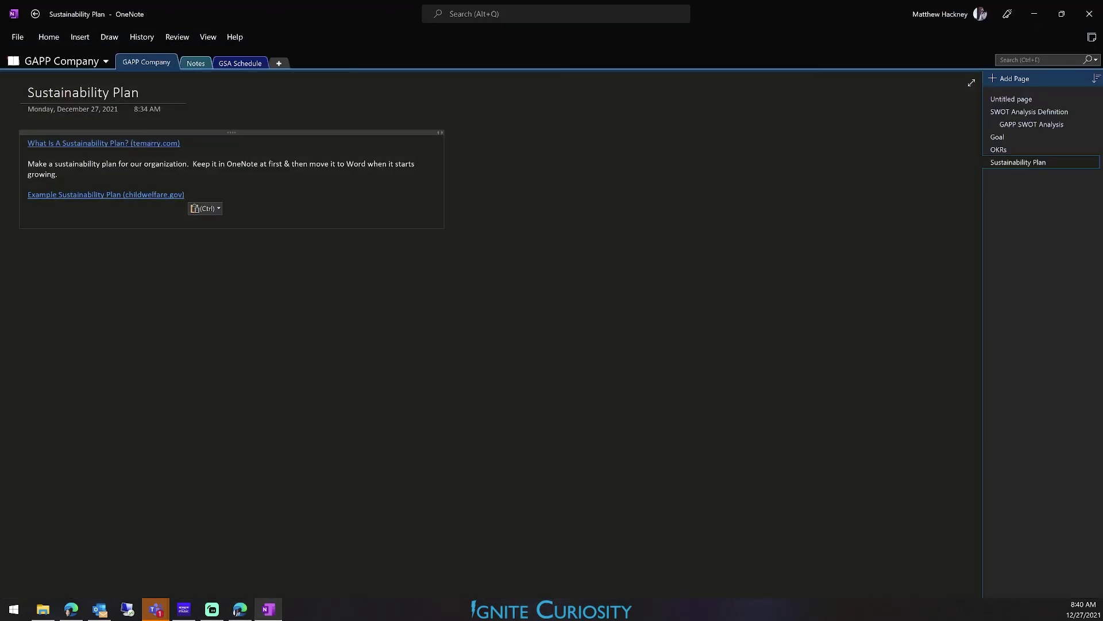
click(1009, 80)
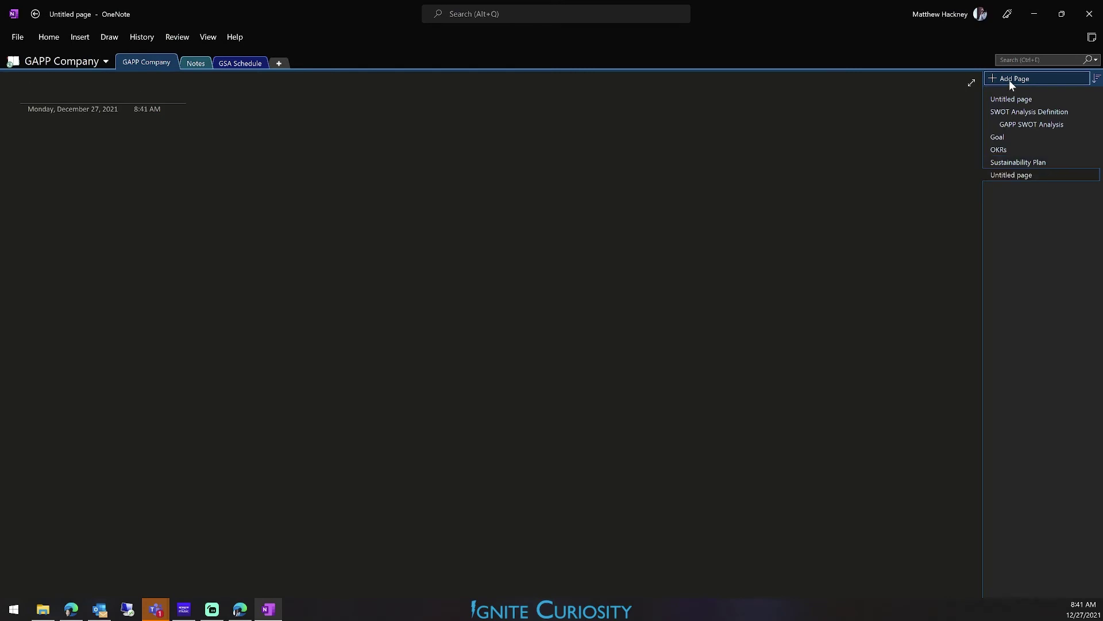
text(ORBITAL)
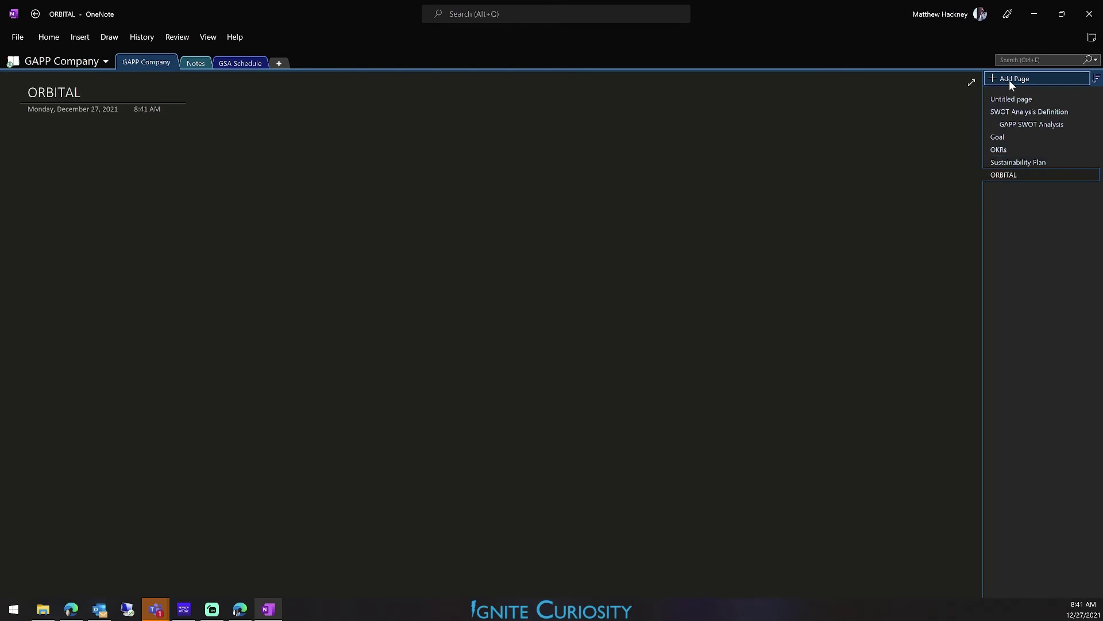
Consult the ORBITAL areas in Dynamics 365 and start a two-column table on the ORBITAL page with rows Objective, Resources and Budget
click(240, 609)
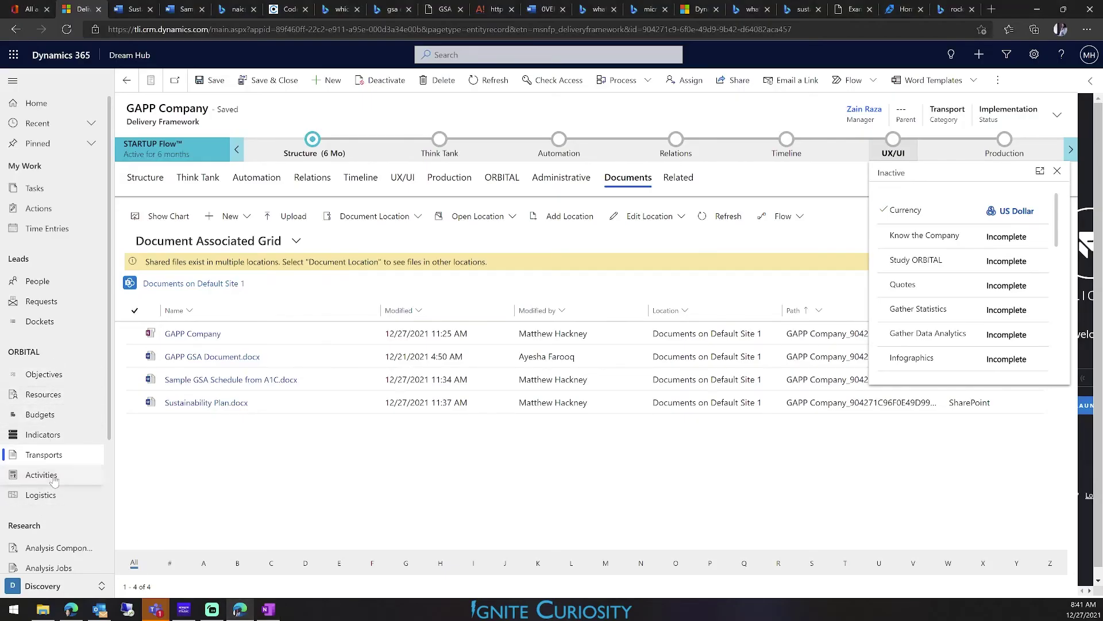
click(268, 610)
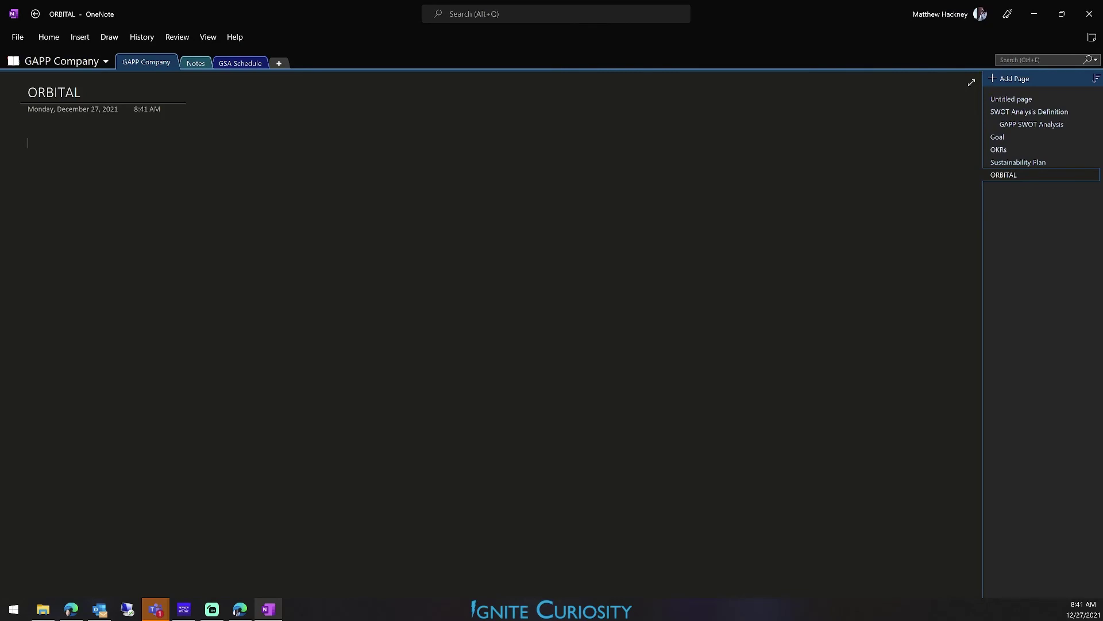
key(ctrl+period)
key(ctrl+z)
text(Objective)
key(Tab)
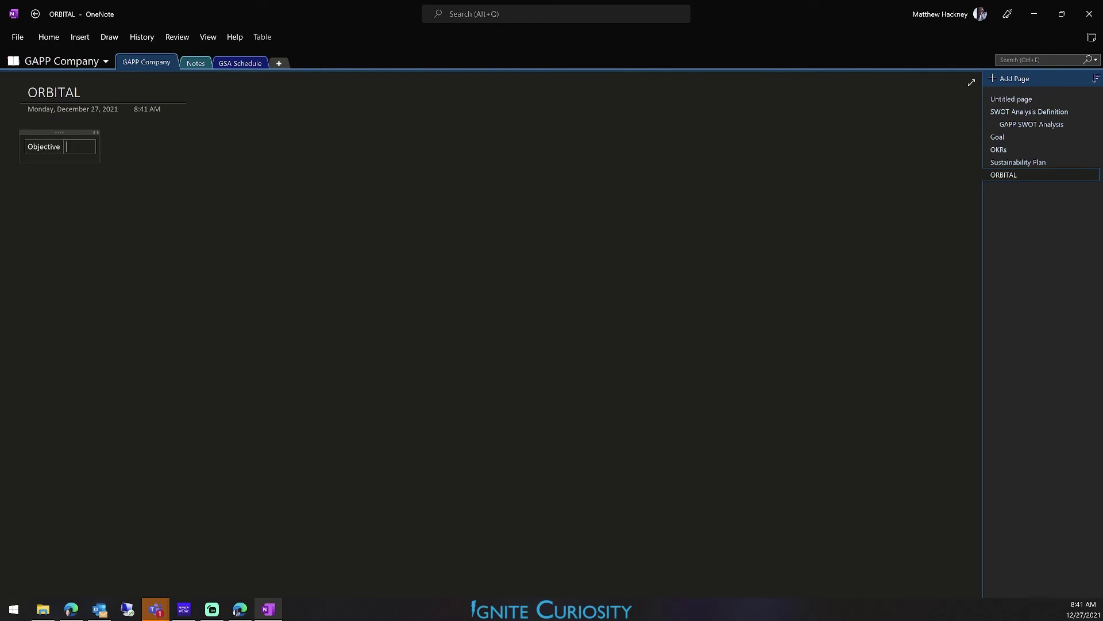
key(Return)
text(Resources)
key(Tab)
key(Return)
text(Budget)
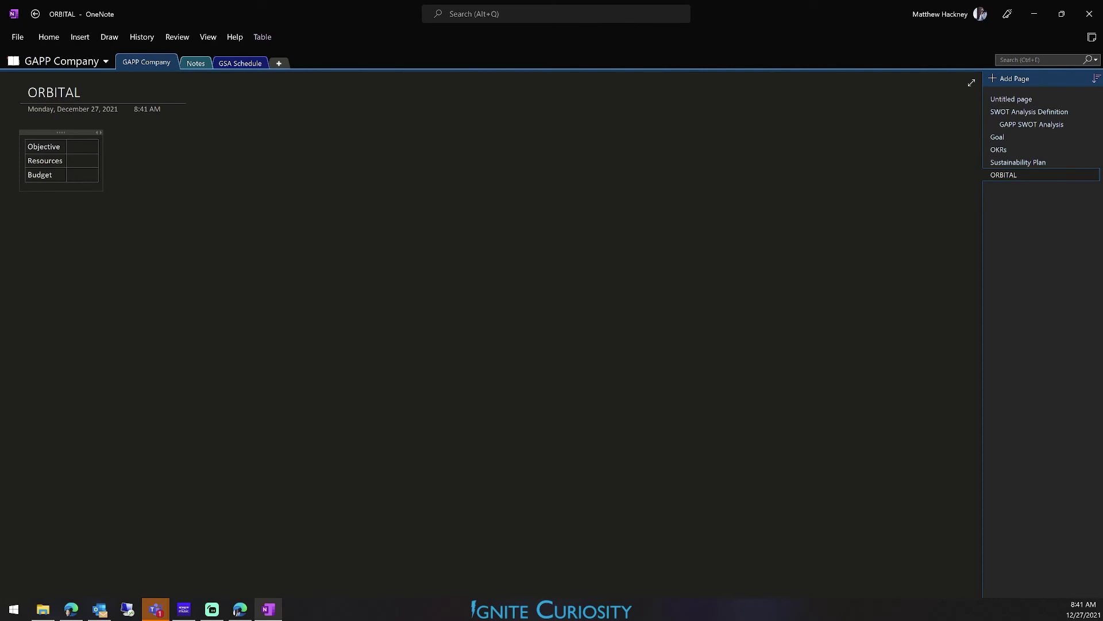
Extend the ORBITAL table with rows labelled Indicators, Transports, Activities and Logistics
key(Tab)
key(Return)
text(Indicators)
key(Return)
text(Tr)
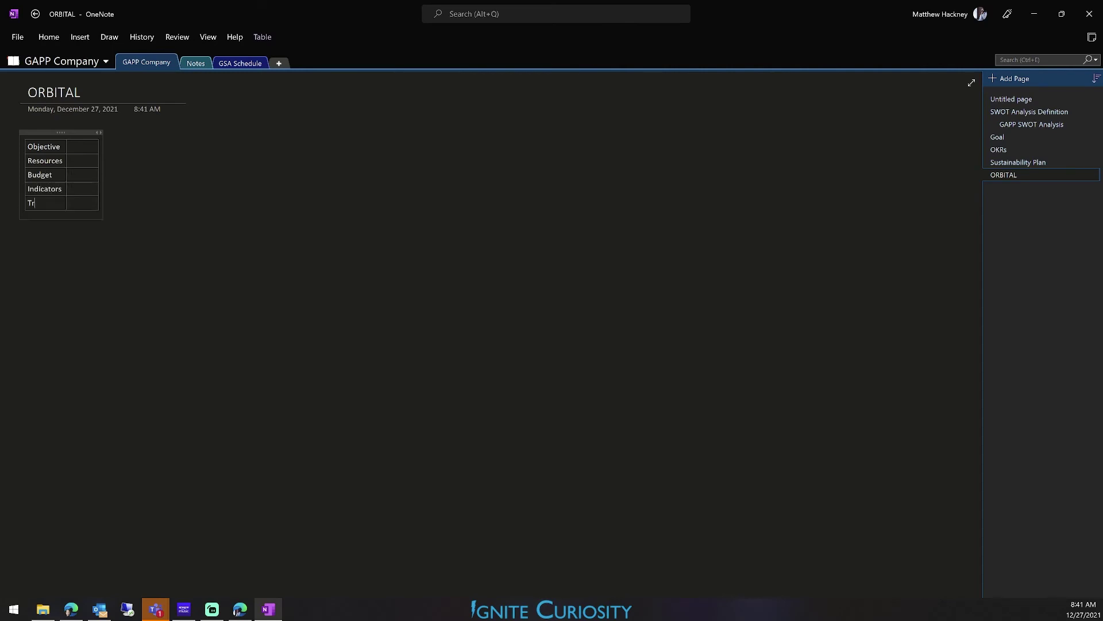
text(ansports)
key(Tab)
key(Return)
text(Activities)
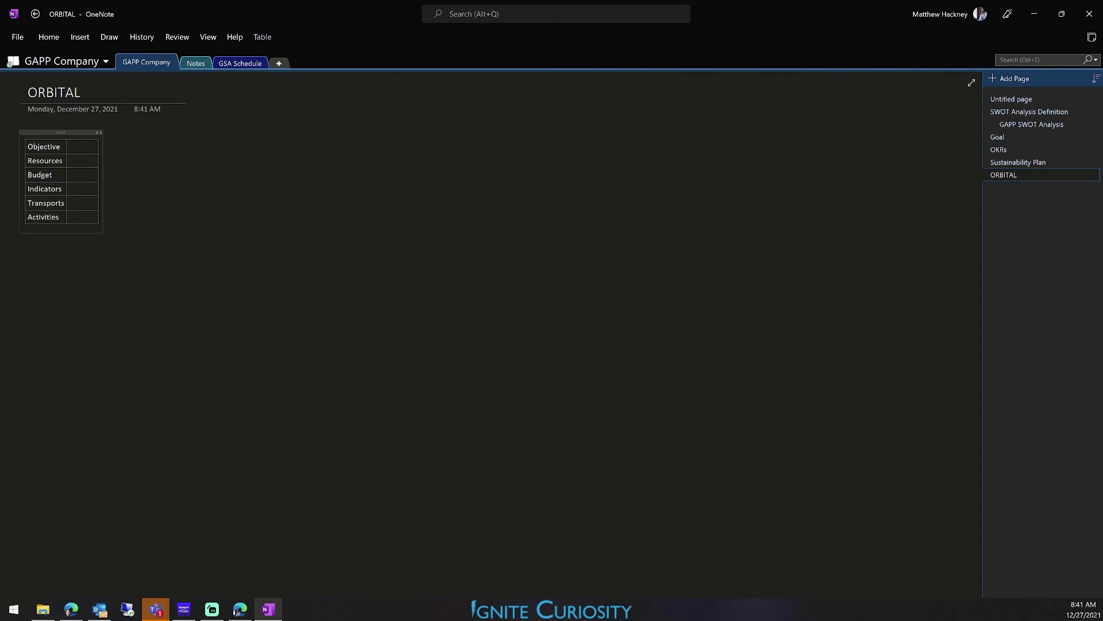
key(Tab)
key(Return)
text(Logistics)
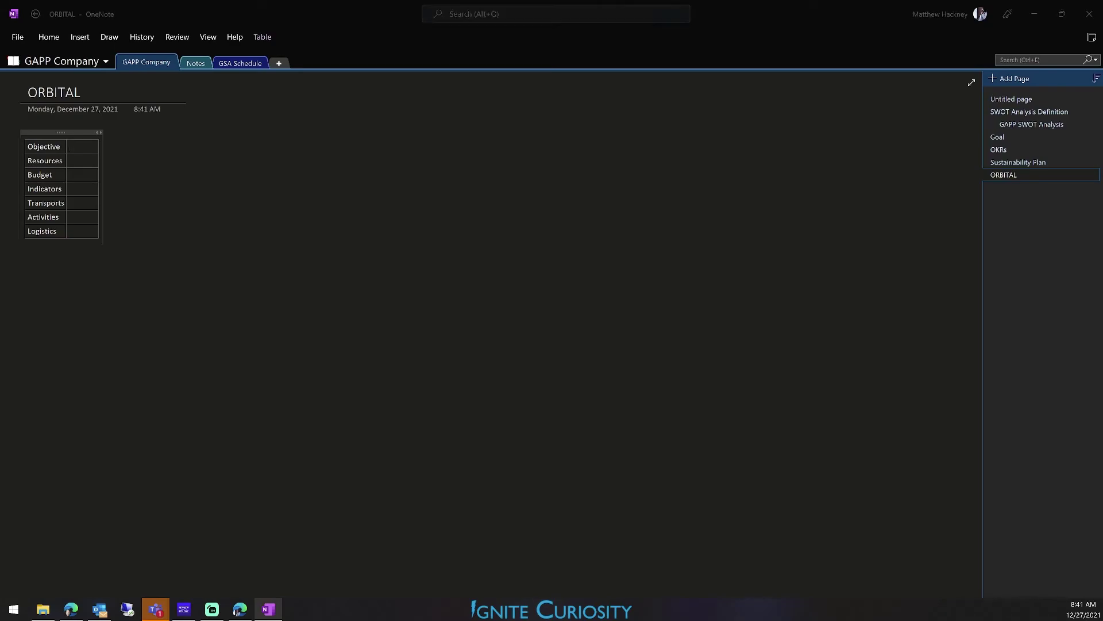
Switch to the GAPP Company record in Dynamics 365 and review the Structure and Production stage checklists
key(alt+Tab)
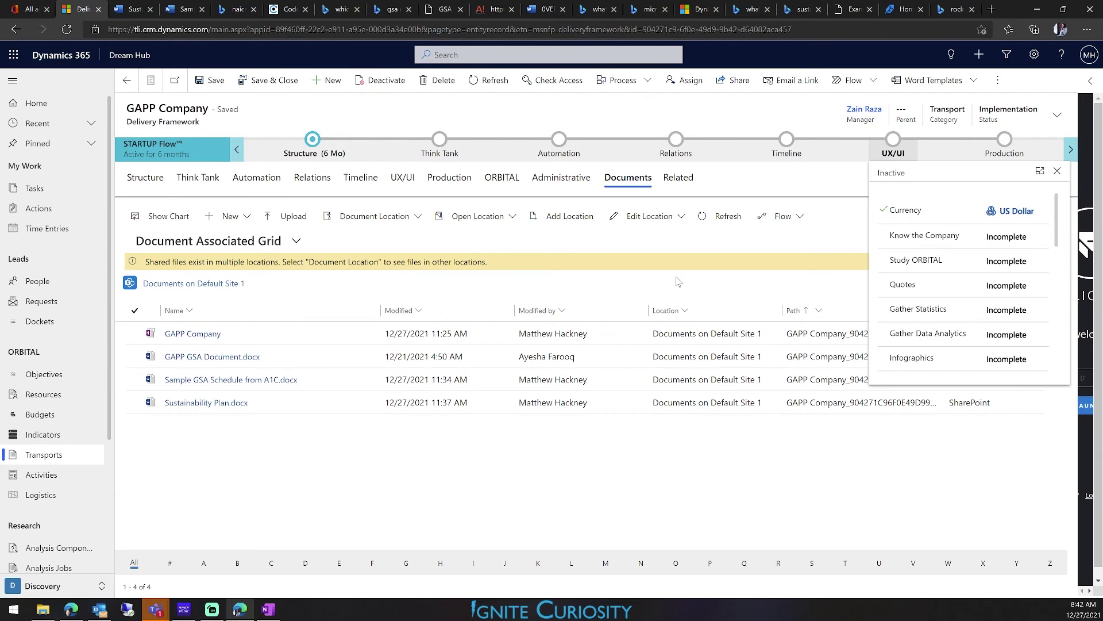
click(312, 143)
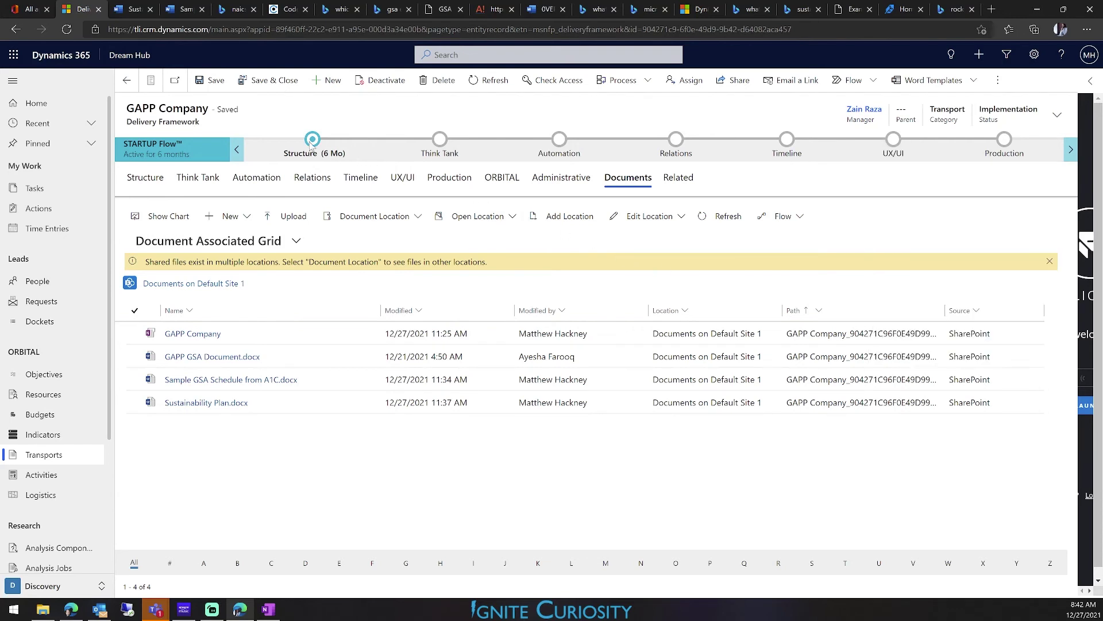
click(311, 141)
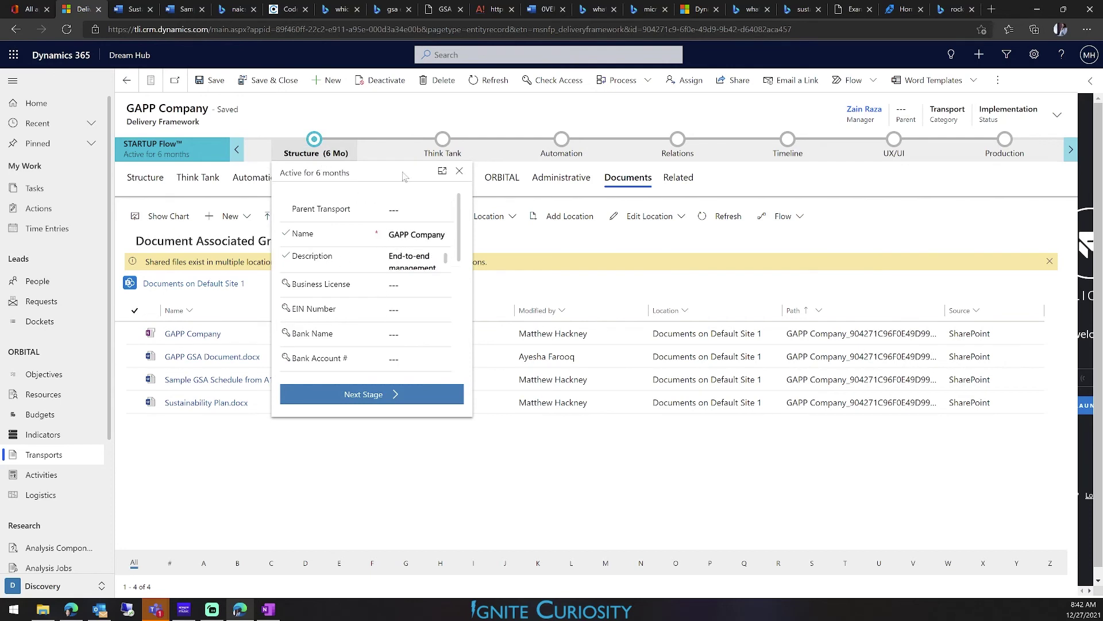
click(443, 136)
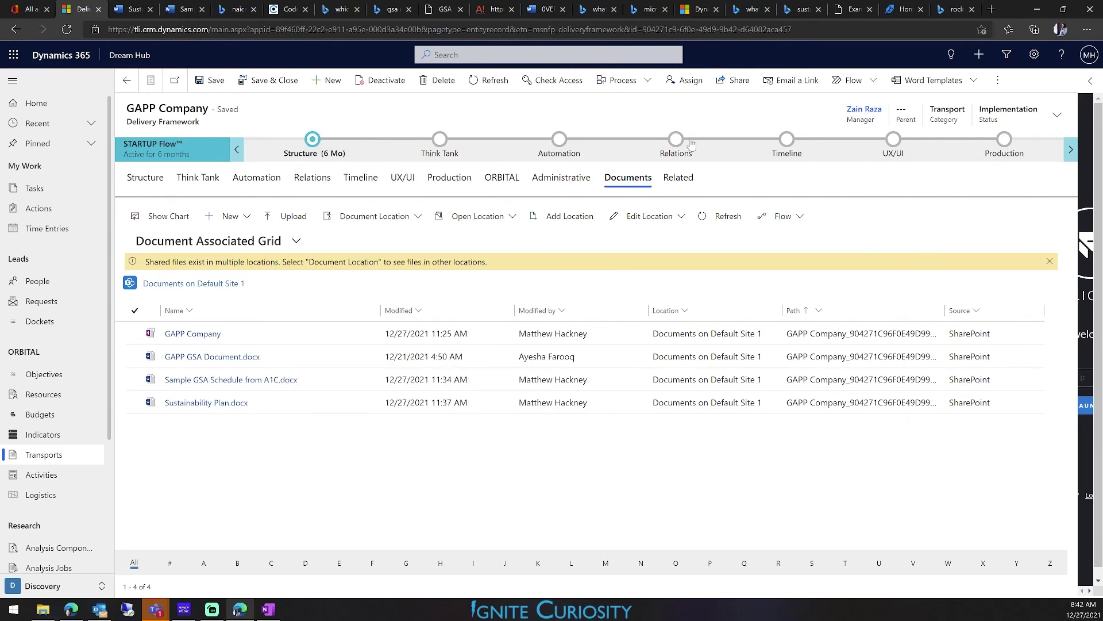
click(1002, 143)
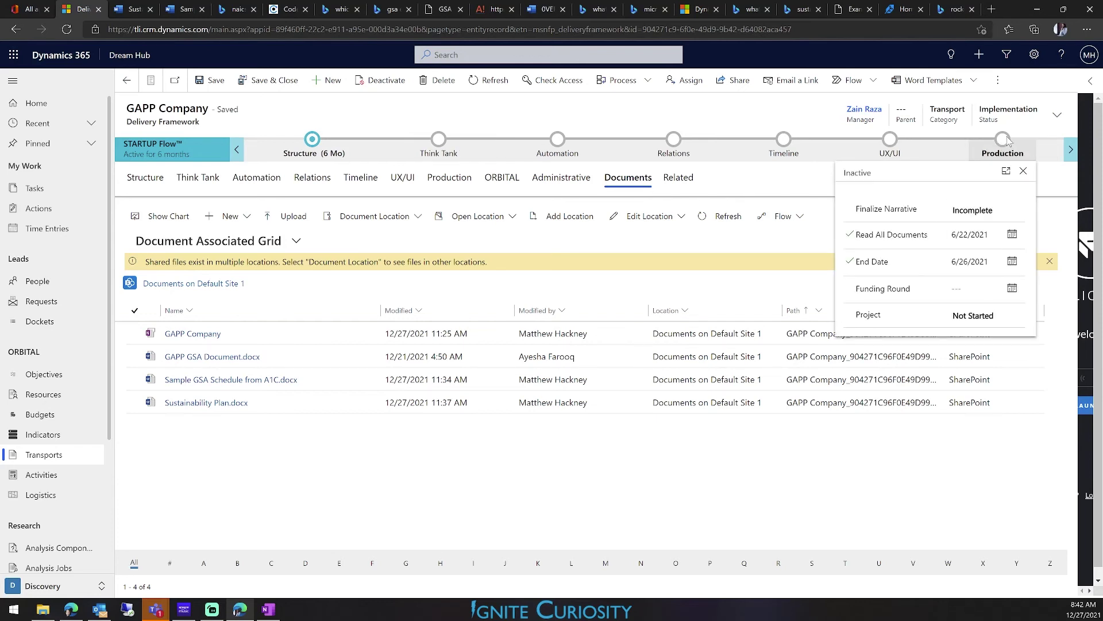
click(331, 116)
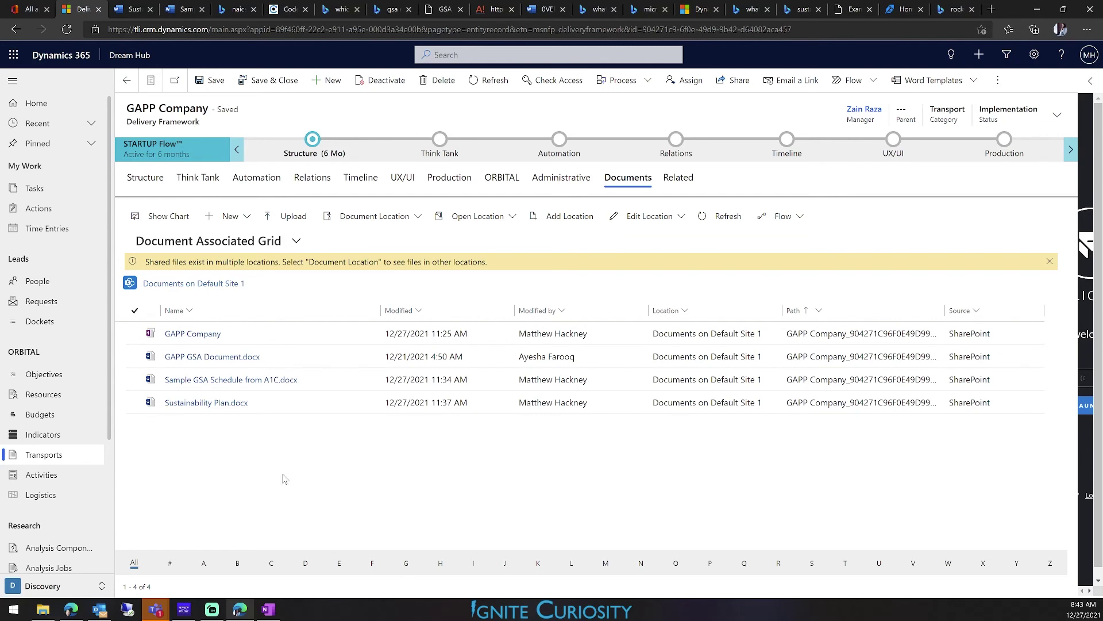
Look through the Planned Requests list, the Fusion Energy Science request's details and the Active Dockets list
click(42, 301)
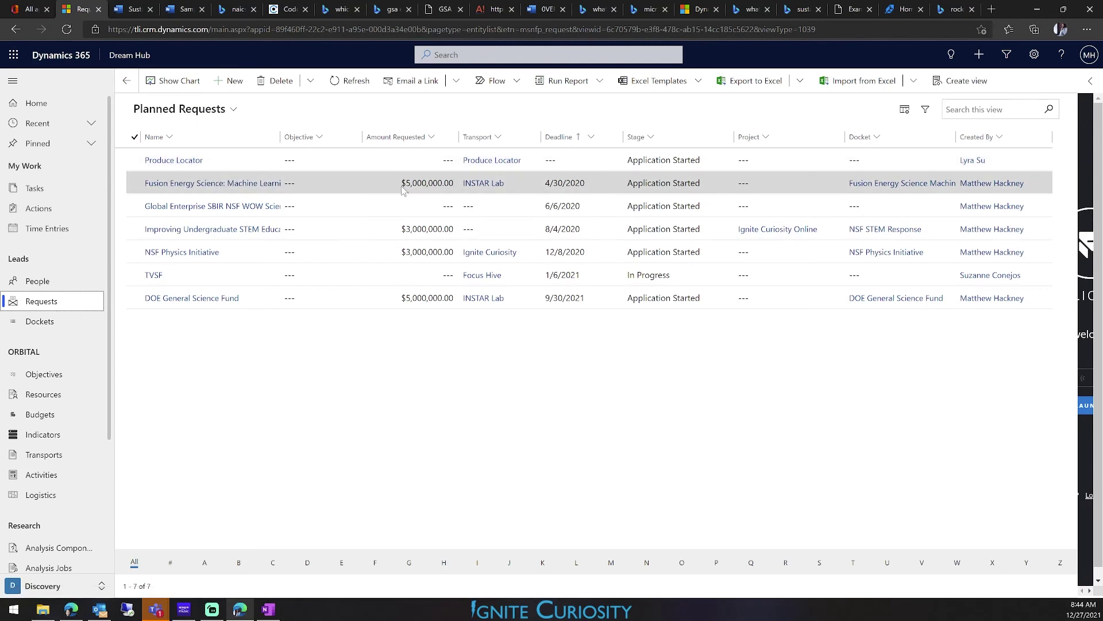
click(171, 184)
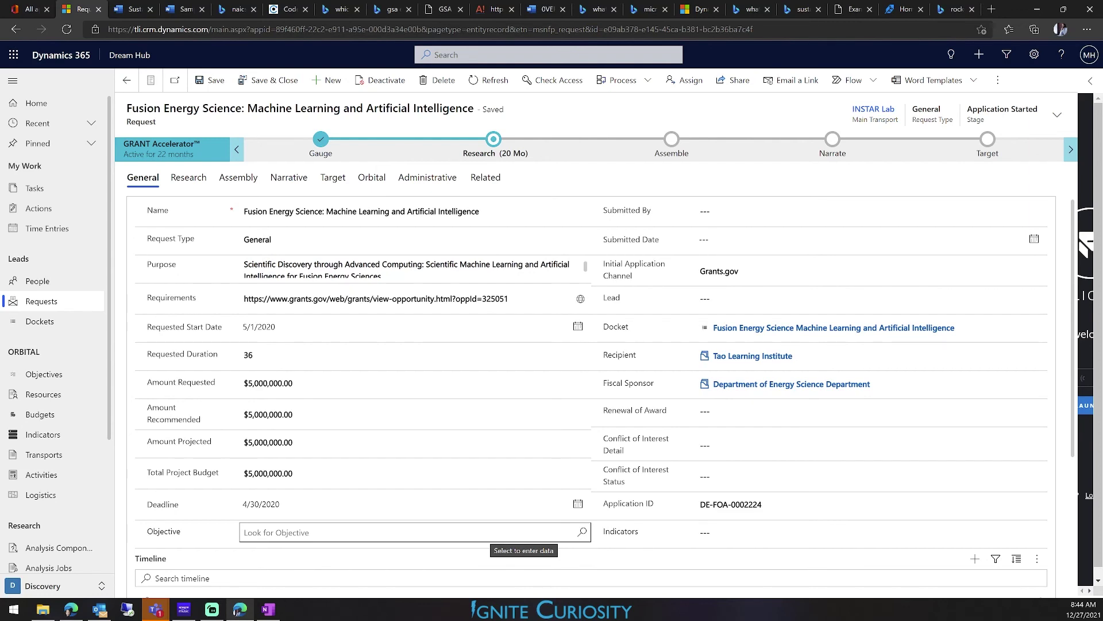
click(52, 323)
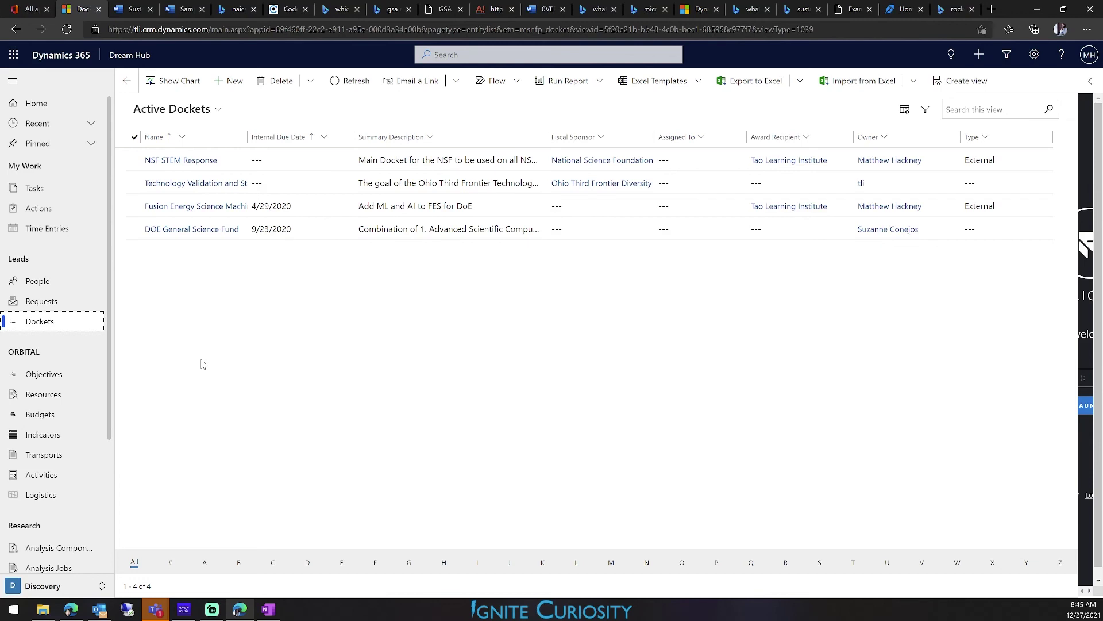
Open the Global Enterprise SBIR NSF WOW Science request and examine its Gauge and Research checklists, including the Docket lookup
click(57, 301)
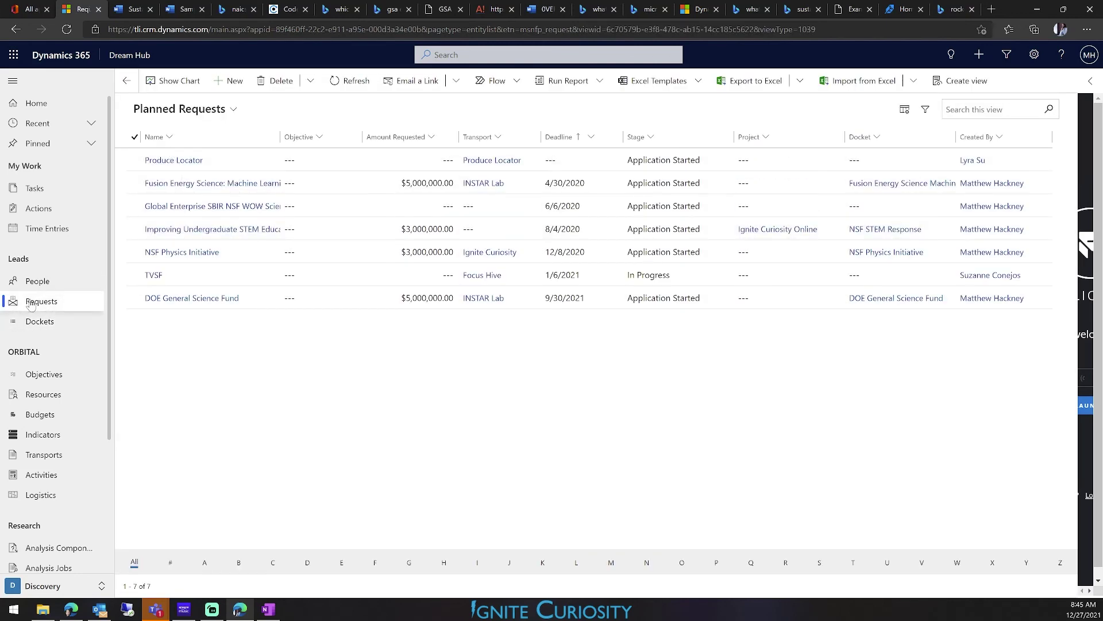
click(182, 208)
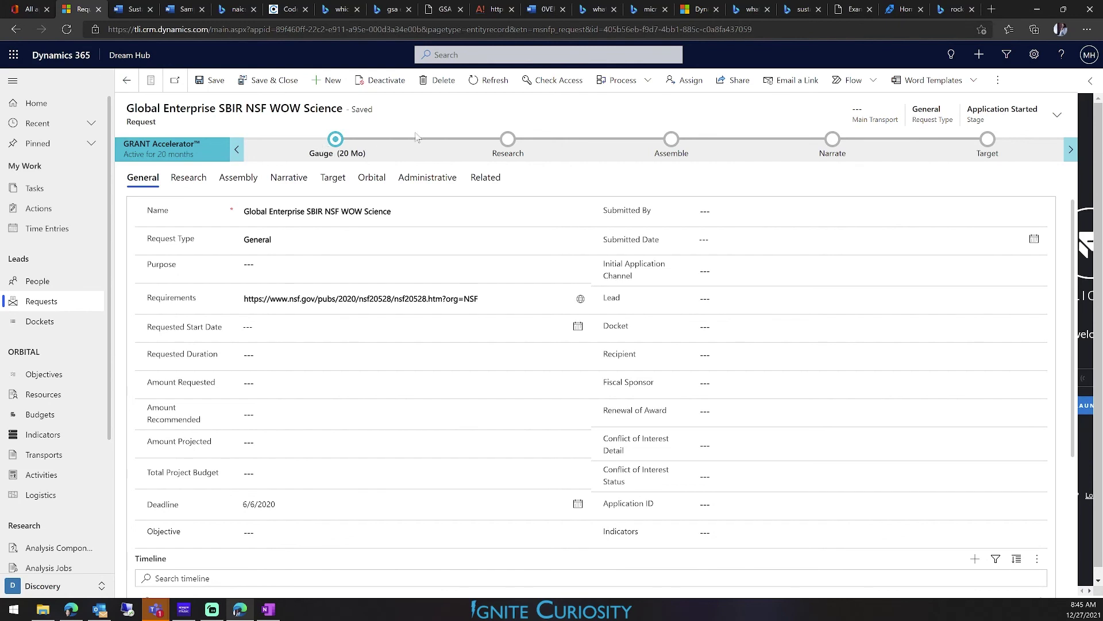
click(336, 140)
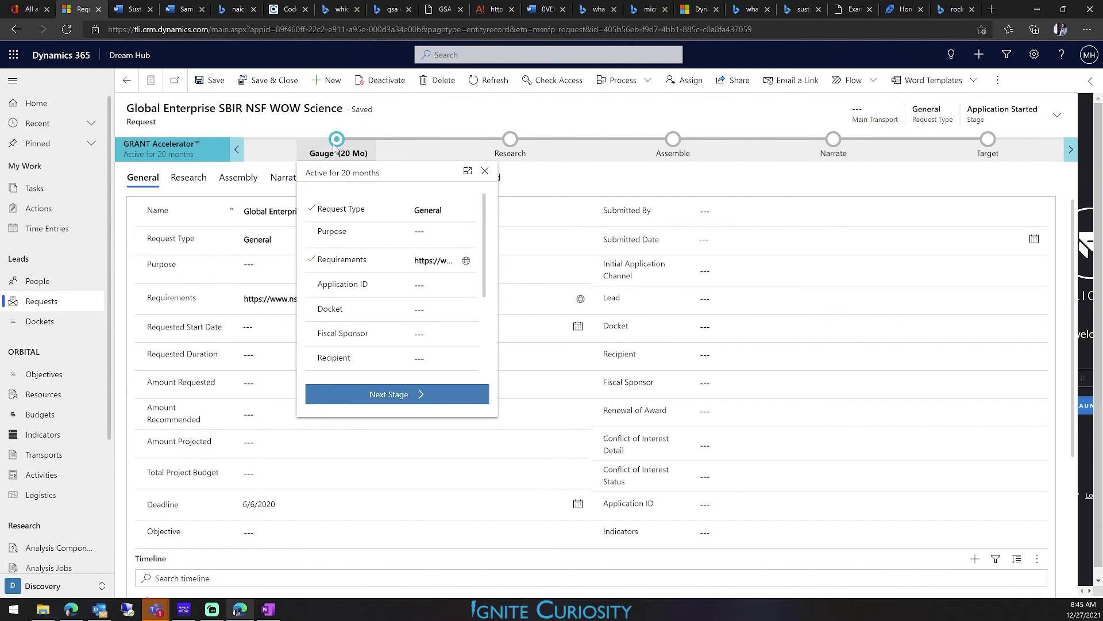
scroll(437, 259, down, 2)
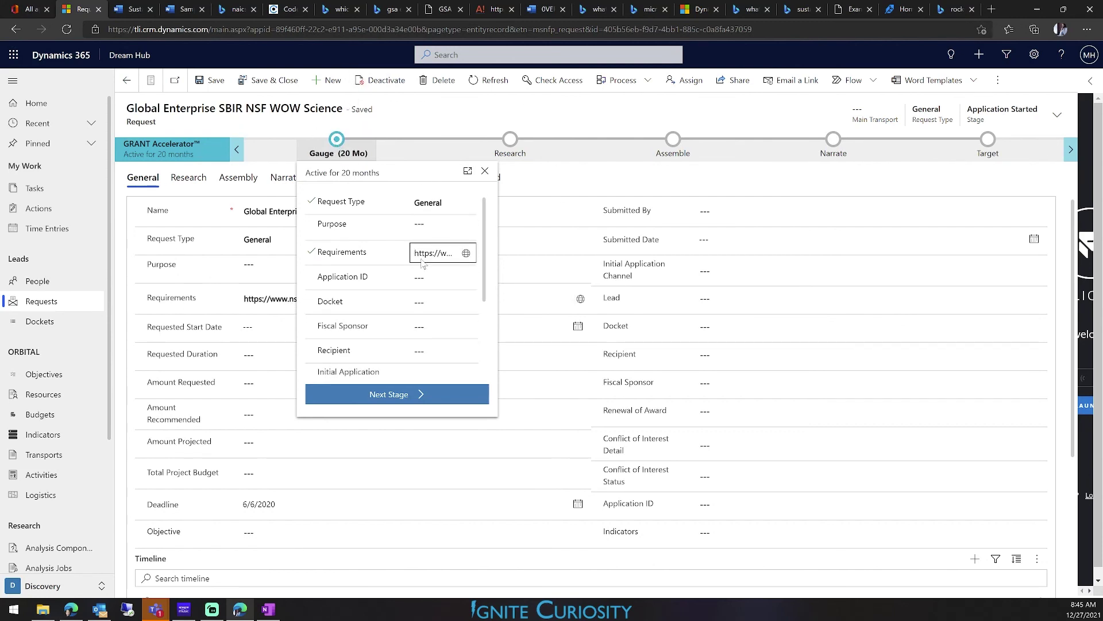
click(507, 143)
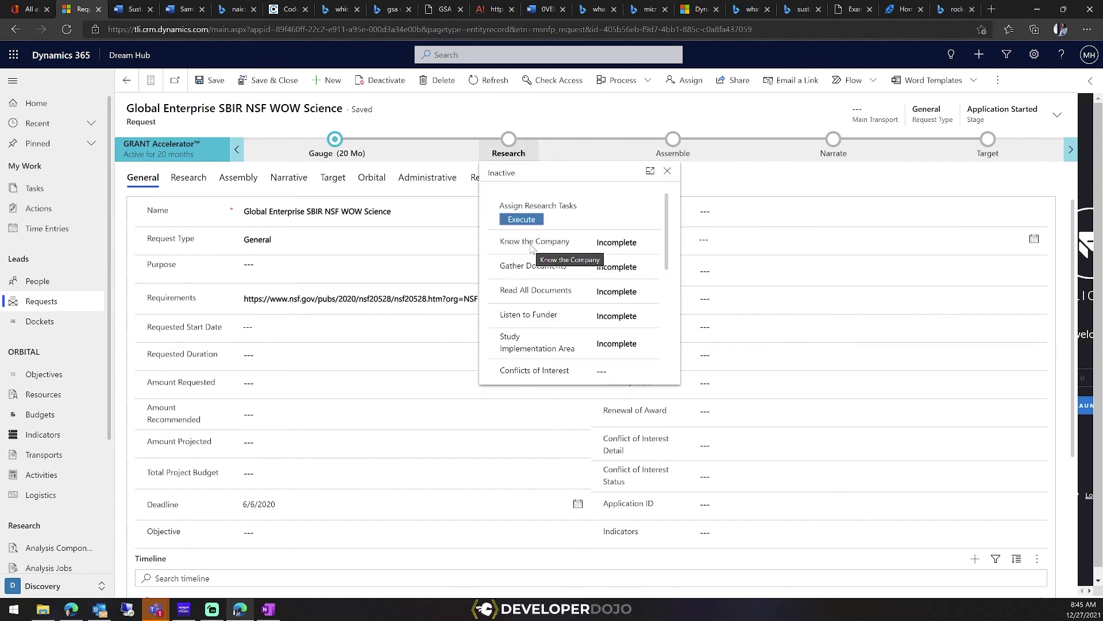
click(337, 140)
mouse_move(335, 235)
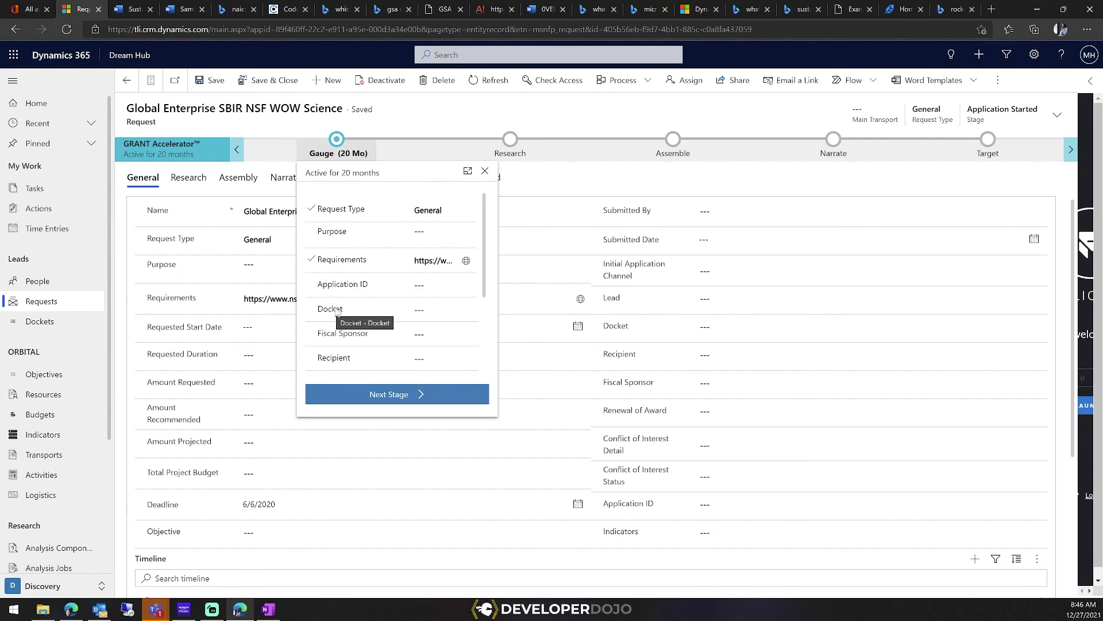
click(418, 309)
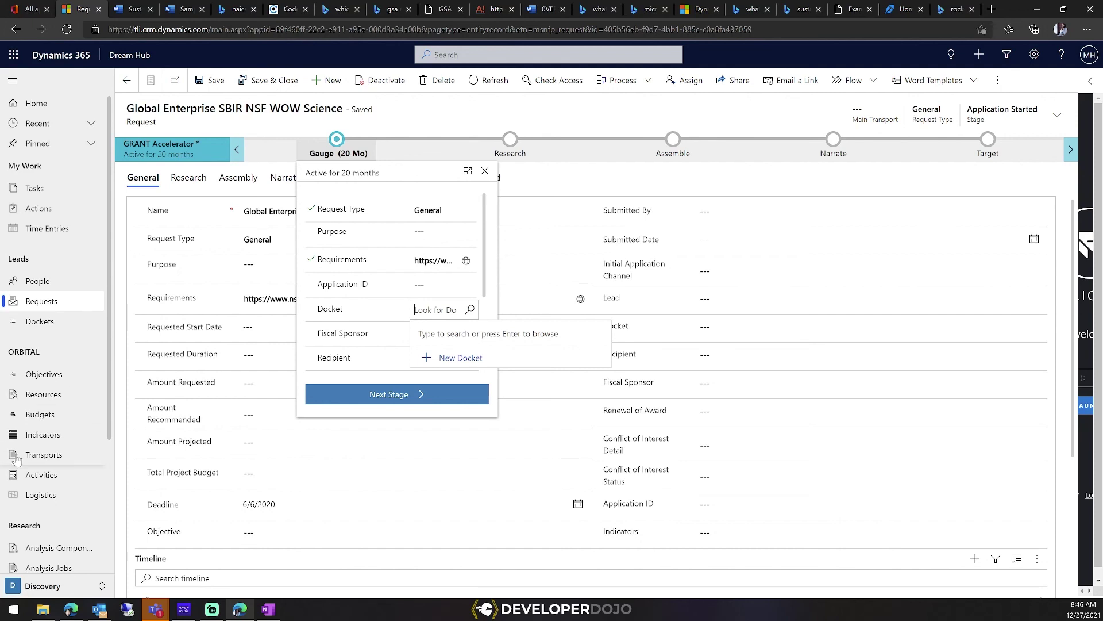
Find GAPP Company in the Available Transports list, open its record and show the Structure stage checklist
click(36, 458)
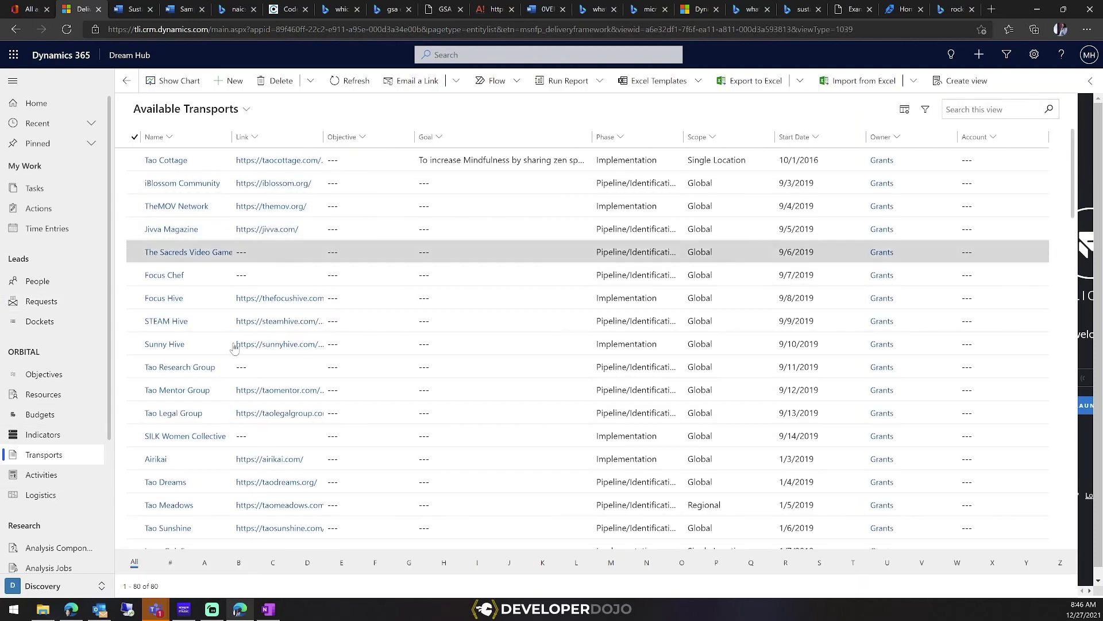
scroll(211, 428, down, 10)
scroll(212, 428, down, 6)
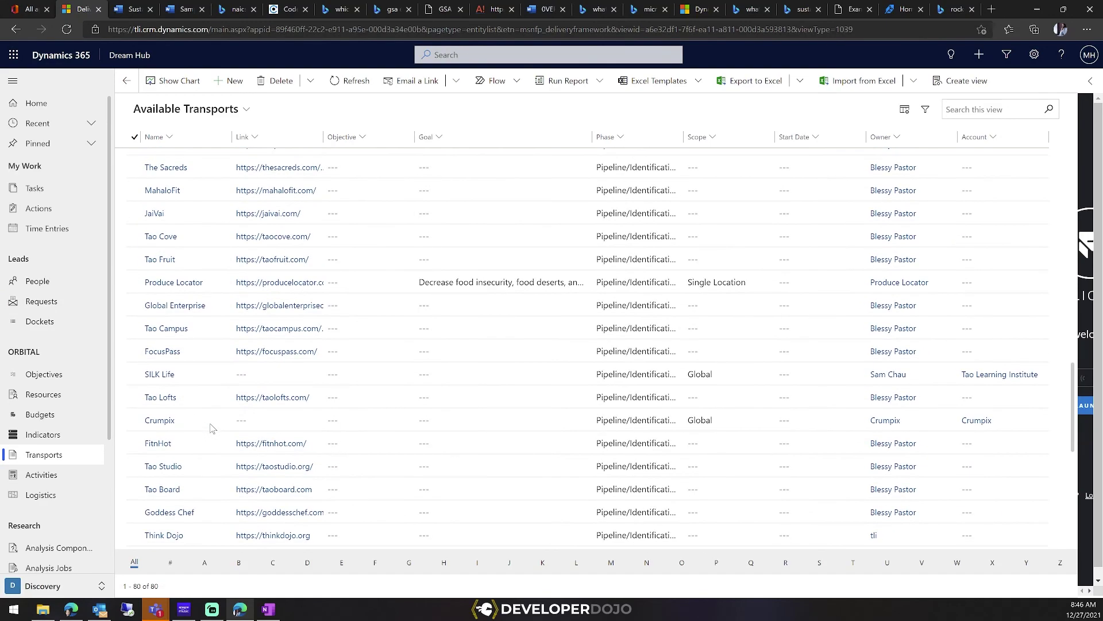
scroll(211, 428, up, 8)
scroll(211, 428, up, 8)
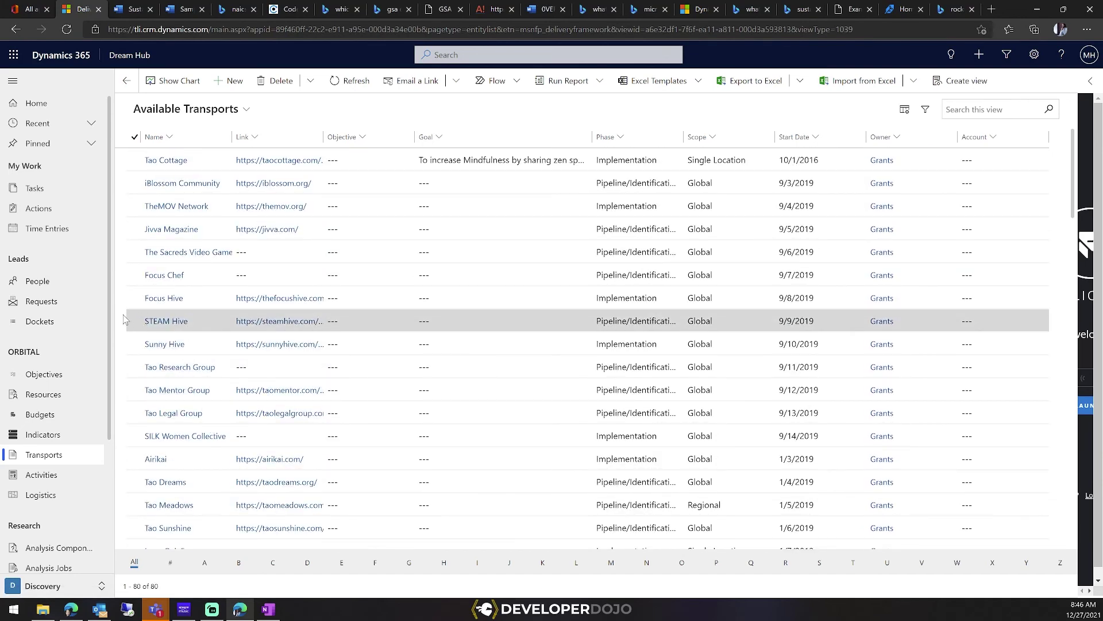
scroll(123, 319, down, 6)
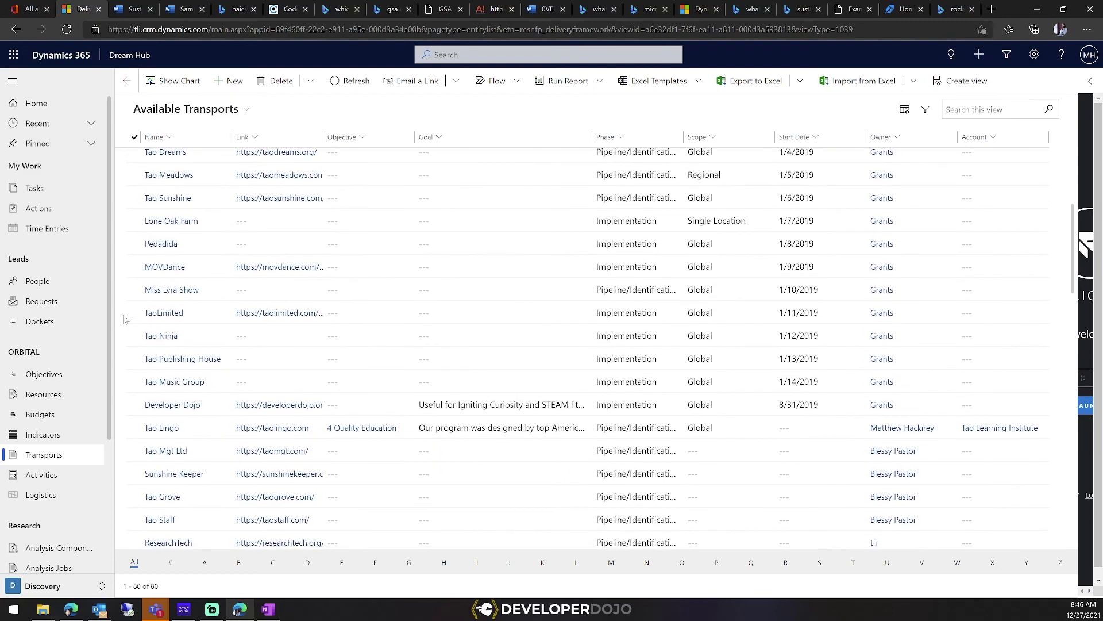
scroll(123, 320, down, 15)
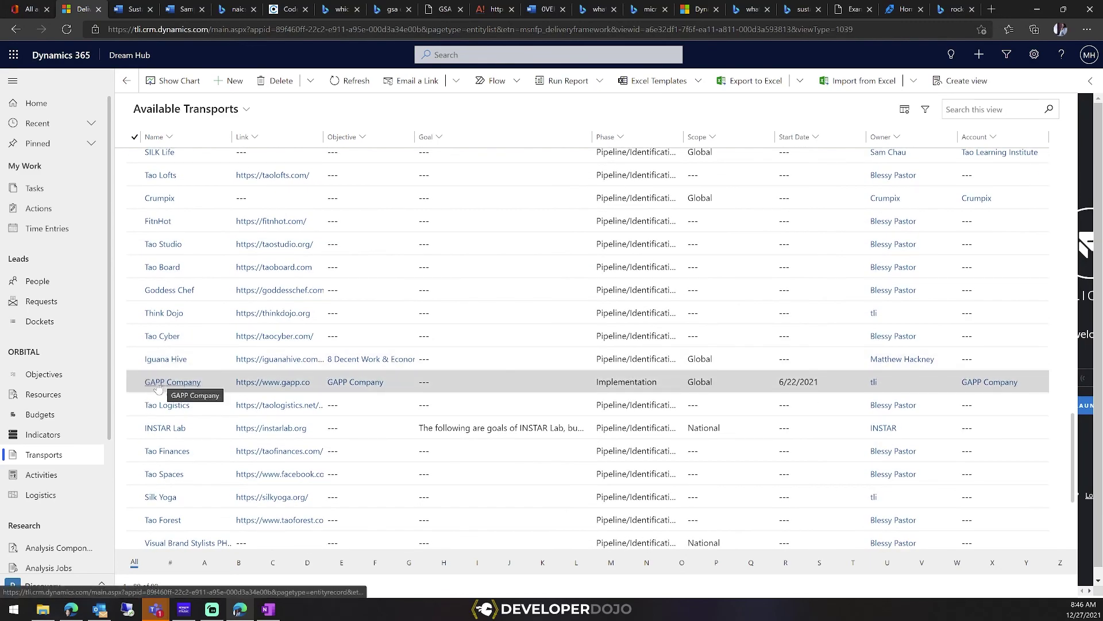
click(158, 388)
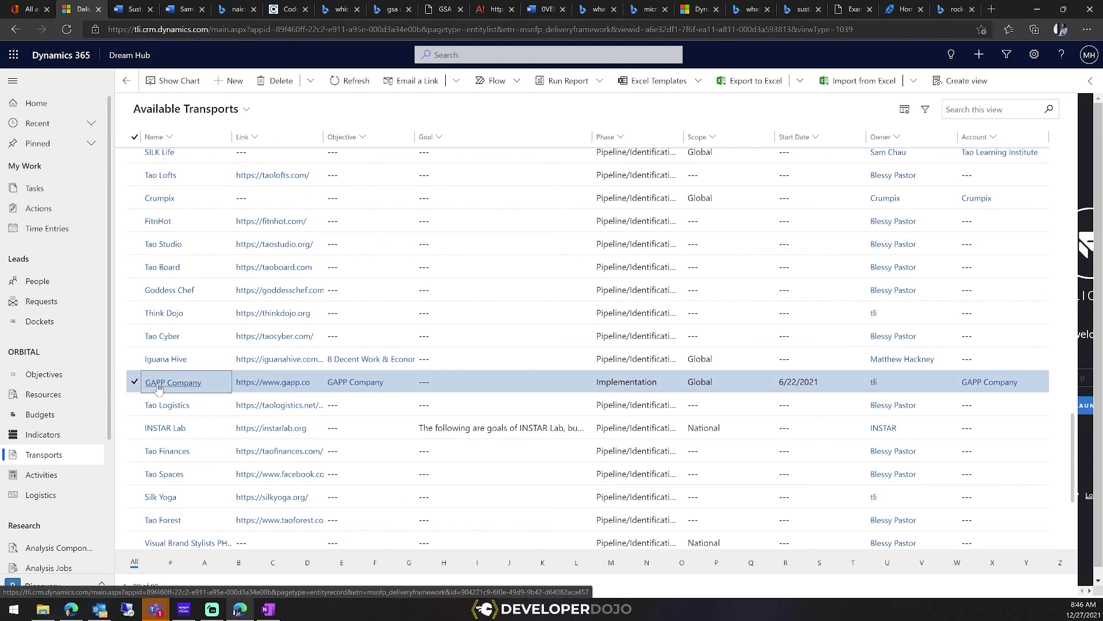
click(169, 384)
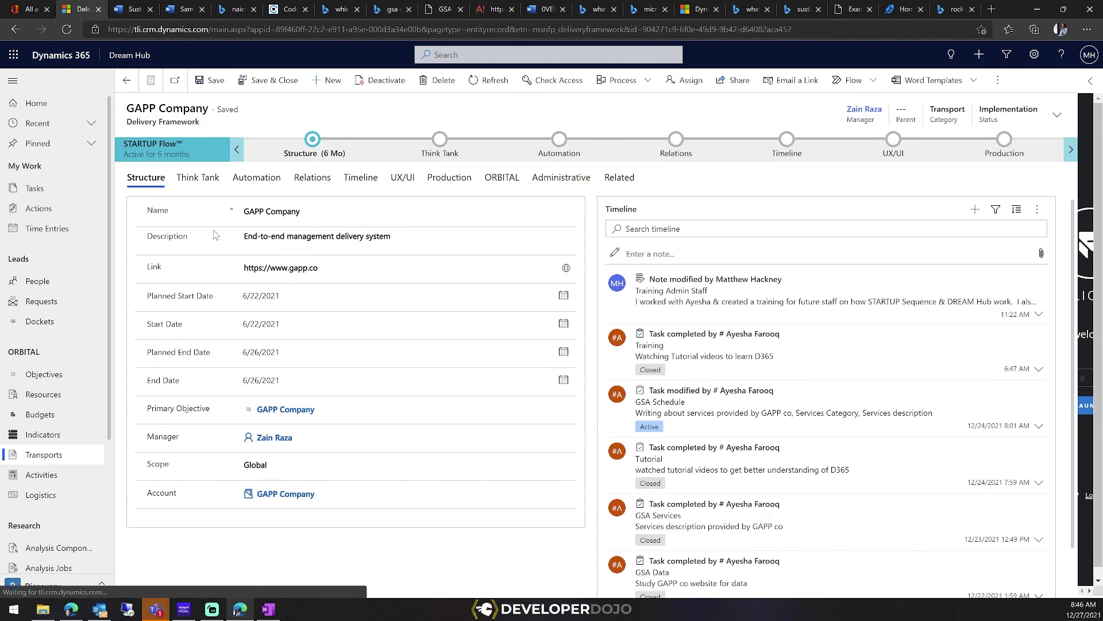
click(311, 143)
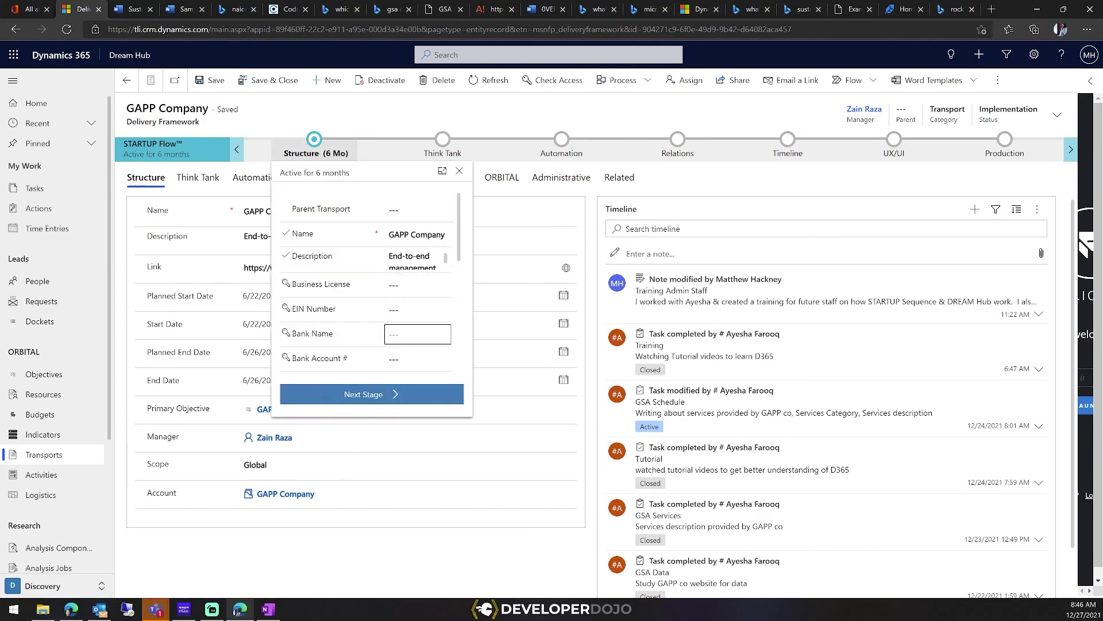
Review the rest of the Structure checklist and the Think Tank checklist, then expand the Training Admin Staff note in the timeline
scroll(377, 211, down, 1)
scroll(366, 285, down, 5)
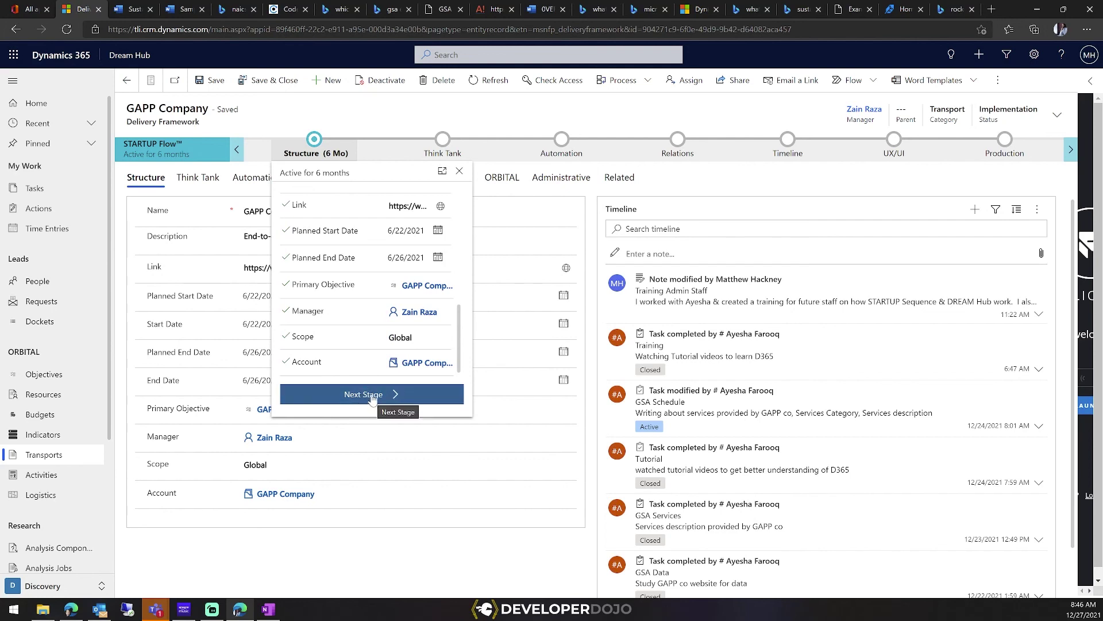
click(444, 148)
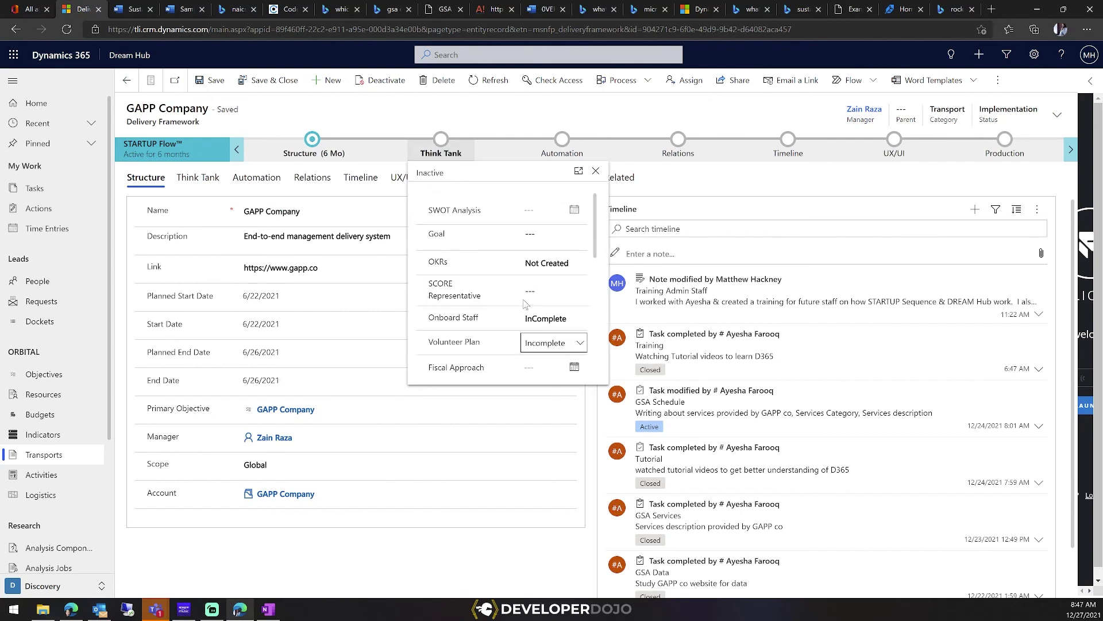
click(432, 112)
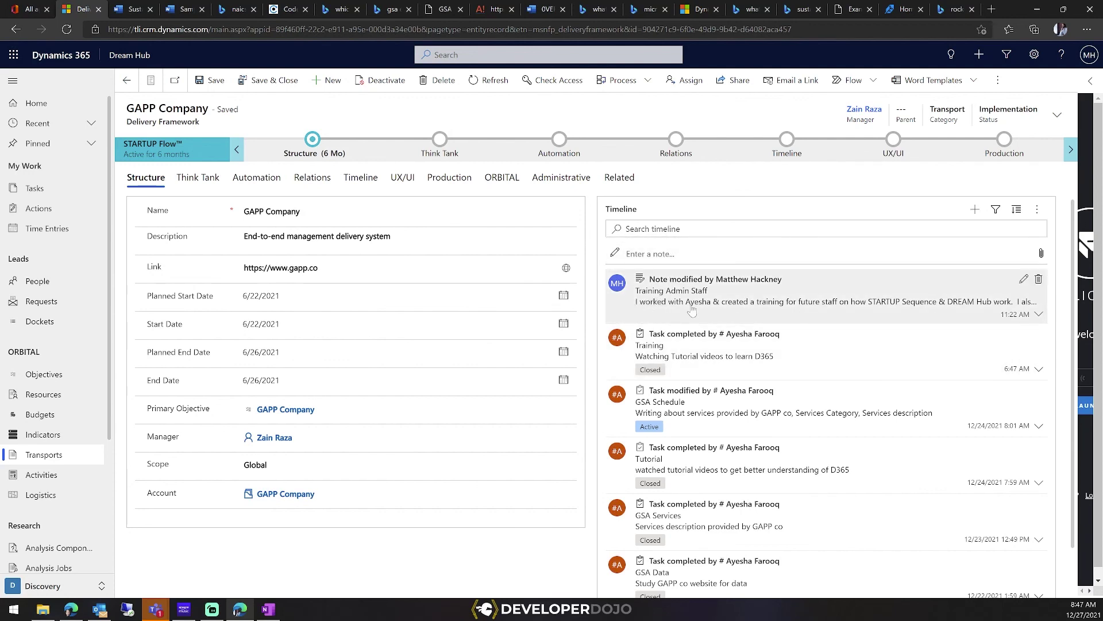
click(1038, 314)
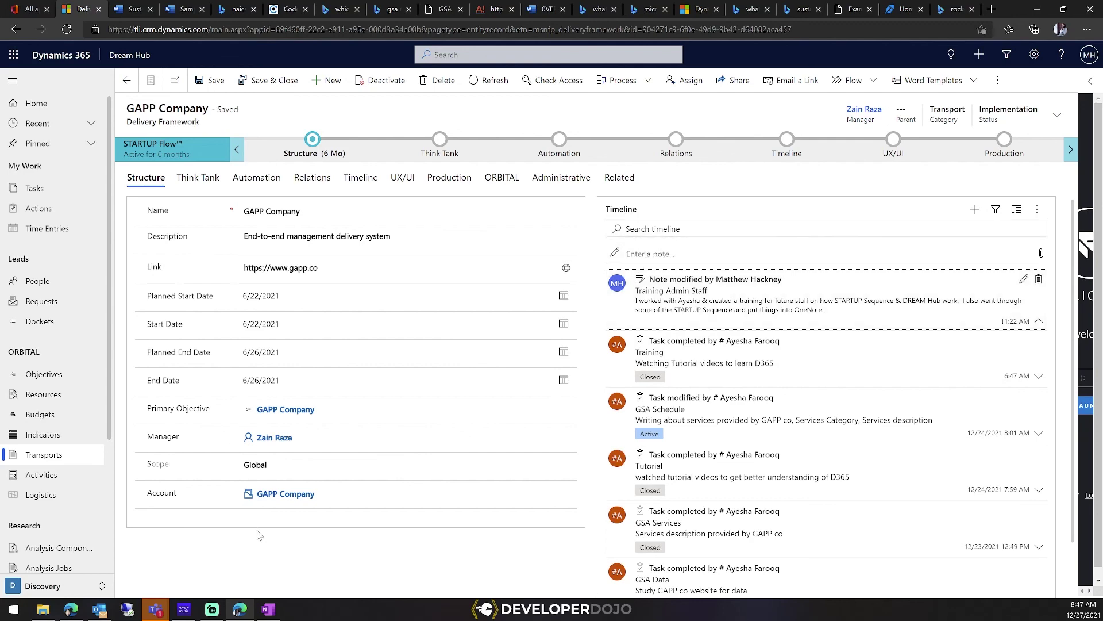
Switch to OneNote and look over the ORBITAL page and the Sample GSA Schedule page in the GAPP Company notebook
click(268, 609)
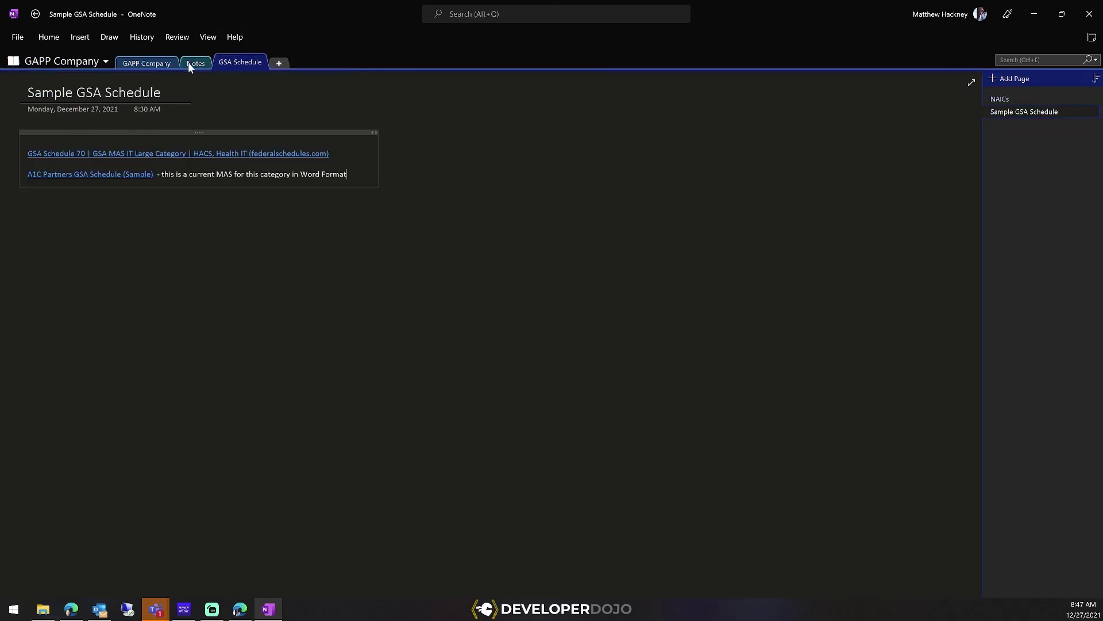
click(140, 66)
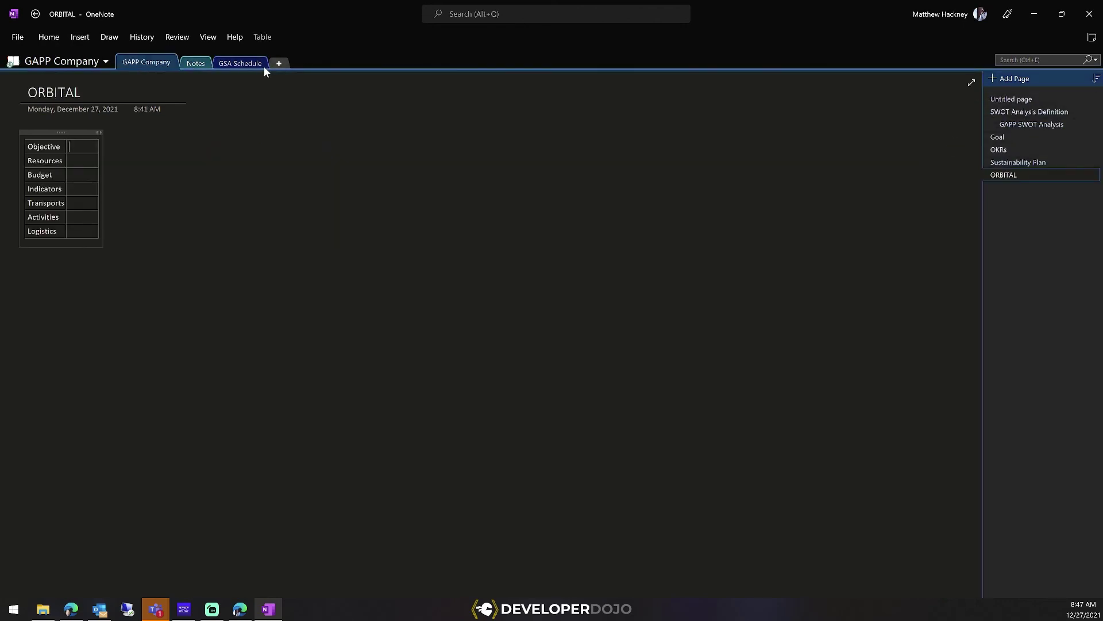
click(247, 62)
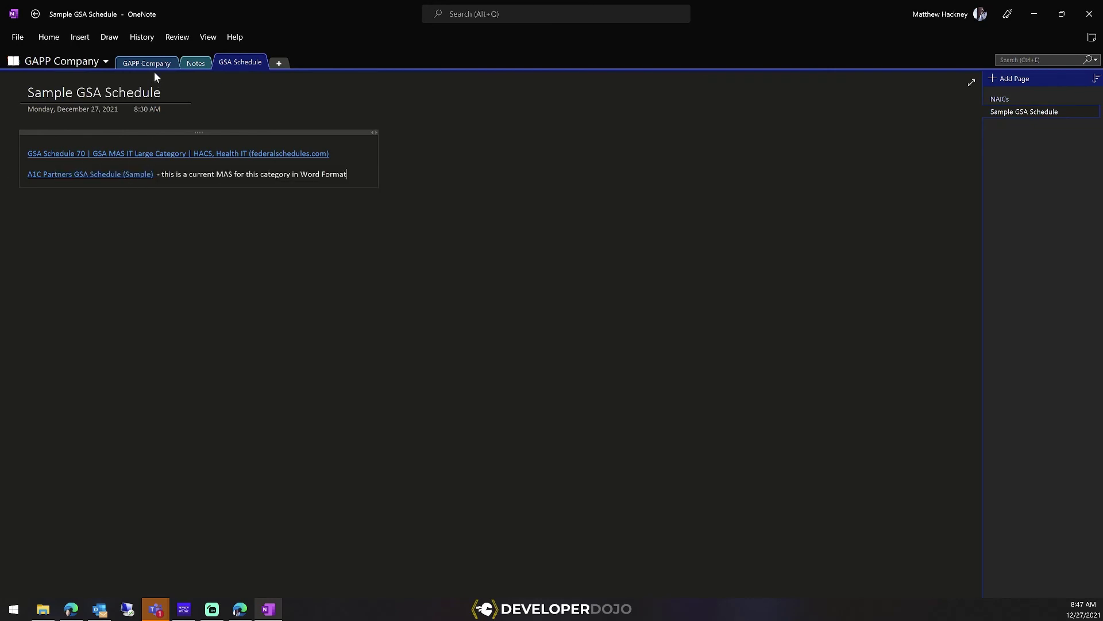
click(347, 174)
click(155, 609)
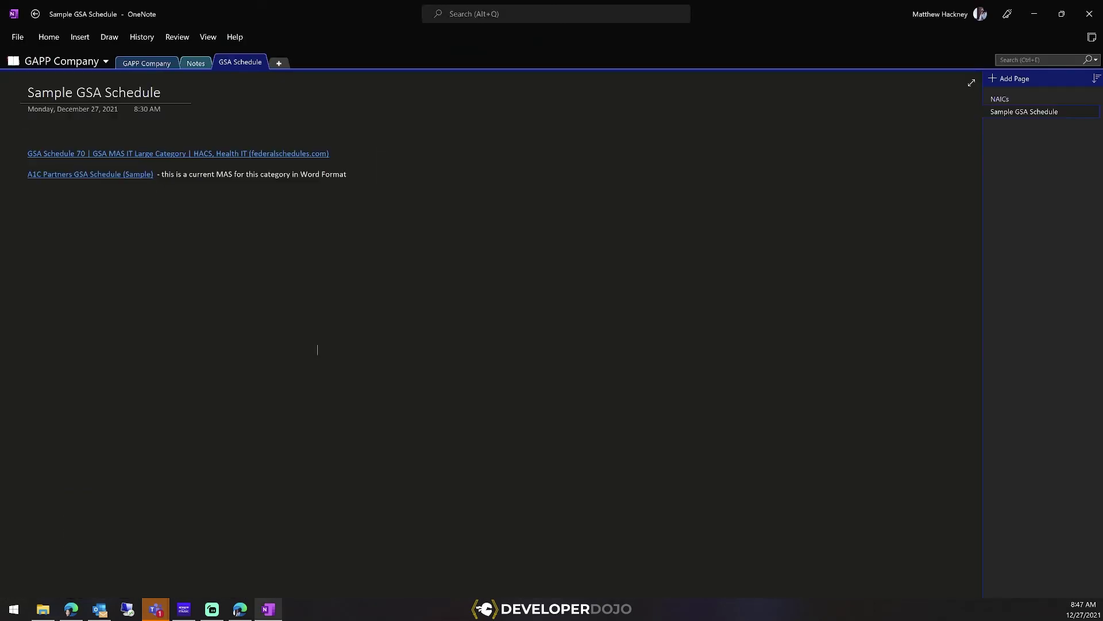
mouse_move(273, 609)
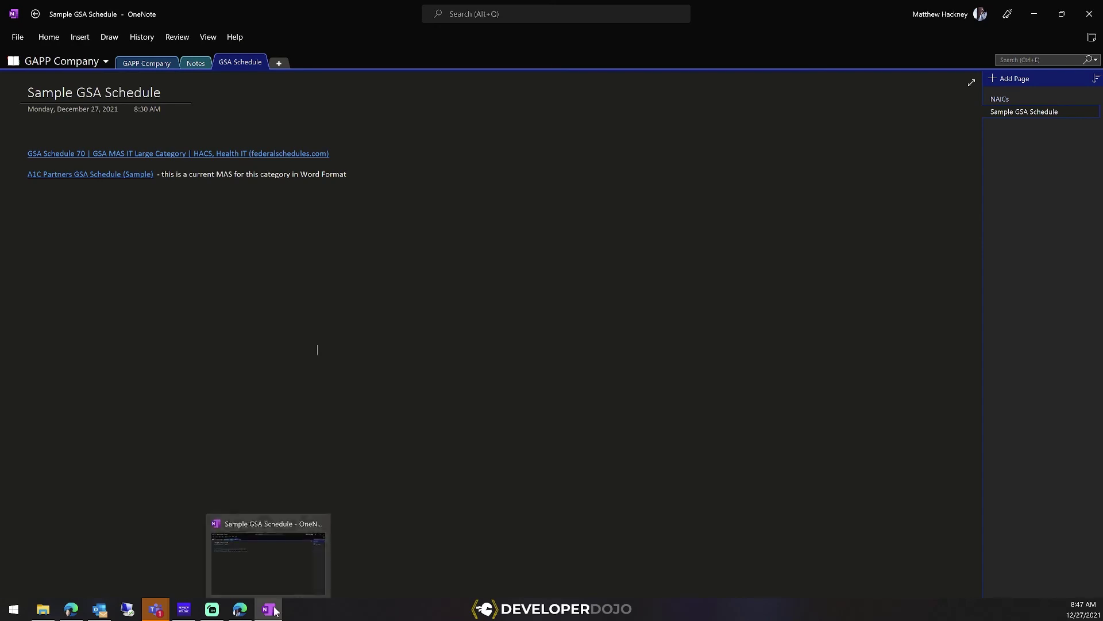
Return to the GAPP Company record in Dynamics 365, highlight the STARTUP Flow and Structure stage durations, and show the Structure checklist
click(241, 609)
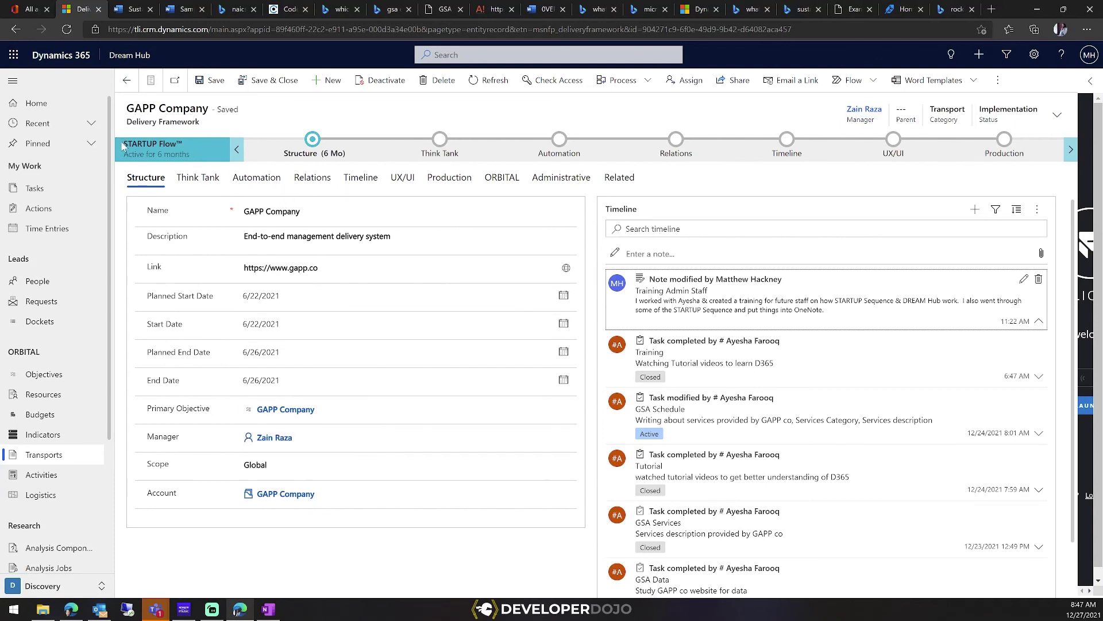
drag(124, 143, 157, 144)
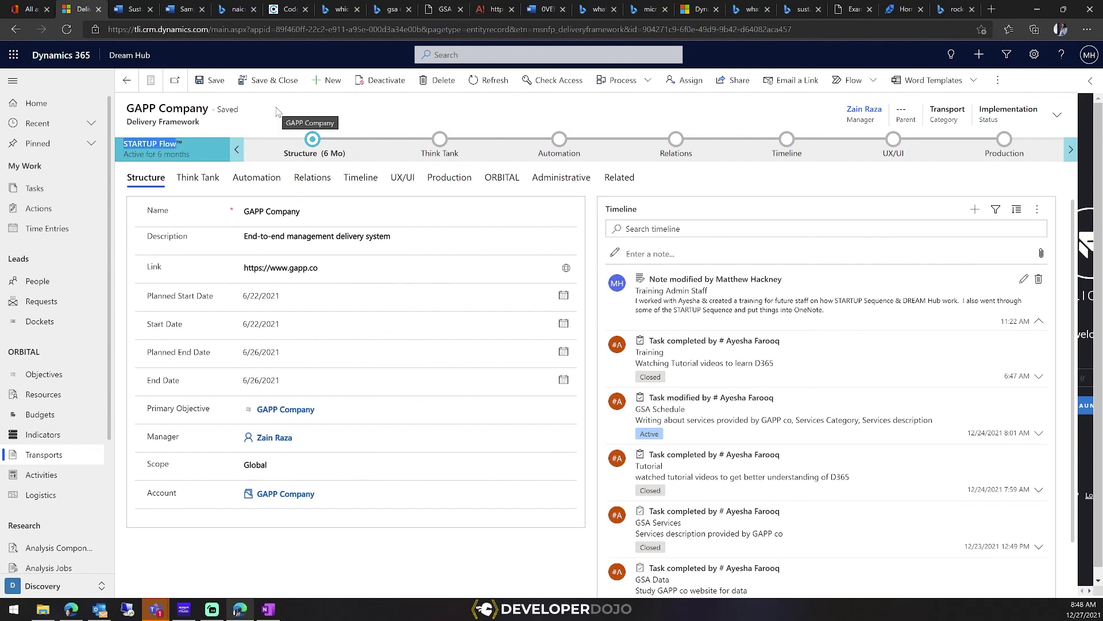
drag(124, 154, 185, 151)
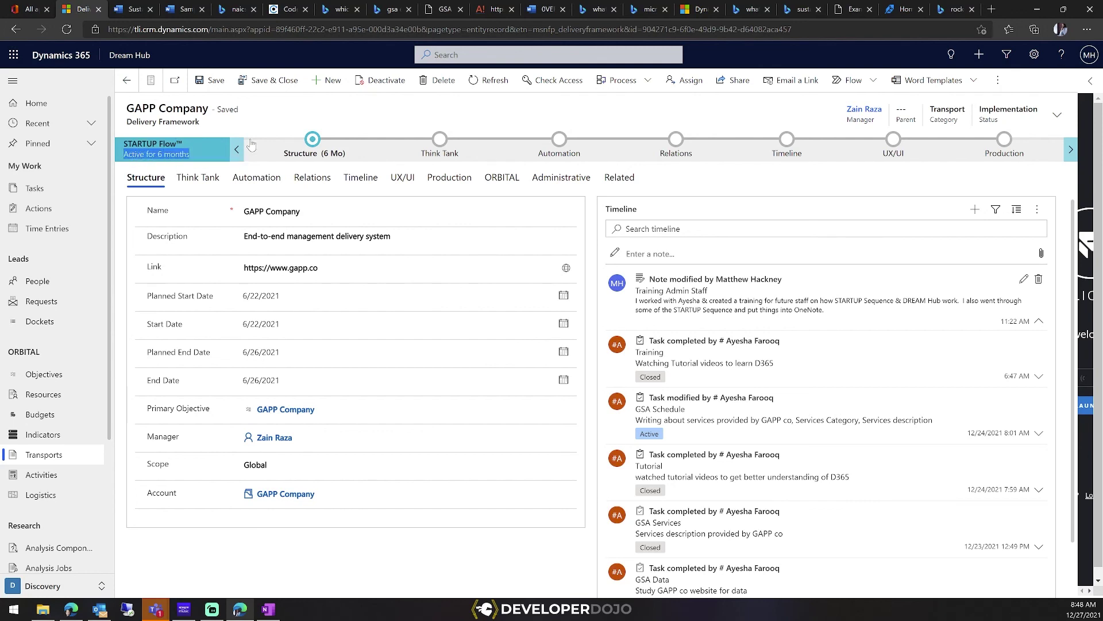
drag(326, 158, 344, 157)
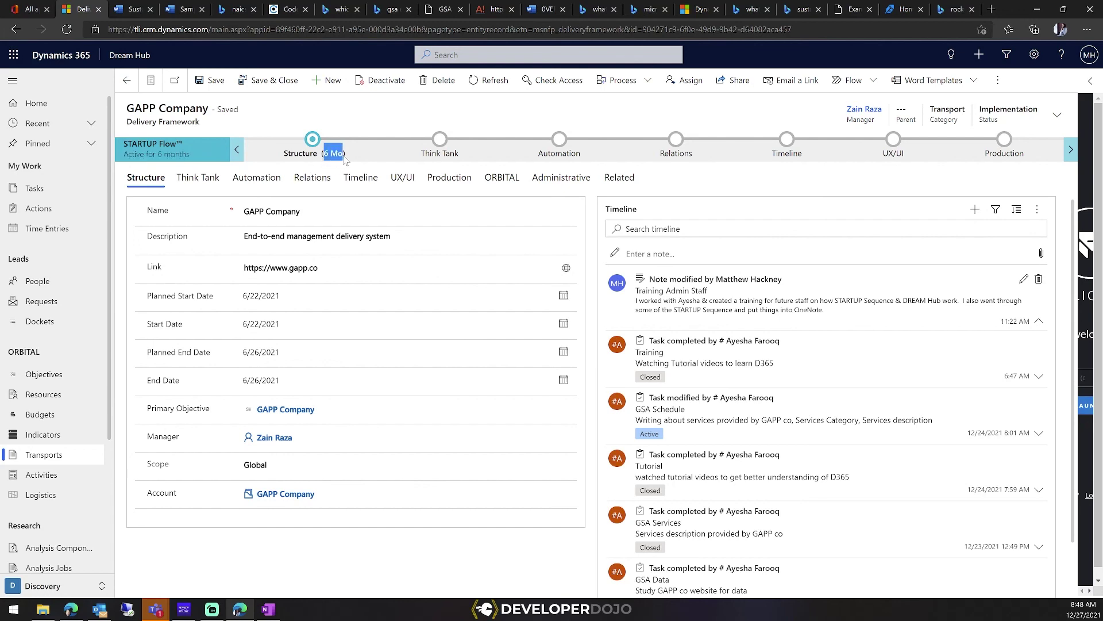
click(344, 157)
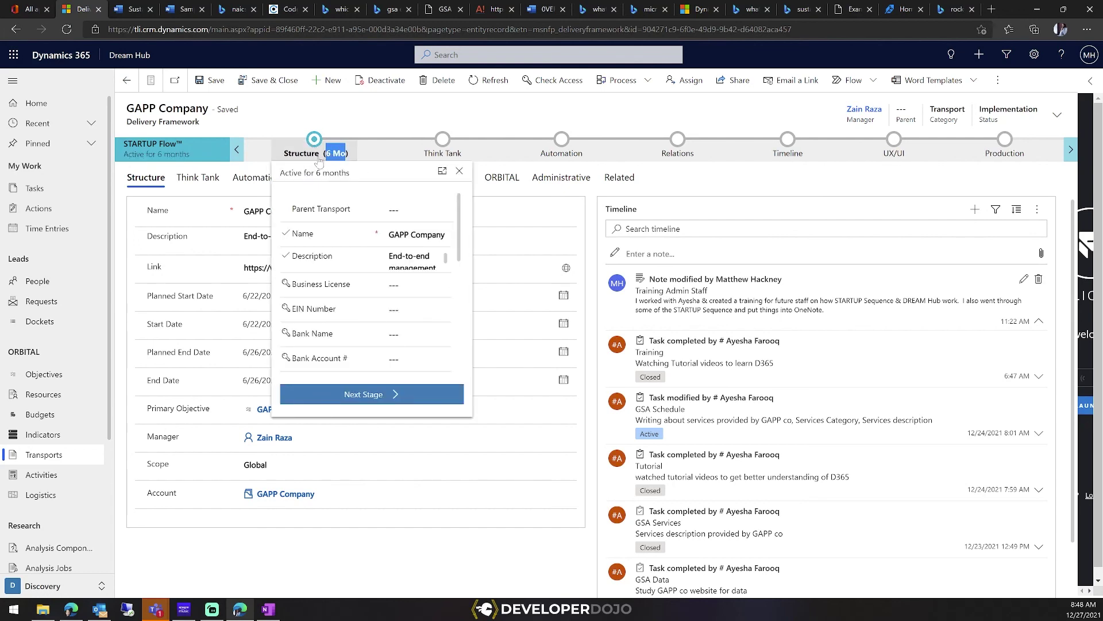